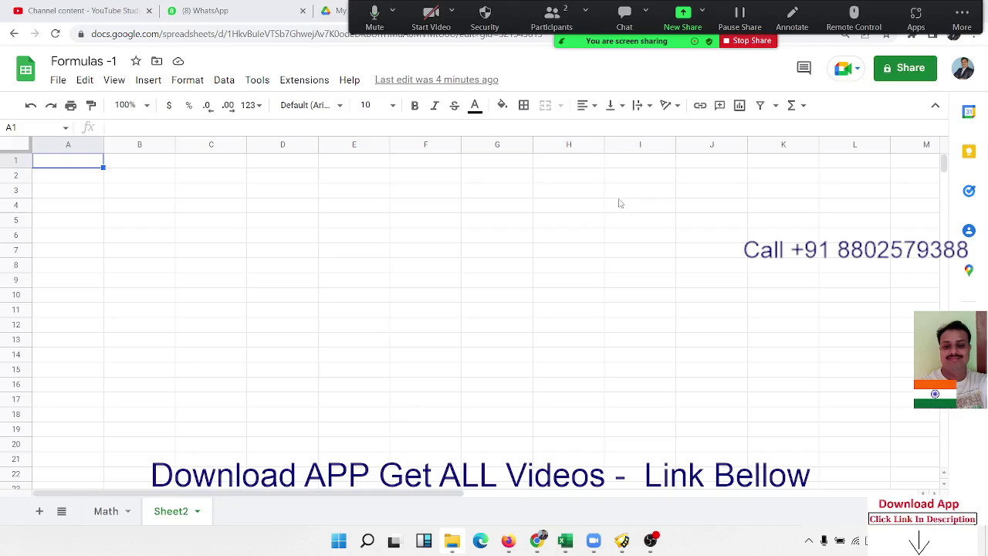
Step: After checking the Math sheet, enter '= as text in H1 of Sheet2
click(118, 505)
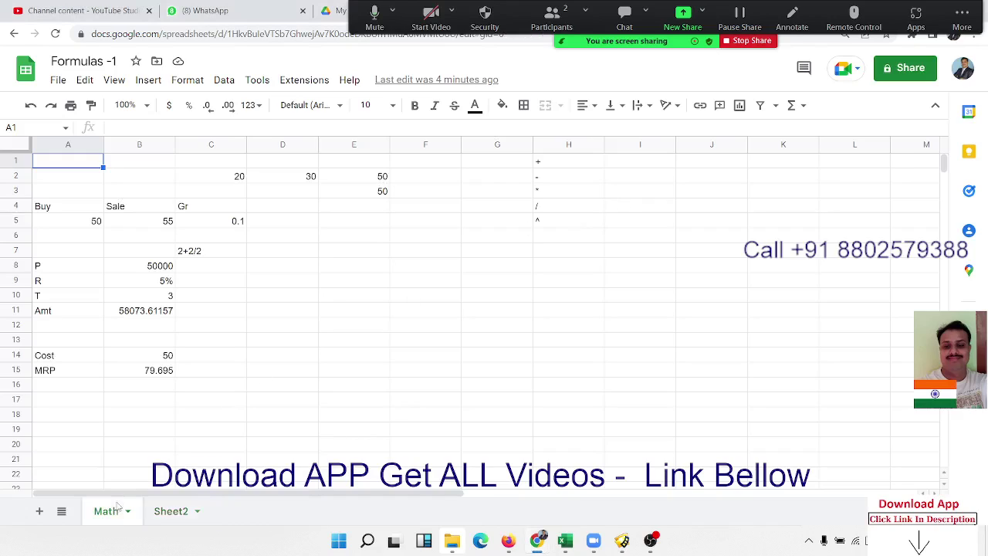
drag(568, 224, 563, 174)
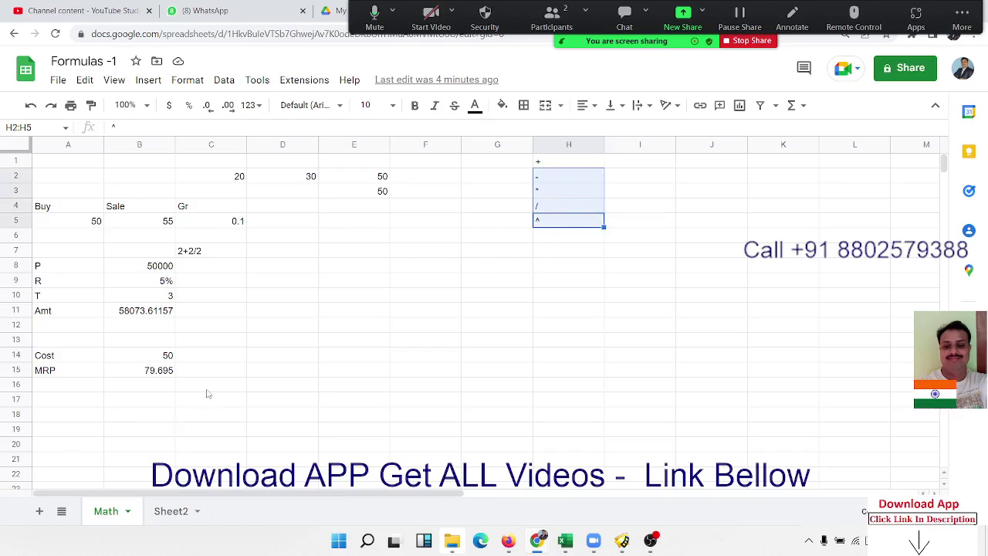
click(176, 511)
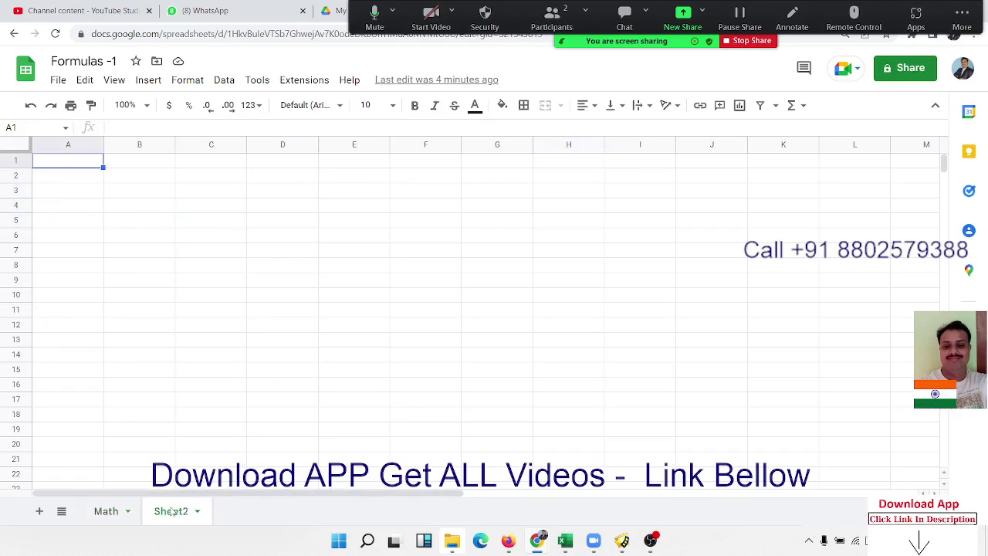
click(590, 168)
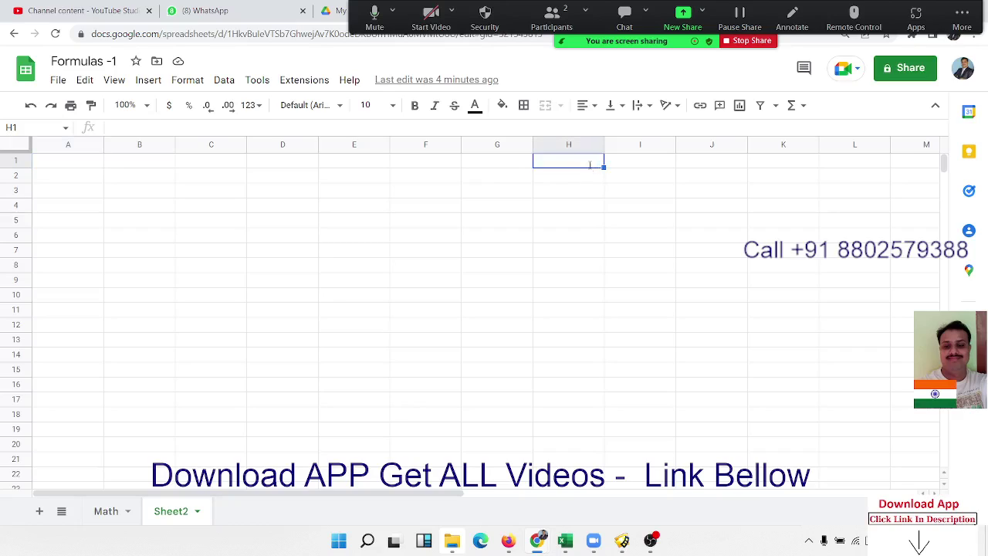
text(=)
key(Return)
key(Return)
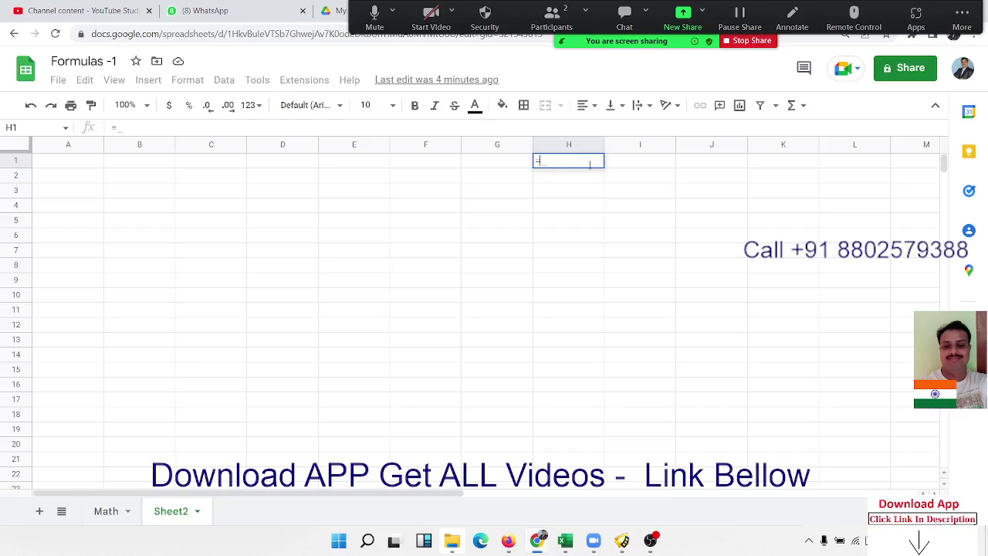
key(BackSpace)
text(')
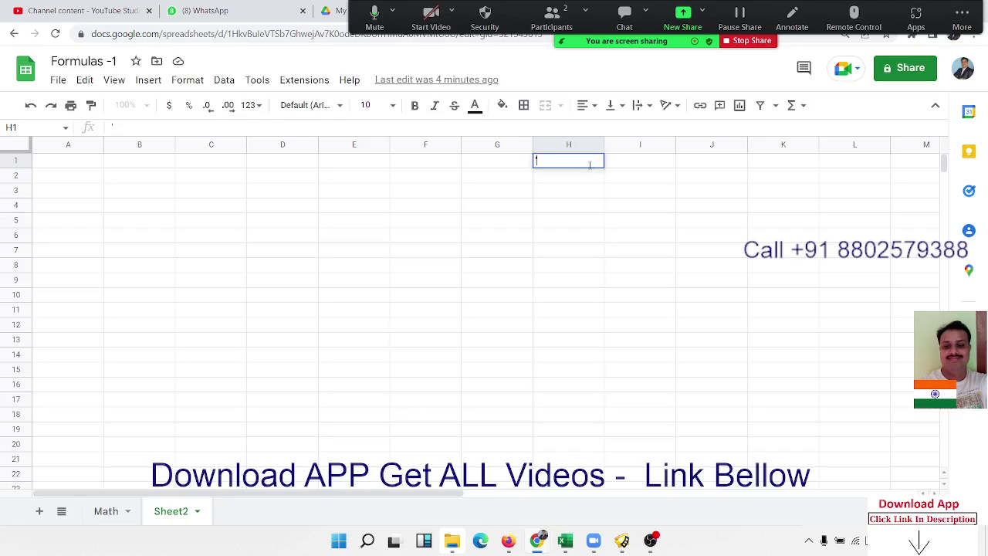
text(=)
key(Return)
Step: List the operators >, <, >=, <=, <> in H2:H6
text(>)
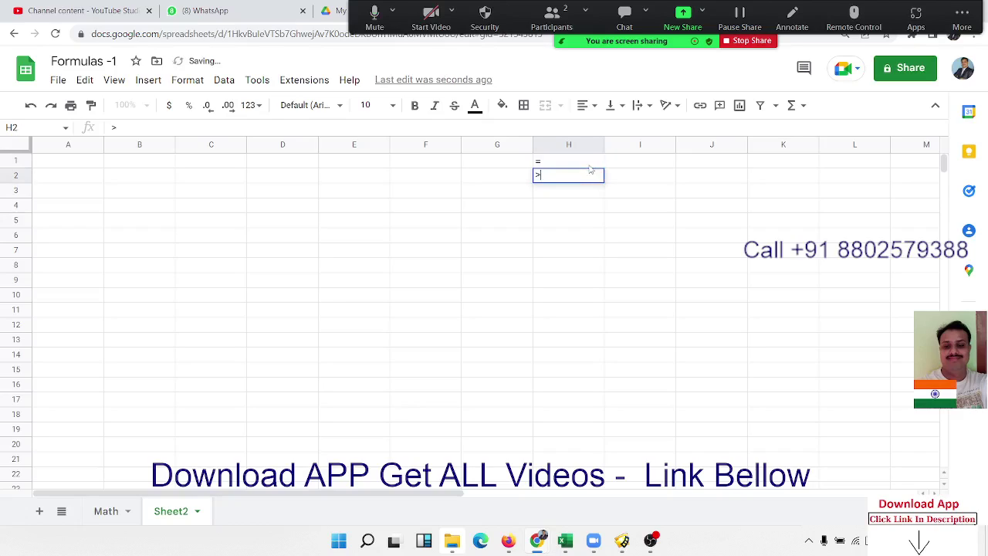
key(Return)
text(<)
key(Return)
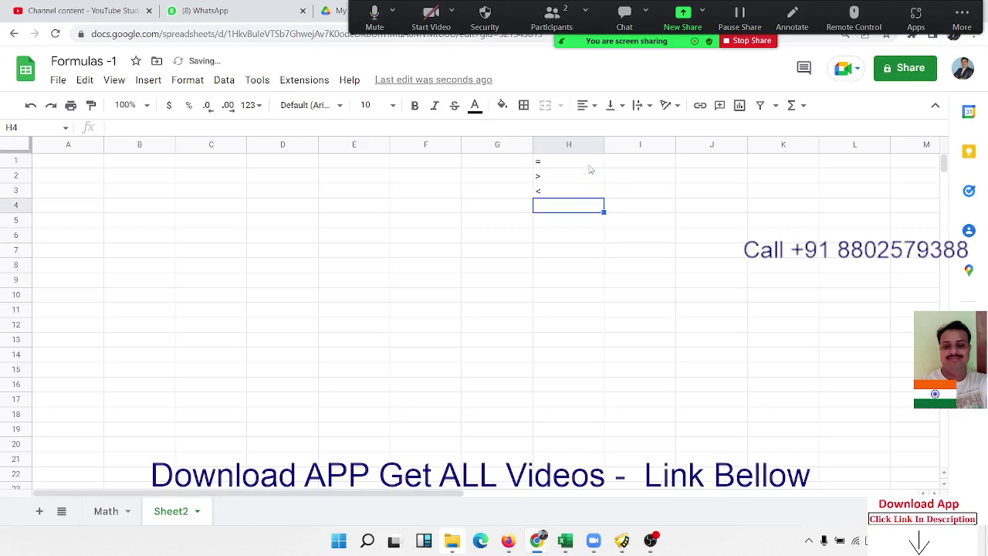
text(>=)
key(Return)
text(<)
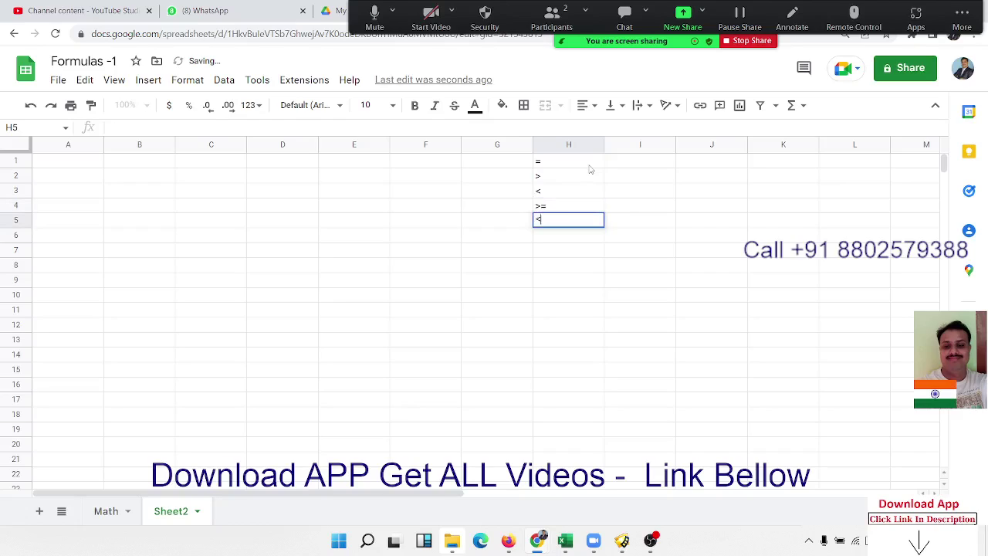
text(=)
key(Return)
text(<>)
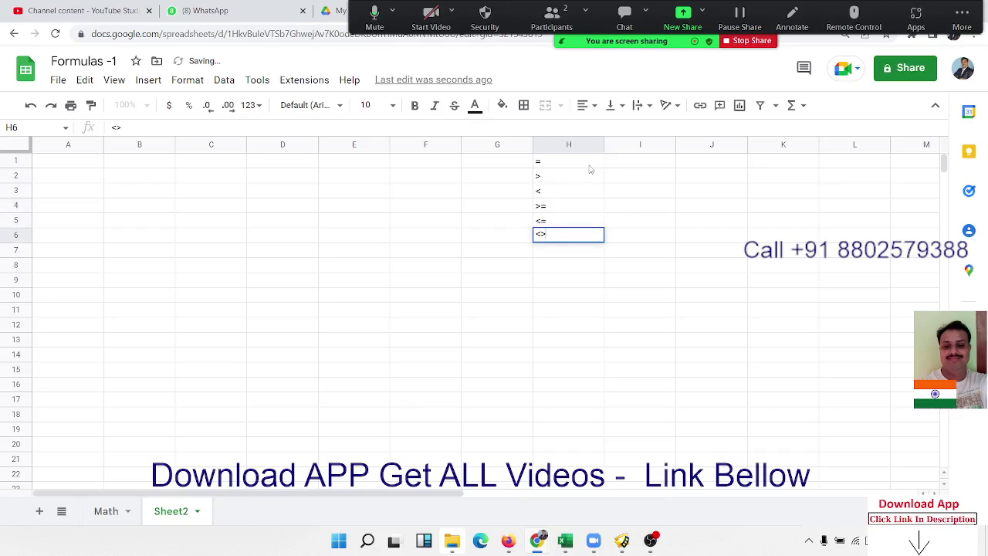
key(Return)
key(Up)
key(Up)
key(Up)
key(Up)
key(Up)
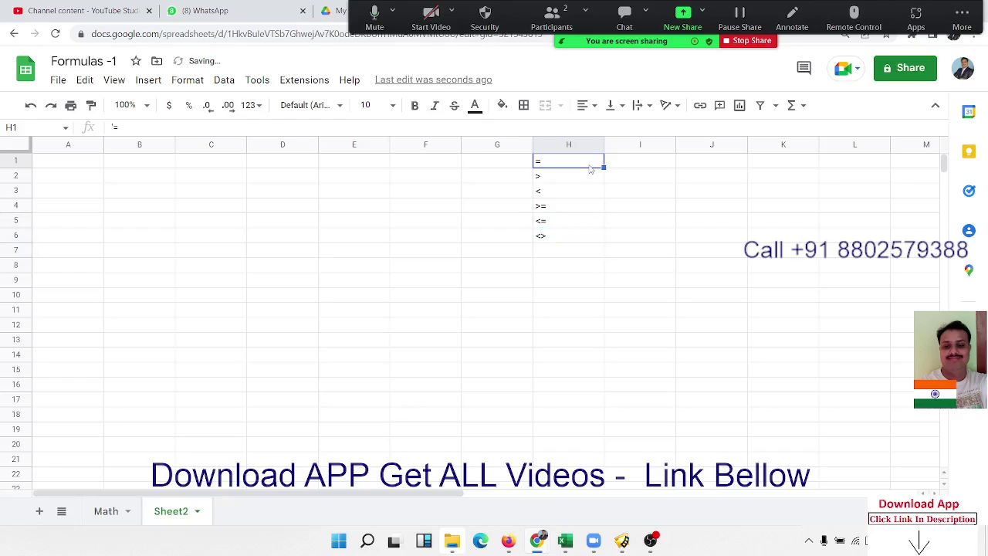
Step: Add a Sales header in A1 with 85, 36, 45, 85, 25 below it
key(Home)
text(Sales)
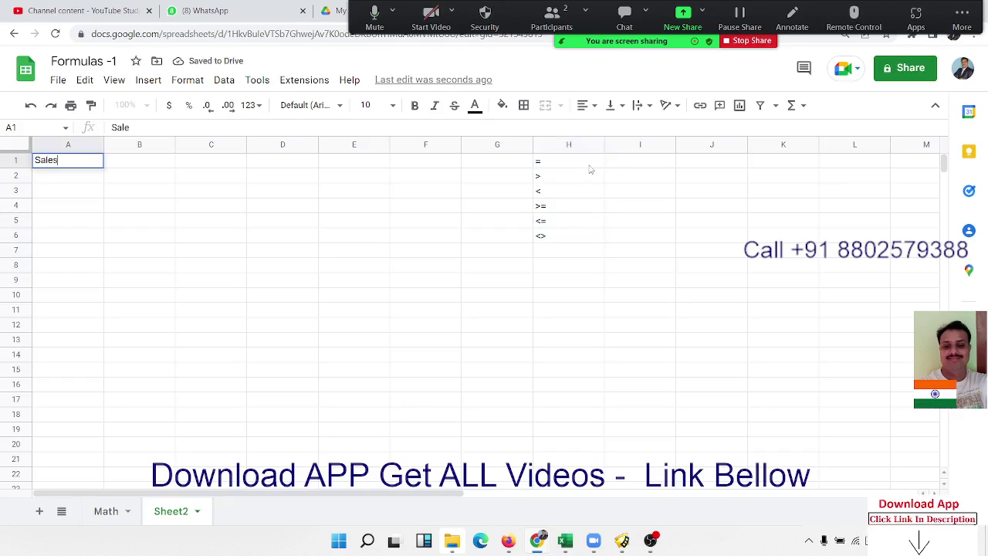
key(Return)
text(85 36)
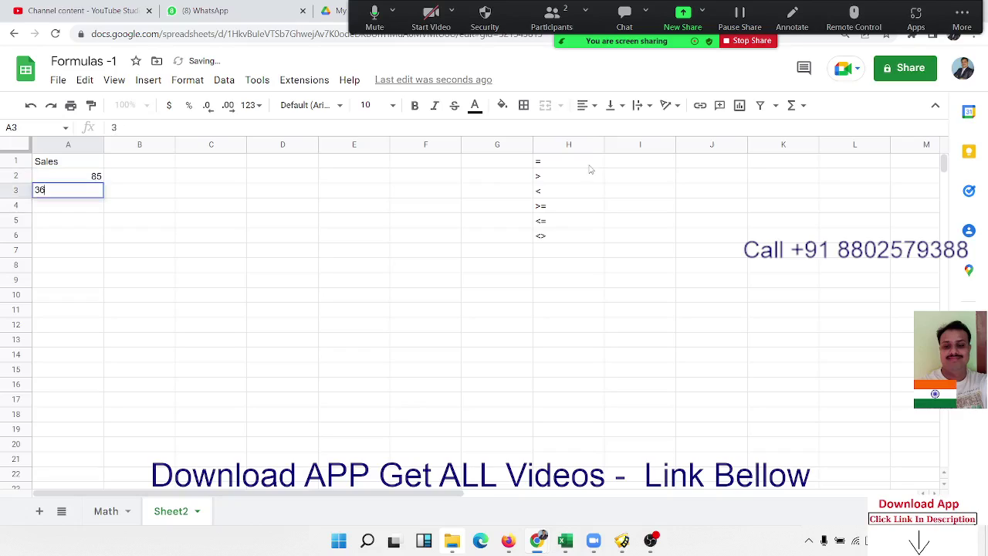
text( 45 85)
key(Return)
text(25)
key(Return)
Step: Finish the Sales column with 63, 95 and 52 in A7:A9
text(6)
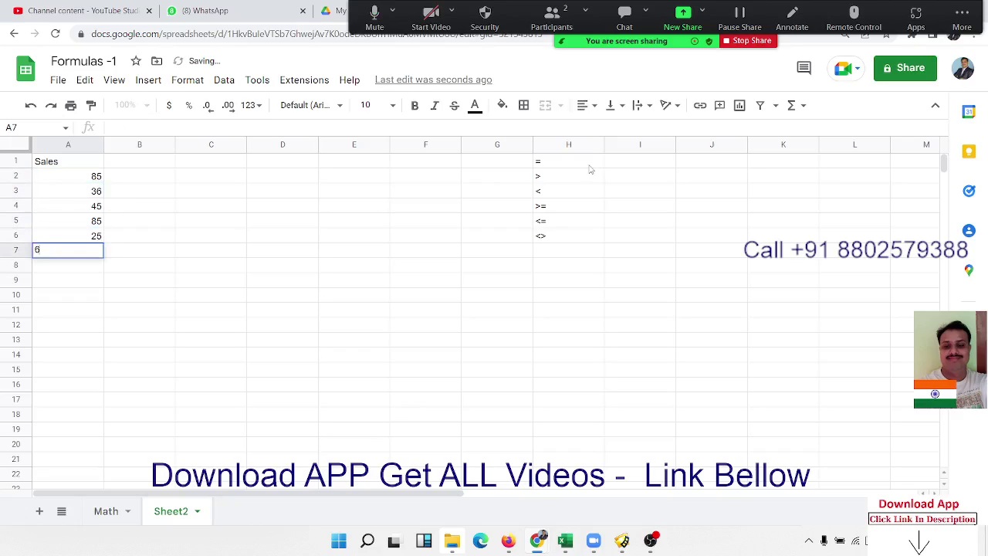
text(3)
key(Return)
text(95)
key(Return)
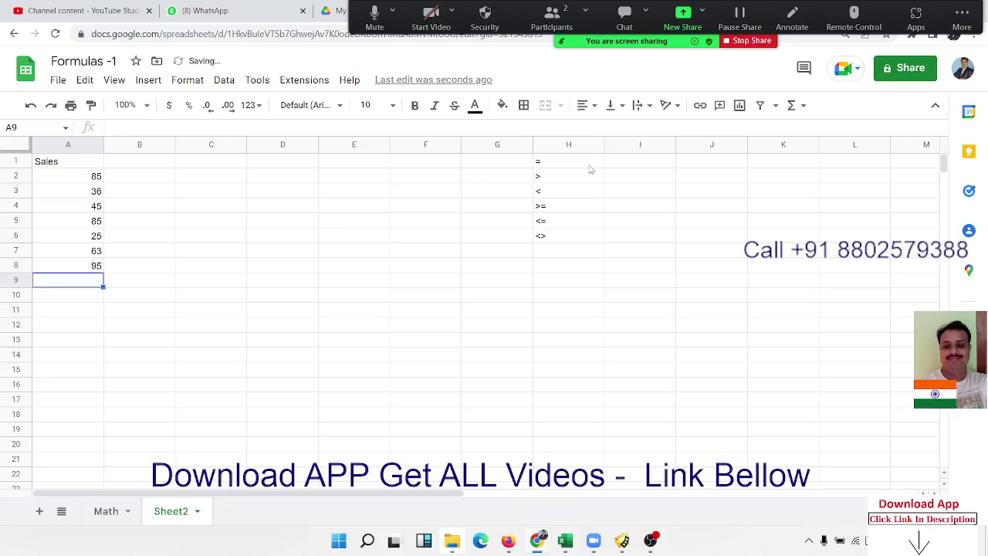
text(523)
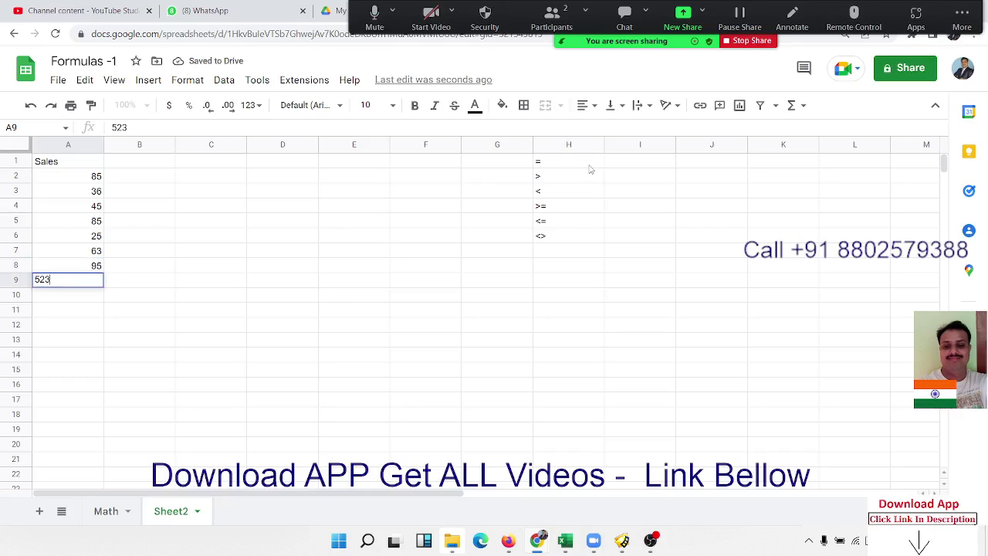
key(BackSpace)
key(Return)
key(Up)
key(Up)
key(Up)
key(Up)
key(Up)
key(Up)
key(Up)
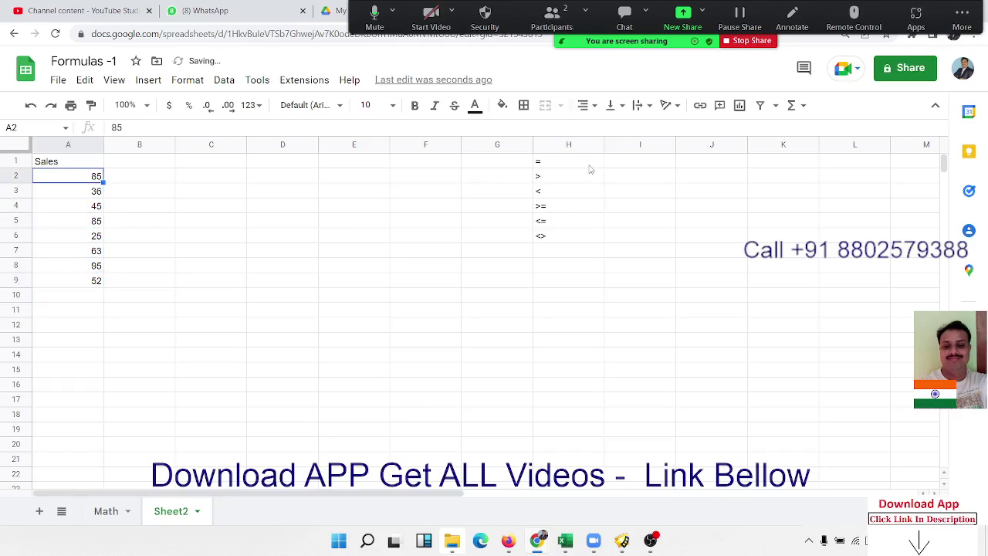
key(Right)
Step: Enter =A2>50 in B2 and accept the suggested autofill down to B9
text(=)
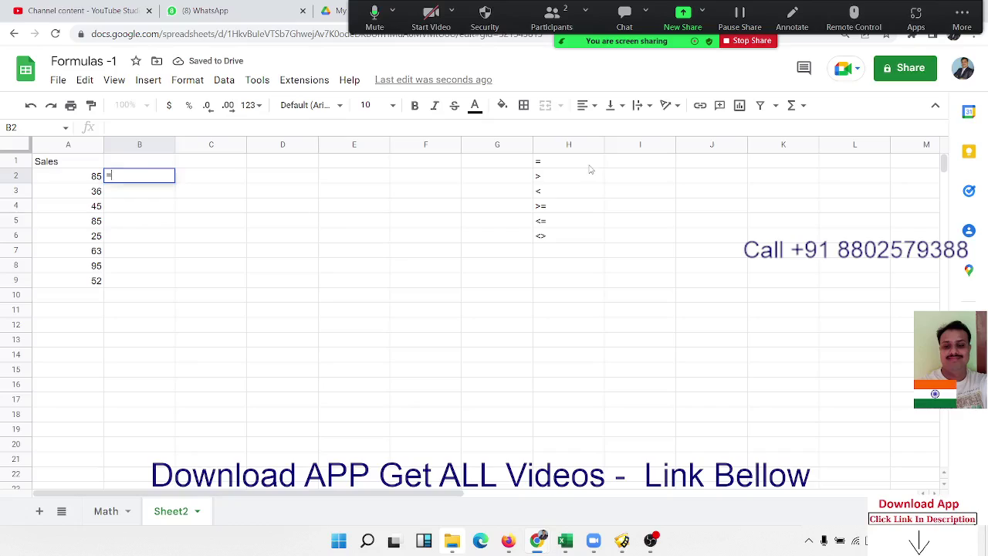
key(Left)
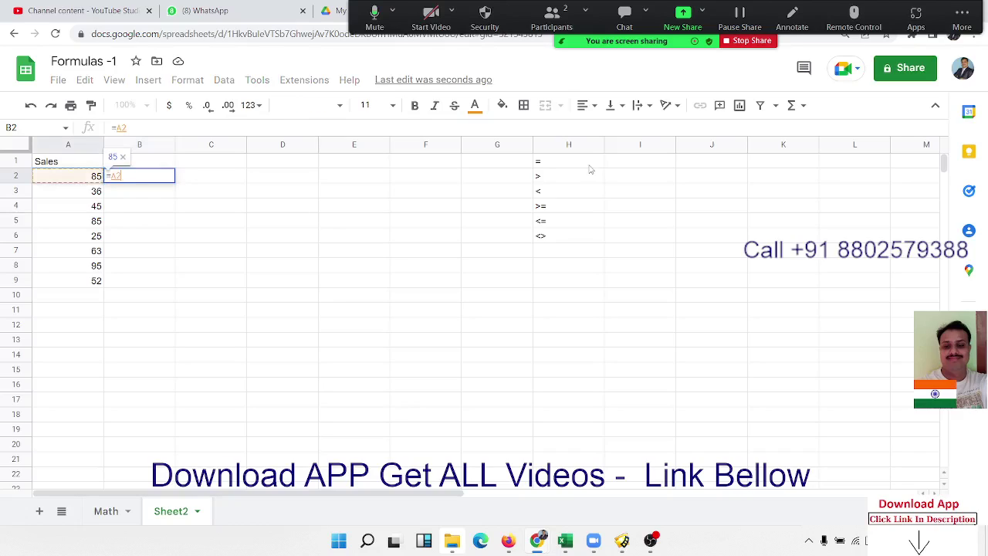
text(>)
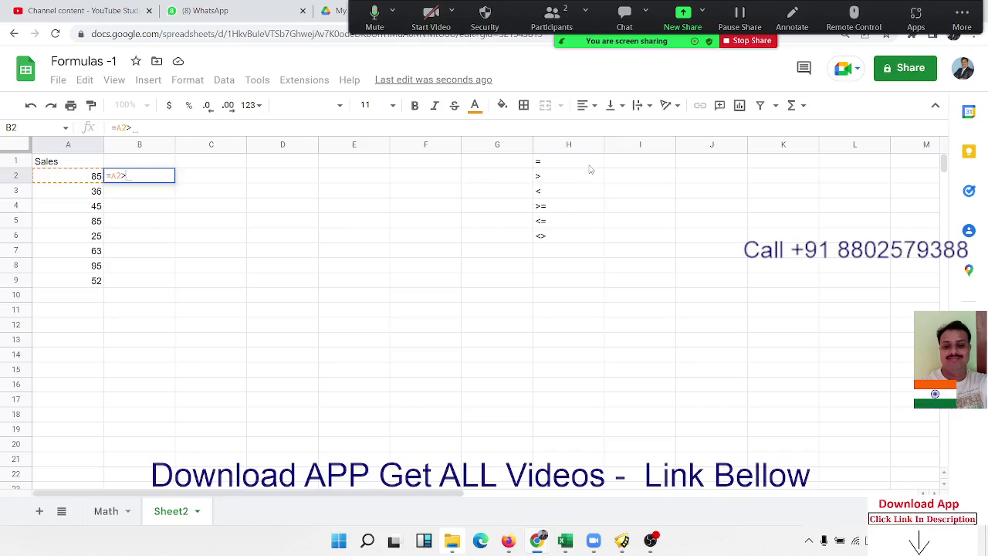
text(50)
key(Return)
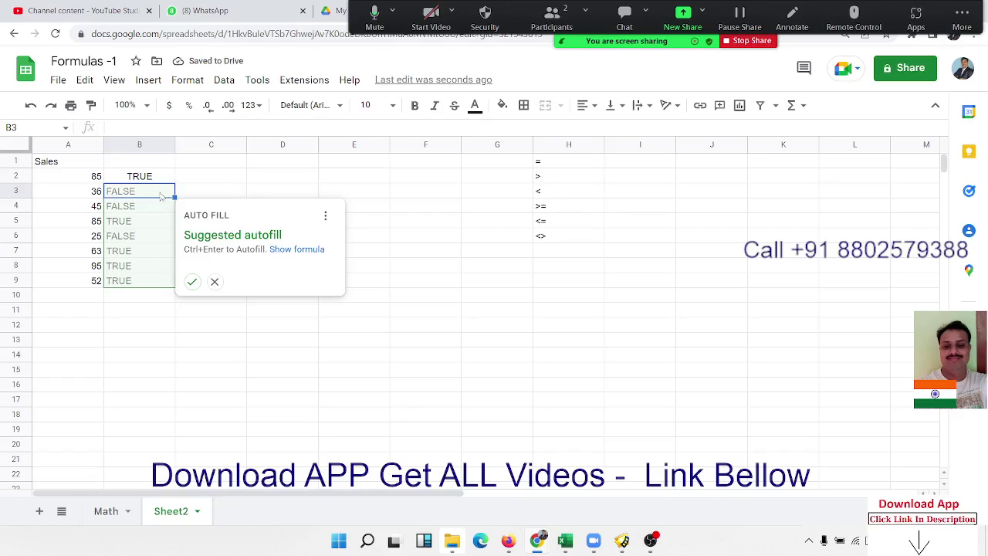
click(192, 283)
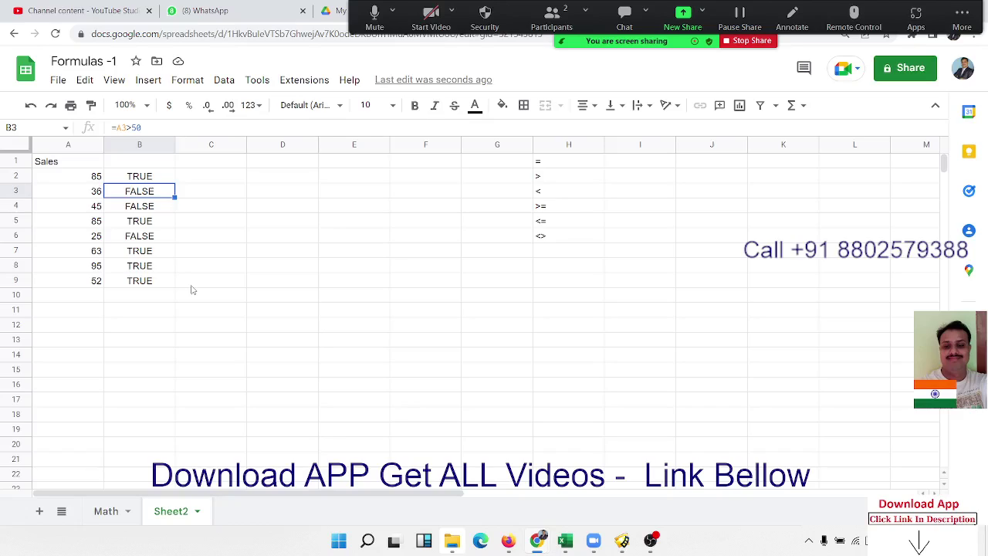
Step: Review the filled TRUE/FALSE comparison formulas in B2:B9
click(139, 209)
click(143, 221)
click(142, 236)
click(141, 265)
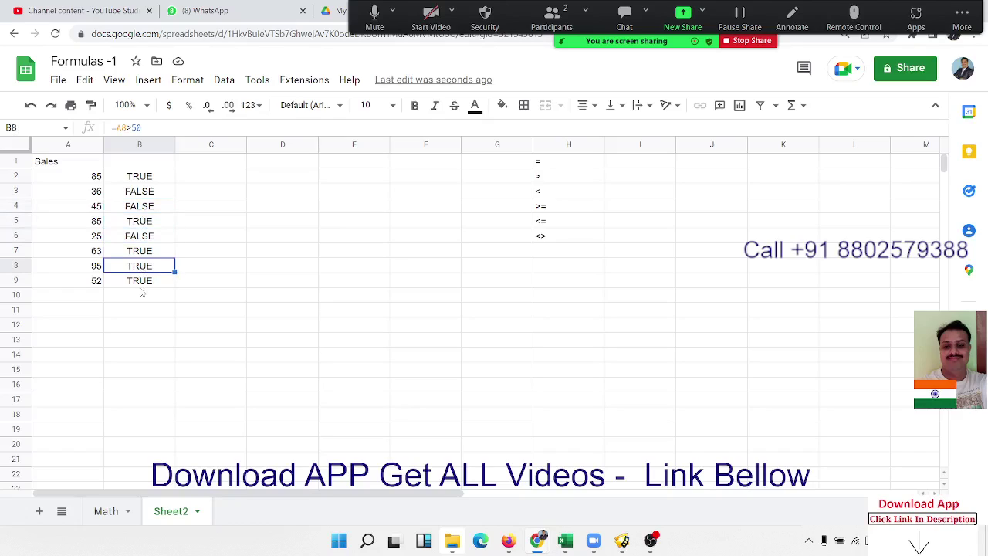
click(140, 283)
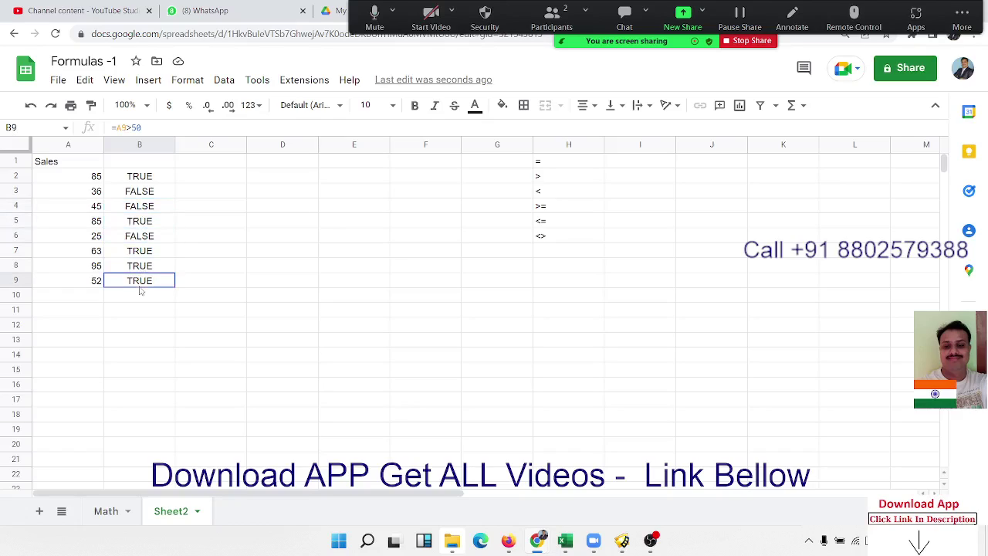
click(159, 182)
drag(156, 199, 146, 278)
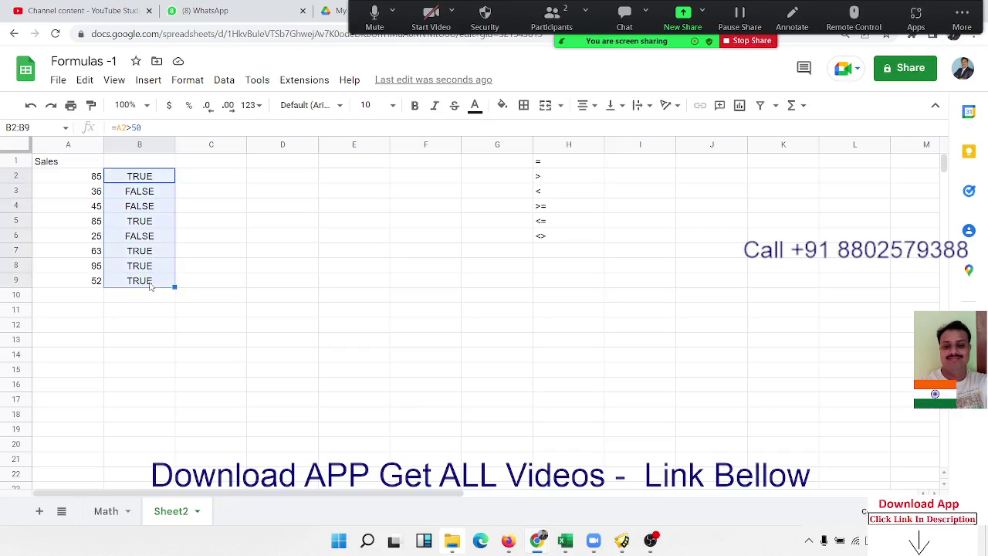
click(140, 236)
click(162, 184)
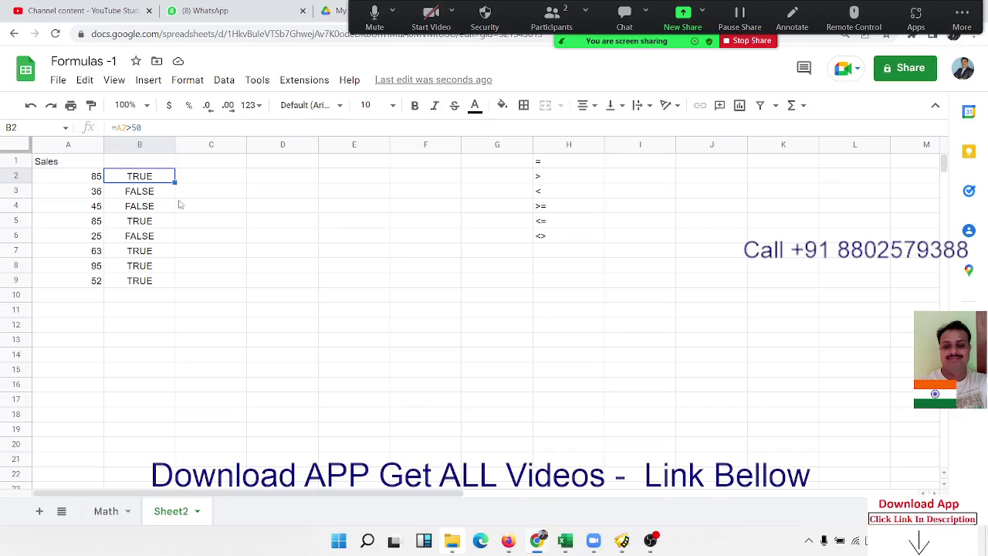
Step: Enter =IF(B2,"OK","Pending") in C2 so it shows OK, declining the autofill to C9
click(220, 185)
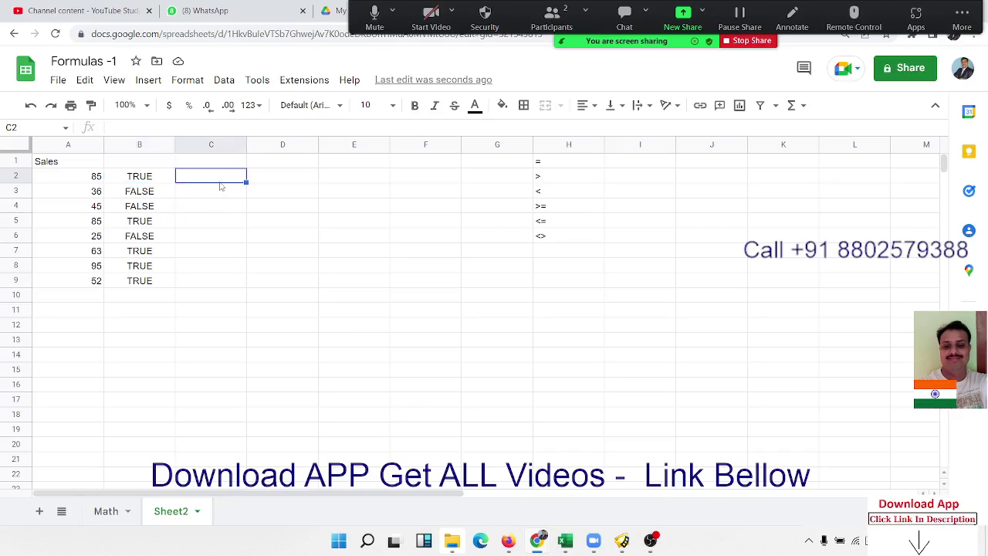
text(=IF)
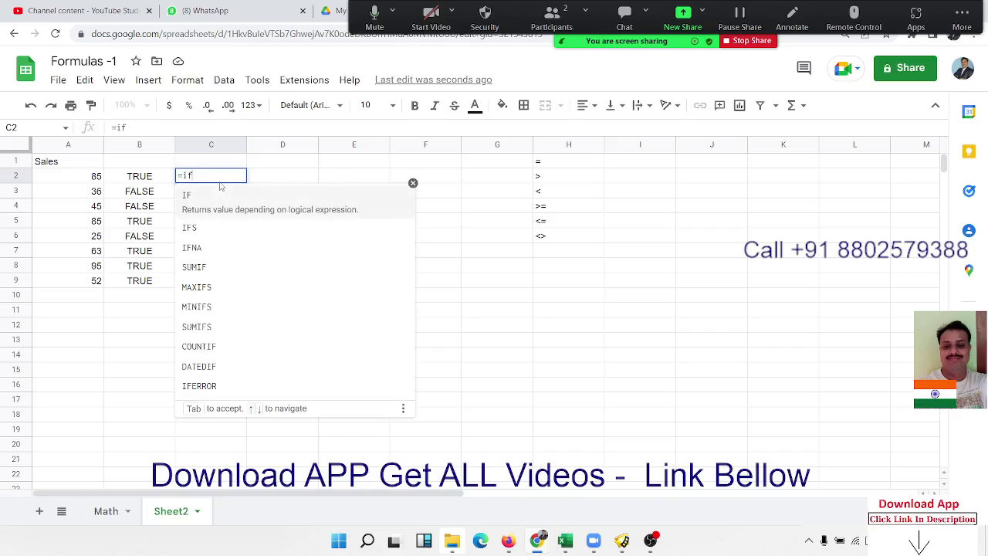
text(()
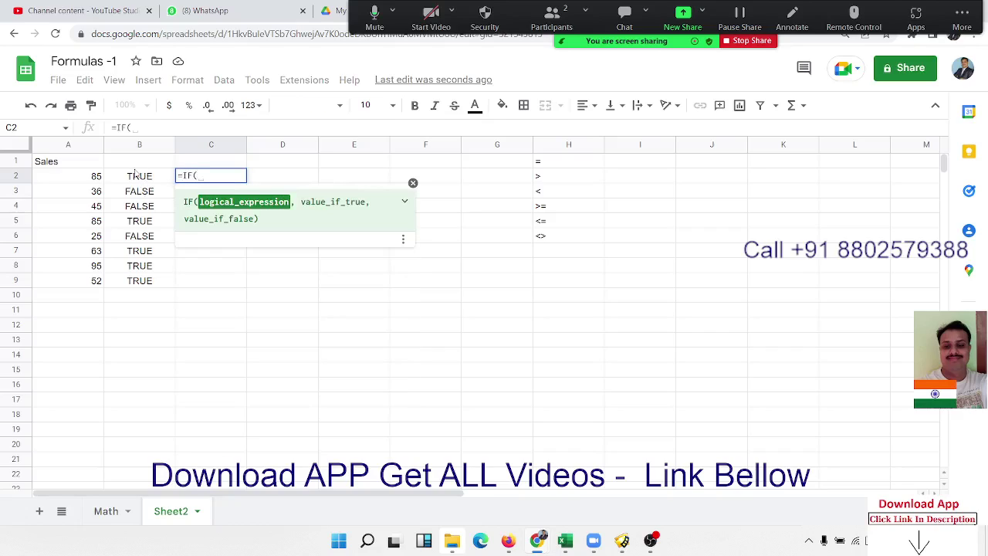
click(140, 177)
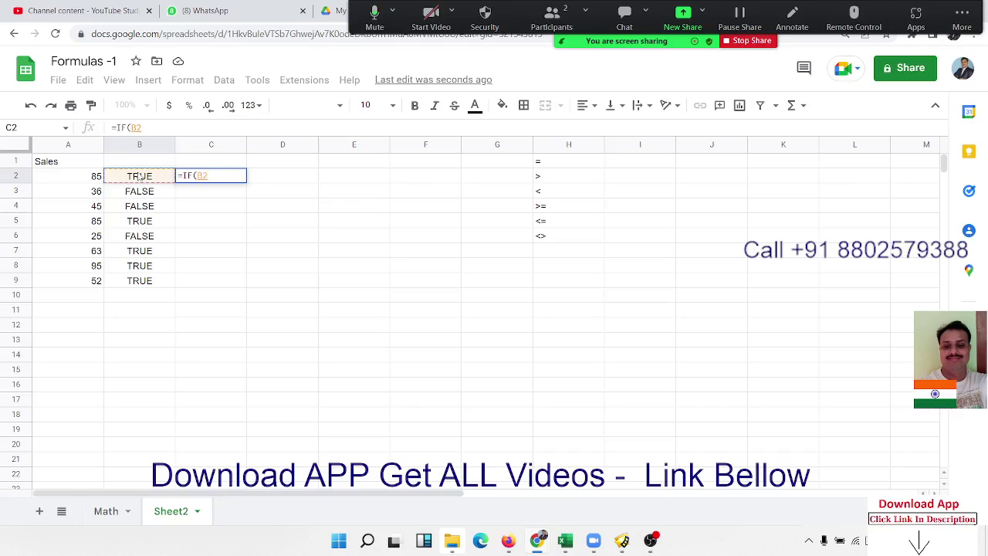
text(,")
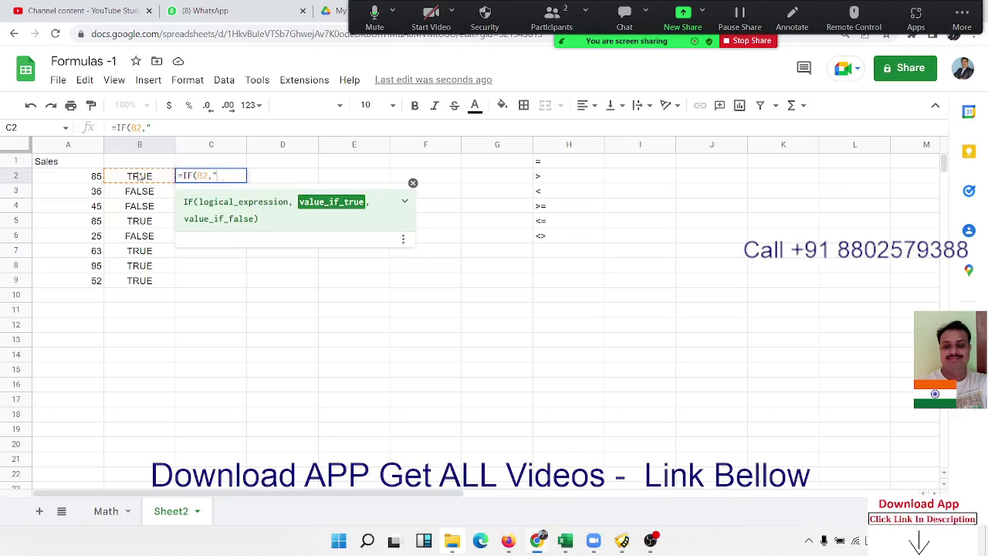
text(OK")
text(,"Pe)
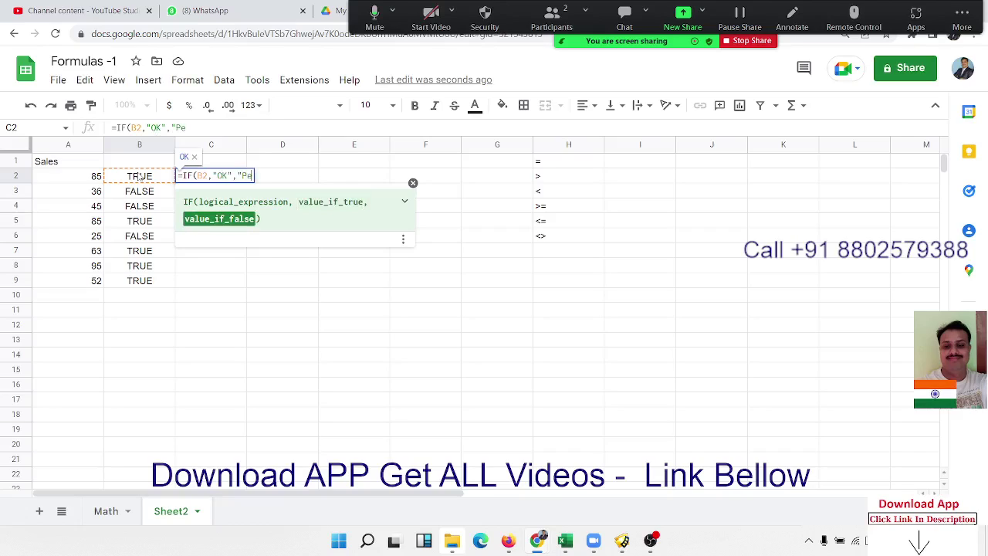
text(nding)
text("))
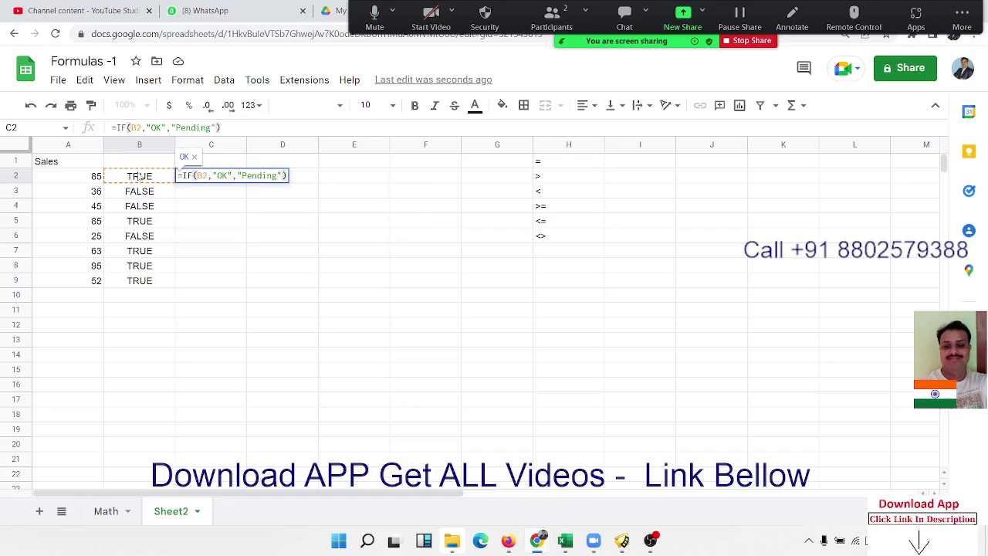
double_click(222, 175)
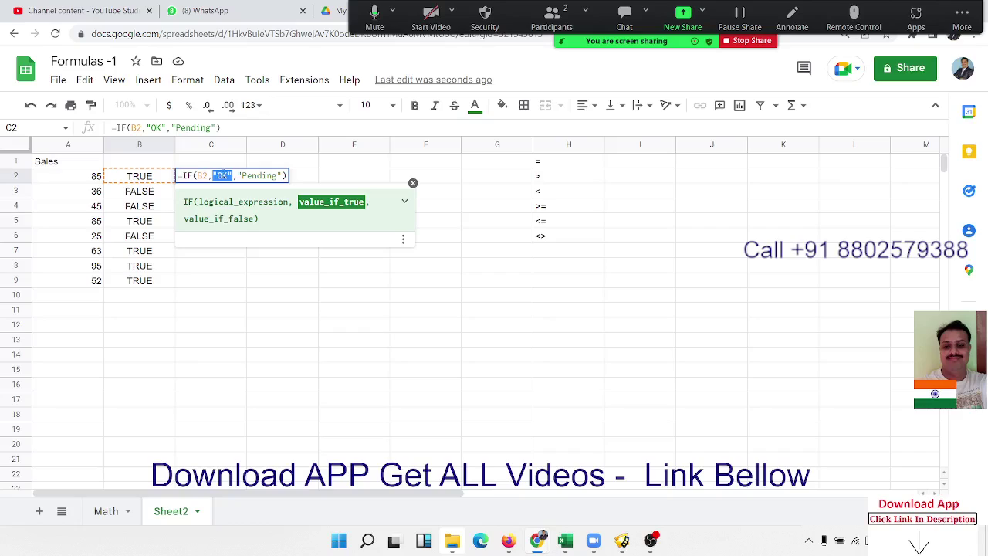
double_click(258, 176)
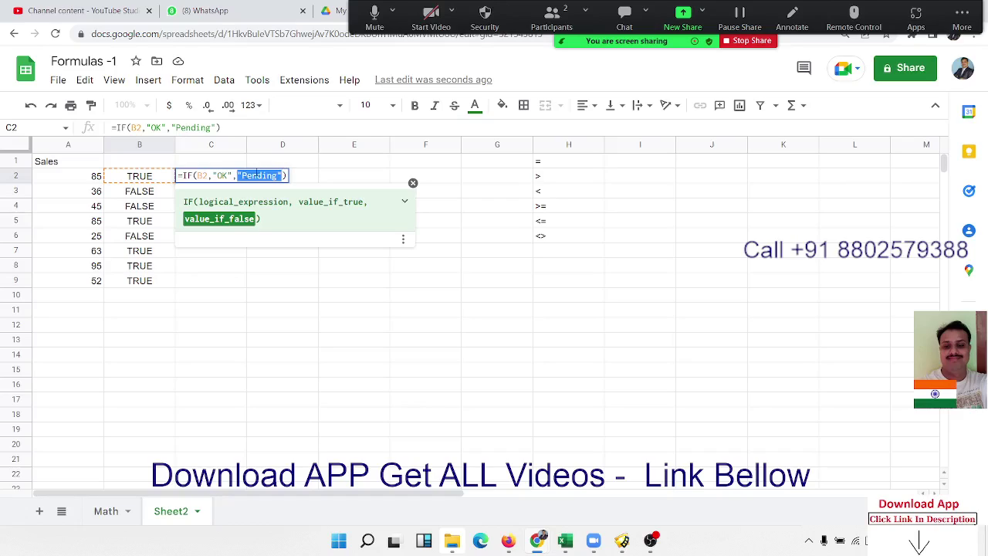
click(207, 175)
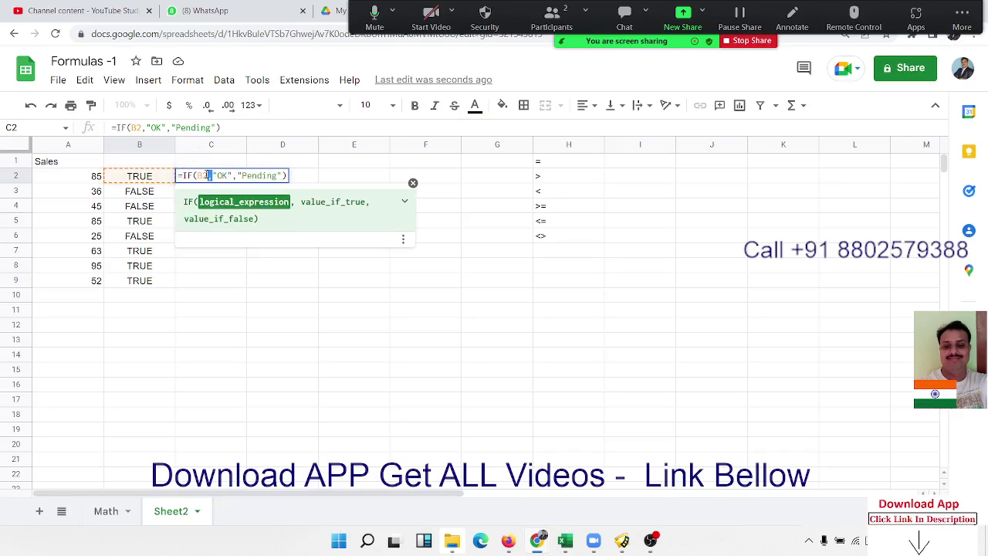
double_click(200, 175)
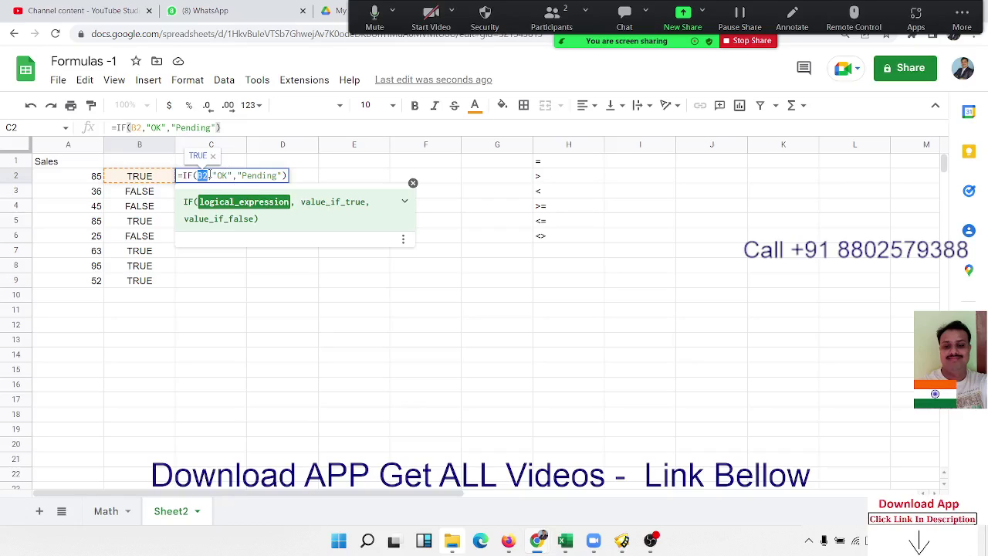
key(Return)
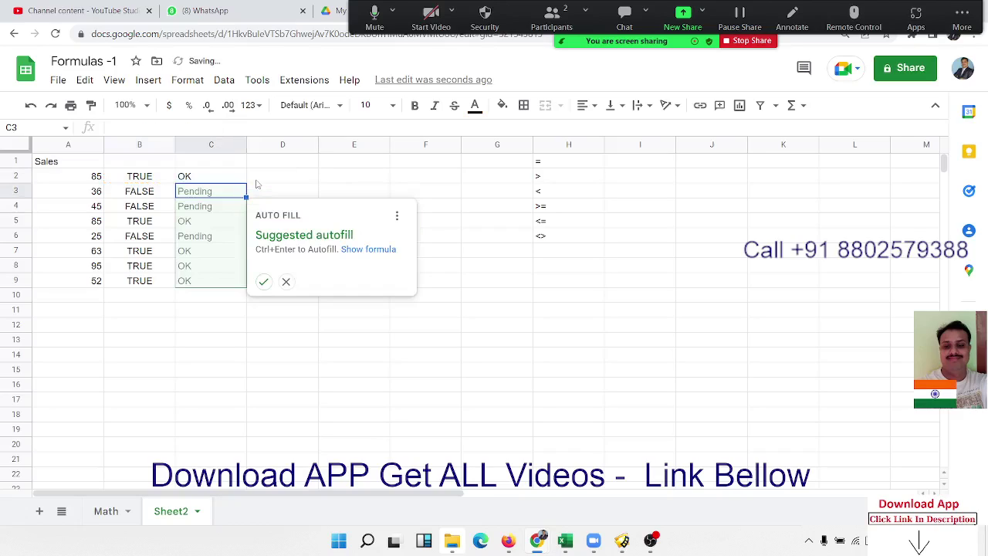
click(285, 281)
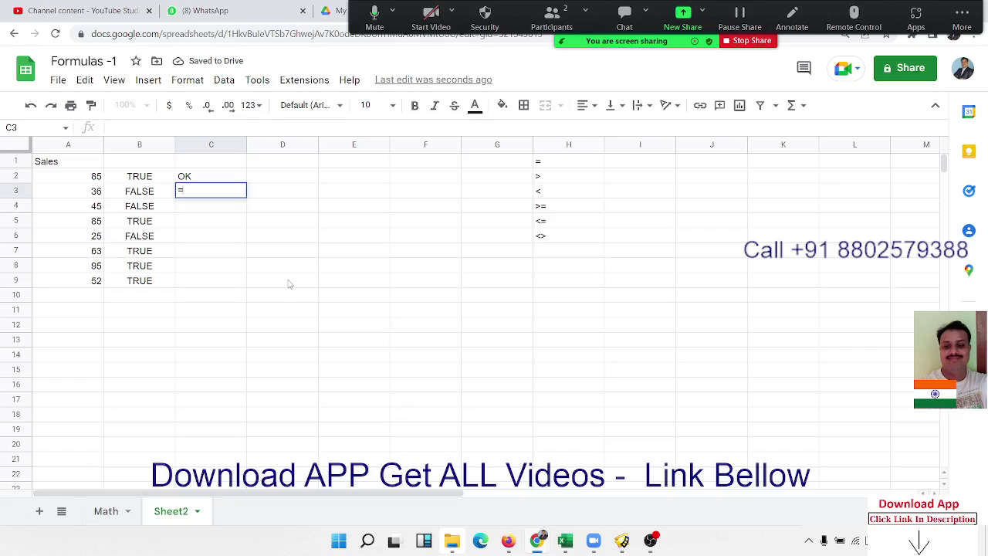
Step: Build =IF(A3>50,"OK","Pending") in C3, preview the A3>50 condition, and confirm it shows Pending
text(=IF)
key(Tab)
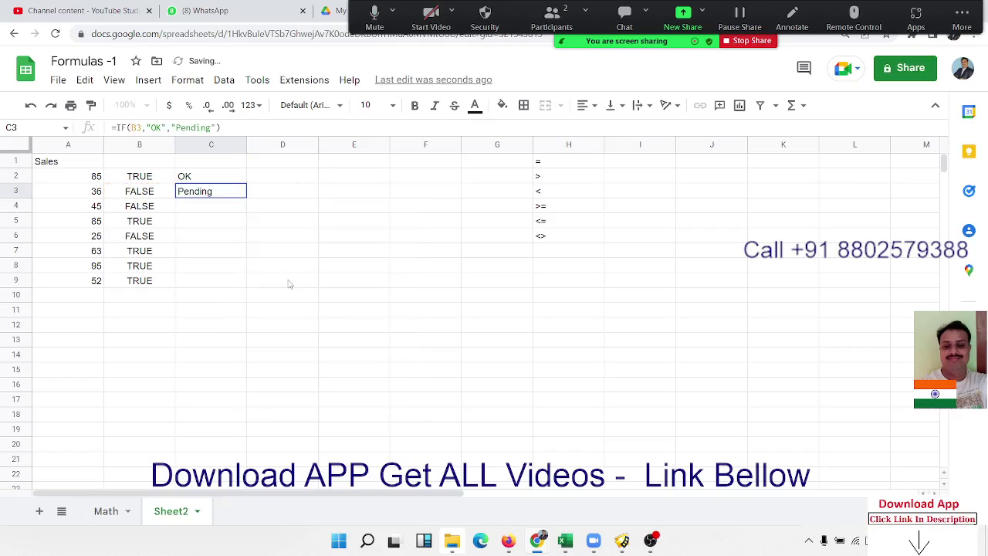
text(=if)
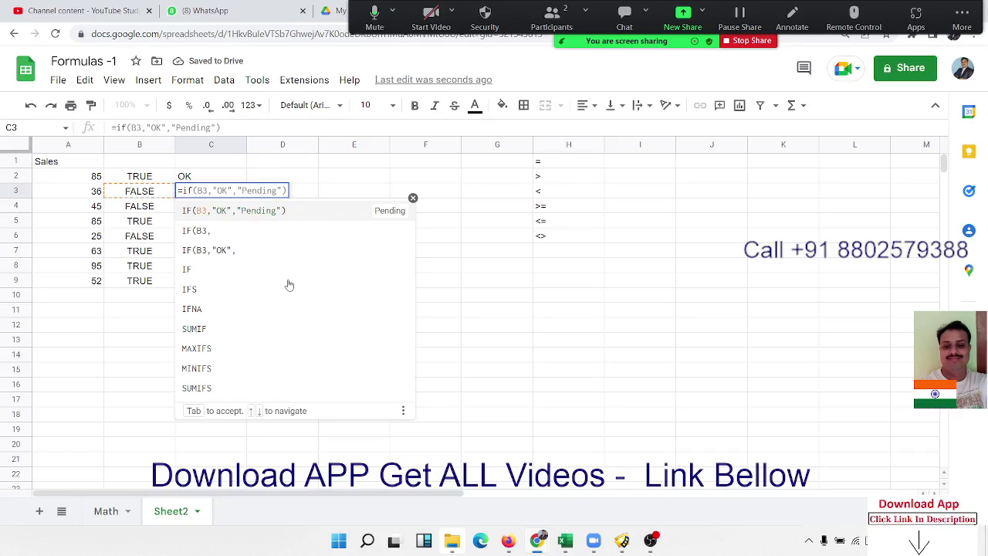
click(289, 282)
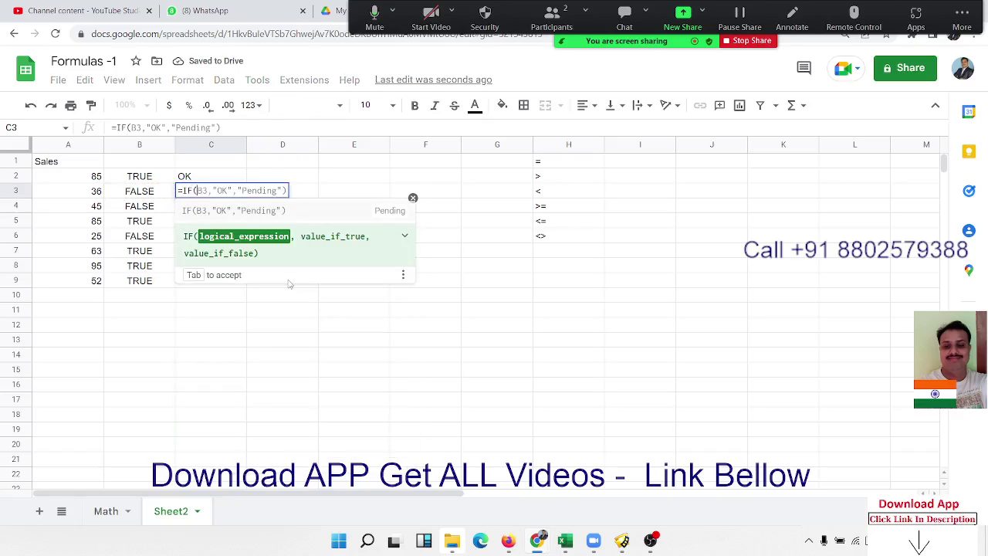
click(81, 195)
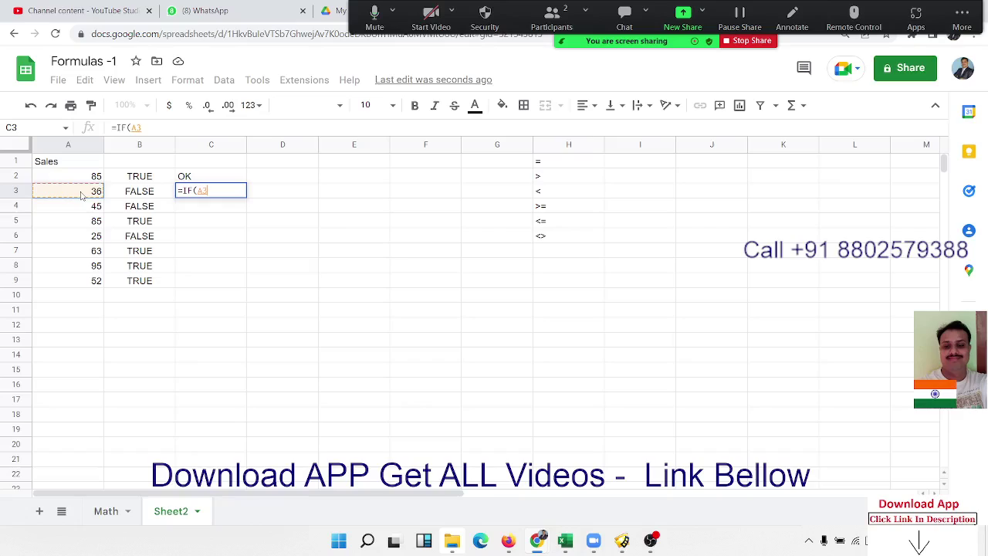
text(>)
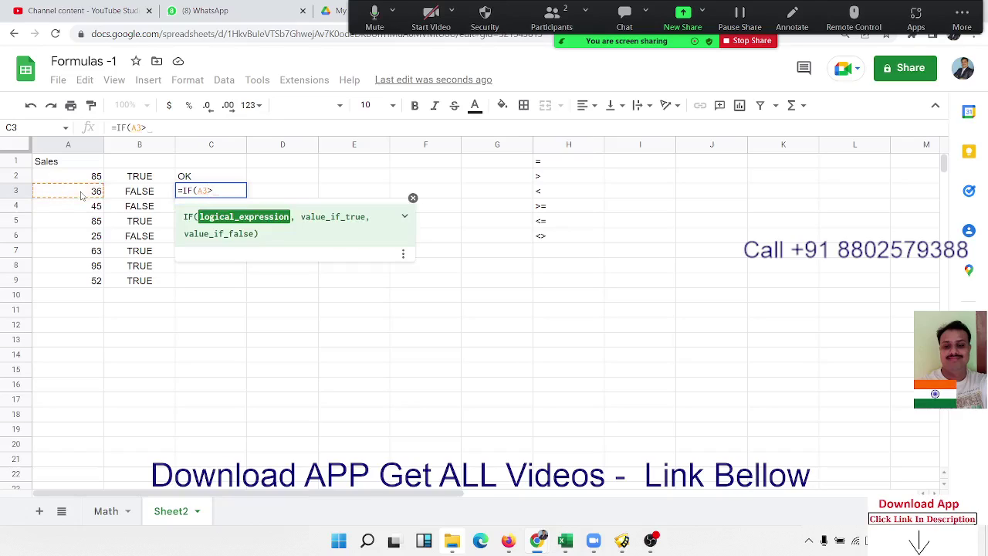
text(50)
text(,"0)
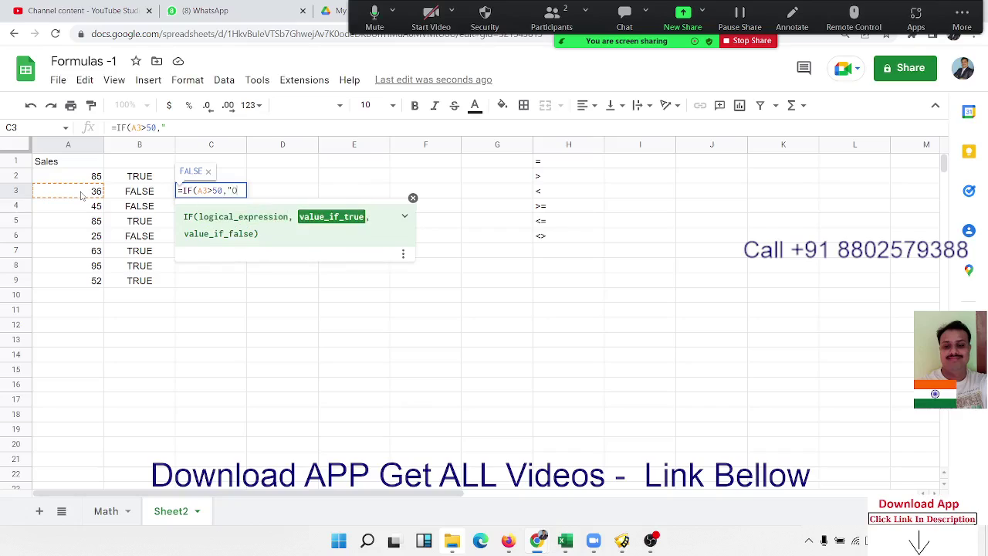
text(K","F)
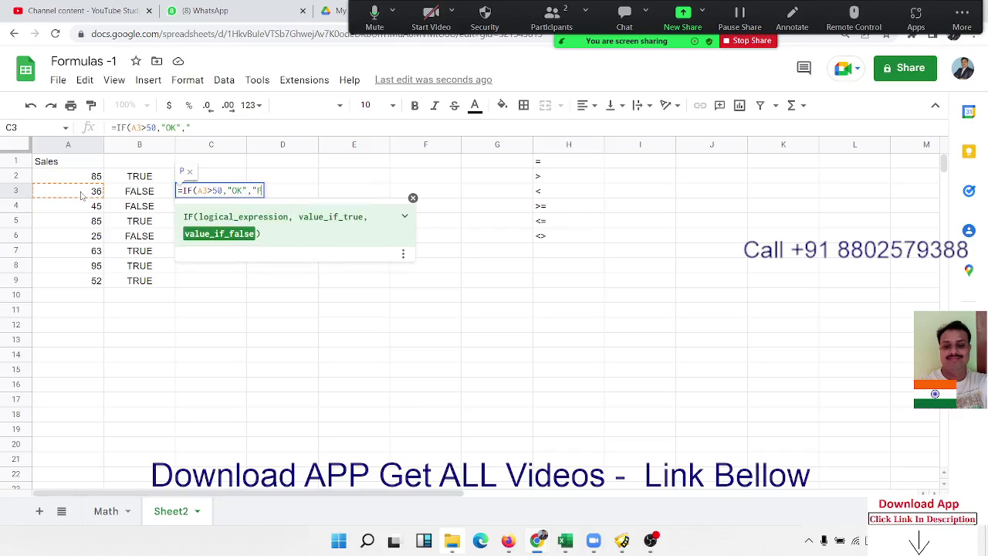
text(endi)
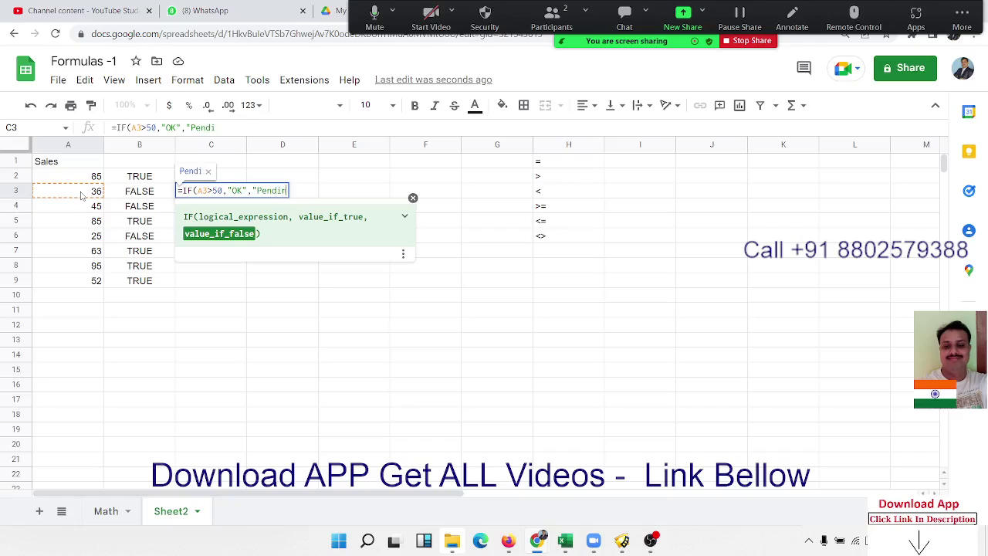
text(ng"))
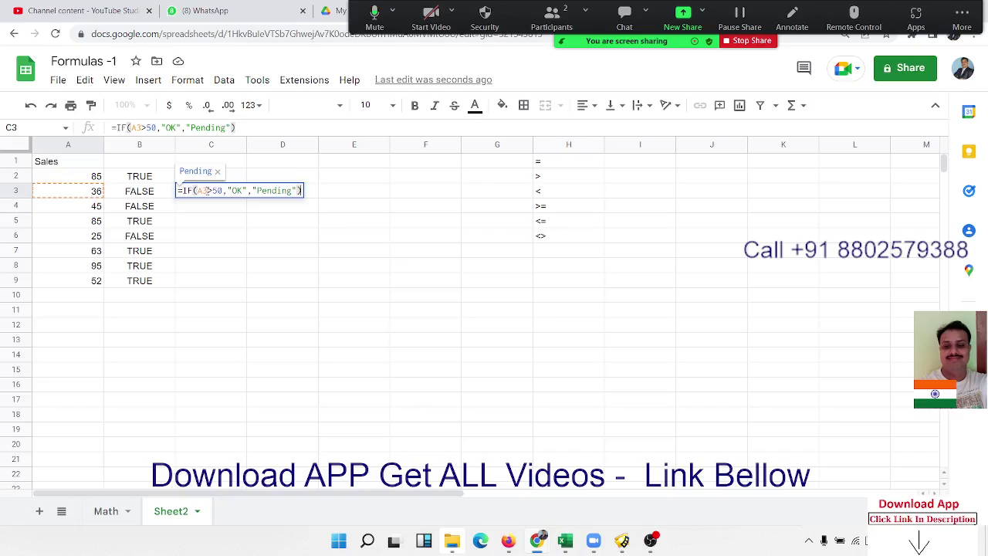
click(208, 189)
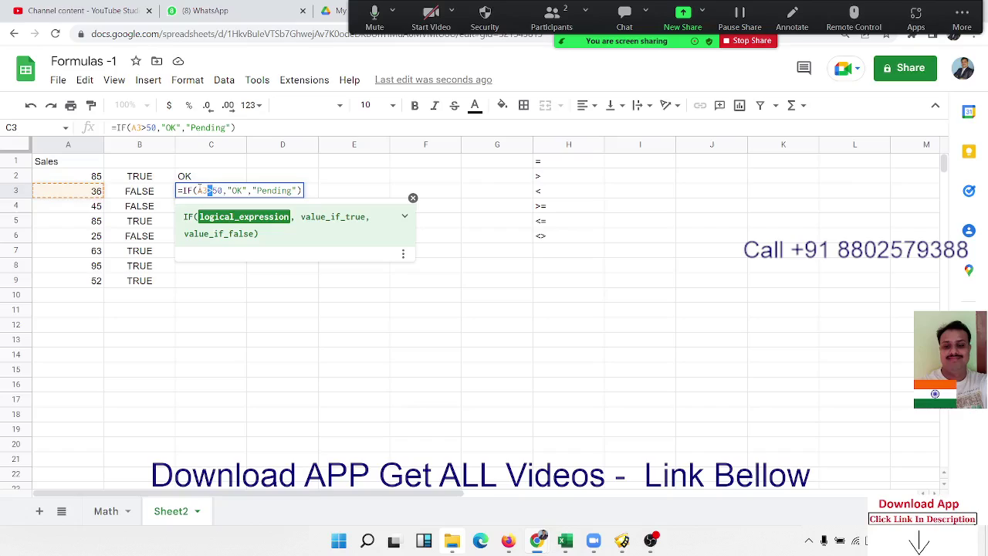
drag(198, 190, 224, 190)
mouse_move(202, 190)
mouse_down()
mouse_move(222, 190)
mouse_move(196, 191)
mouse_up()
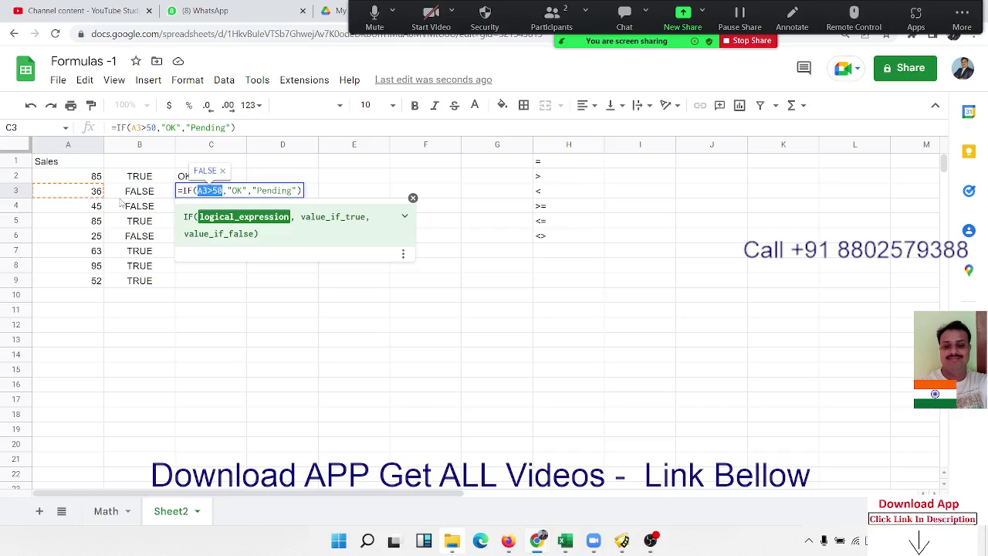
key(Return)
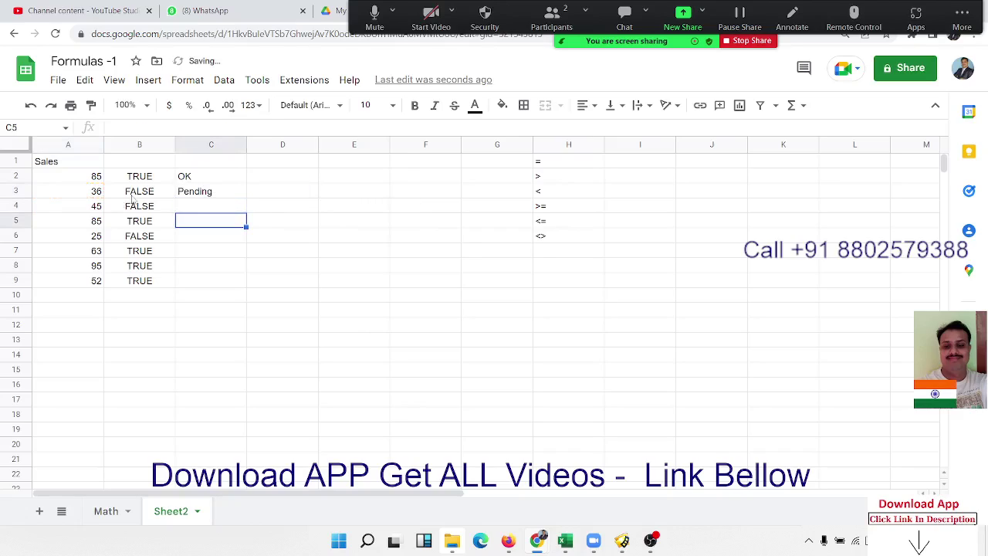
Step: Rename Sheet2 to Log
click(183, 193)
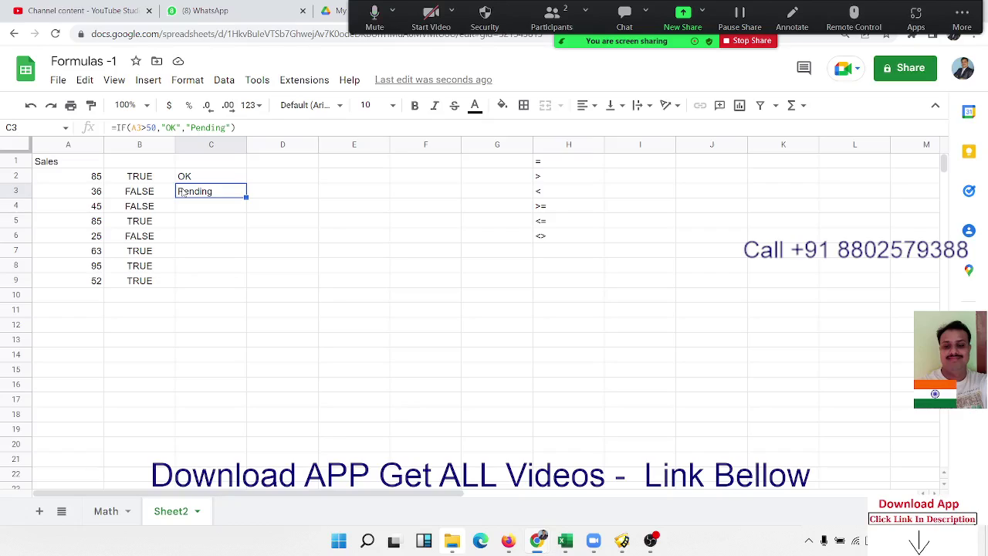
double_click(191, 509)
text(Lo)
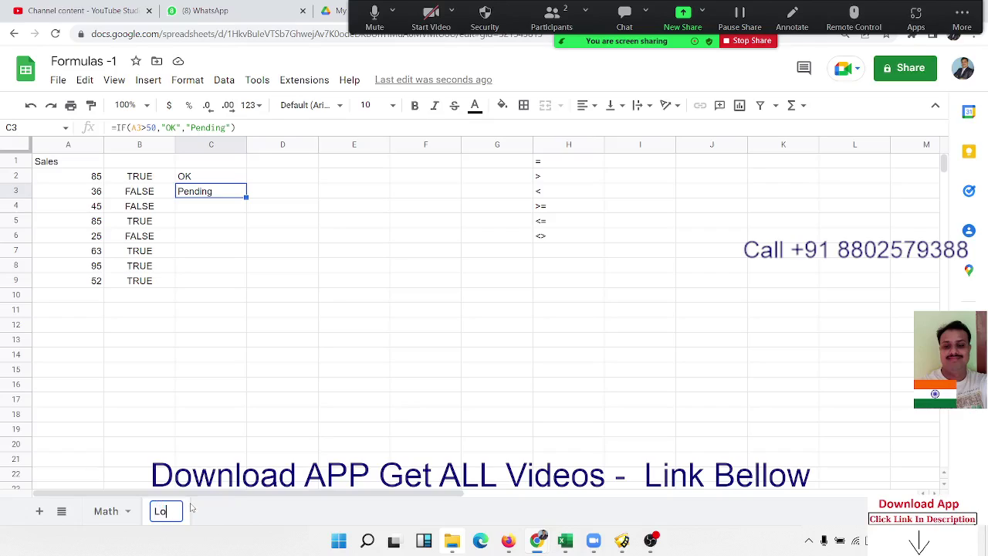
text(g)
key(Return)
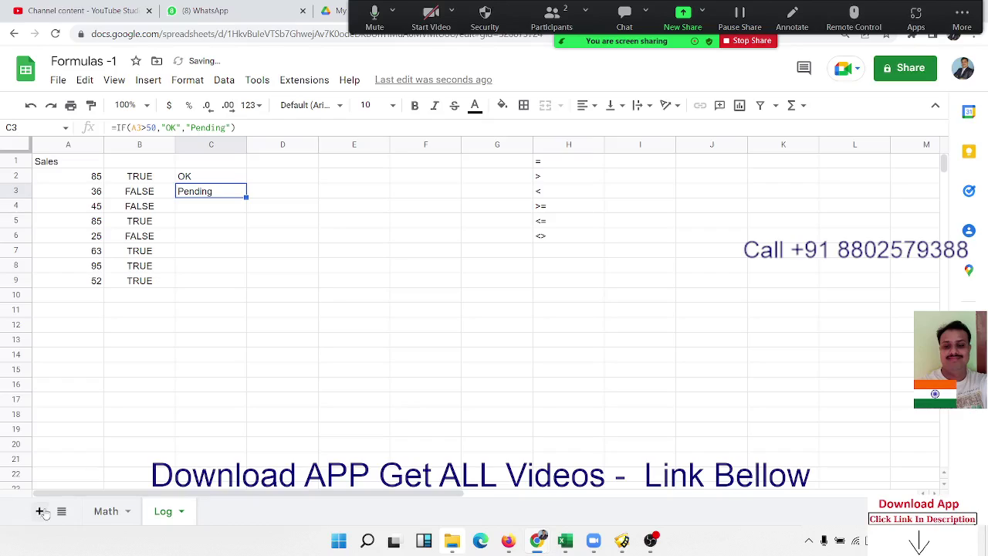
Step: Add a new sheet named IF and select its cell A1
click(40, 511)
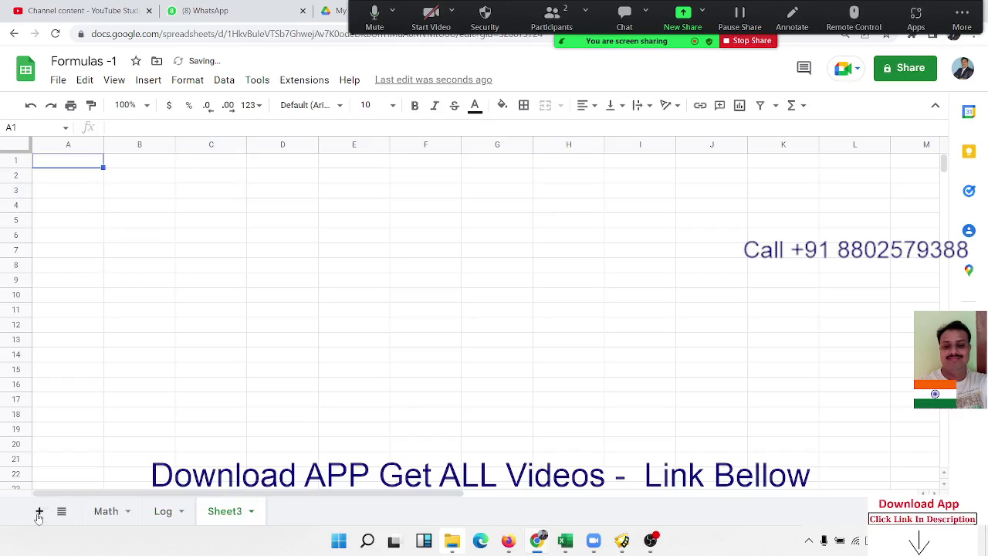
double_click(225, 512)
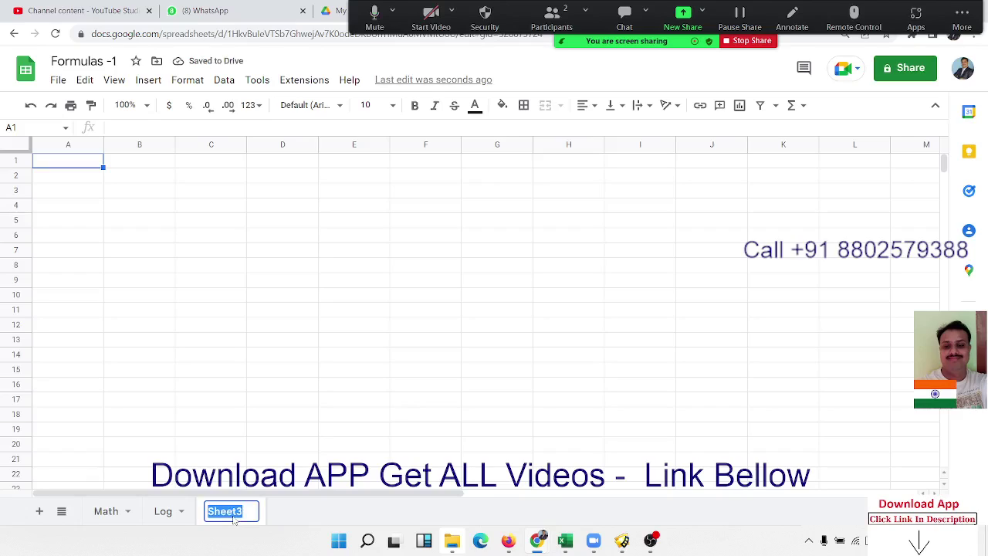
text(IF)
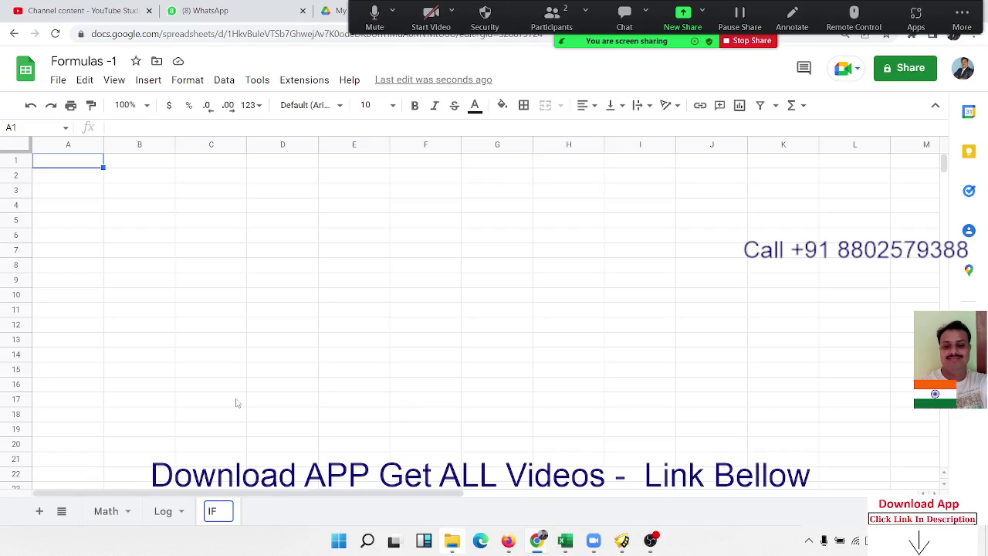
click(237, 400)
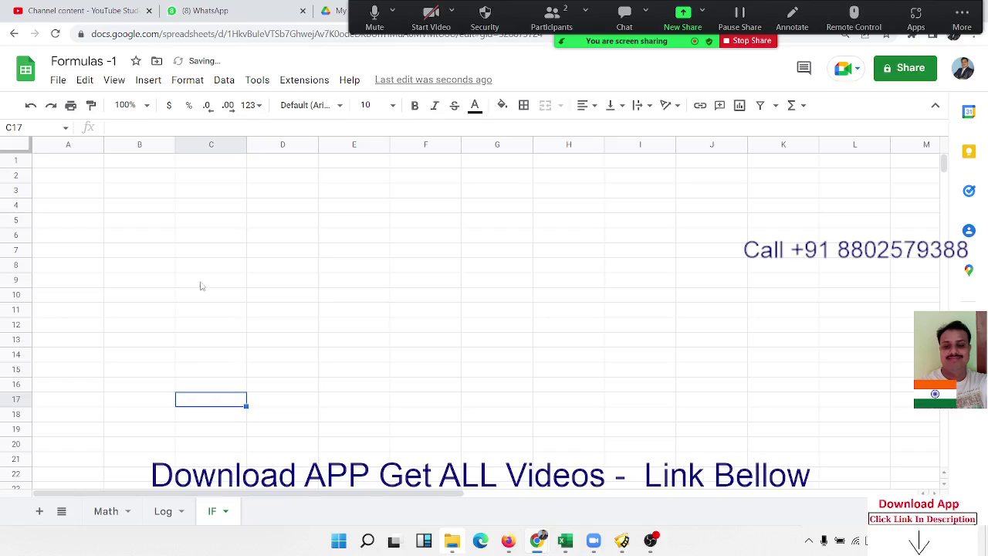
click(89, 162)
Step: Type a Name header in A1 with Puja, Mohan, Uday, Kavita below it
text(Name)
key(Return)
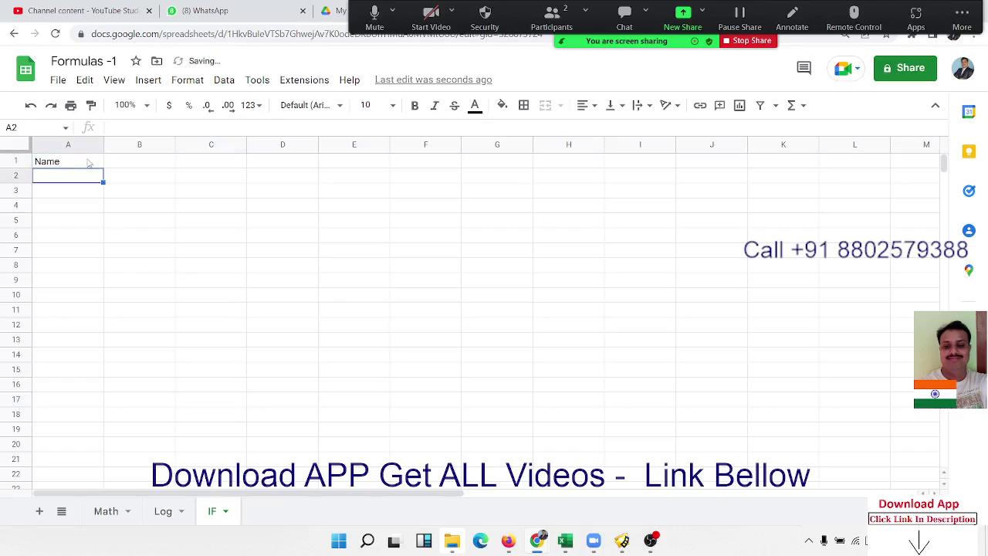
text(Puja)
key(Return)
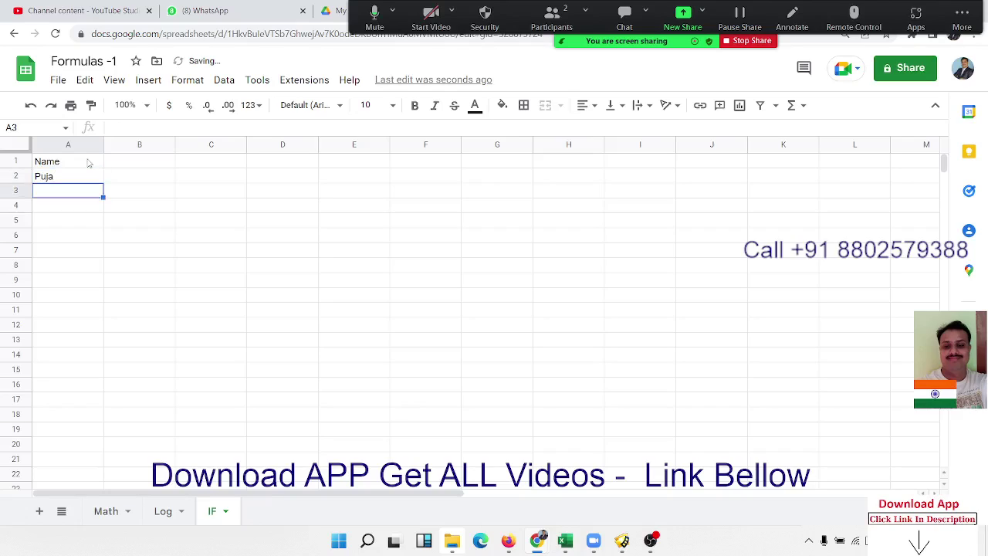
text(Mohan)
key(Return)
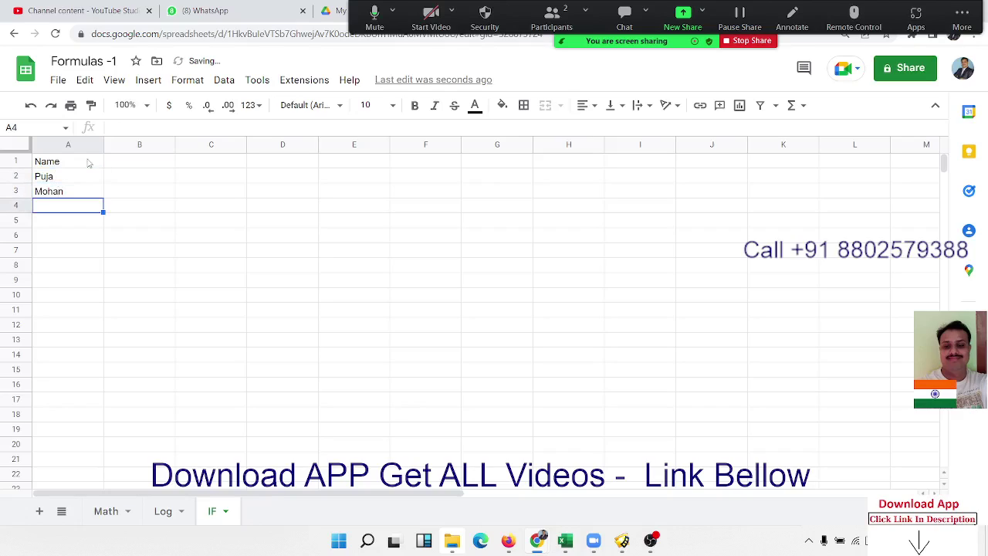
text(Uday)
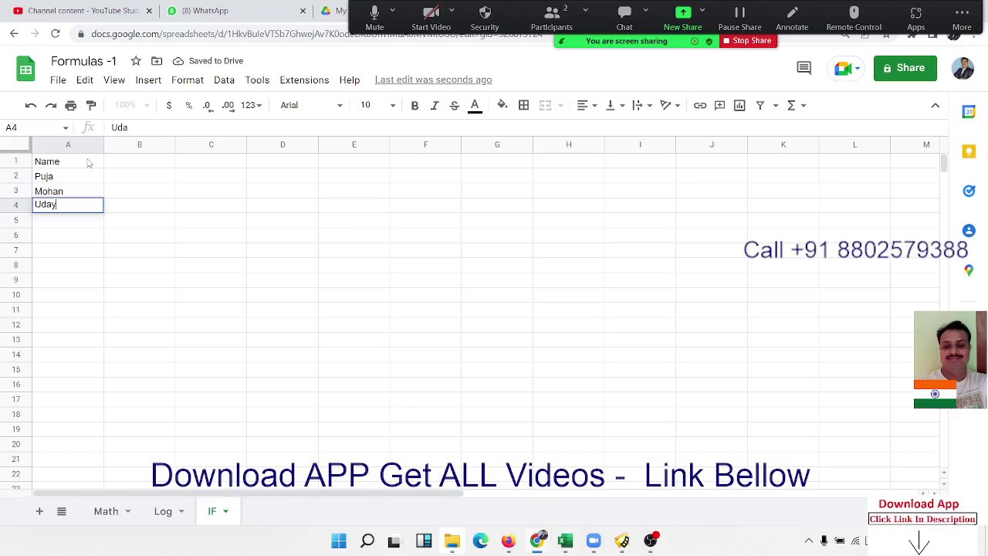
key(Return)
text(Kavit)
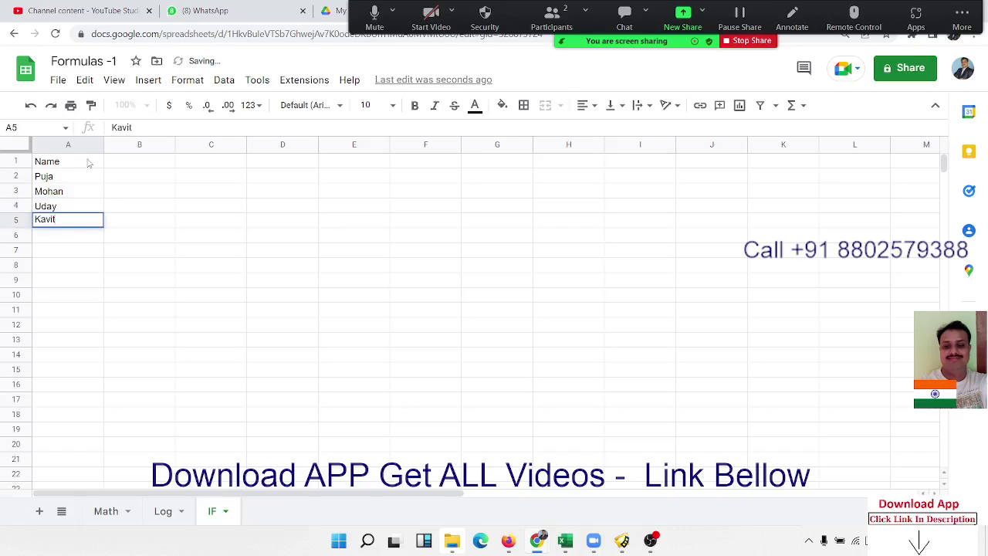
text(a)
key(Return)
Step: Add Mohan, Inder, Om and Dev in A6:A9
text(Mohan)
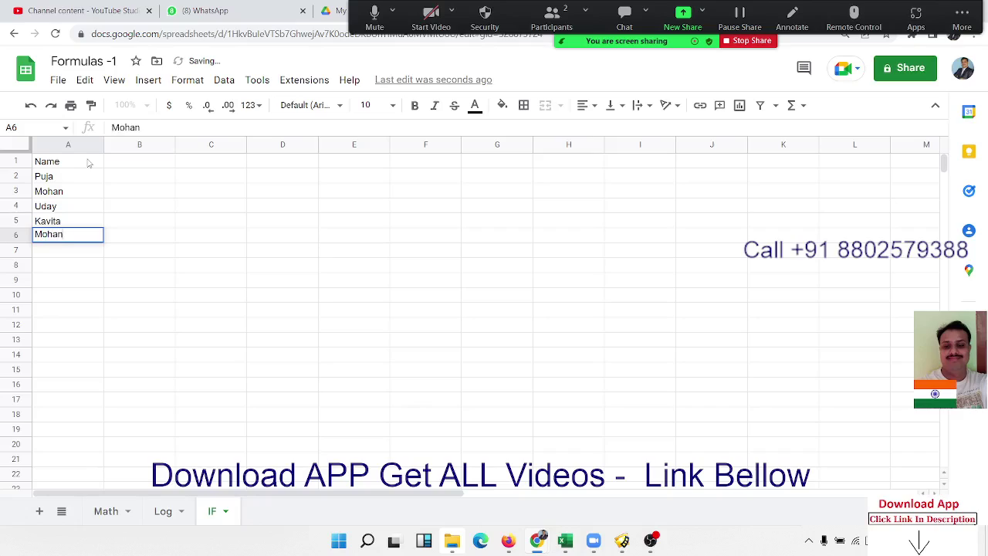
key(Return)
text(Indeer)
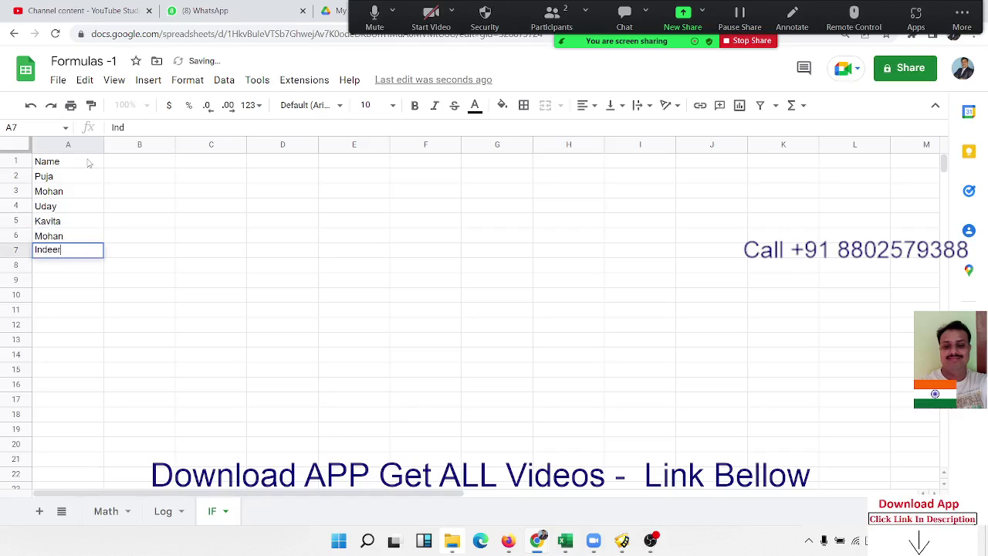
key(BackSpace)
key(BackSpace)
text(r)
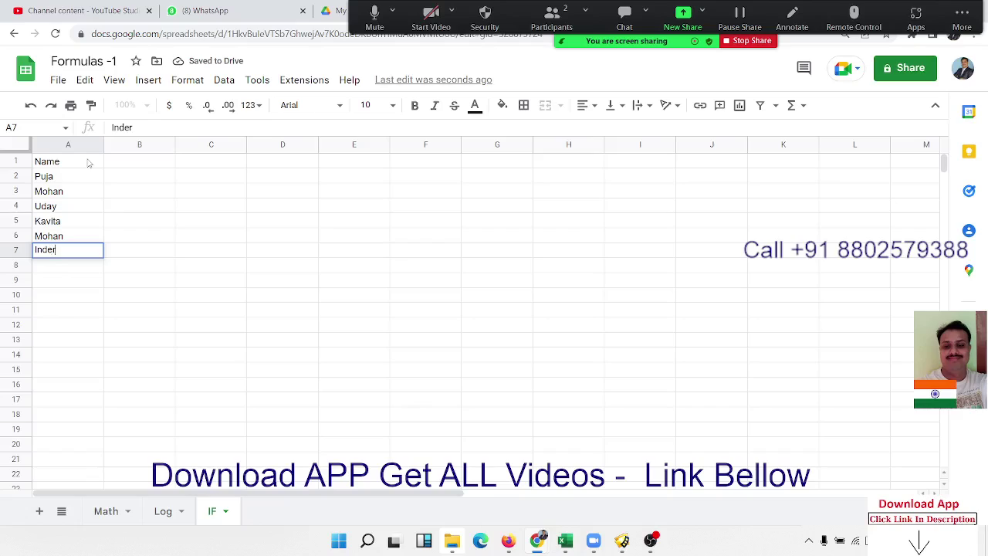
key(Return)
text(O)
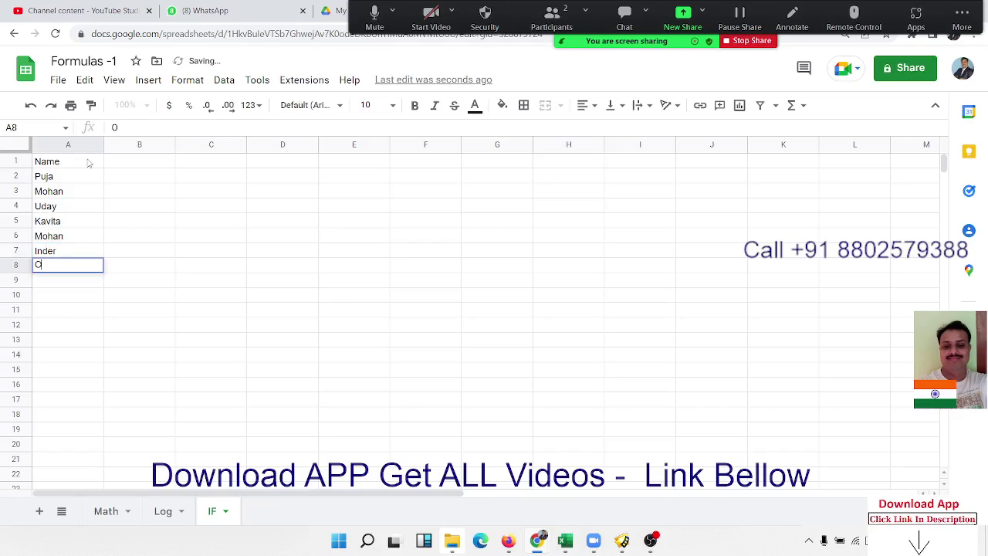
text(m)
key(Return)
text(Dev)
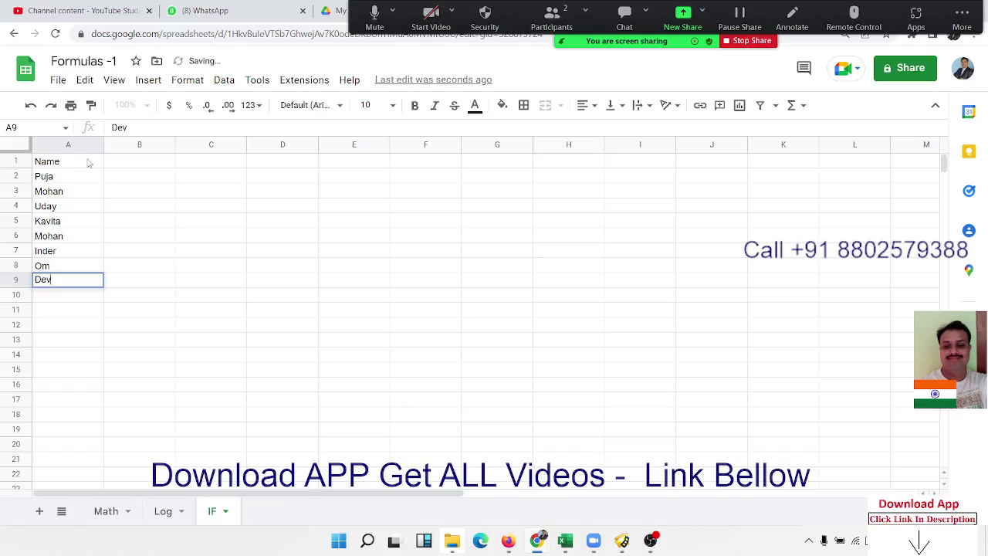
key(Return)
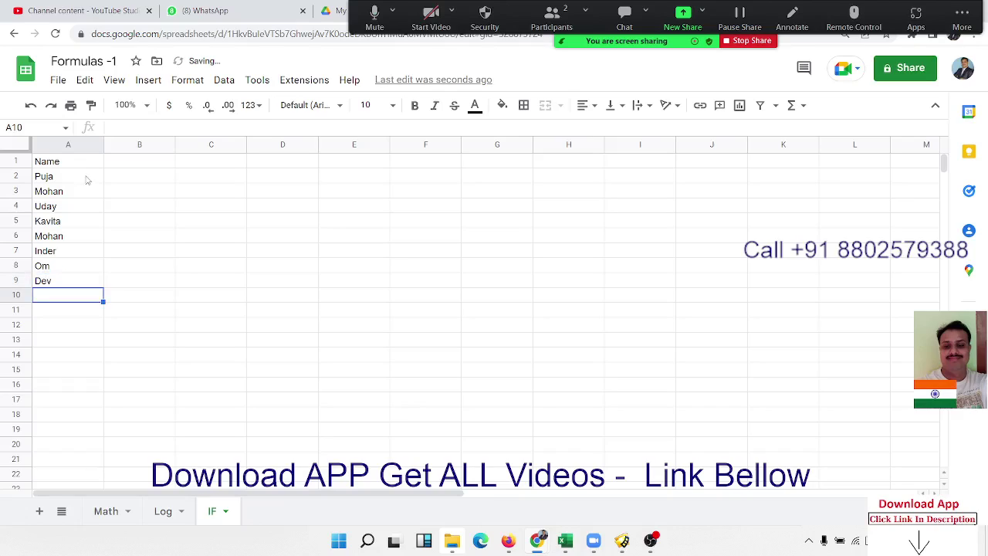
Step: Drag-fill the eight names in A2:A9 down to row 45 and select column A's data
drag(86, 178, 88, 281)
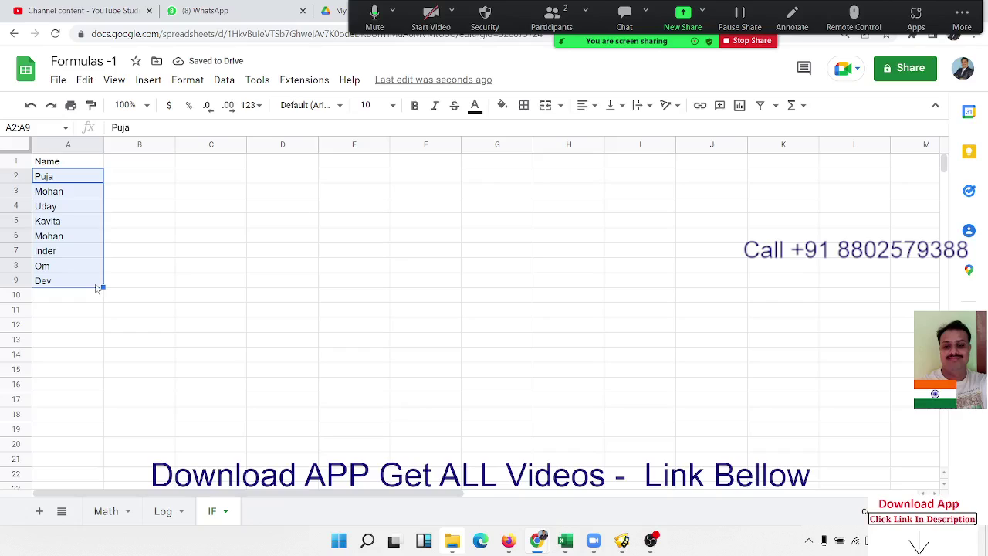
mouse_move(103, 286)
mouse_down()
mouse_move(84, 550)
mouse_move(84, 425)
mouse_up()
key(ctrl+Home)
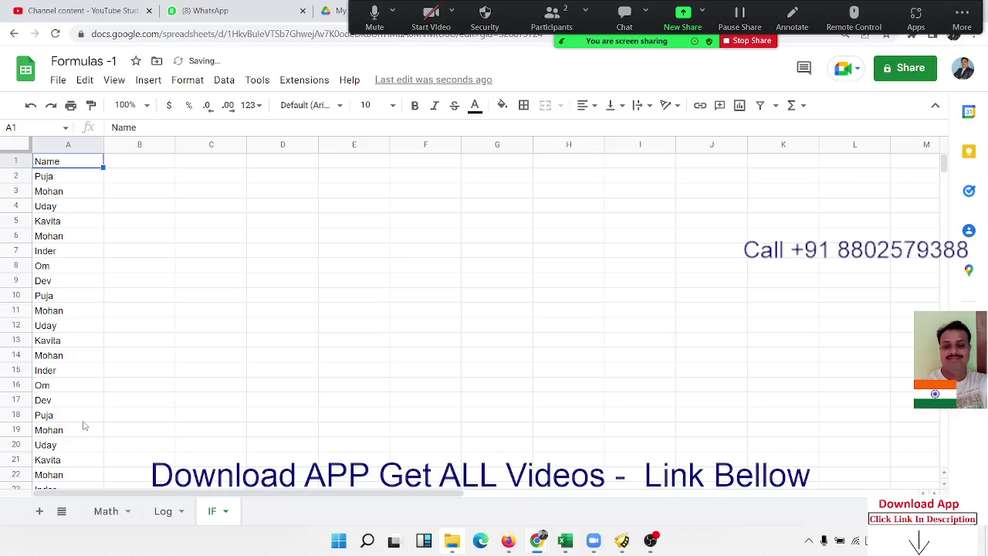
key(Down)
key(Up)
key(ctrl+shift+Down)
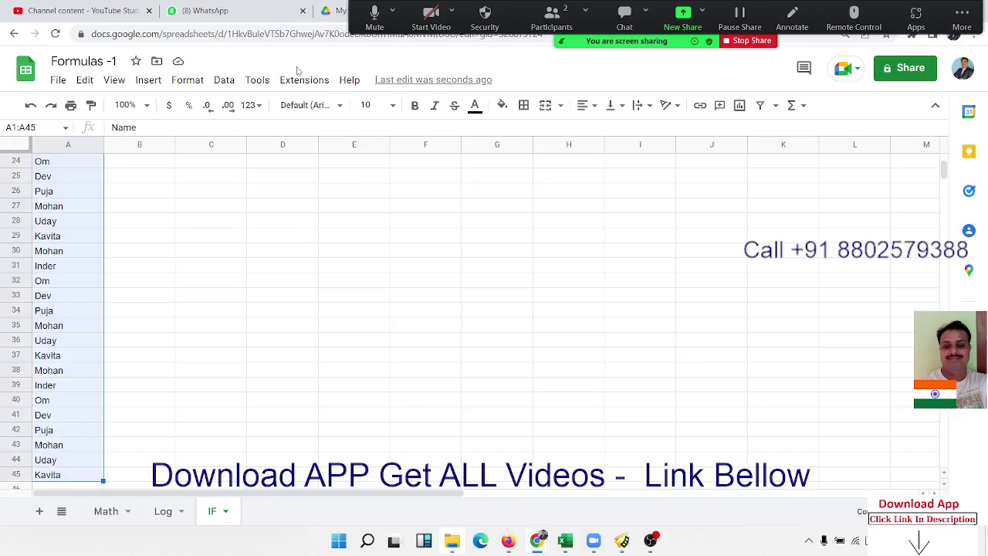
Step: Select A2:A45 and sort the sheet by column A, A to Z
click(225, 82)
mouse_move(274, 114)
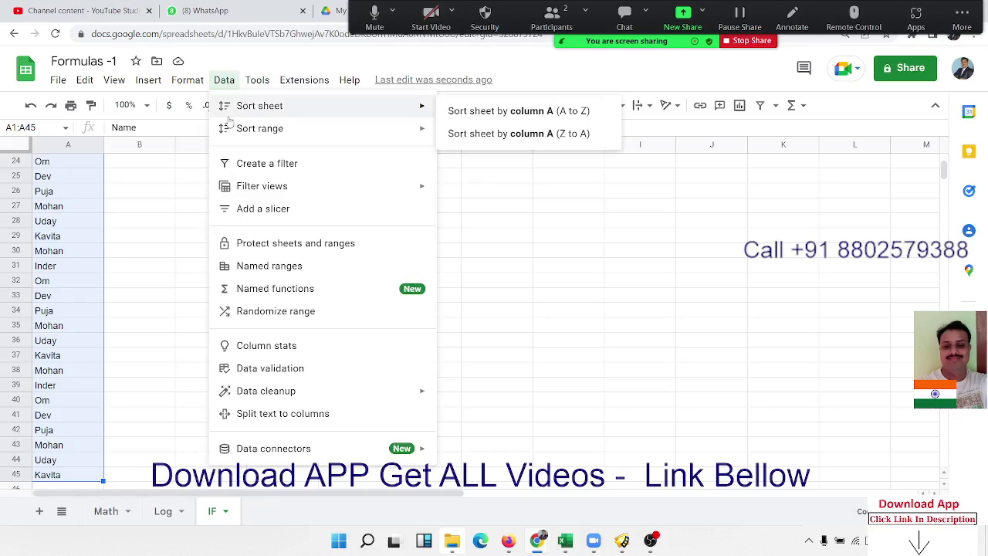
click(81, 181)
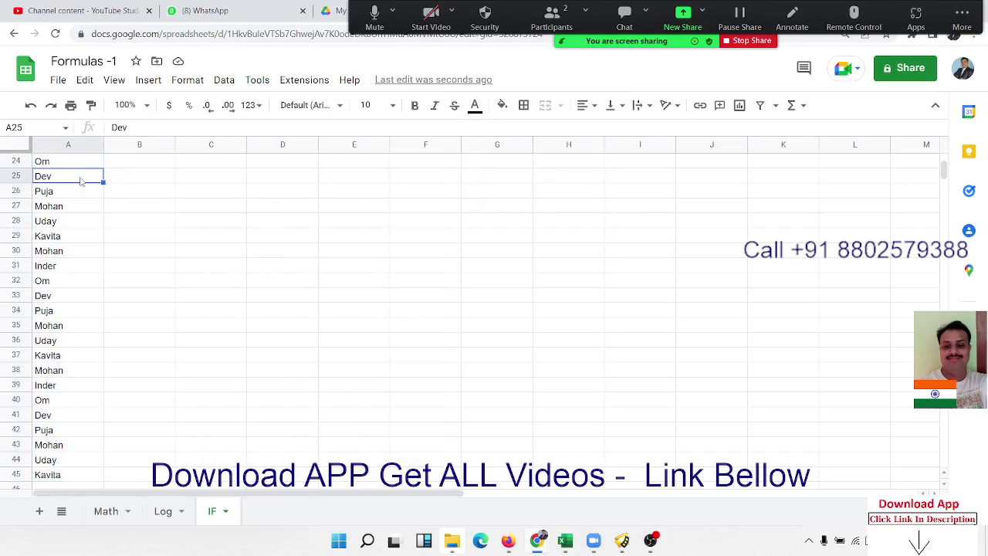
key(ctrl+Up)
key(Down)
key(ctrl+shift+Down)
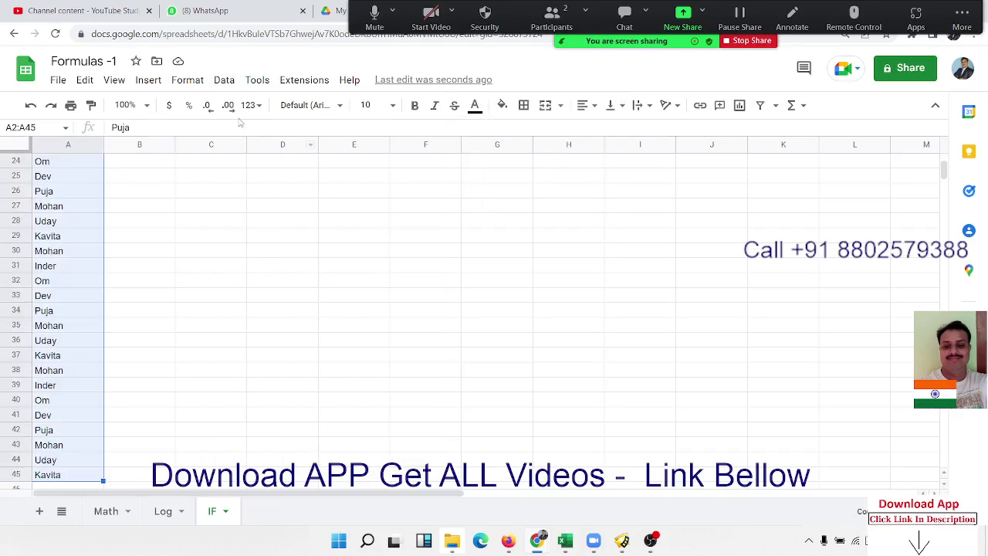
click(224, 80)
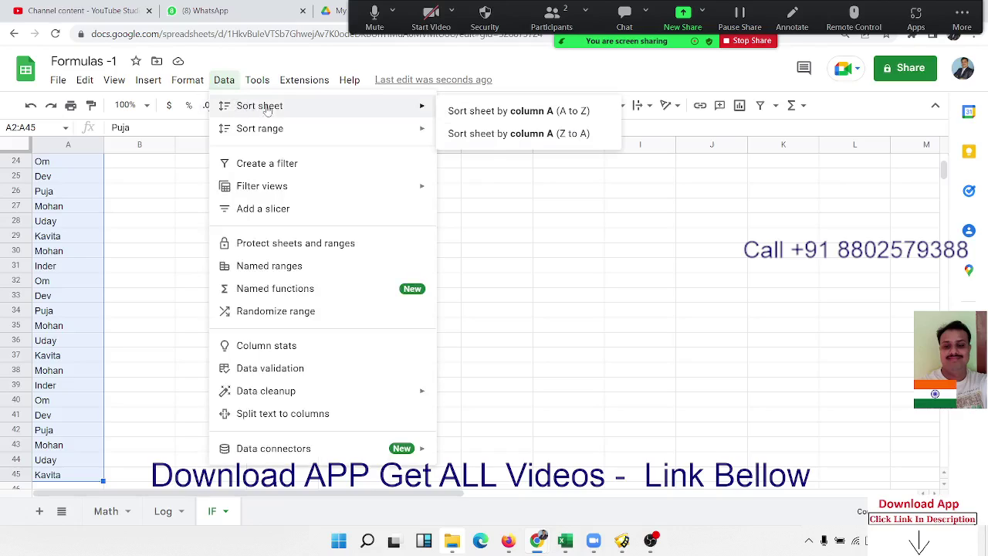
mouse_move(426, 111)
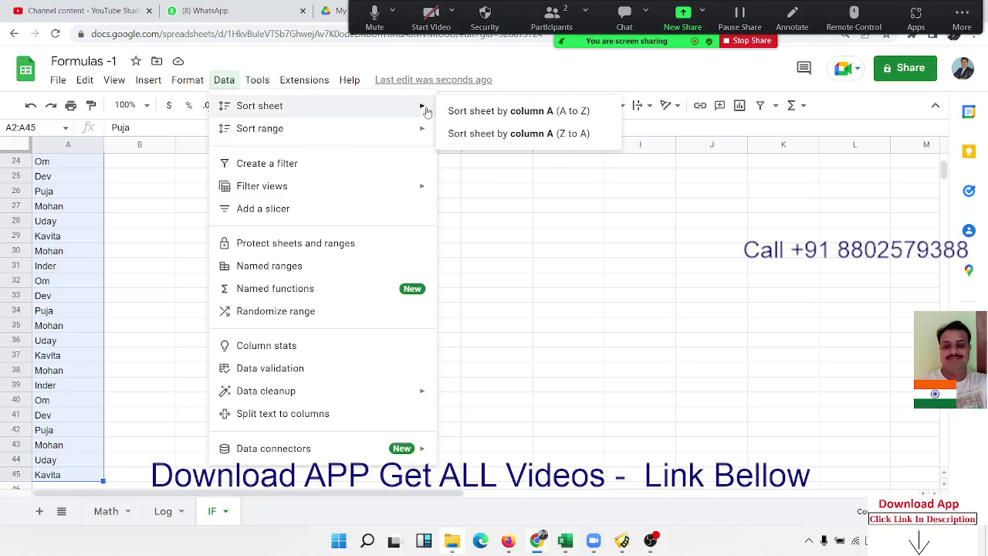
click(486, 115)
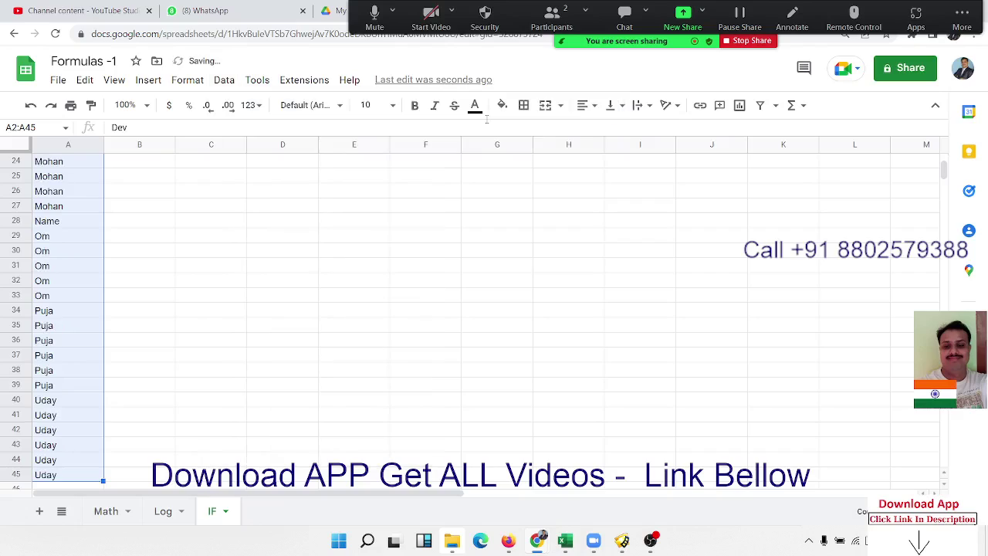
click(67, 213)
Step: Delete the row holding the stray Name header and insert a blank row at the top
key(ctrl+Home)
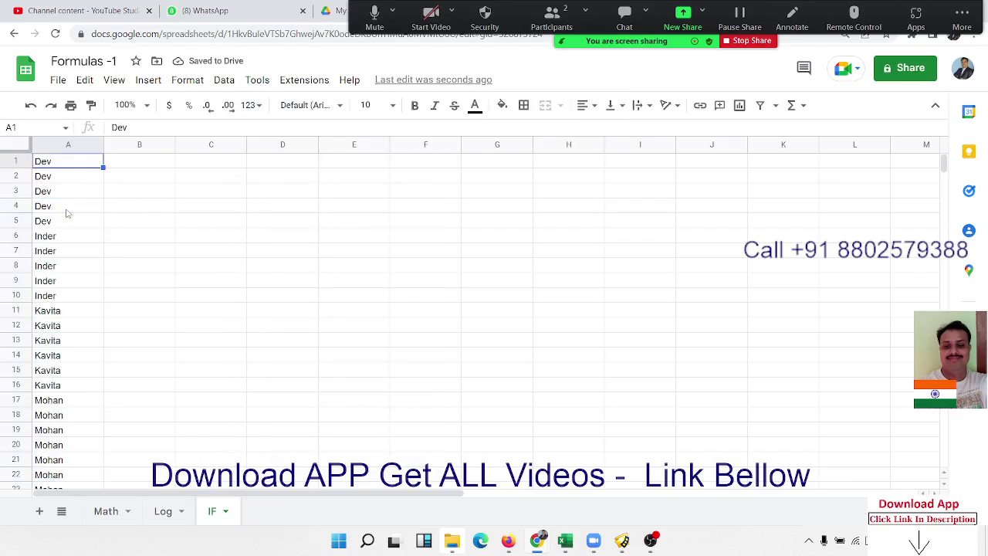
key(ctrl+Down)
key(Down)
key(Up)
key(Up)
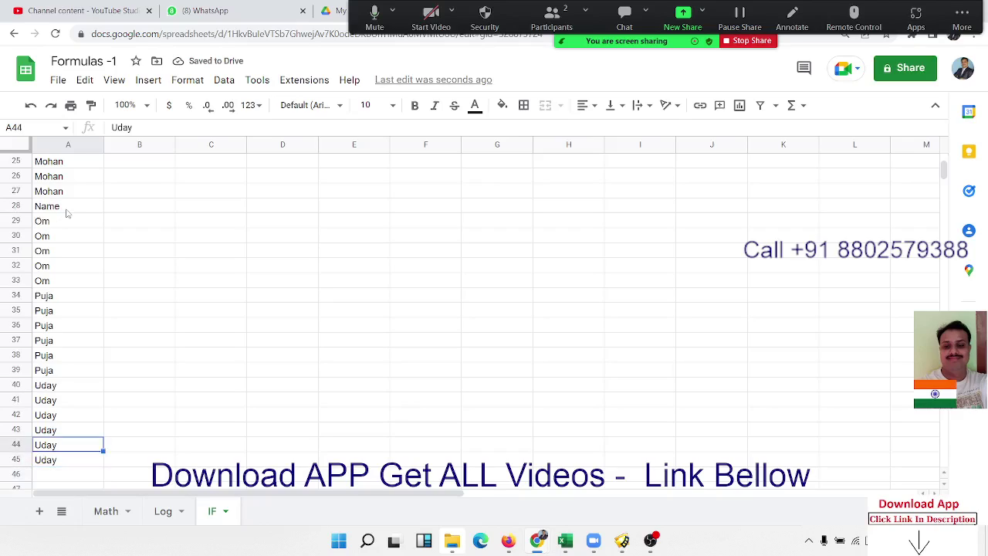
key(Up)
key(Up)
key(Up)
key(Up)
key(Up)
key(Up)
key(Up)
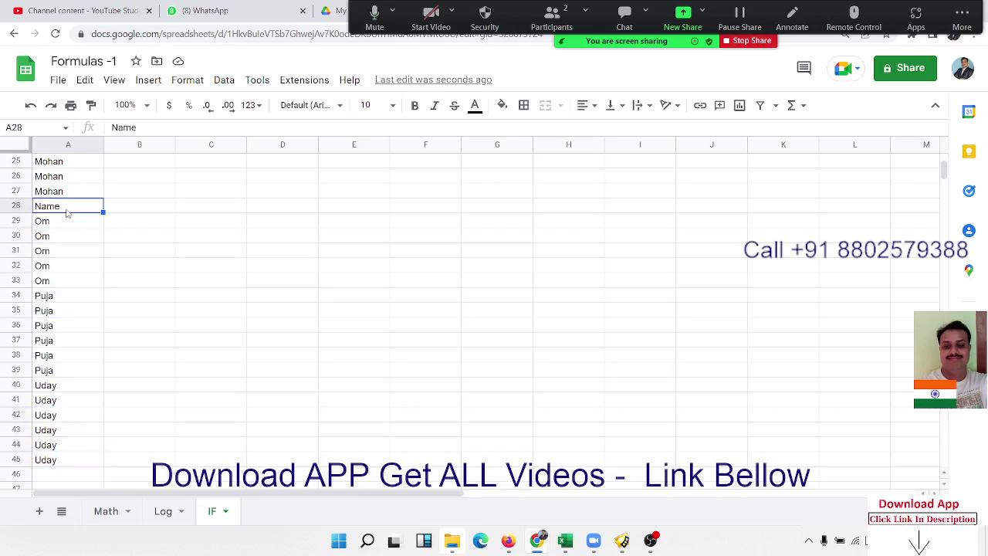
key(shift+space)
key(ctrl+minus)
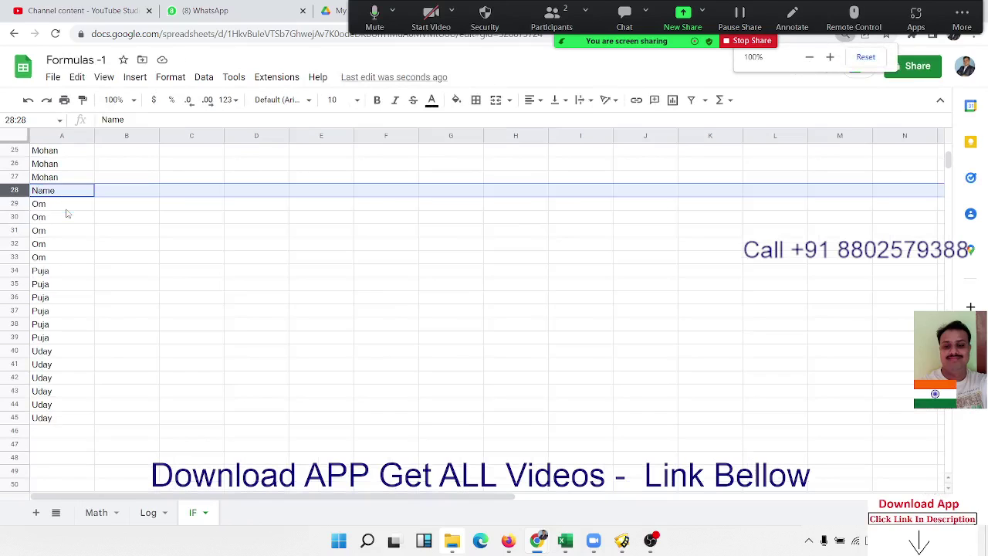
key(ctrl+Home)
key(shift+space)
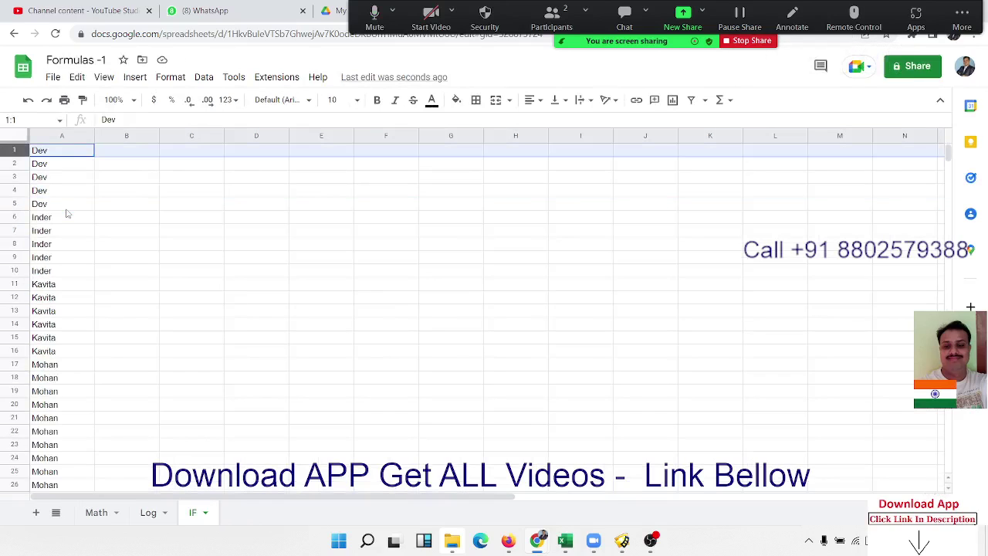
key(ctrl+plus)
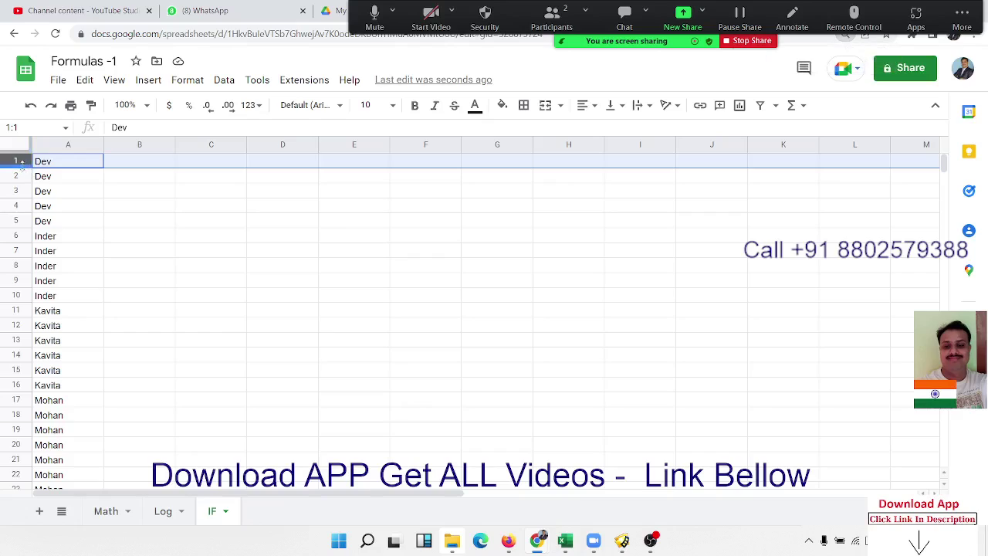
Step: Insert a new row at the top and enter the header 'Name' in A1
right_click(19, 161)
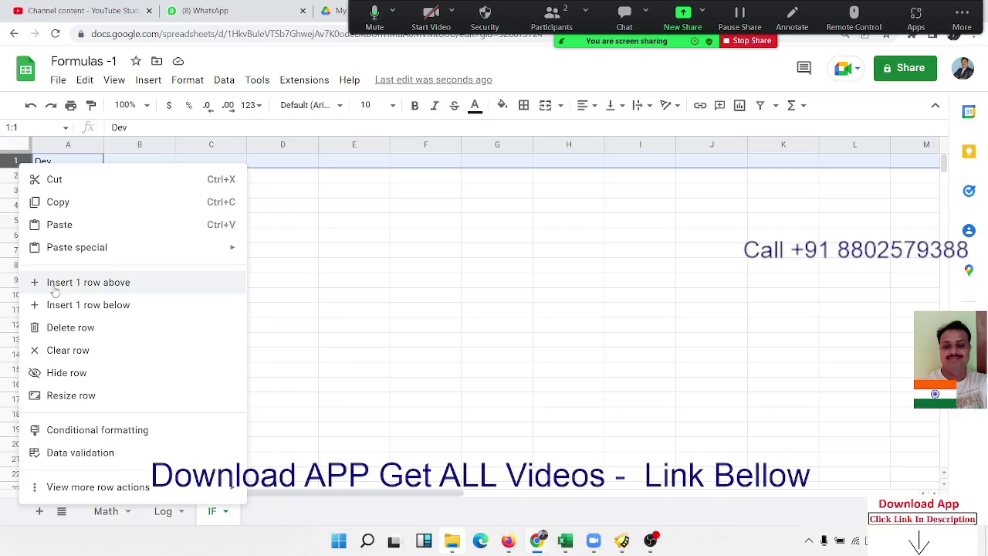
click(54, 284)
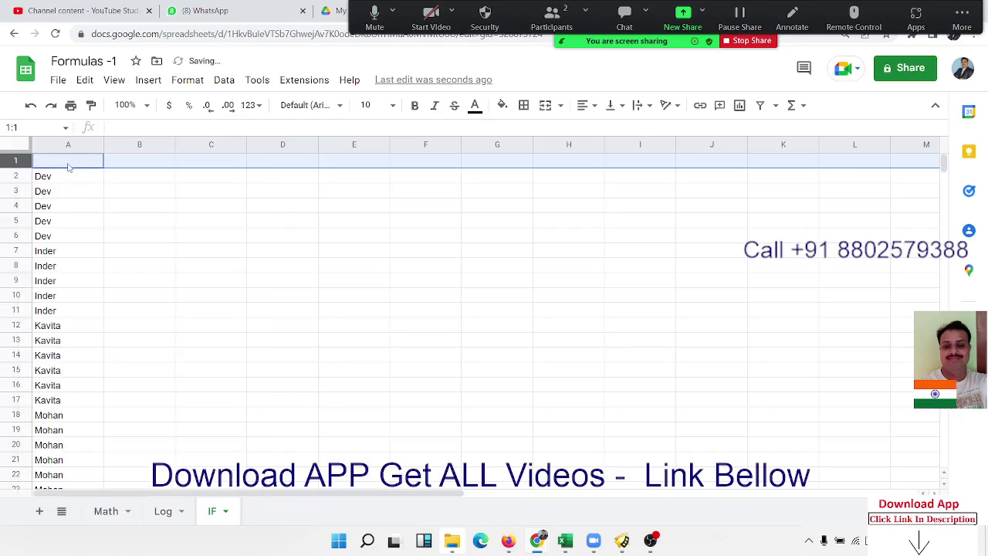
click(66, 161)
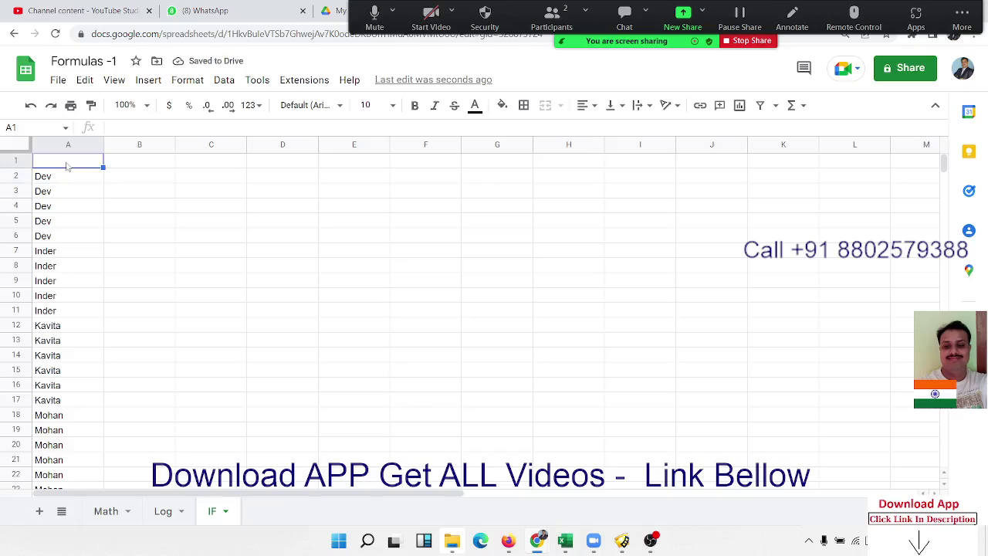
text(Name)
key(Return)
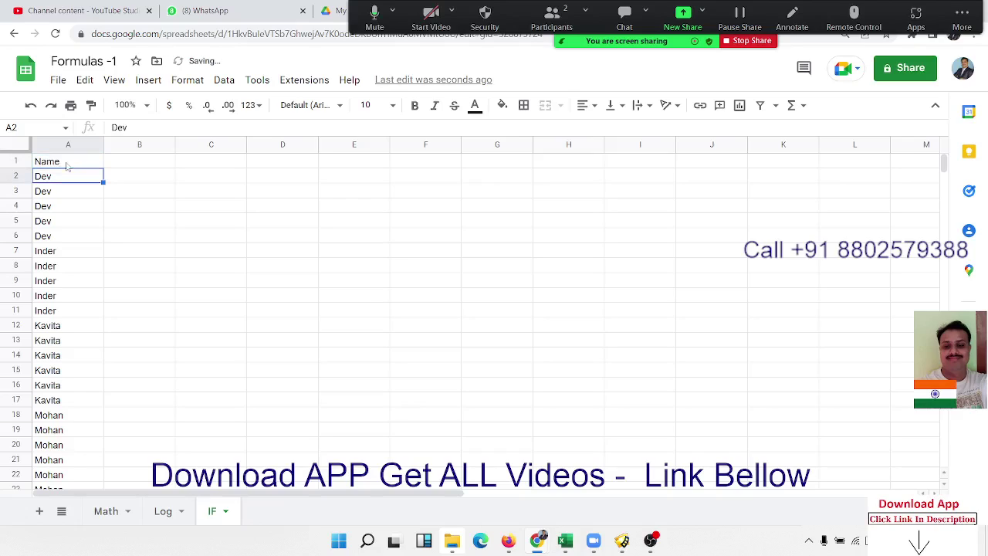
Step: Clear the stray Name entry in A29 and delete the blank row 29, returning to the top
key(ctrl+Down)
key(Up)
key(Up)
key(Up)
key(Up)
key(Up)
key(Up)
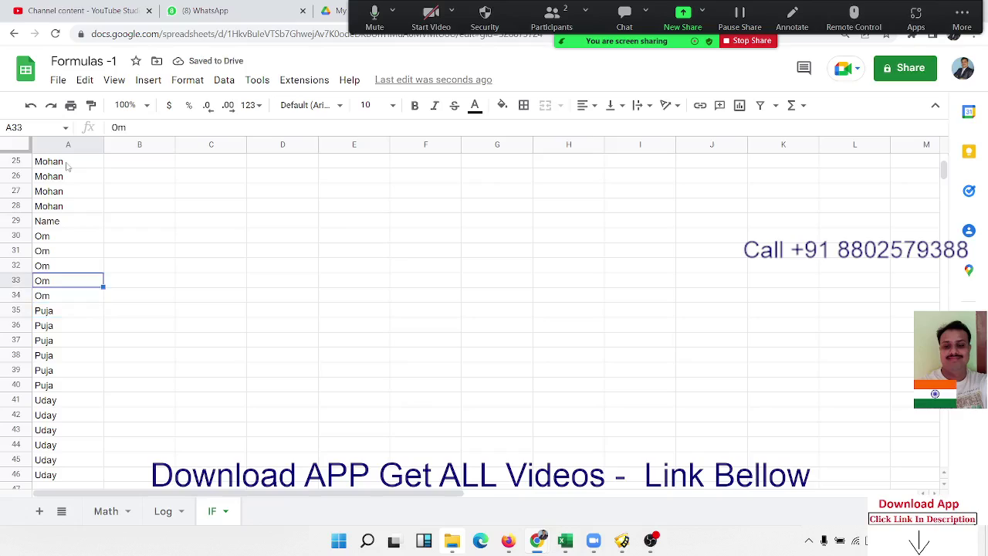
key(Up)
key(Up)
key(Up)
key(Up)
key(Delete)
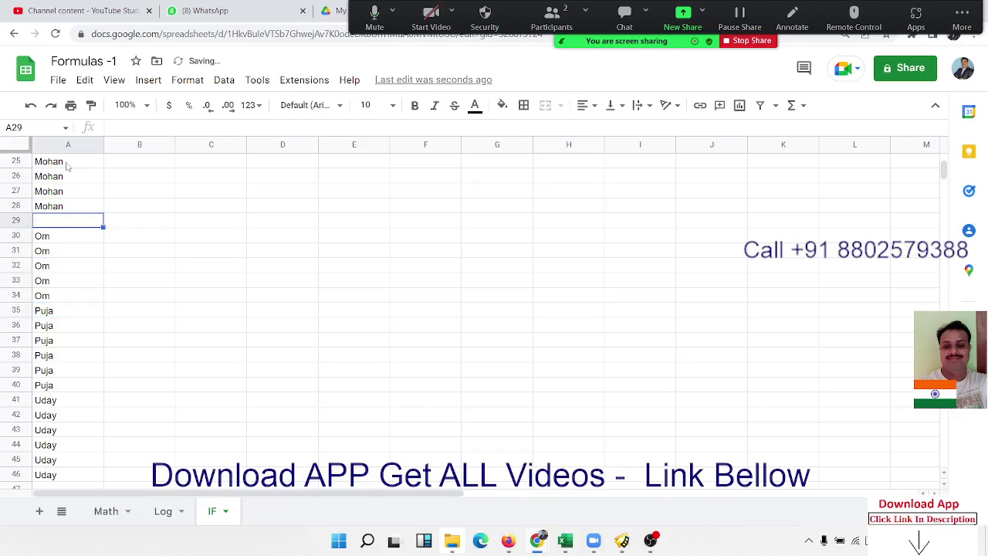
click(17, 221)
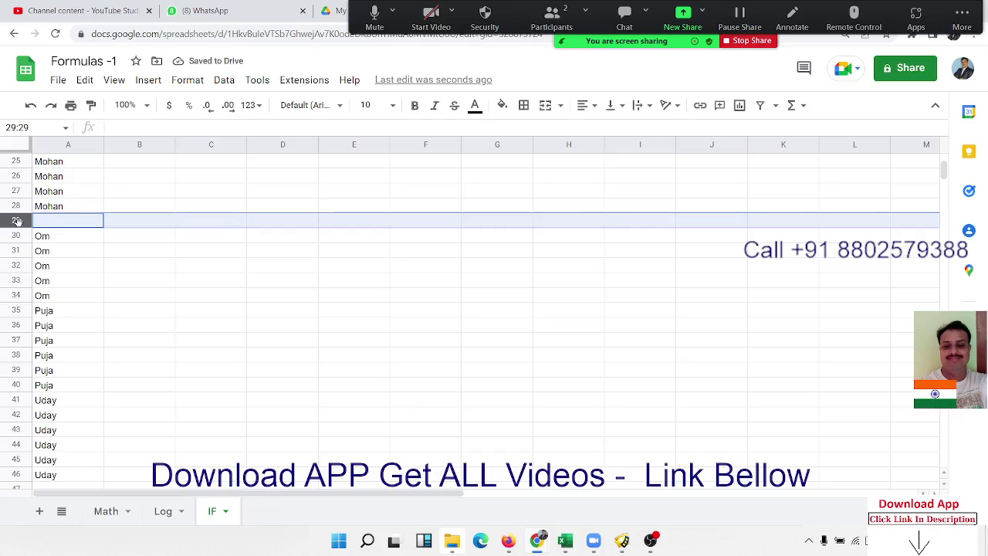
right_click(17, 220)
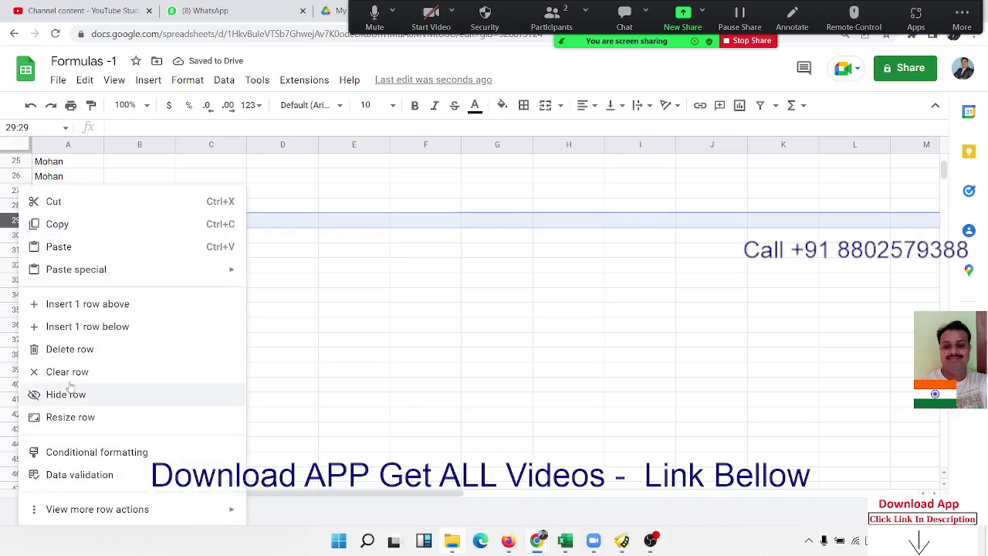
click(71, 310)
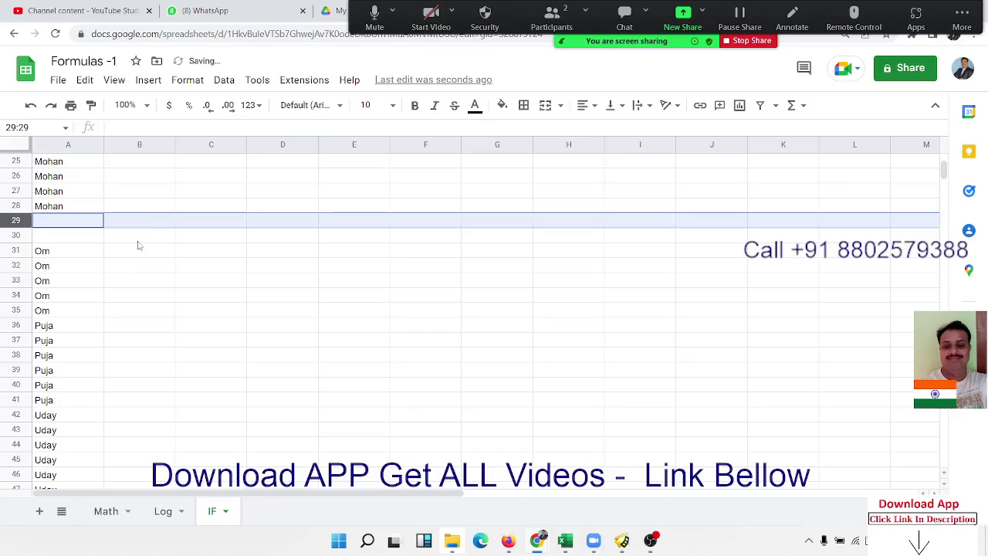
right_click(25, 224)
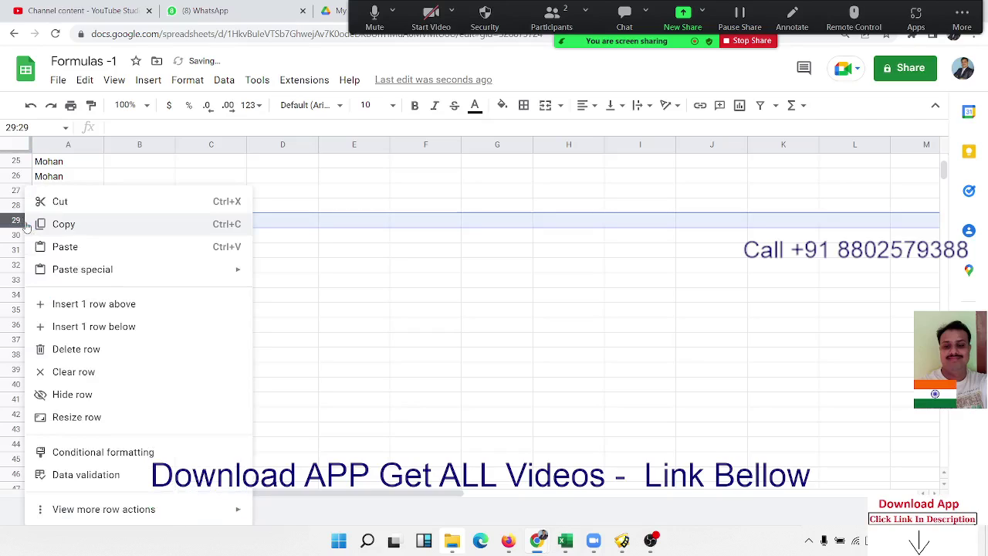
click(71, 349)
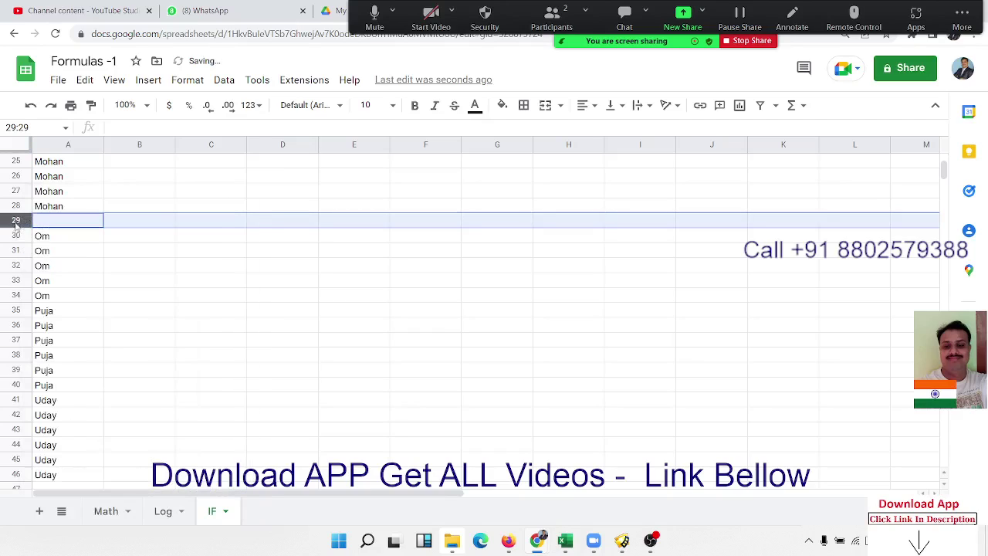
right_click(14, 222)
click(70, 341)
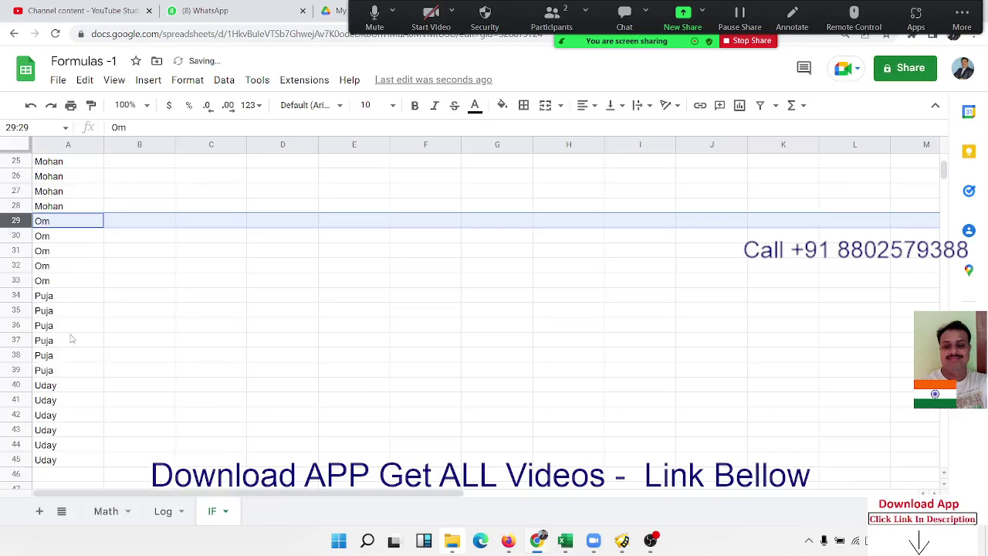
key(ctrl+Home)
key(Right)
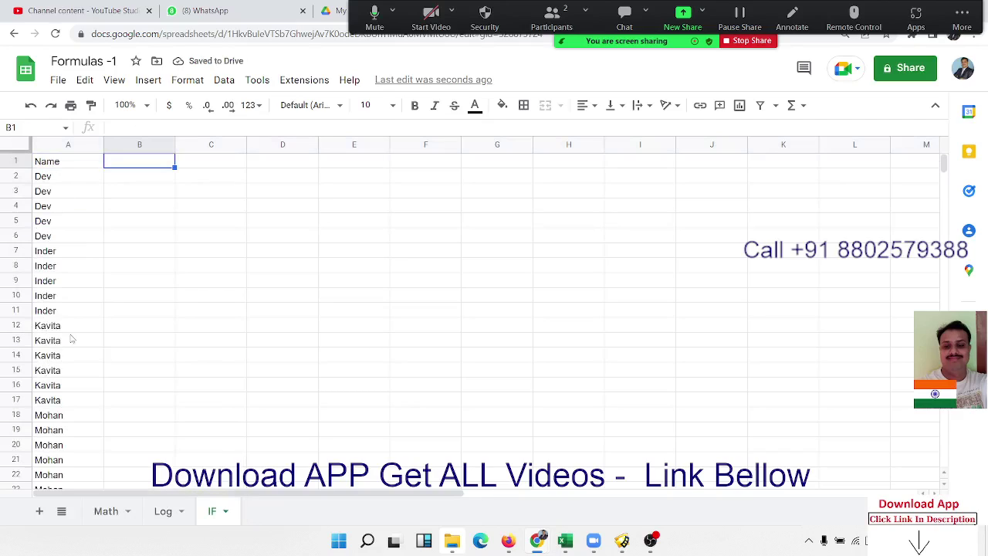
key(Down)
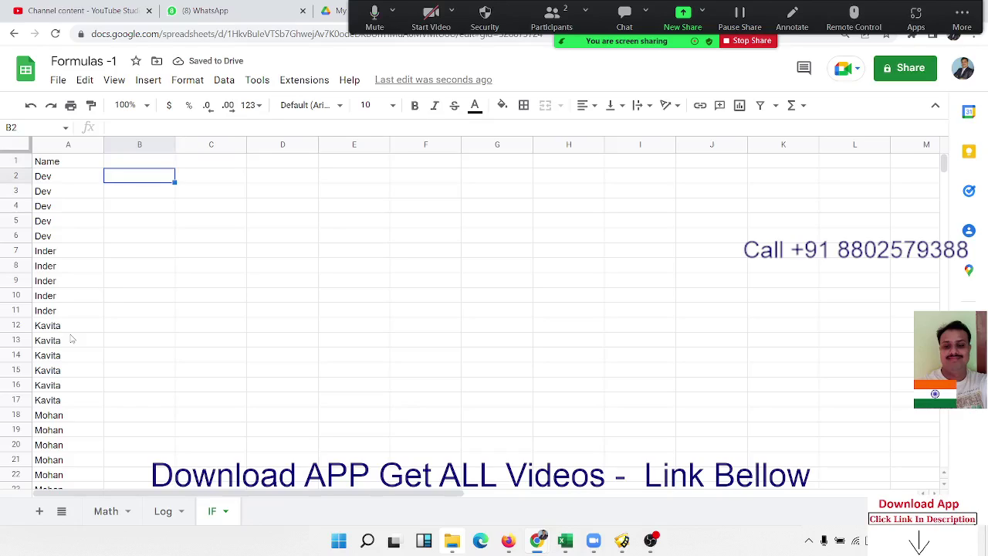
key(Left)
key(Right)
text(U)
key(Return)
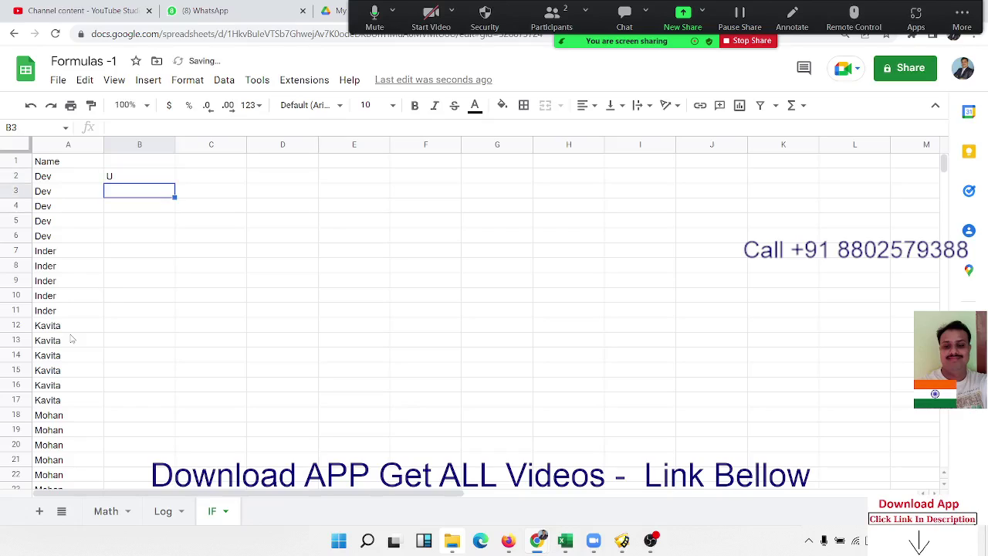
text(D)
key(Return)
text(D)
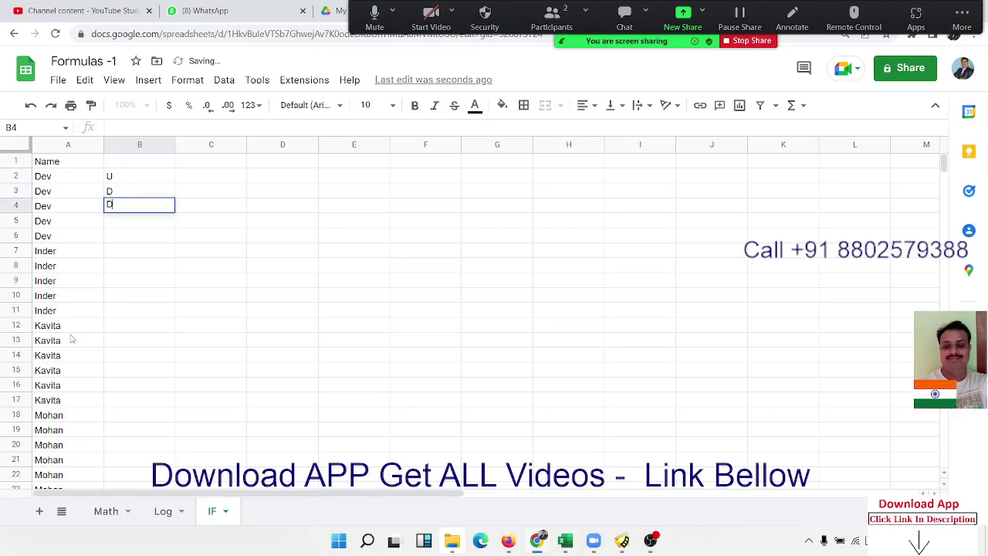
key(Return)
text(D)
key(Return)
text(D)
key(Up)
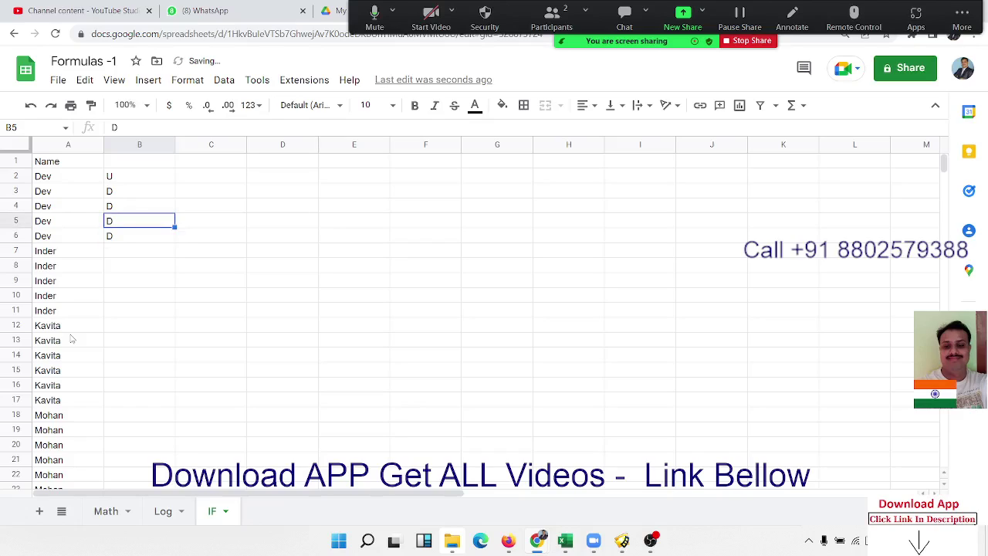
key(Down)
key(Down)
text(Y)
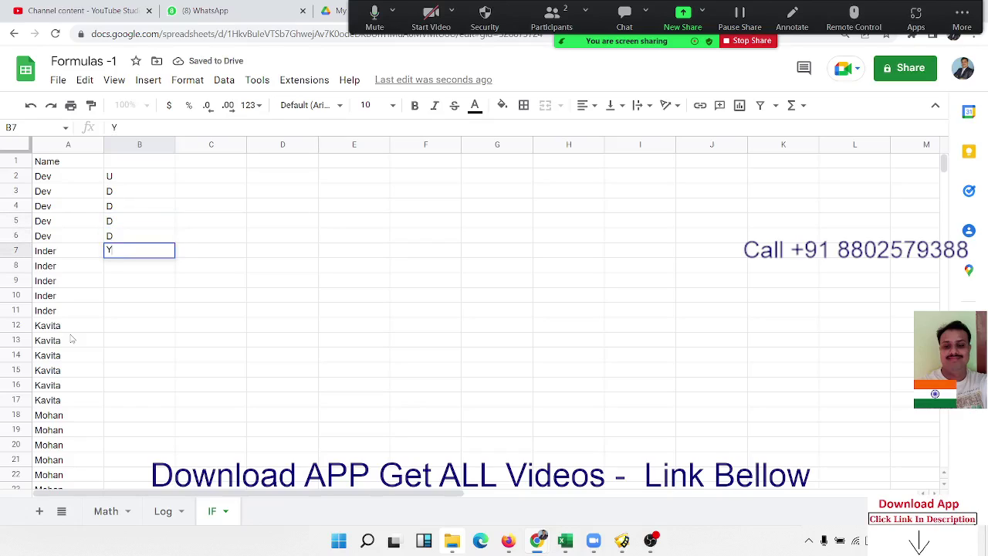
key(Left)
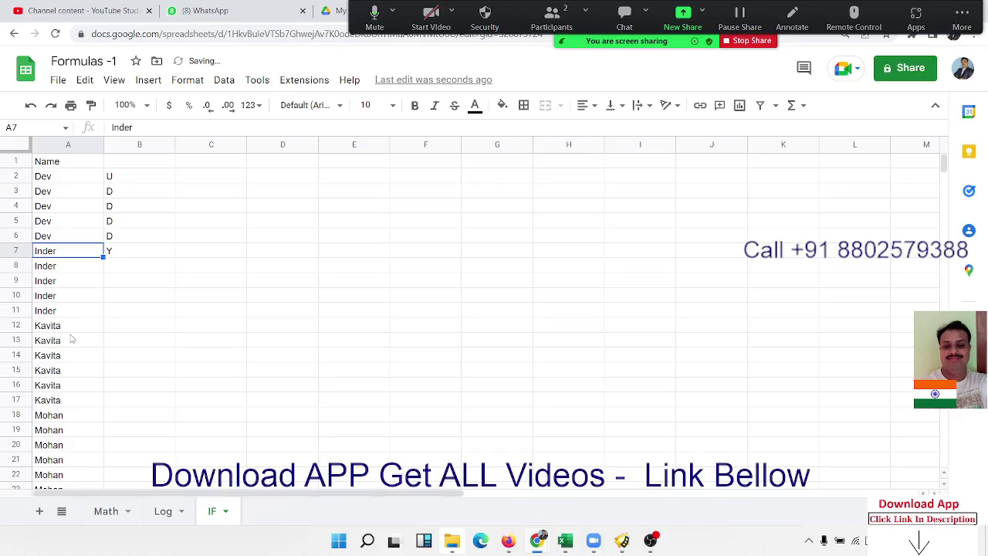
key(Up)
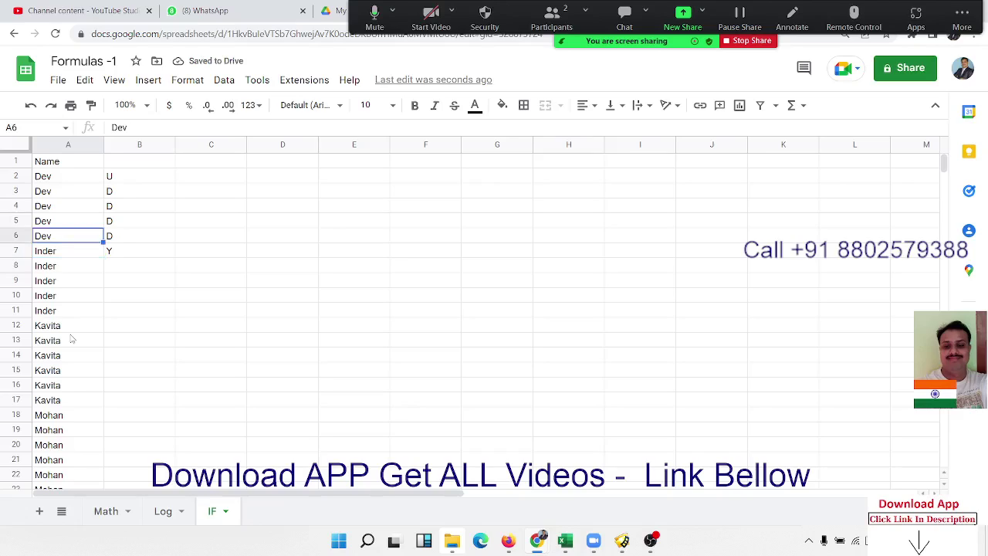
key(Right)
key(Right)
key(Right)
key(Up)
key(Up)
key(Up)
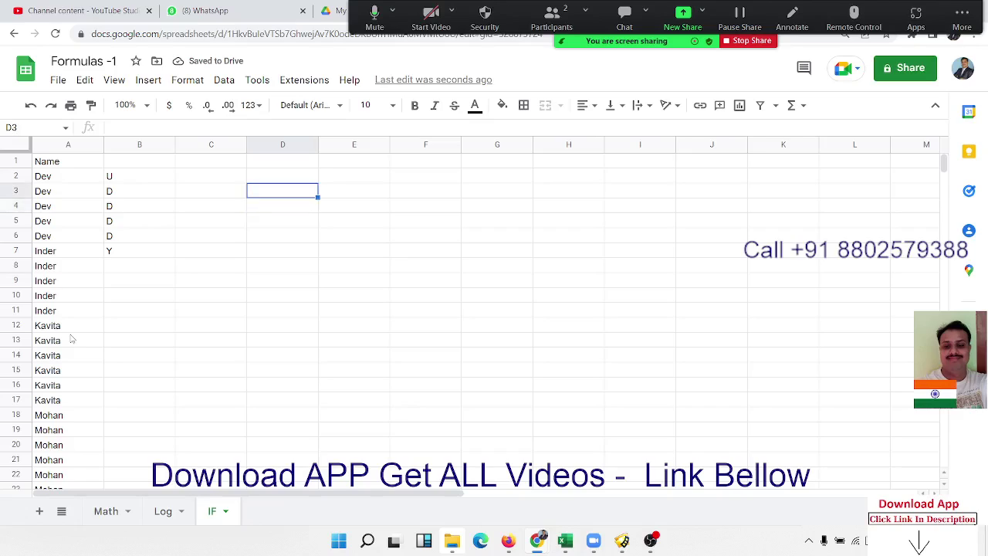
key(Up)
key(Up)
key(Left)
key(Left)
key(Down)
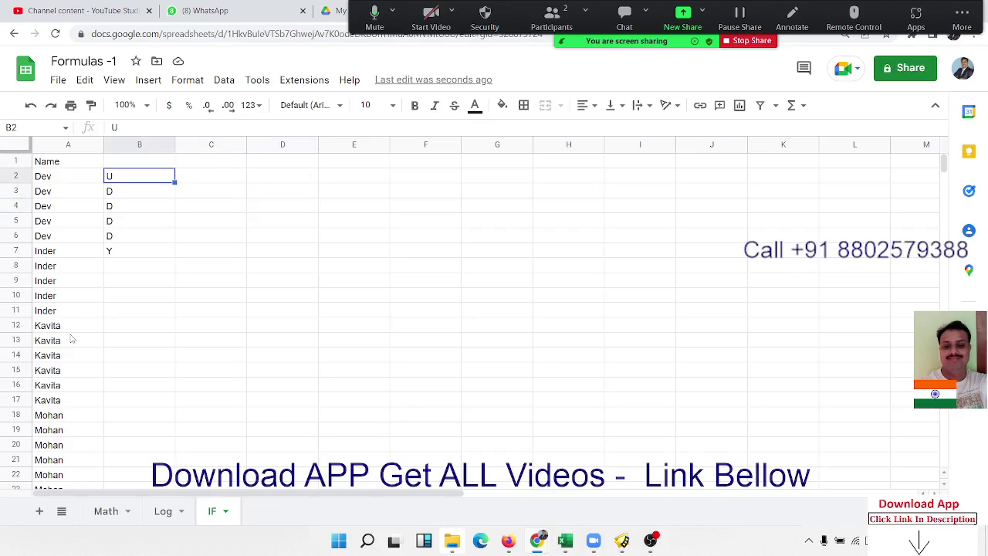
key(ctrl+shift+Down)
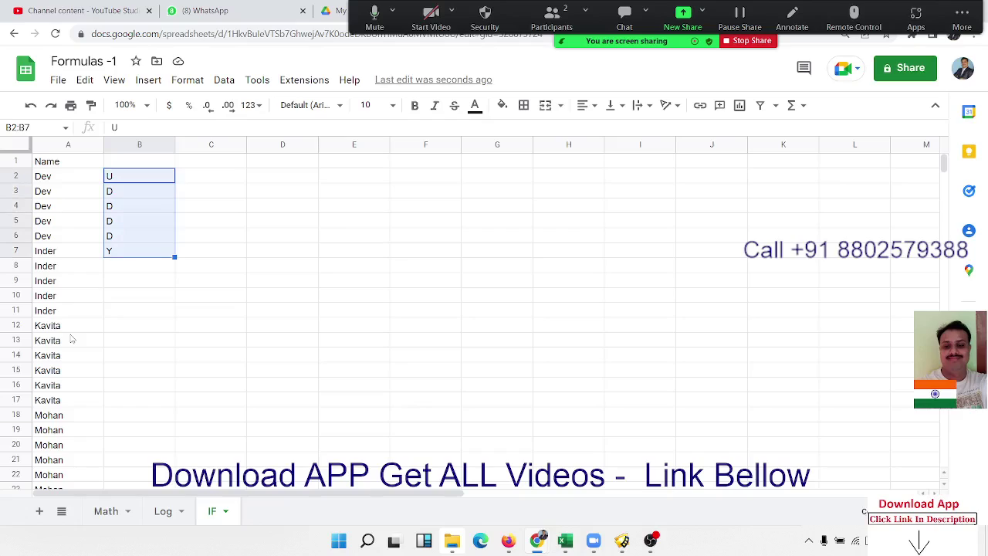
key(Delete)
key(Left)
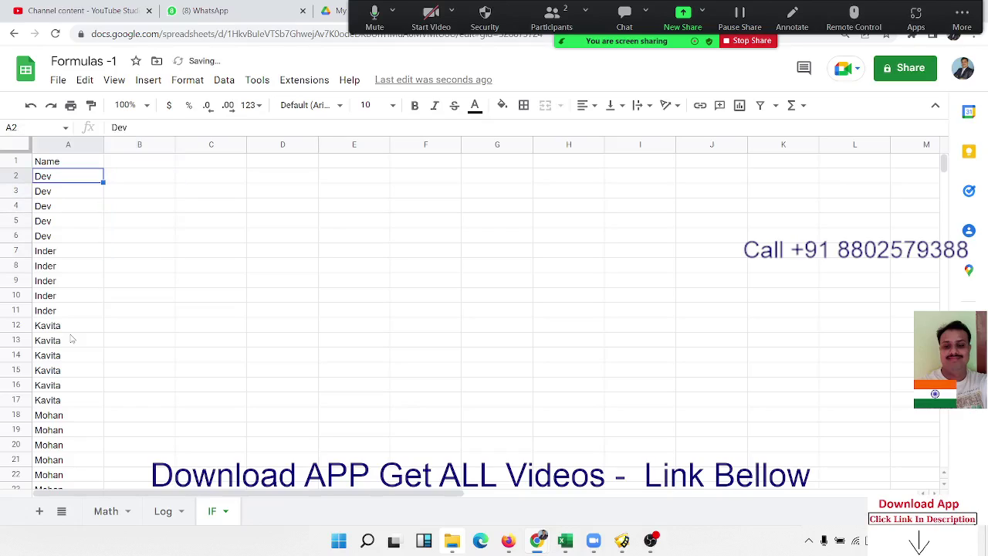
key(shift+Down)
key(shift+Down)
key(shift+Down)
key(shift+Down)
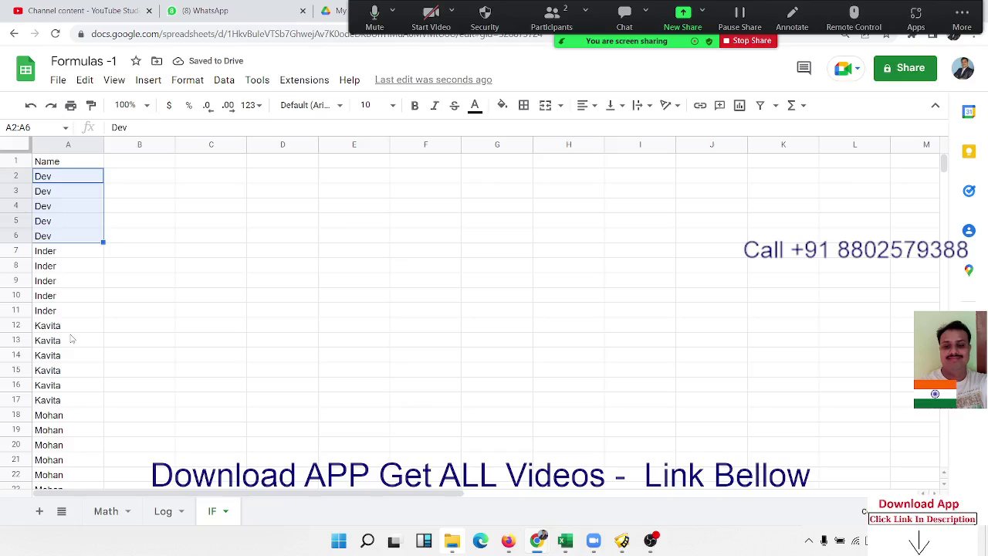
key(Down)
key(Down)
key(shift+Down)
key(shift+Down)
key(shift+Down)
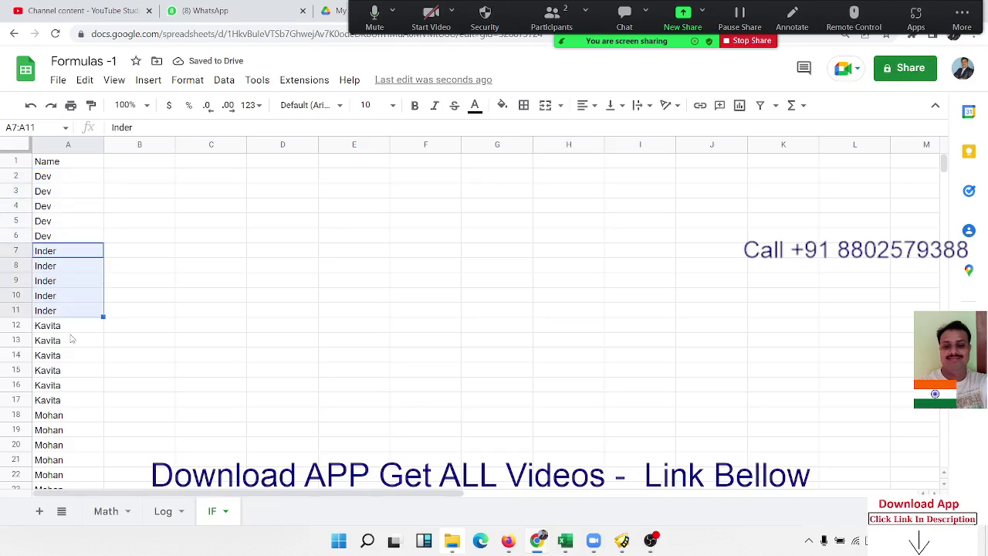
key(shift+Down)
key(ctrl+Home)
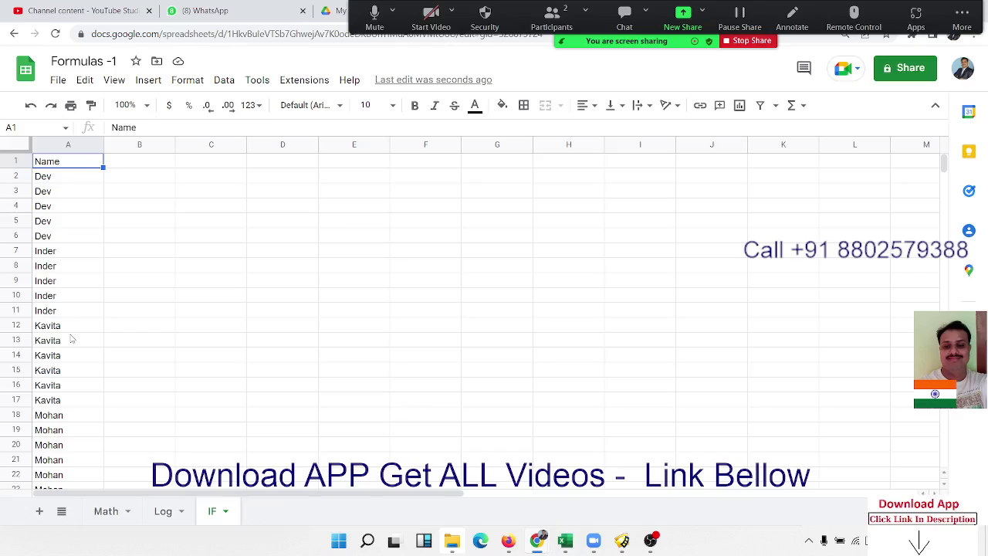
key(Right)
Step: Enter =IF(A2=A1,"D","U") in B2 and autofill it down column B
key(Down)
text(=)
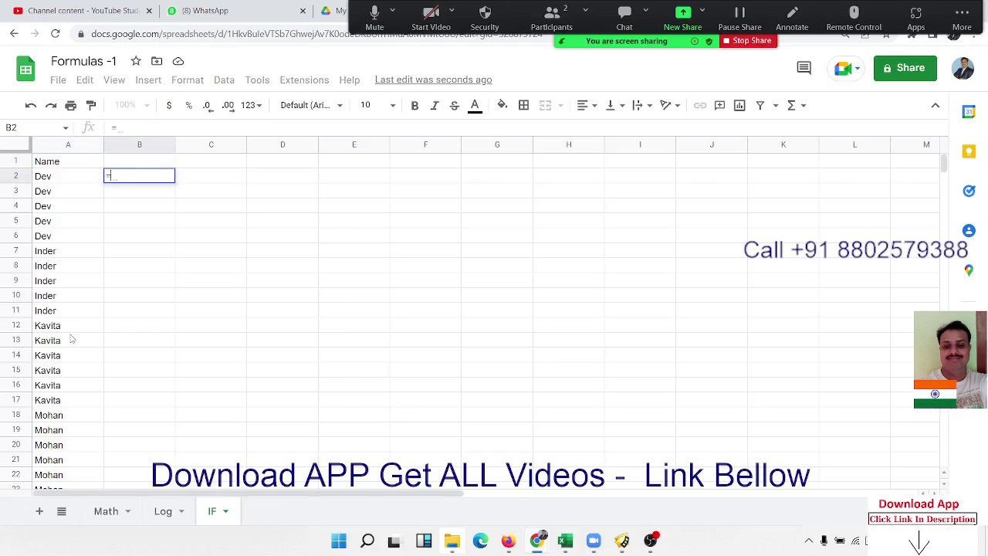
text(IF()
key(Left)
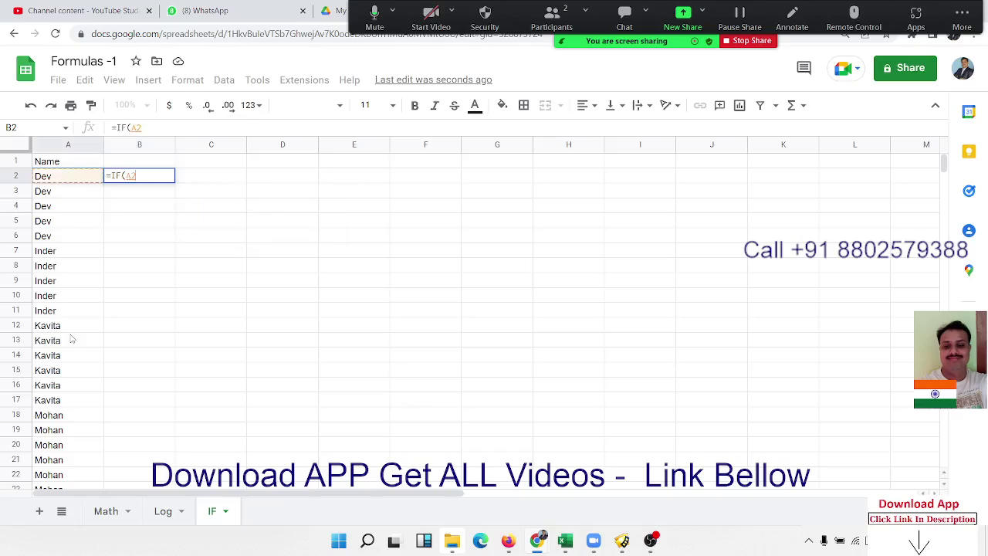
text(=)
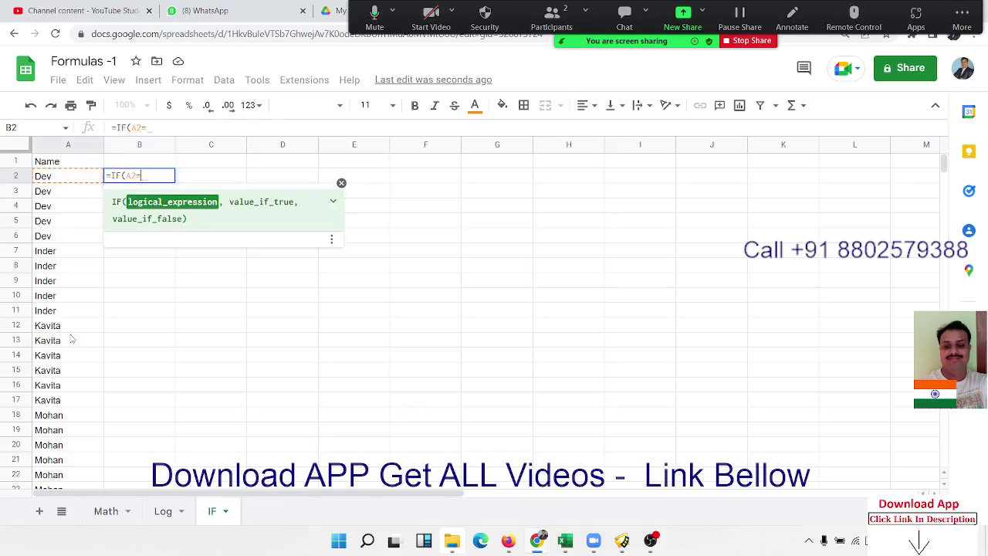
key(Up)
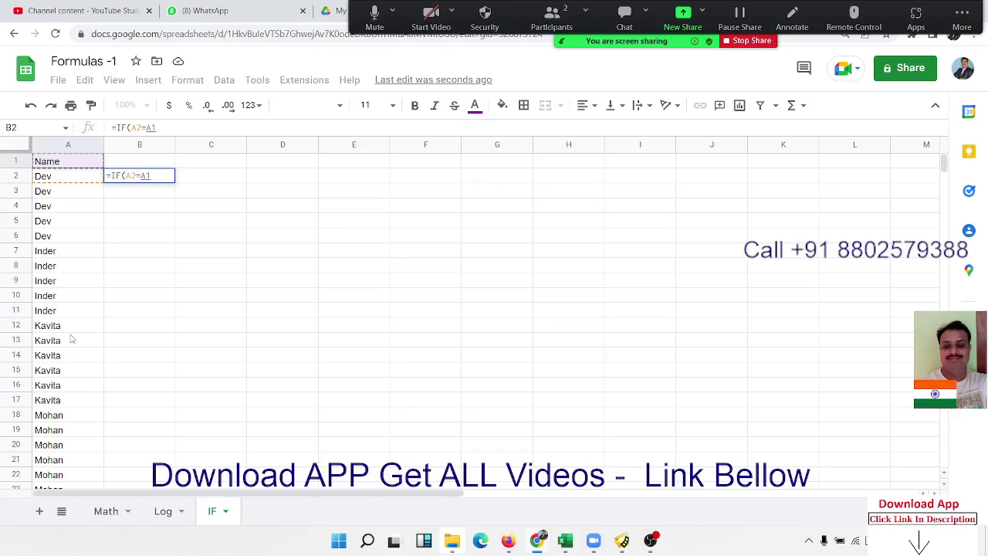
text(,)
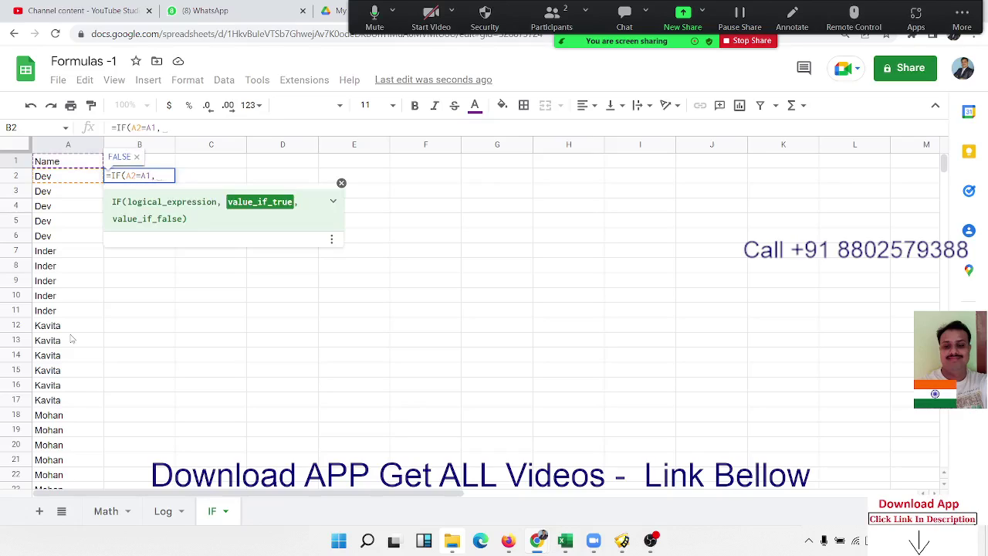
text(")
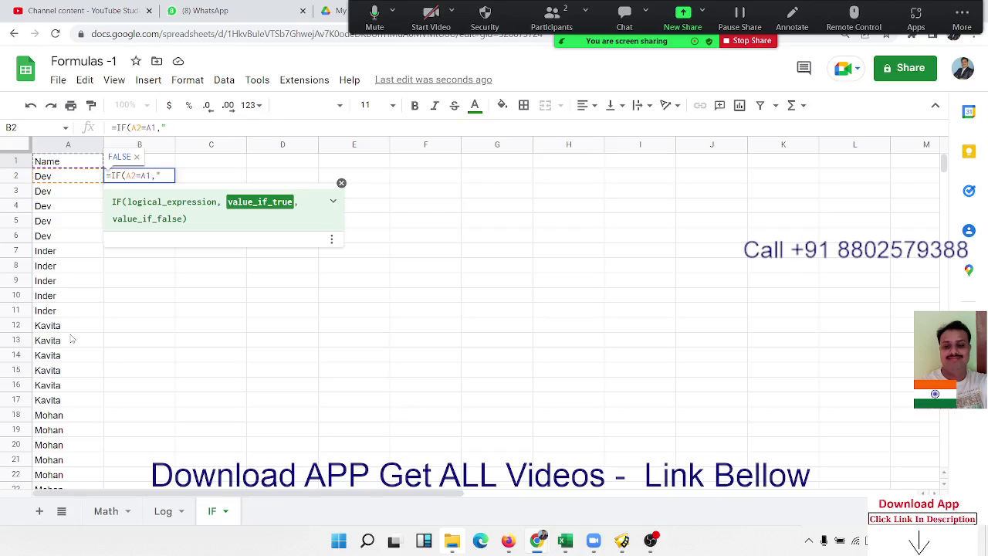
text(D",)
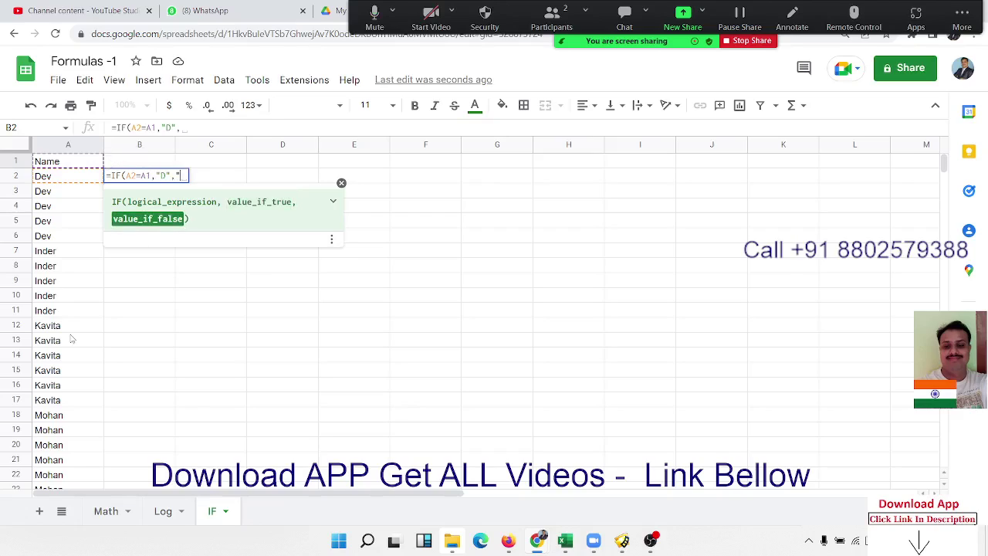
text("U)
key(BackSpace)
text(U")
key(Return)
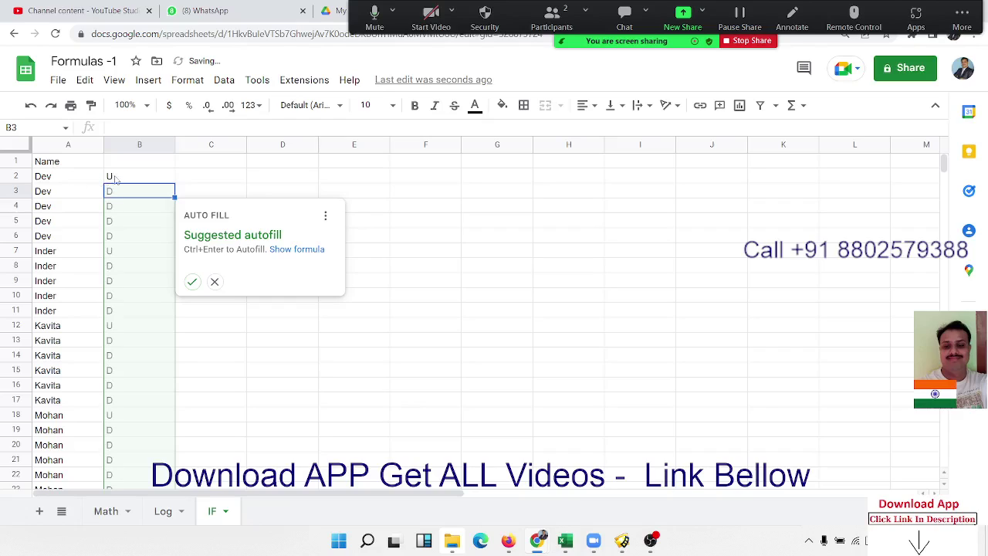
click(192, 281)
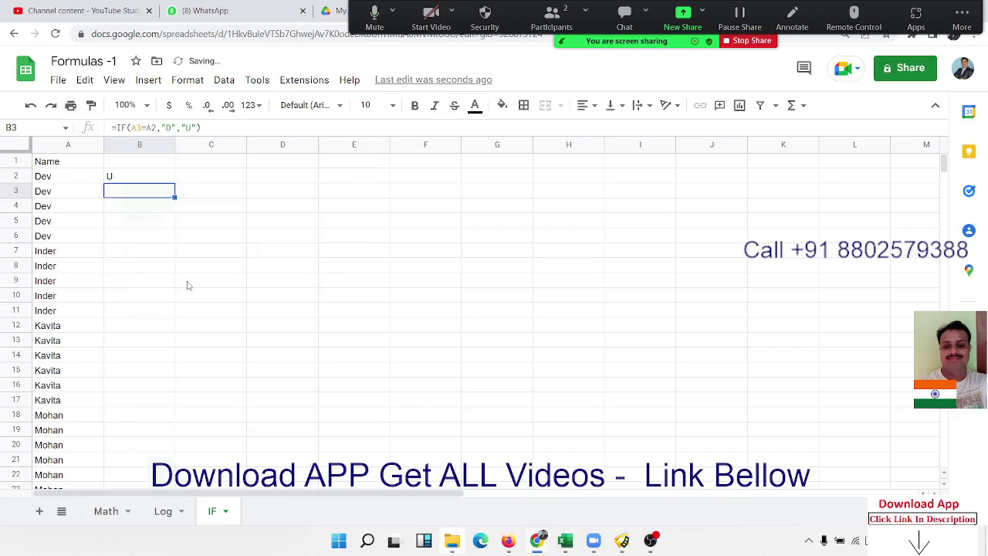
click(128, 179)
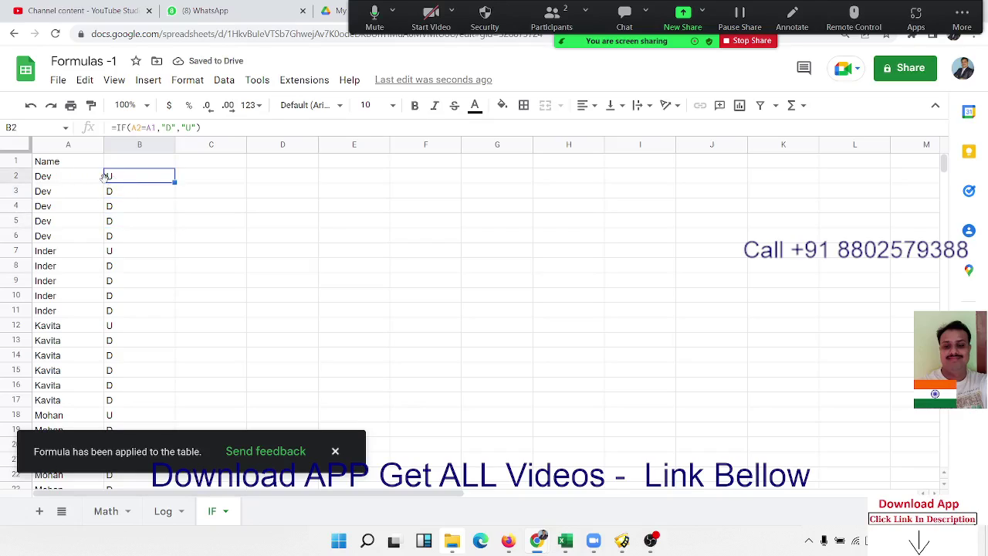
click(121, 250)
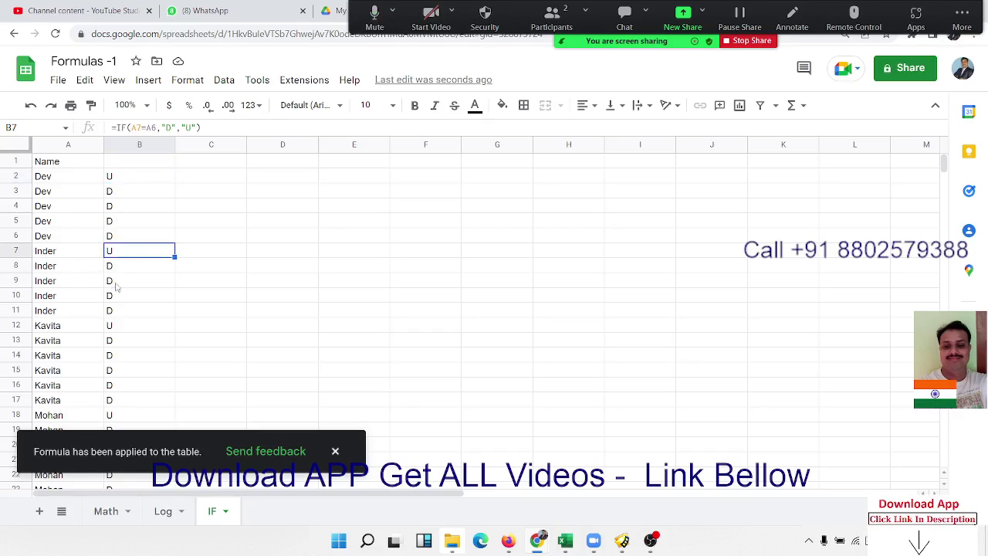
scroll(116, 287, down, 5)
scroll(116, 287, up, 5)
click(127, 182)
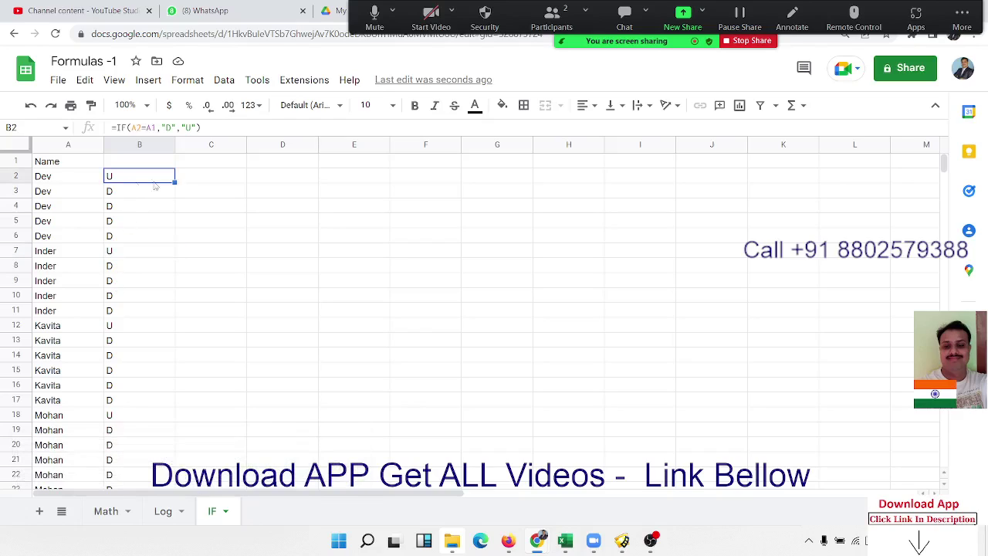
click(207, 183)
text(1)
key(Return)
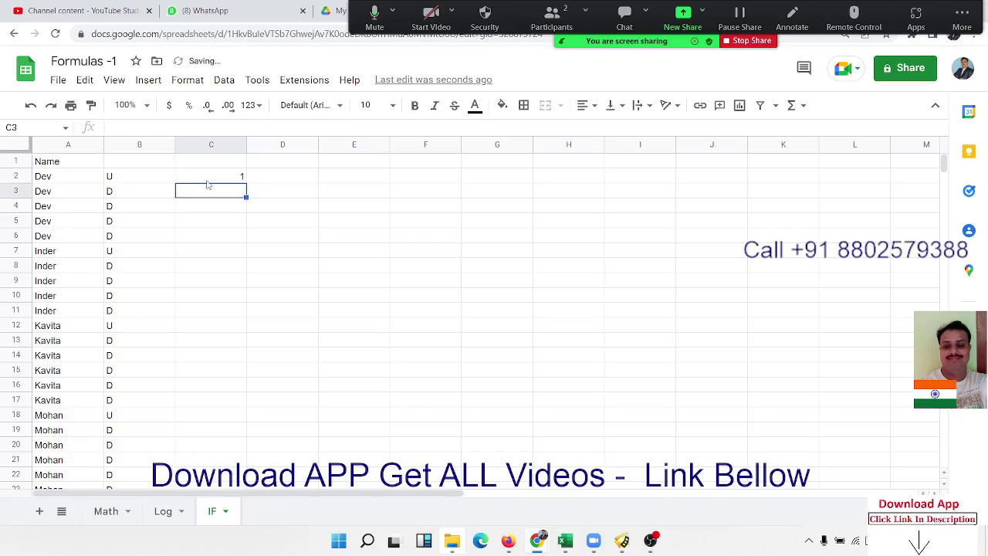
text(2)
key(Return)
text(3)
key(Return)
text(4)
key(Return)
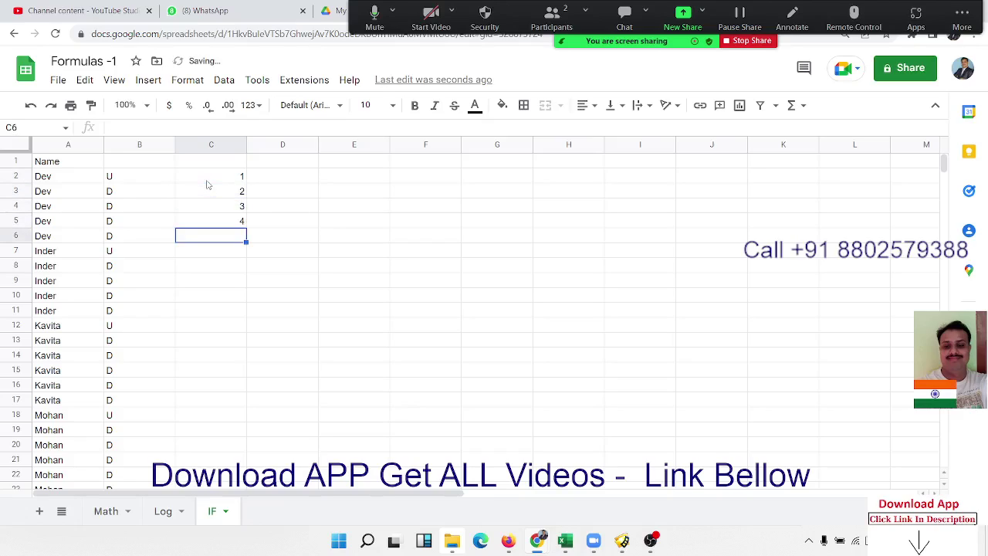
text(5)
key(Return)
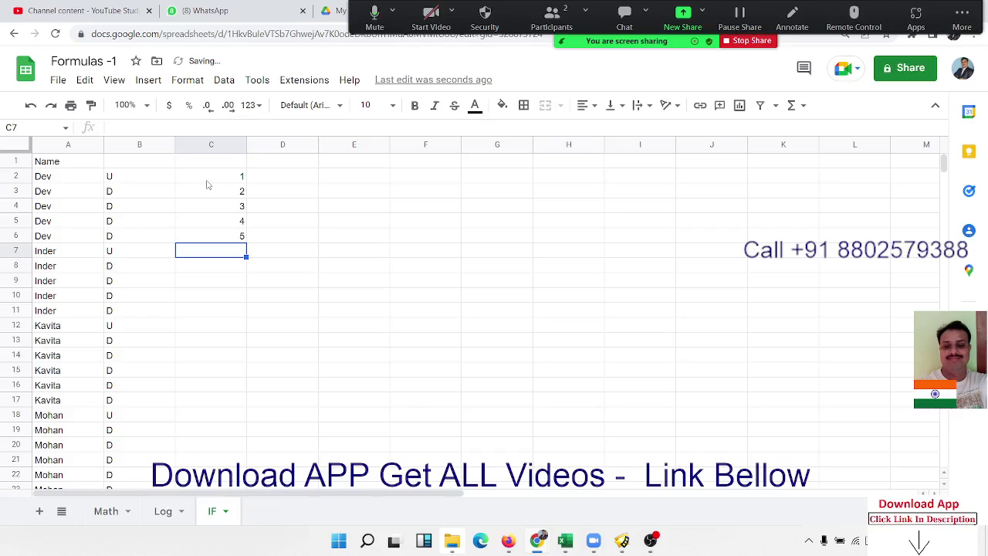
text(1)
key(Return)
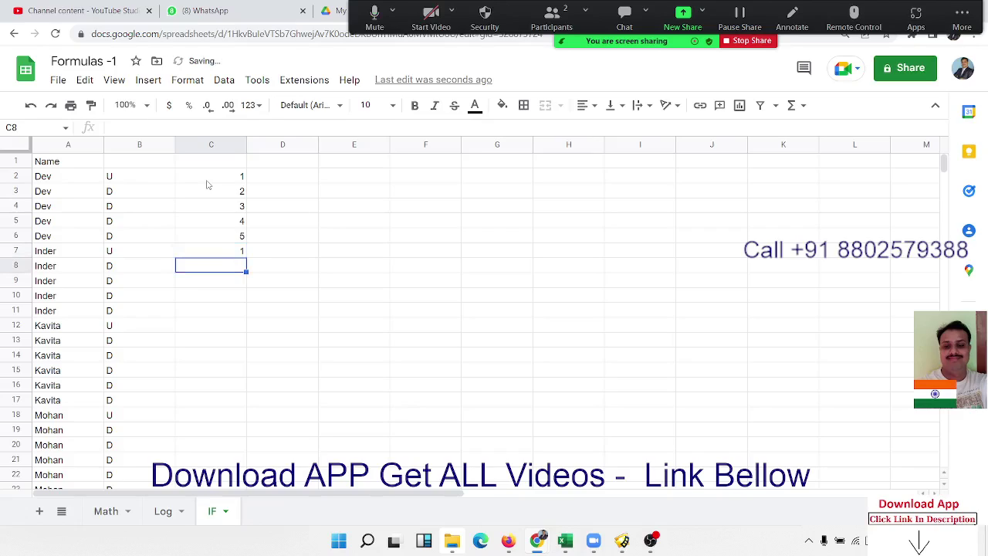
key(Up)
shift+click(206, 185)
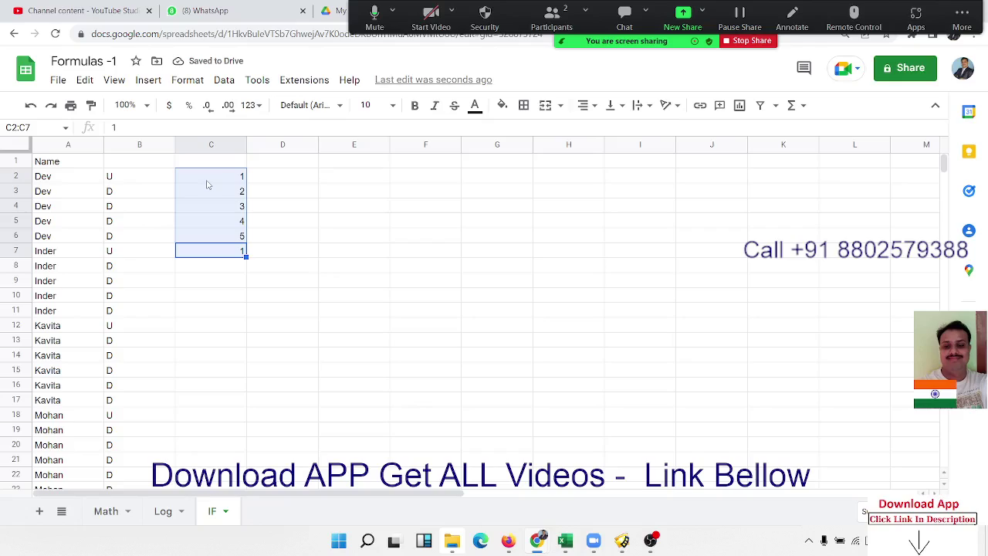
key(Delete)
key(Up)
key(Up)
Step: Enter the running-count formula =IF(A2=A1,C1+1,1) in cell C2
key(Up)
key(Up)
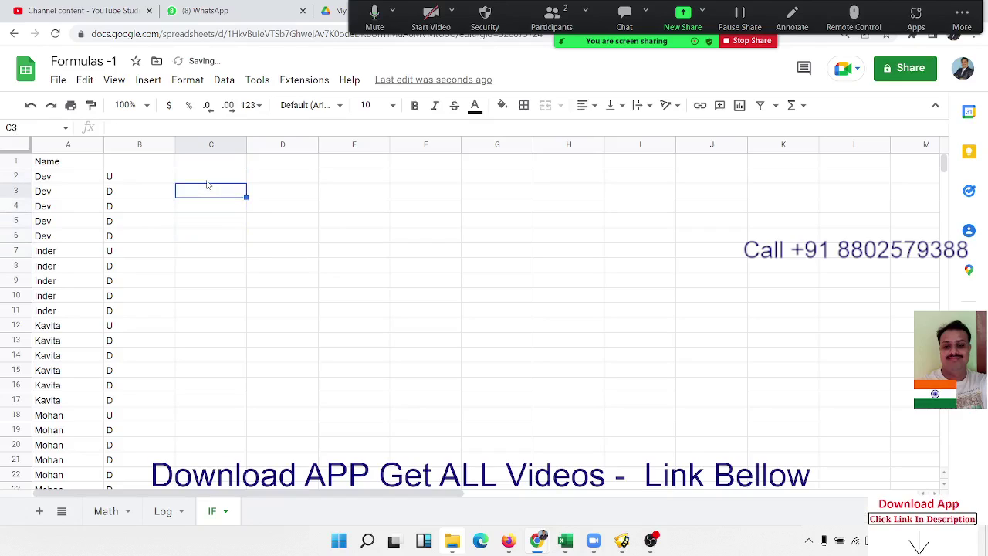
key(Up)
text(=i)
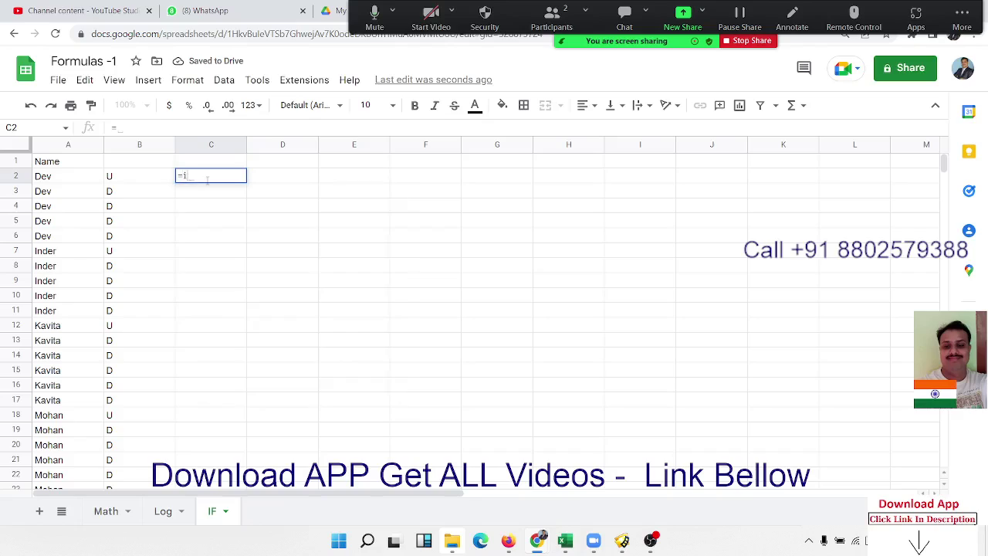
text(f()
click(83, 177)
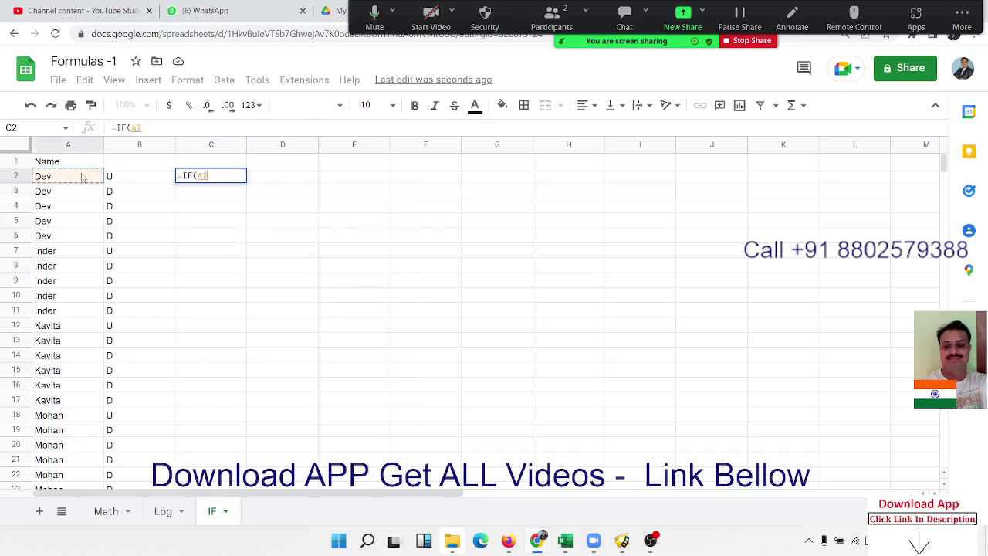
text(=)
key(Up)
key(Left)
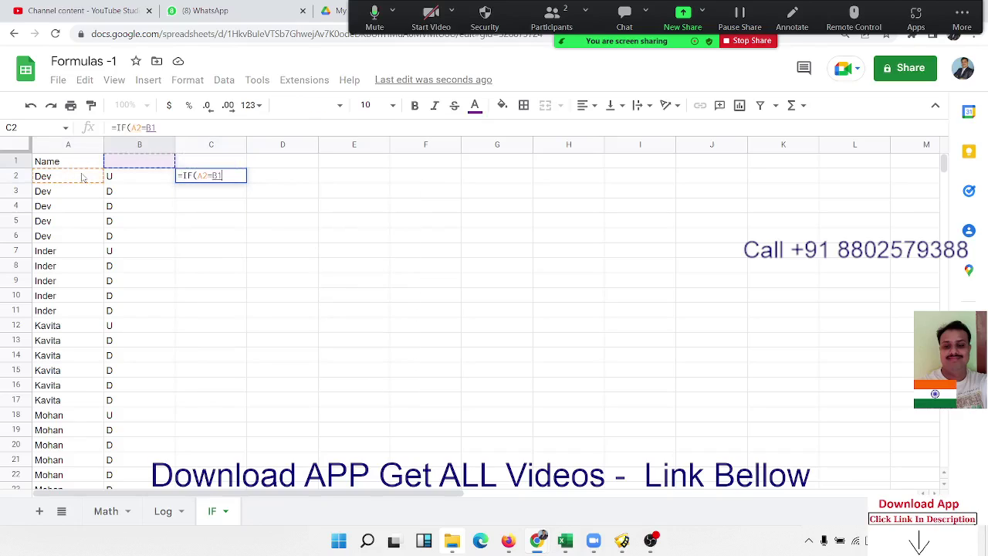
key(Left)
text(,)
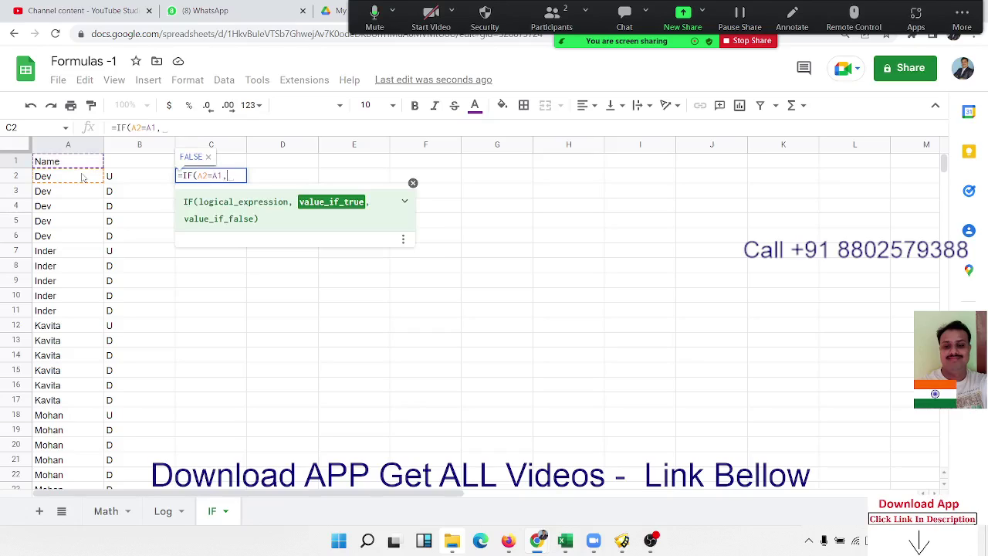
key(Up)
key(Left)
key(Left)
key(Right)
key(Right)
key(Down)
key(Down)
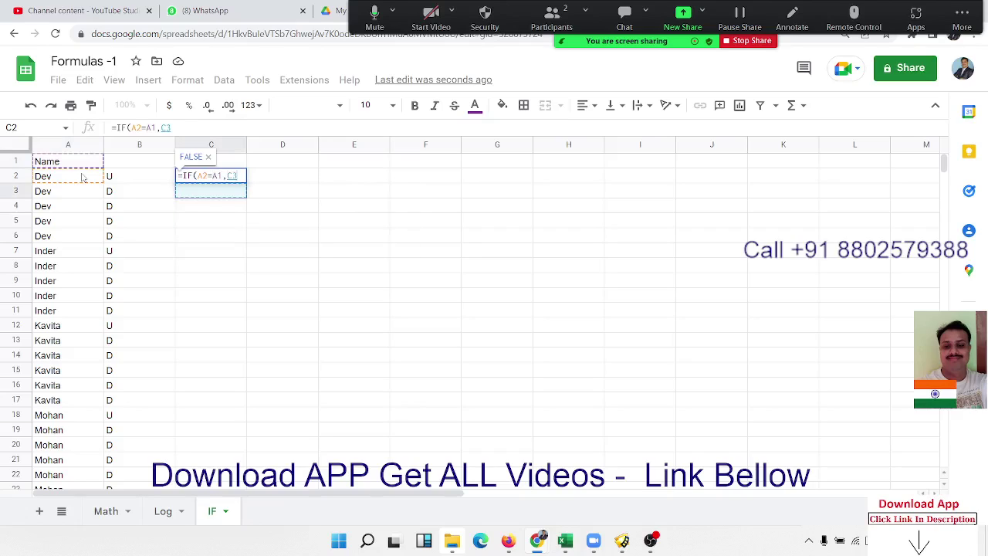
key(Up)
key(Up)
text(+)
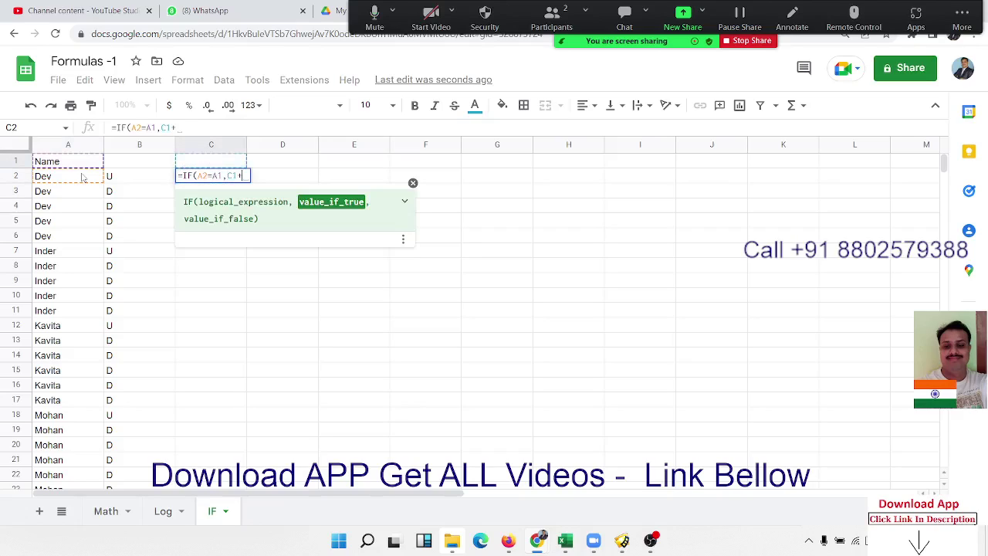
text(1,)
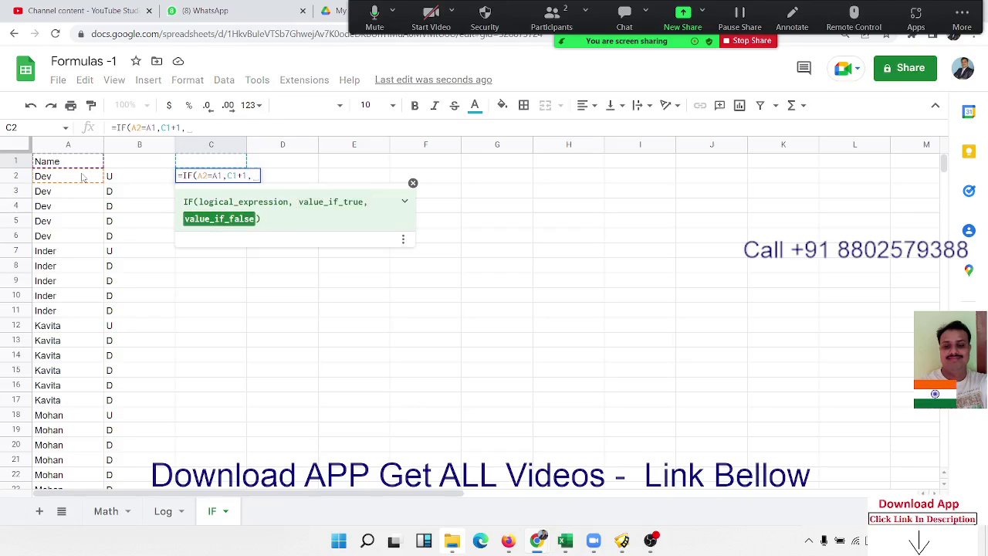
text(1)
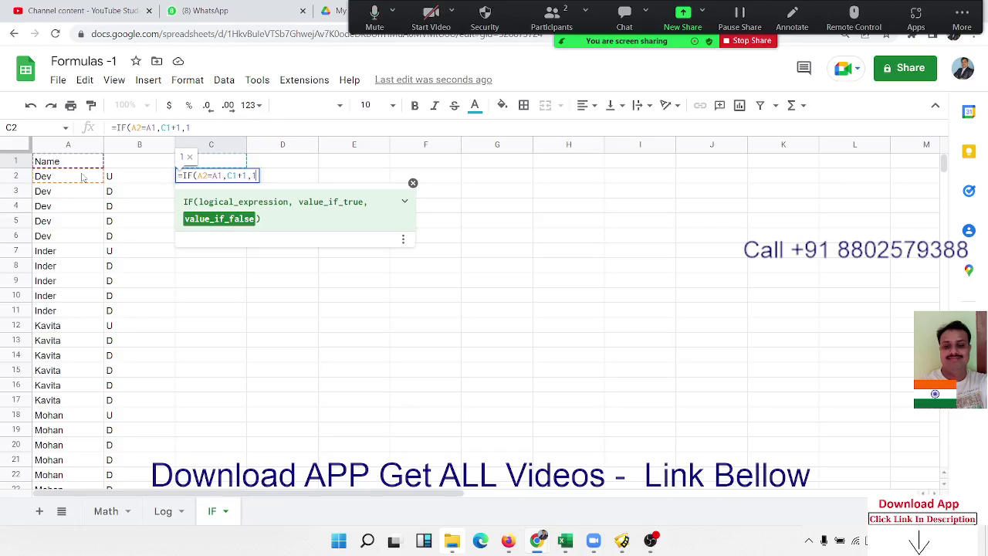
key(Return)
Step: Copy the C2 formula down column C via the fill handle
text(\)
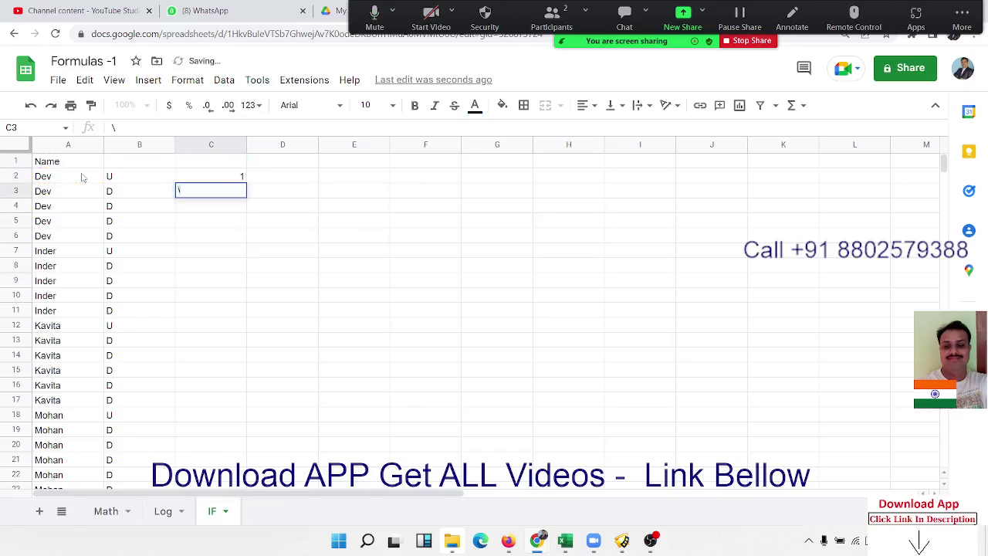
key(Escape)
key(Up)
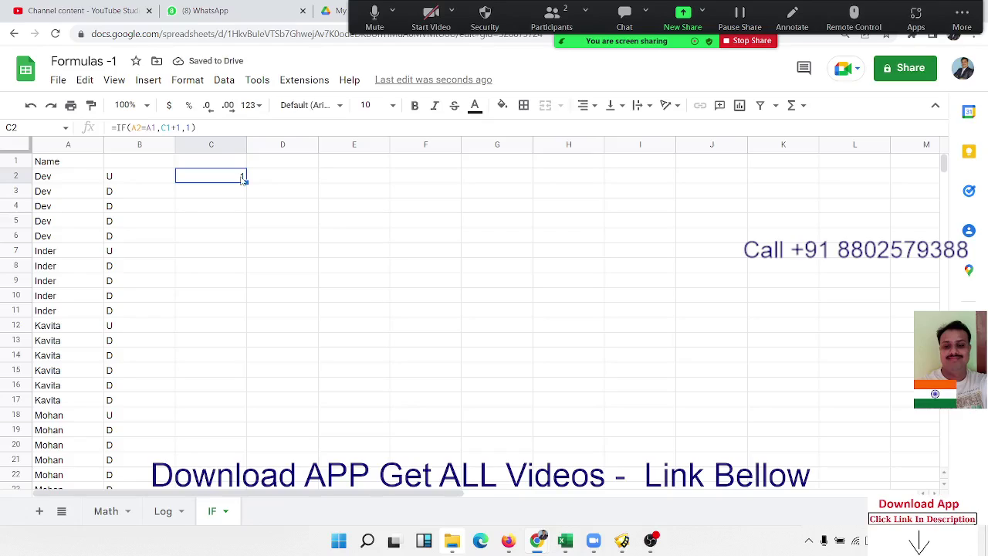
double_click(243, 180)
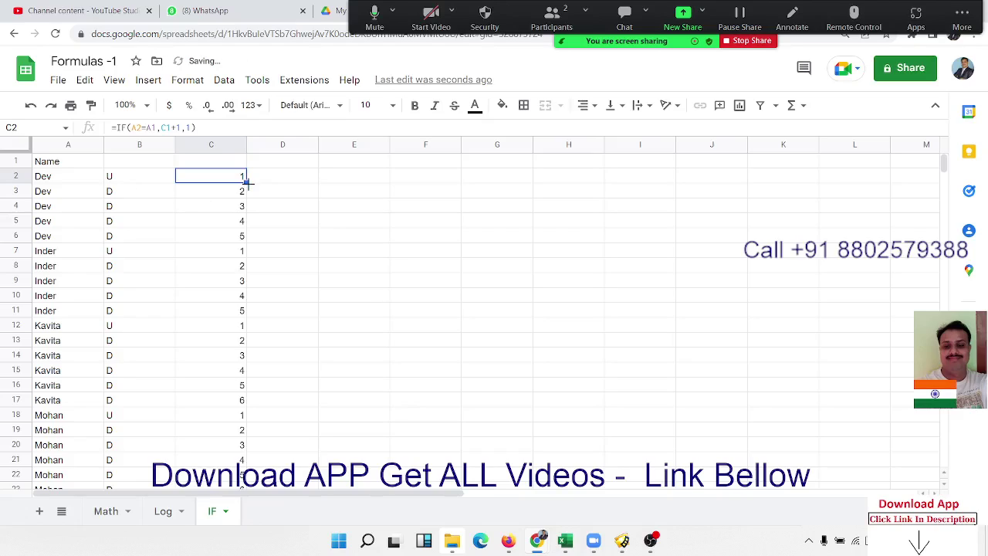
click(240, 196)
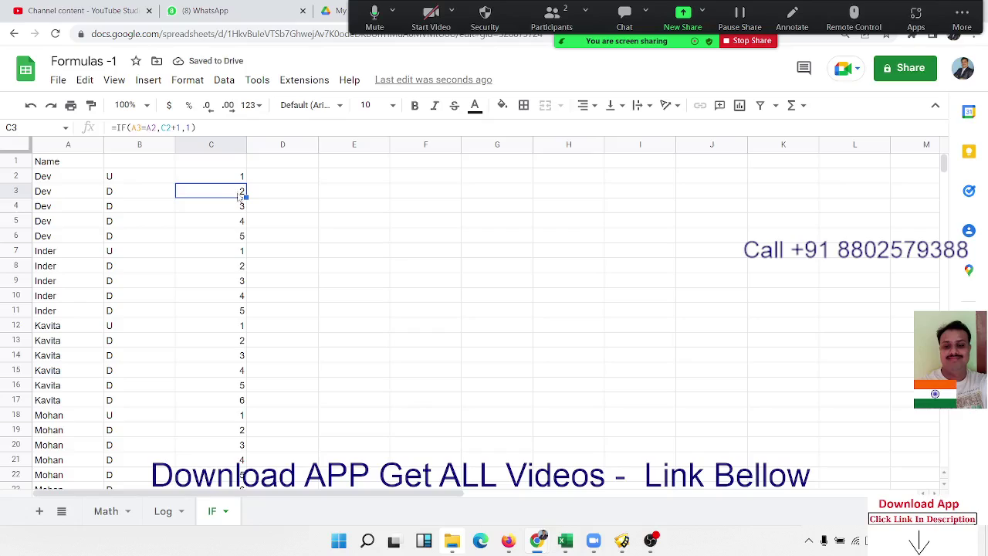
double_click(240, 195)
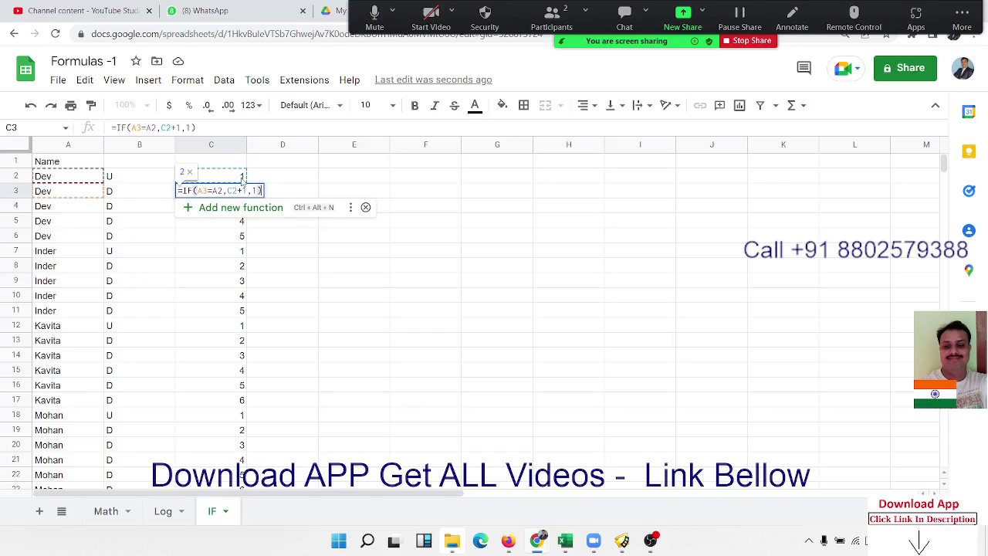
key(Escape)
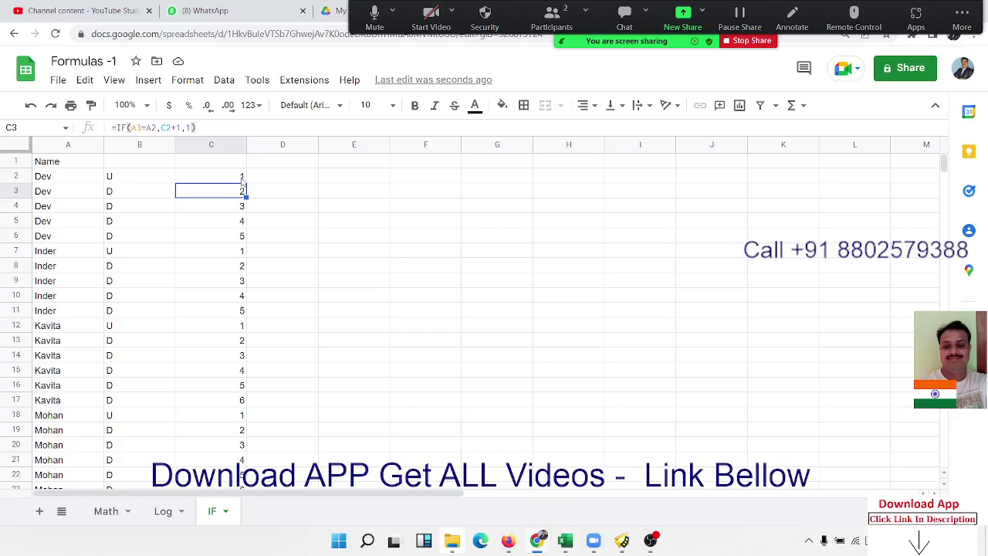
click(244, 209)
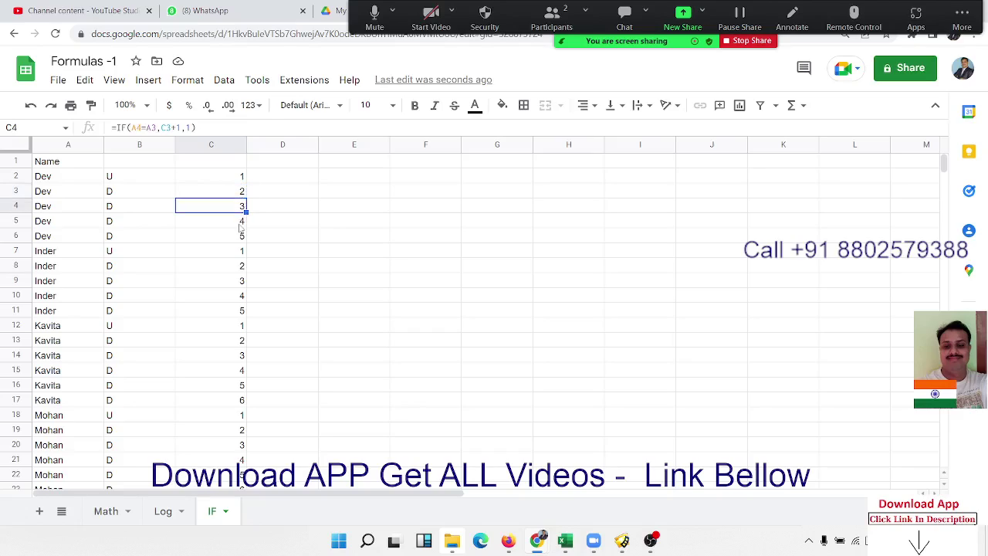
click(240, 226)
click(239, 239)
click(237, 254)
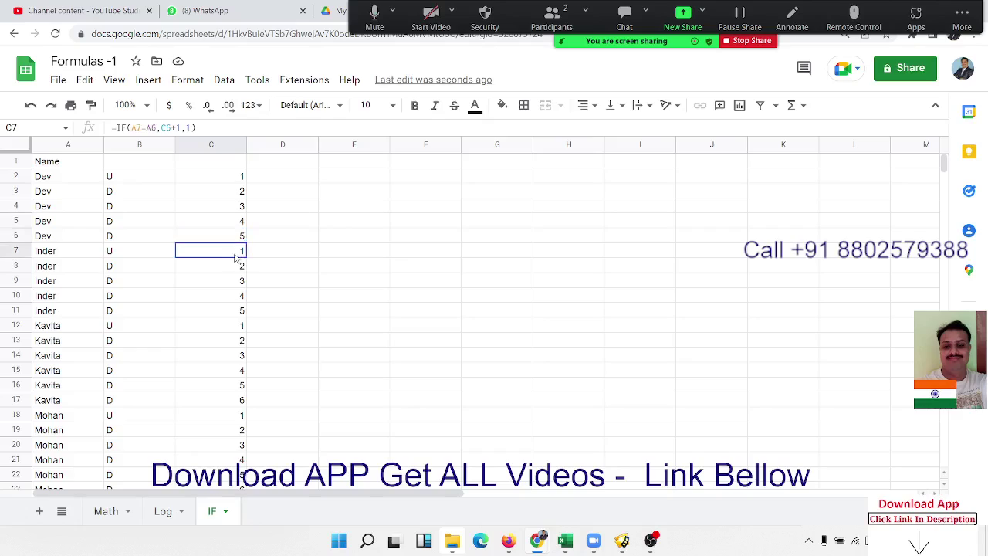
double_click(235, 255)
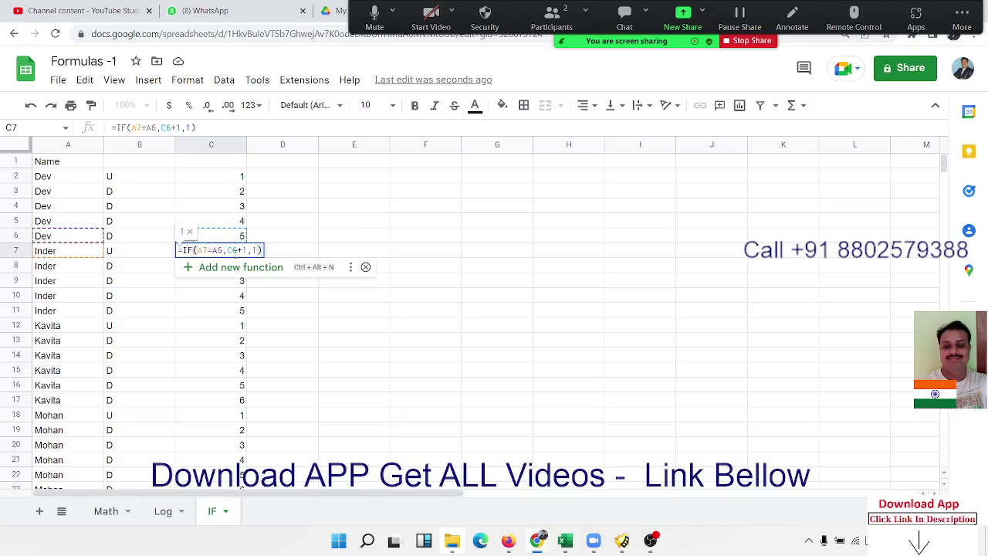
key(Escape)
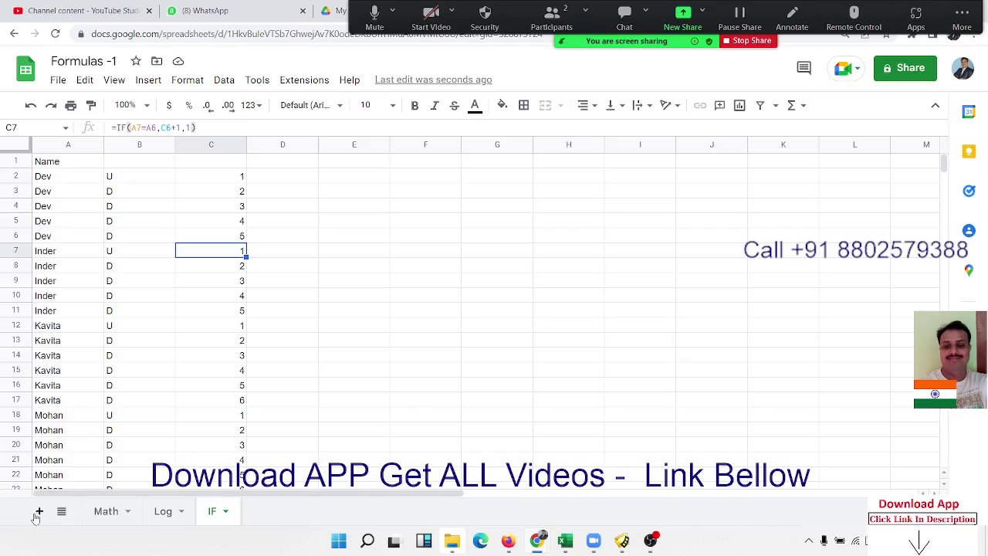
Step: Add a new sheet named IF-2, then go back to the IF sheet
click(39, 512)
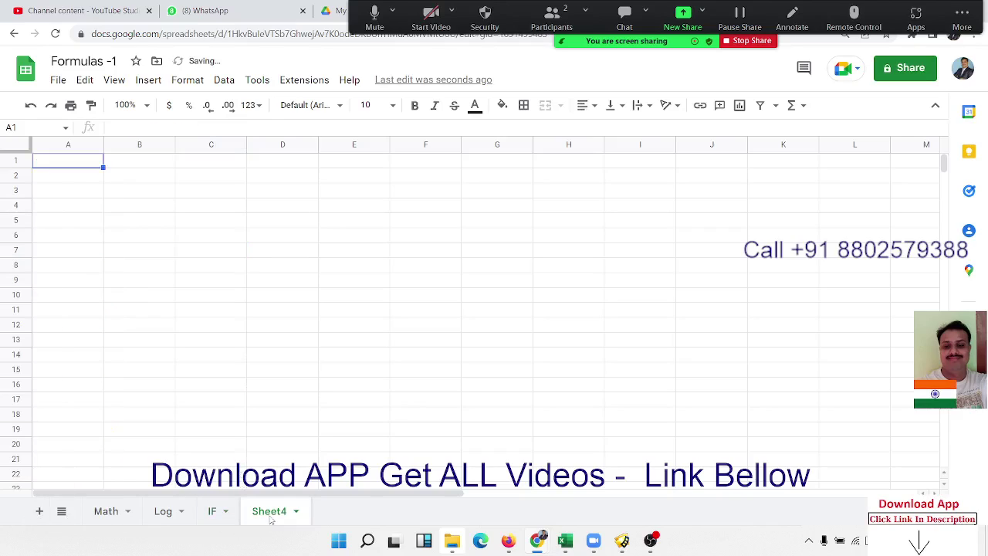
double_click(270, 513)
text(IF)
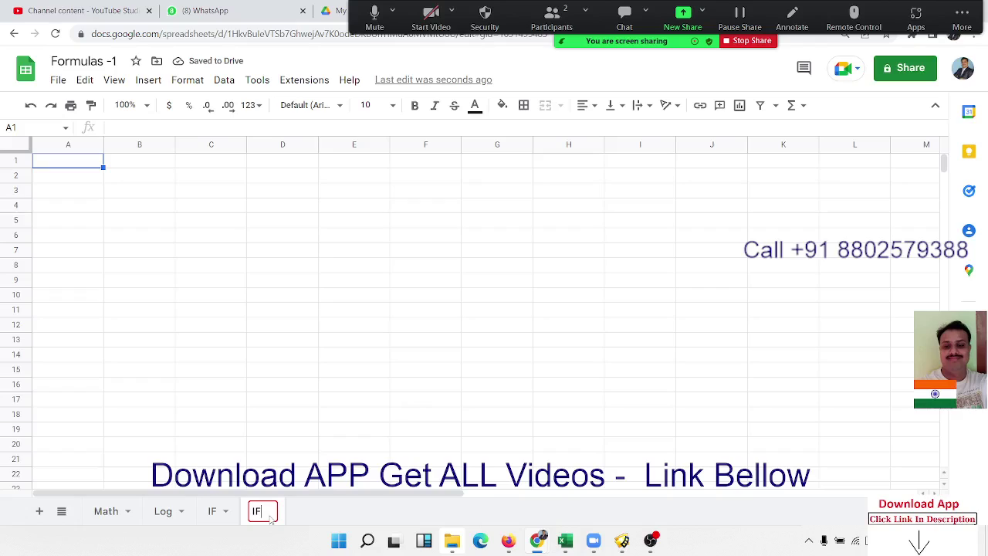
text(-2)
click(253, 475)
click(218, 510)
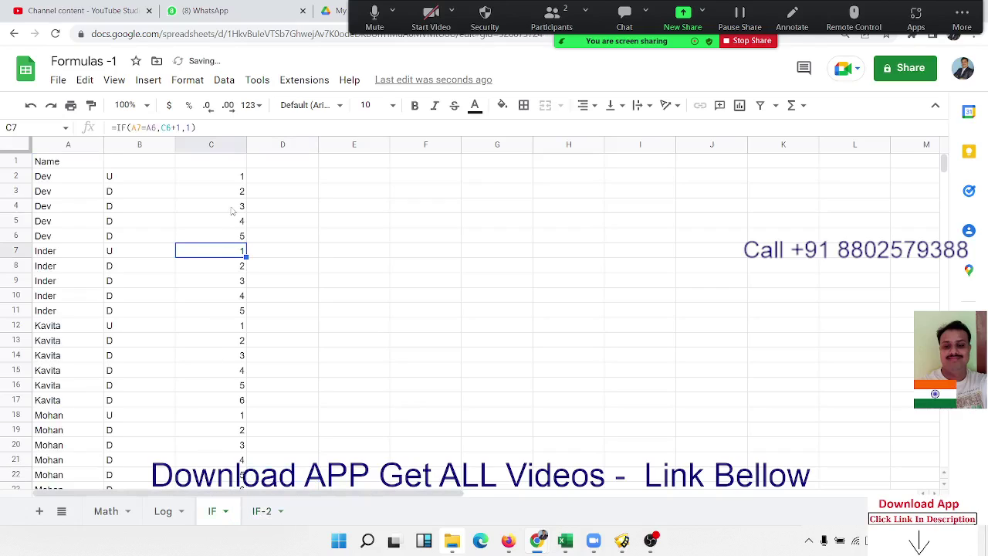
click(230, 176)
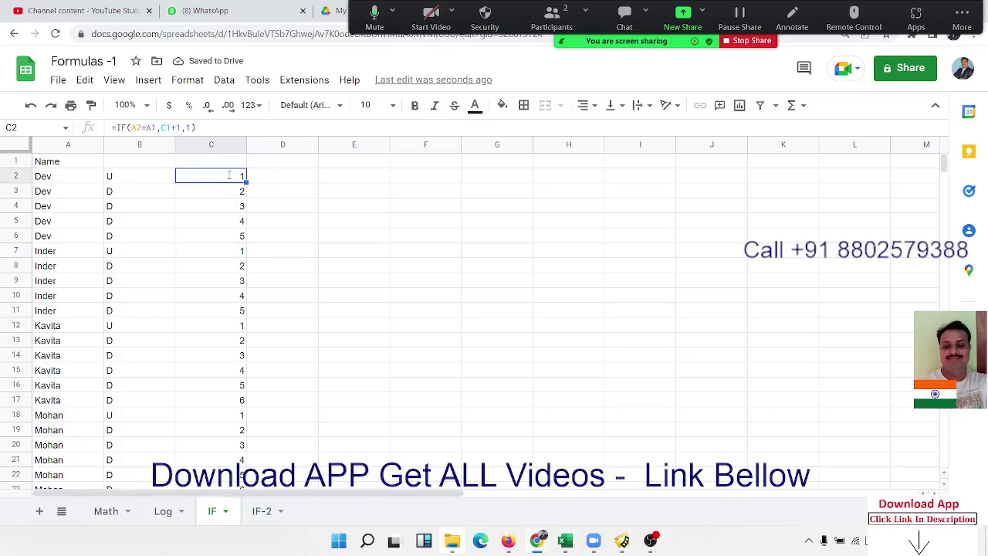
double_click(230, 176)
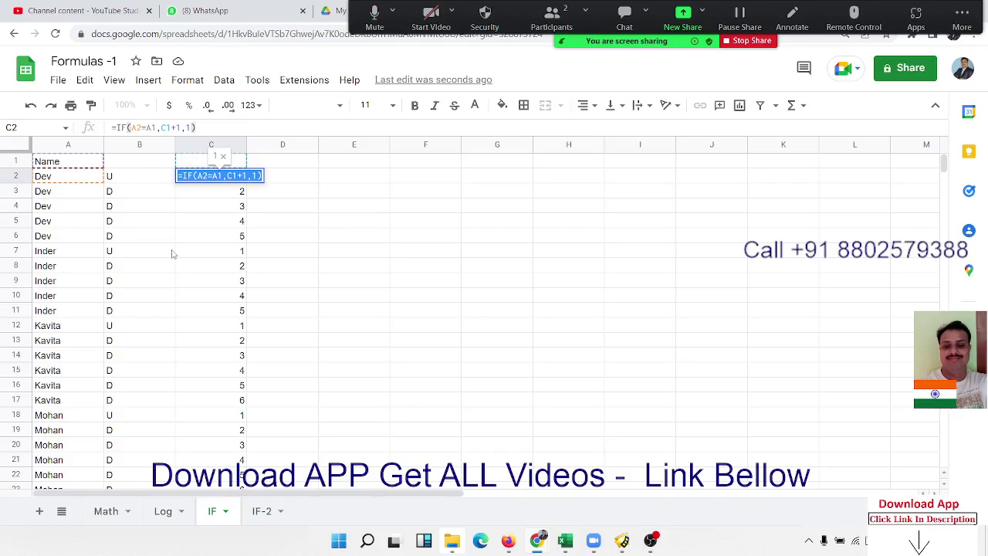
key(Return)
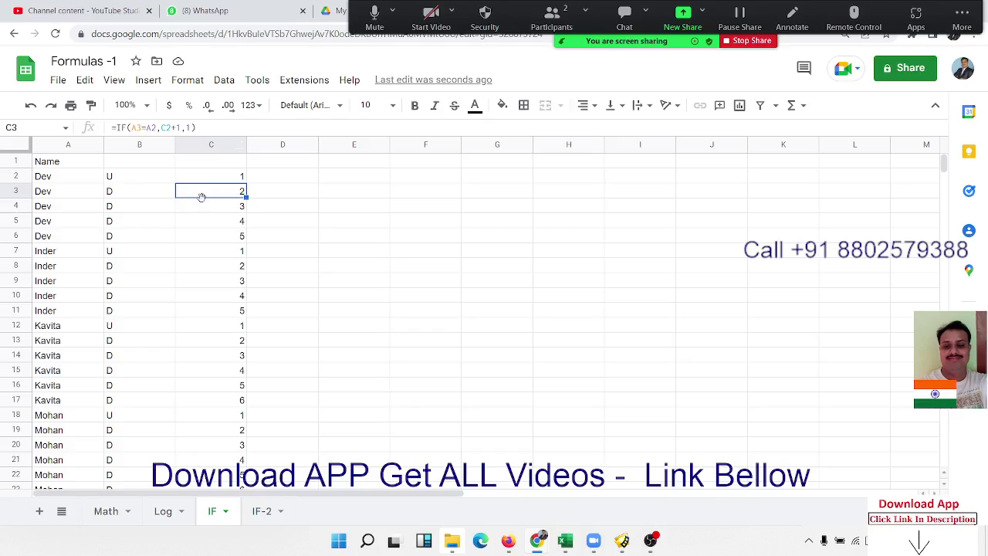
double_click(202, 192)
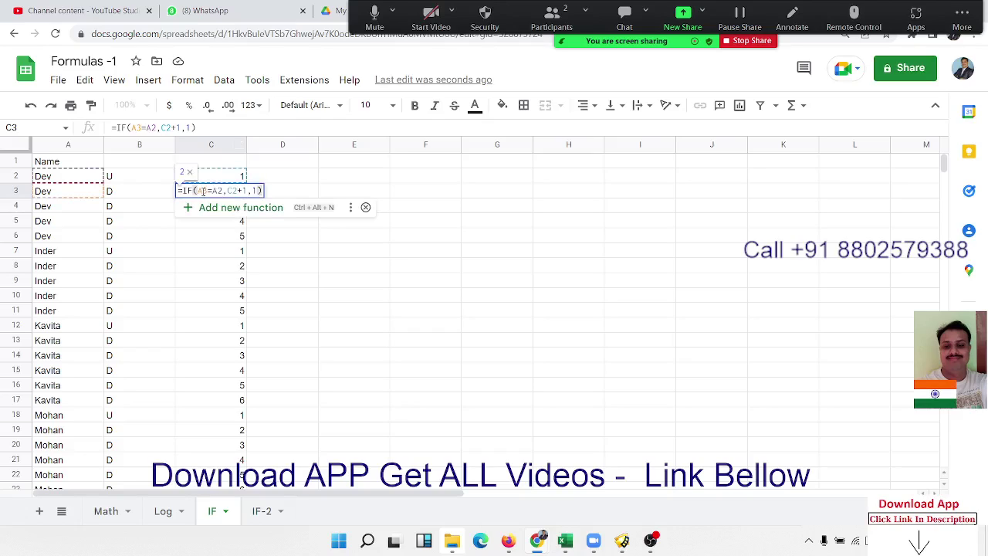
key(Escape)
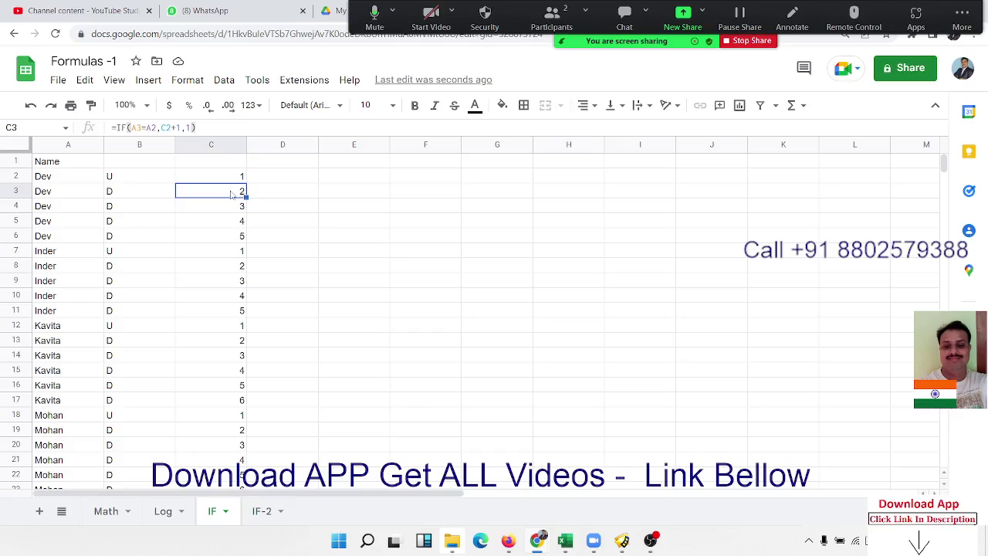
double_click(231, 194)
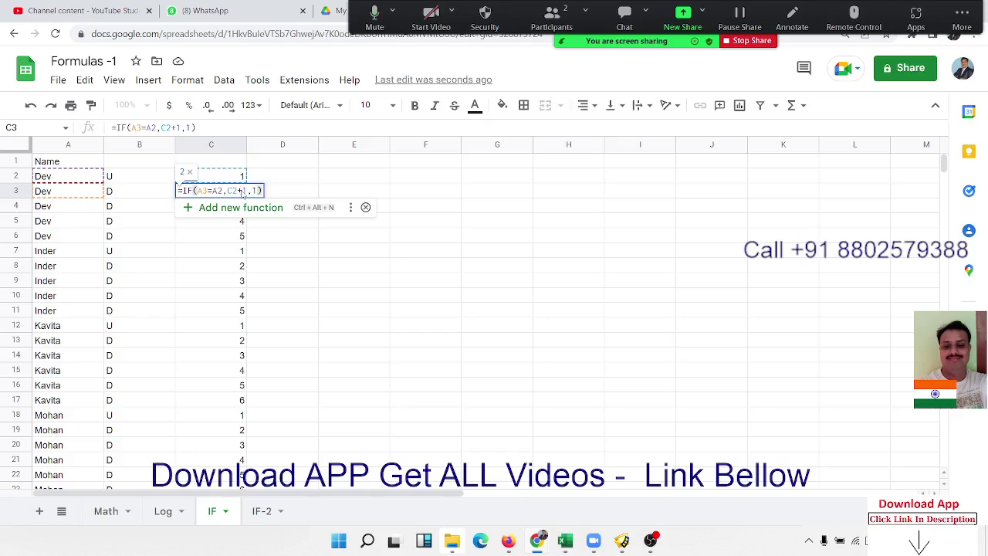
key(Return)
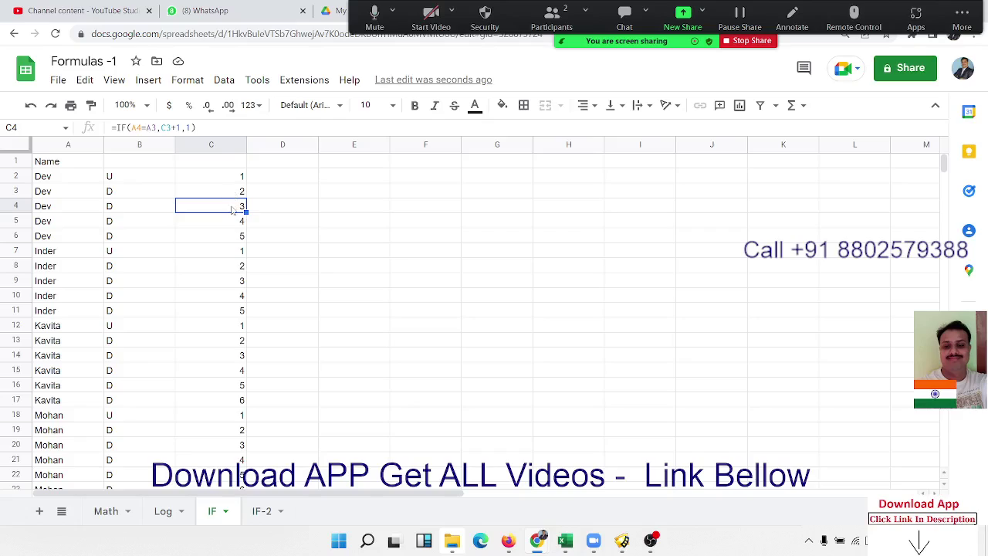
double_click(231, 208)
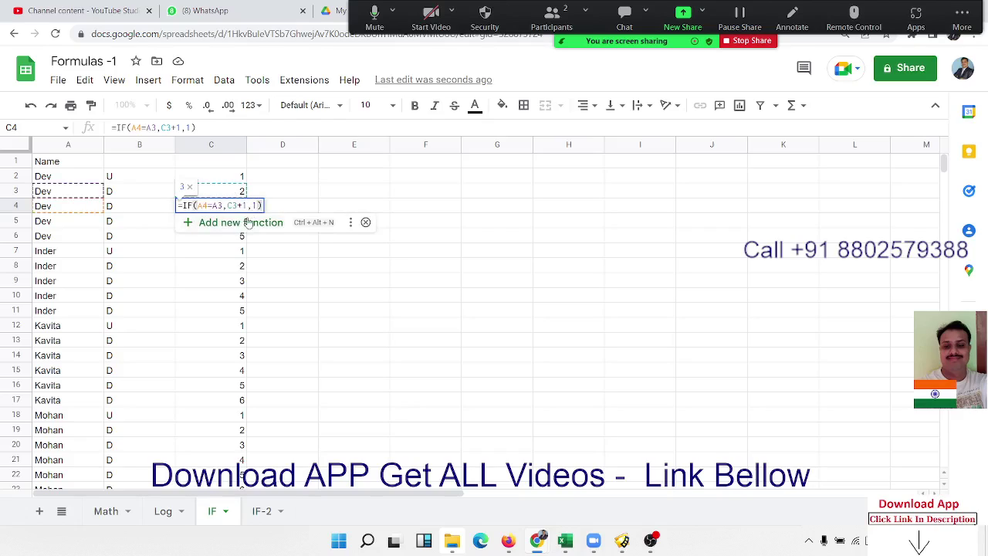
key(Return)
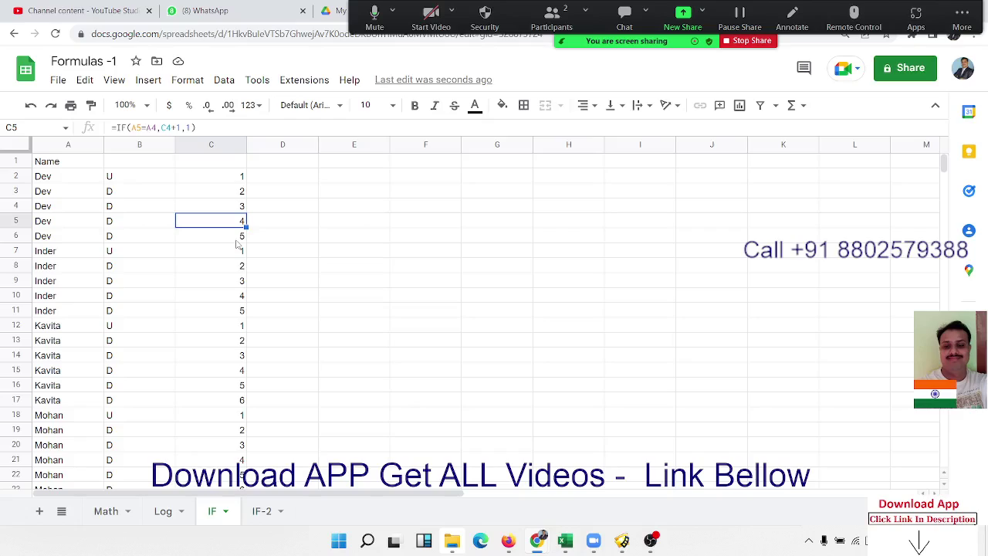
double_click(235, 252)
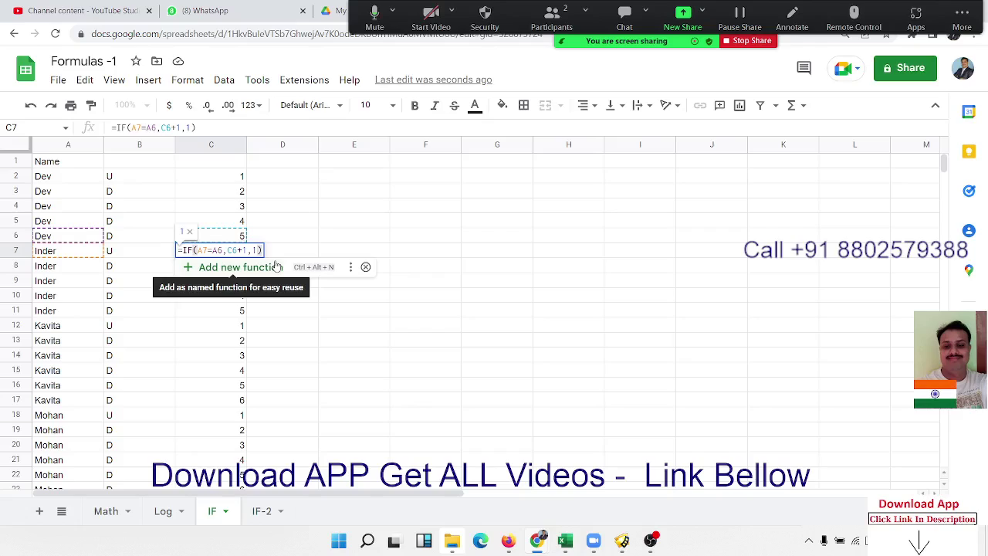
key(Return)
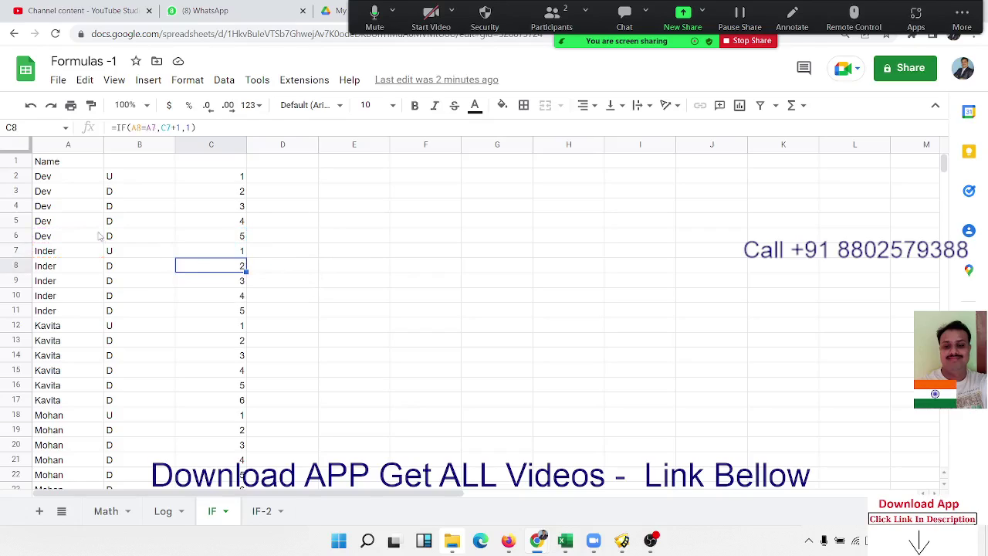
drag(80, 235, 80, 182)
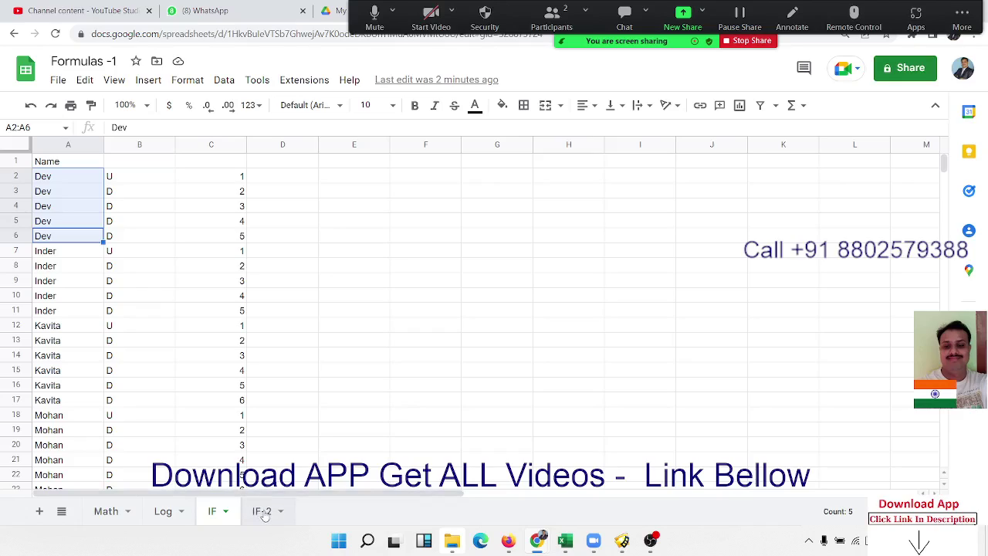
Step: On the IF-2 sheet, enter headers Sr, NAme, Address and City in A1:D1
click(262, 511)
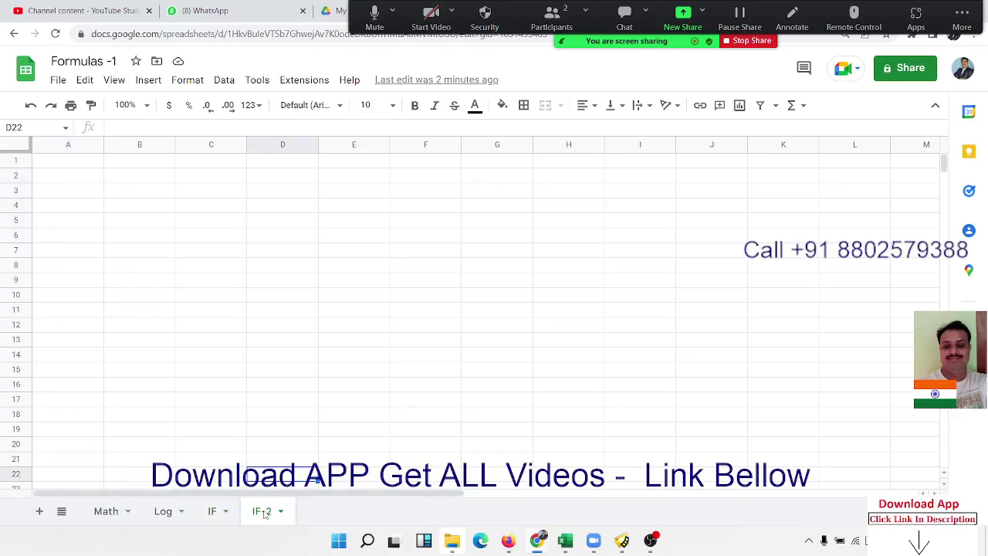
click(71, 166)
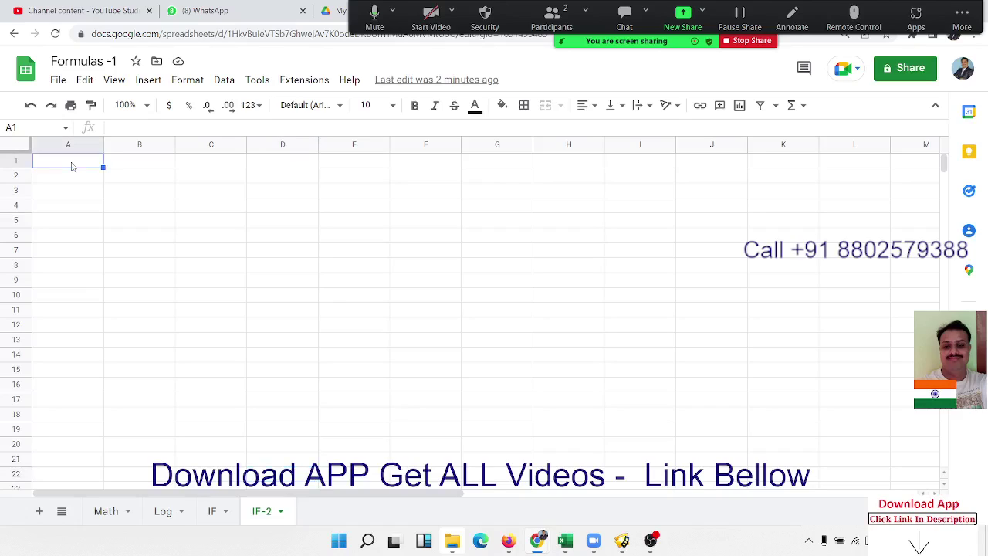
text(Sr)
key(Tab)
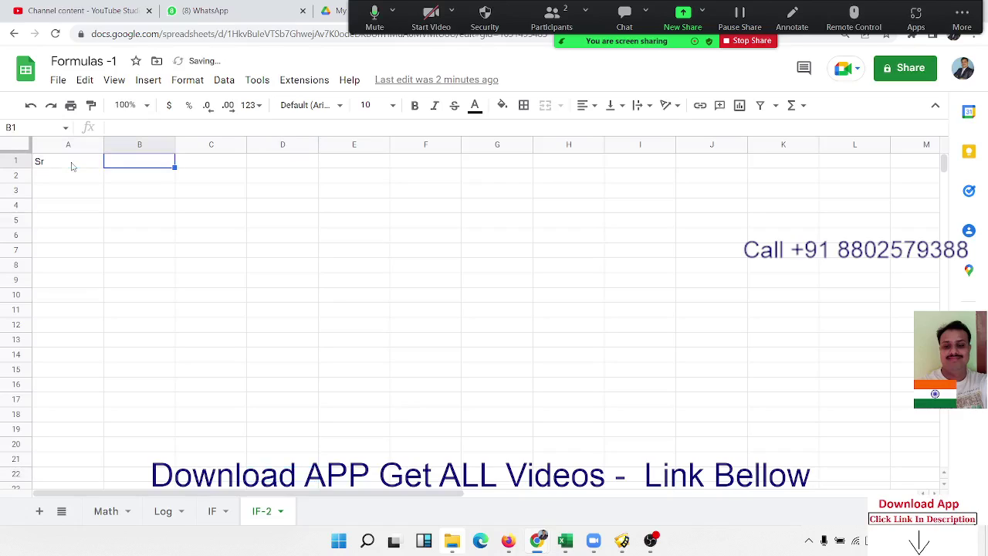
text(NAme)
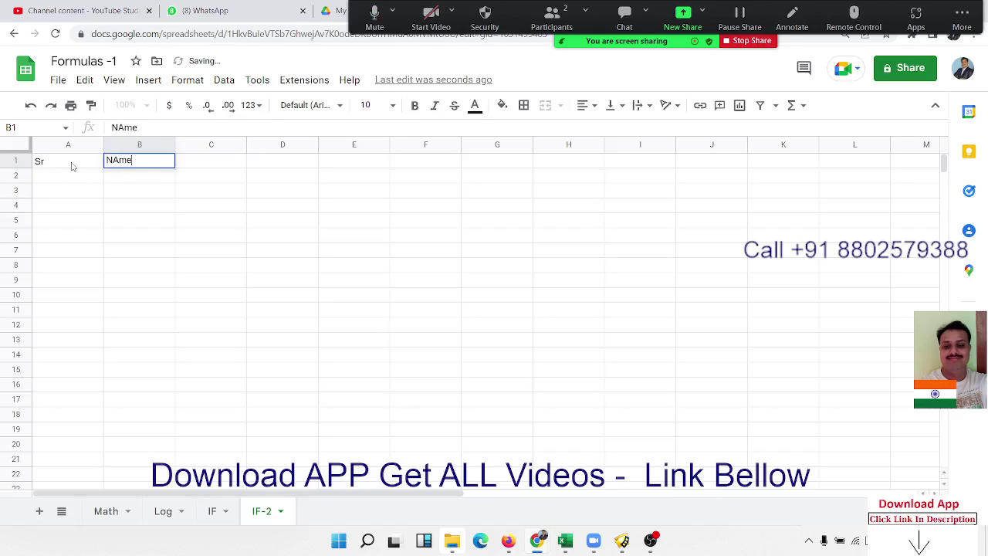
key(Tab)
text(Add)
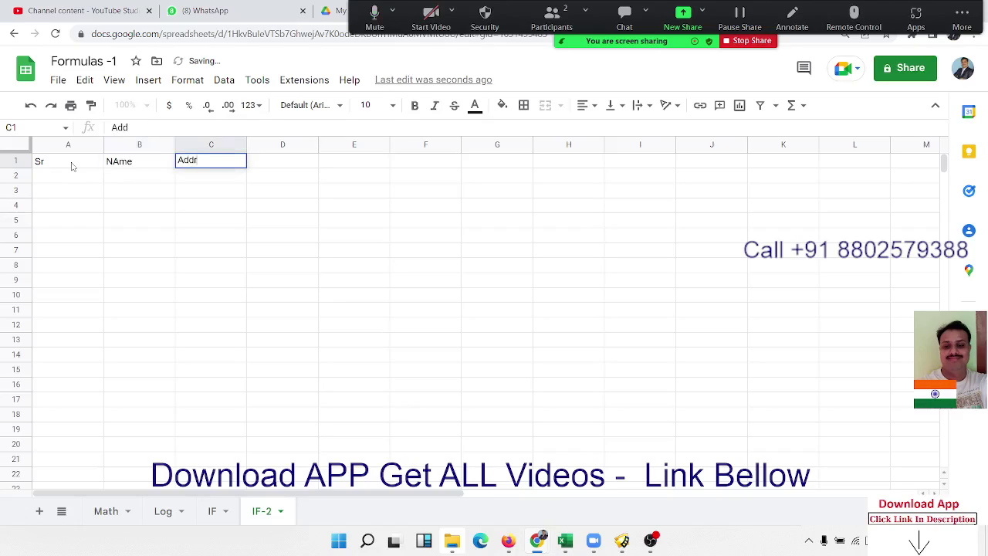
text(ress)
key(Tab)
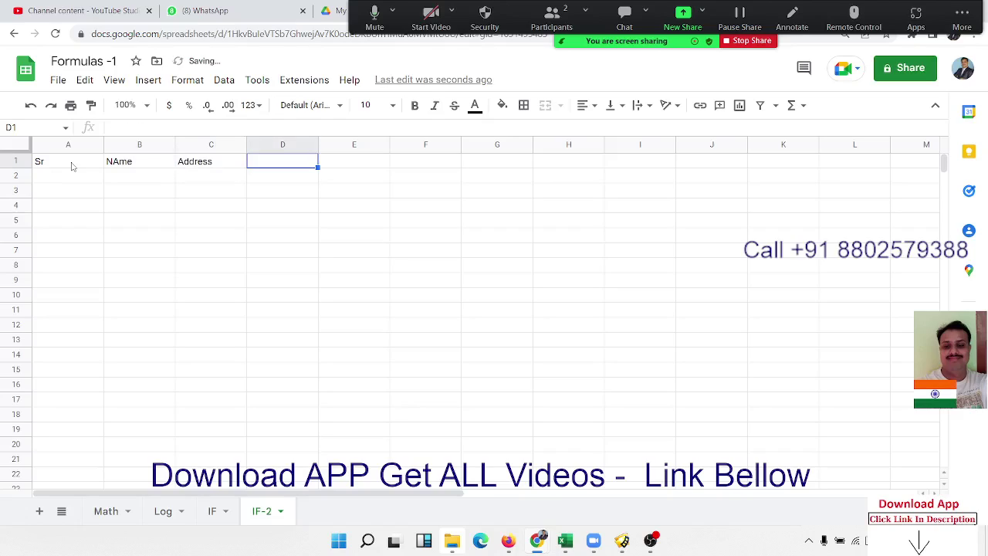
text(Ci)
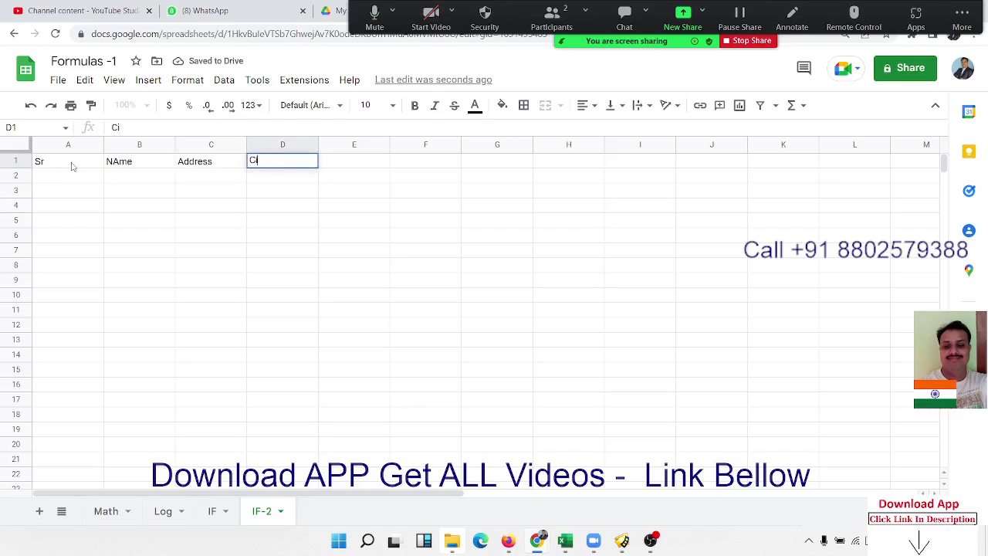
text(ty)
key(Return)
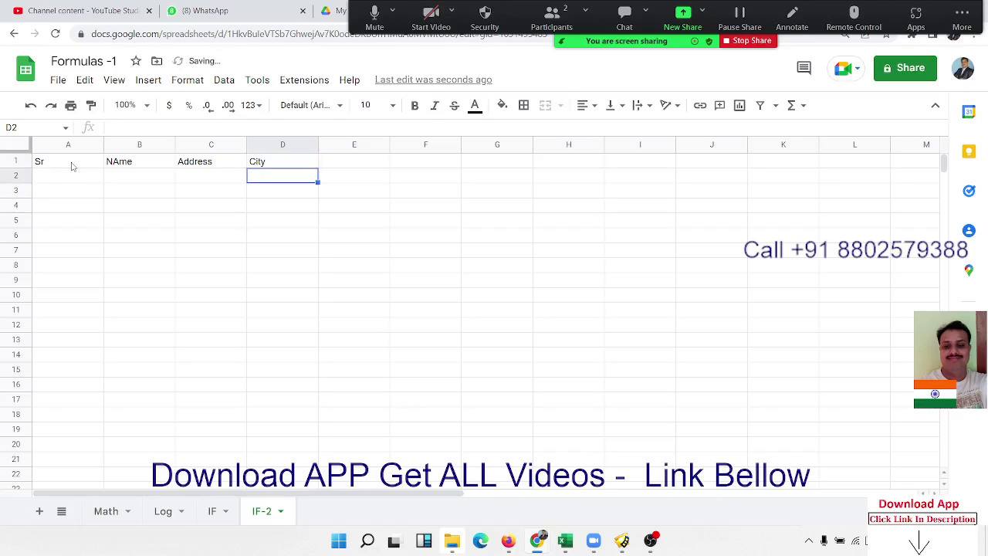
Step: Fill row 2 with serial 1, a name, address F101 and city Delhi, then put 2 in A3
key(Left)
key(Left)
key(Left)
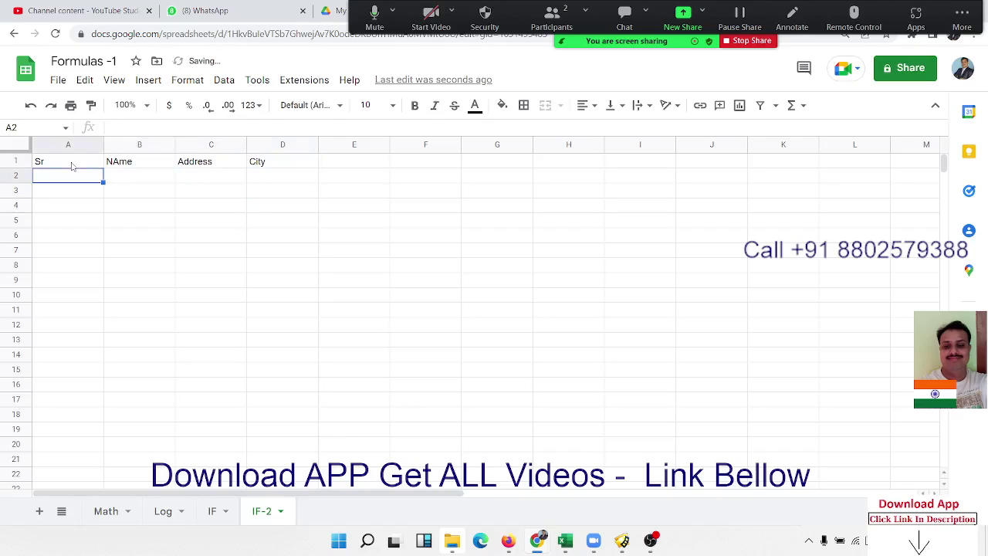
text(1)
text(P)
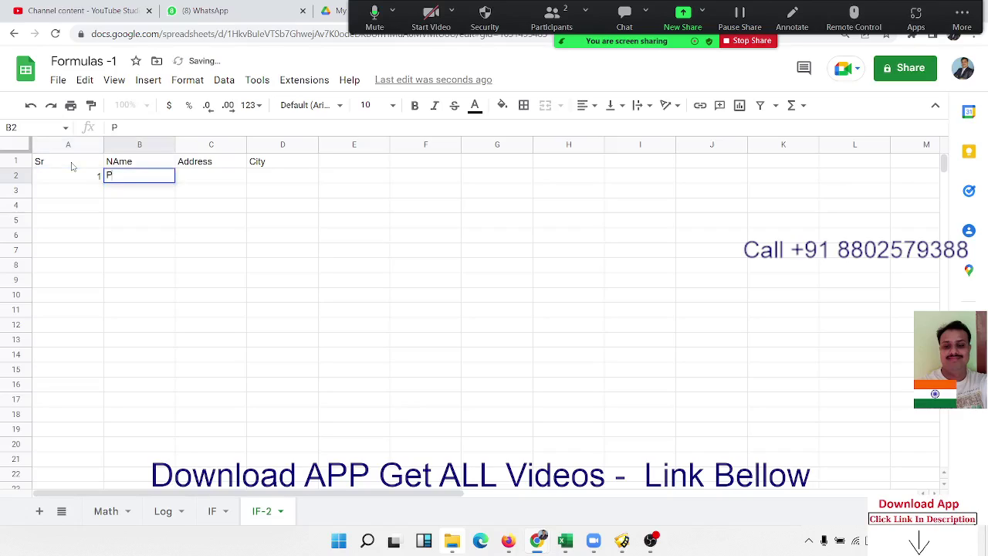
text(uja)
key(Tab)
text(F)
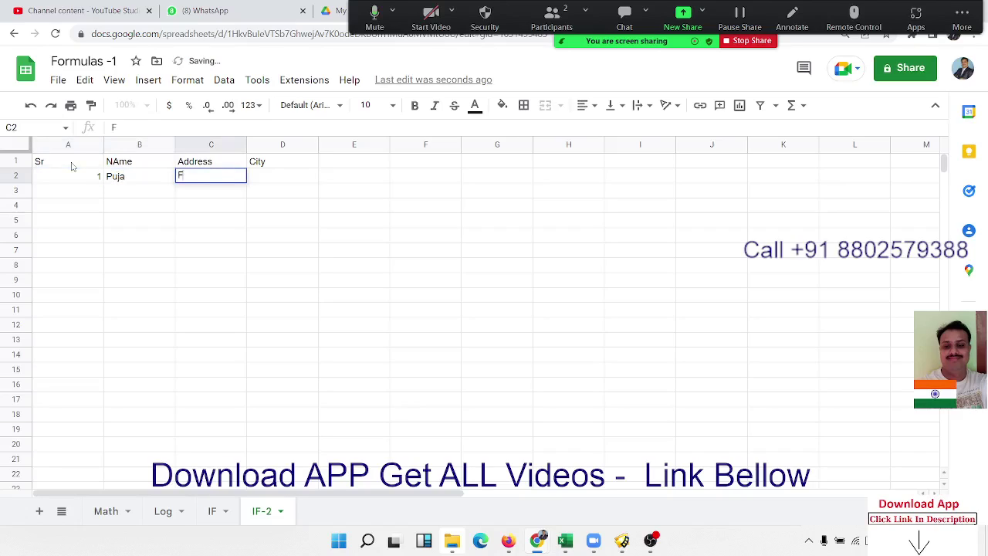
text(101)
key(Tab)
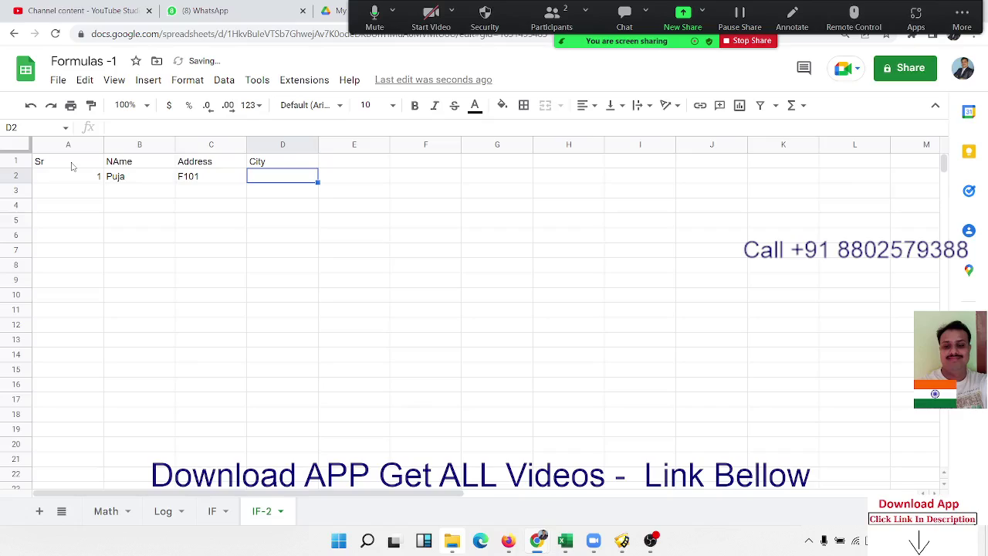
text(Delhi)
key(Return)
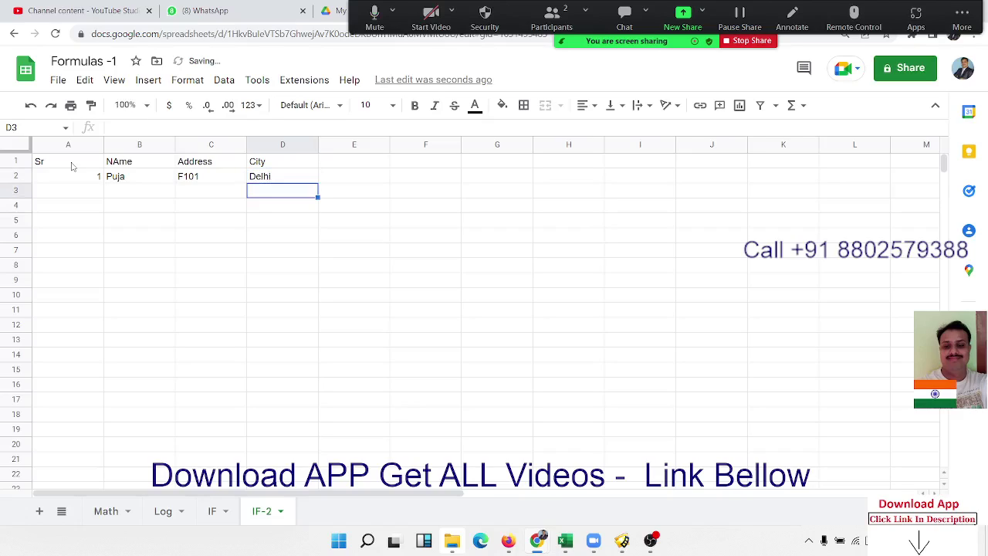
key(Left)
key(Left)
key(Left)
text(2)
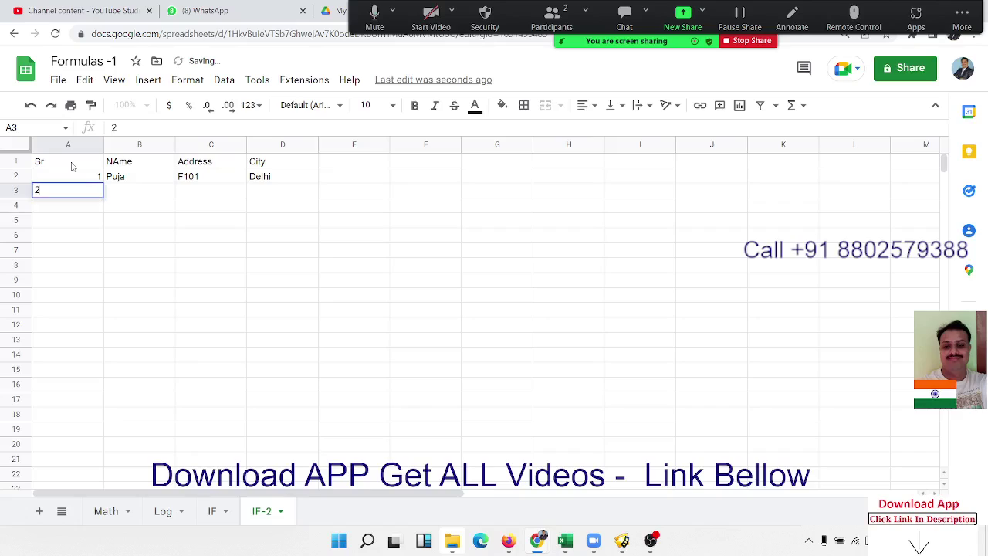
key(Tab)
key(Left)
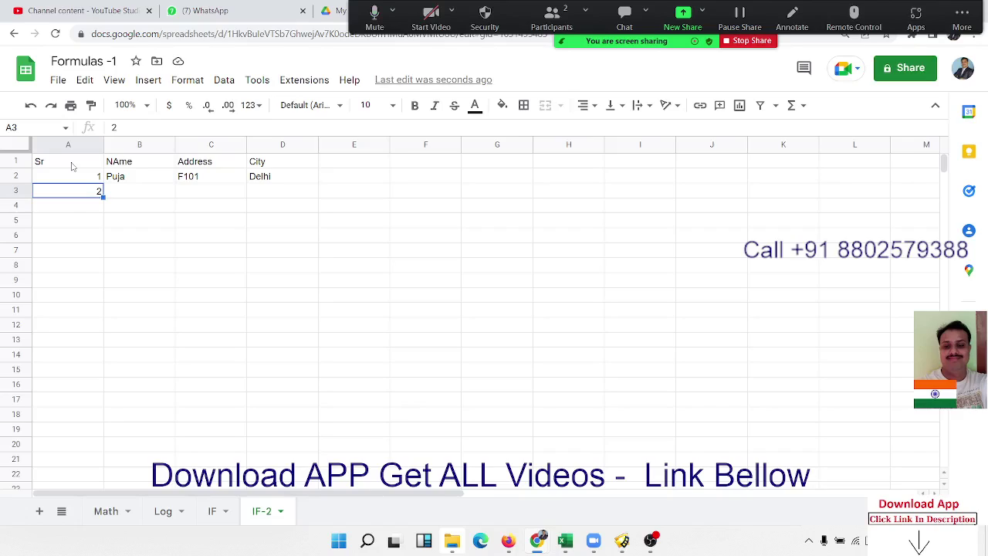
Step: Type the serial formula =IF(B3>0,A2+1,"") into cell A3
key(Right)
key(Right)
key(Left)
key(Left)
text(=IF)
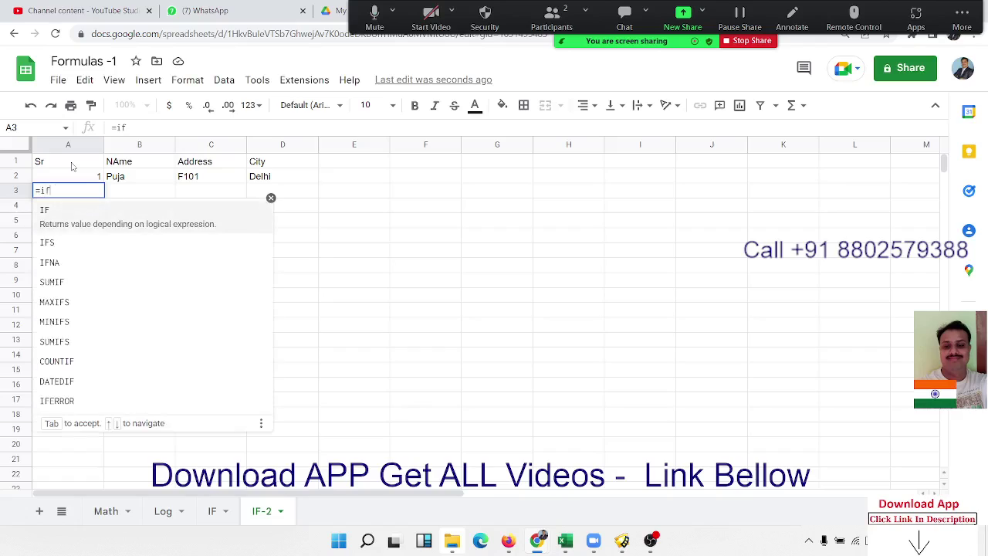
text(()
key(Right)
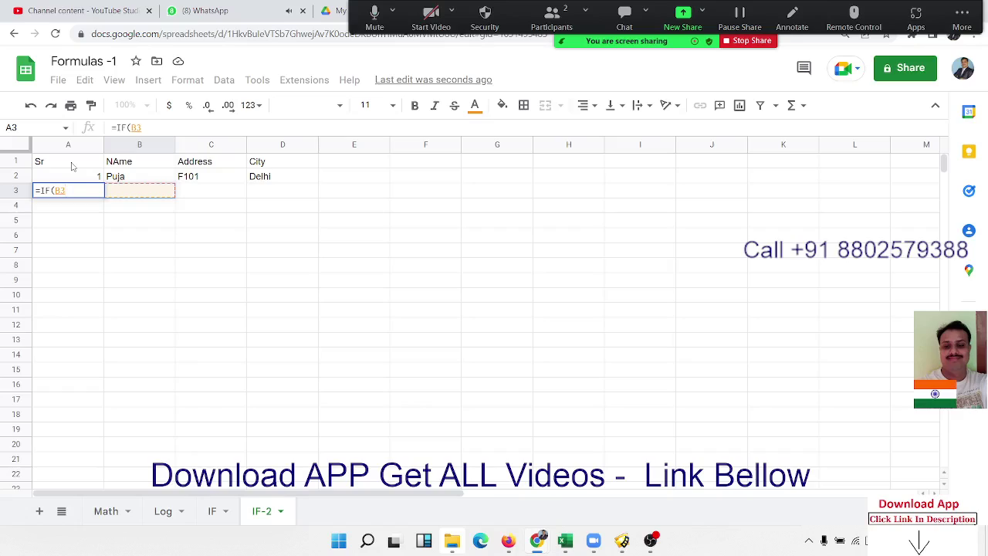
text(>)
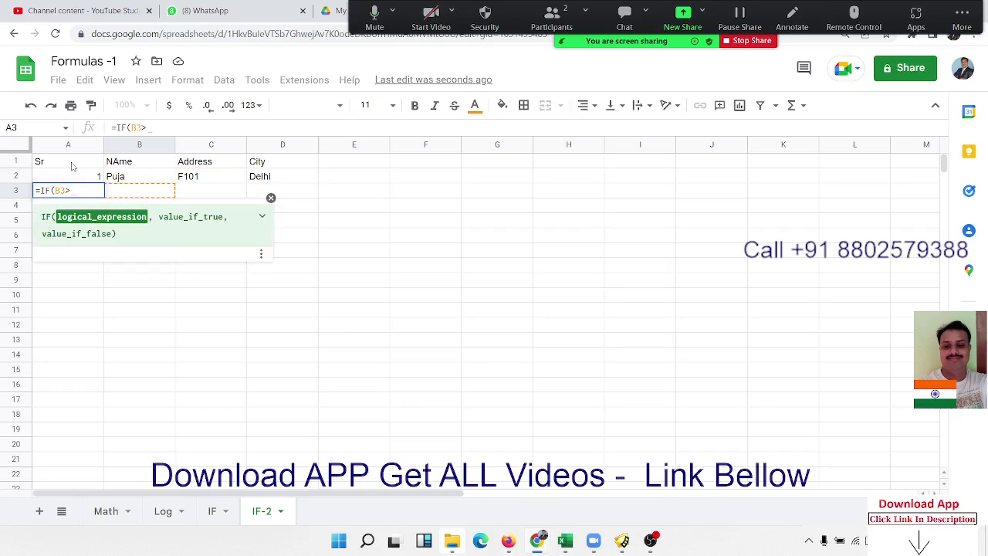
text(0,)
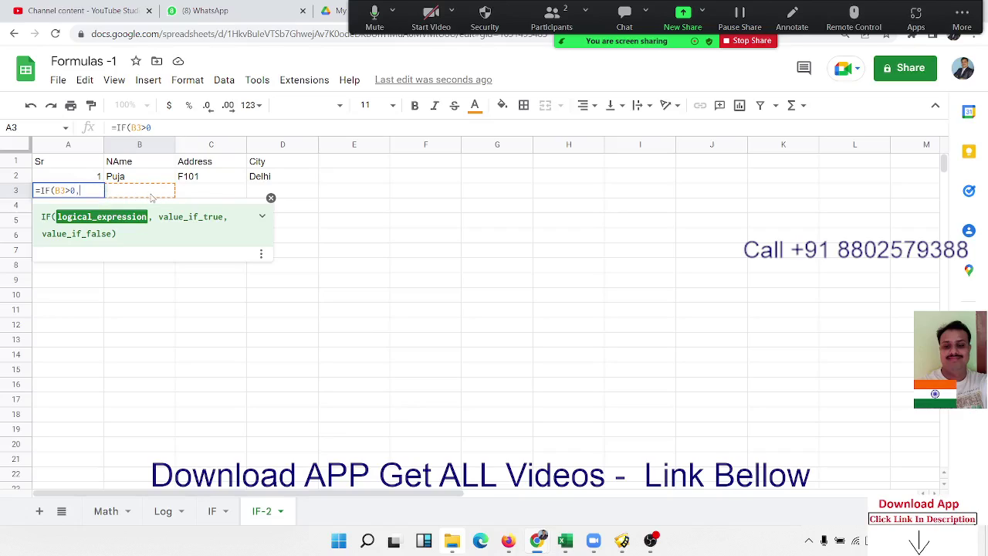
click(96, 176)
text(+1)
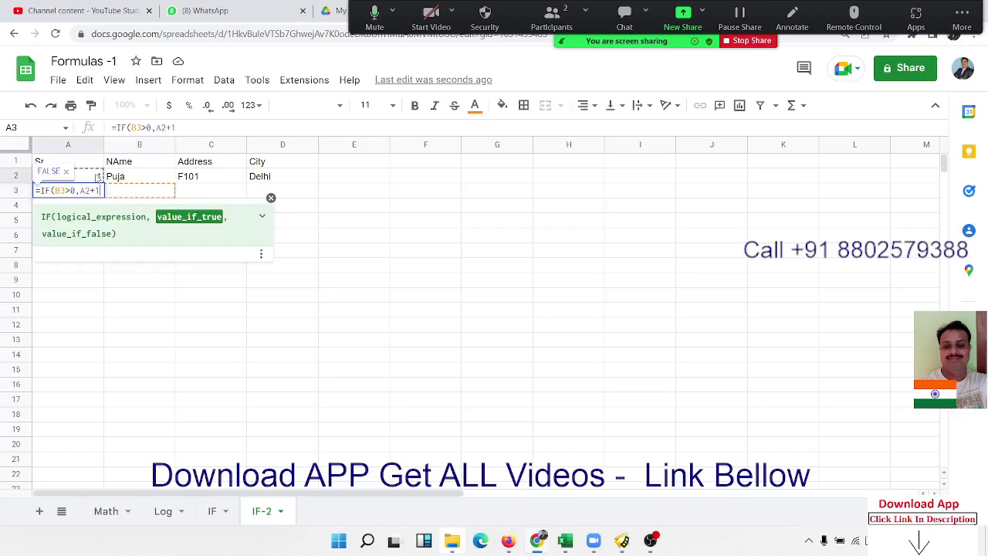
text(,")
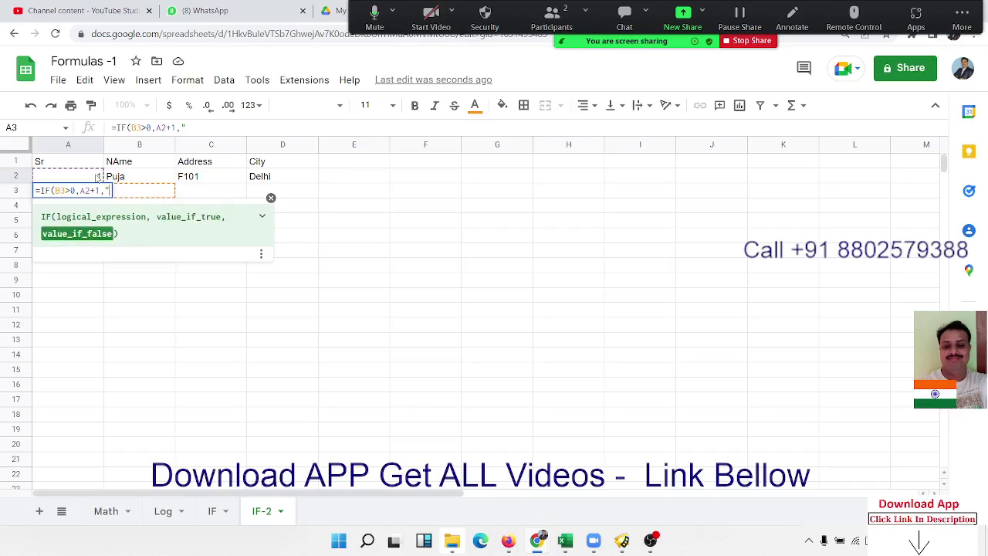
text(")
Step: Commit the A3 serial formula and copy-paste it down into A4:A9
key(Return)
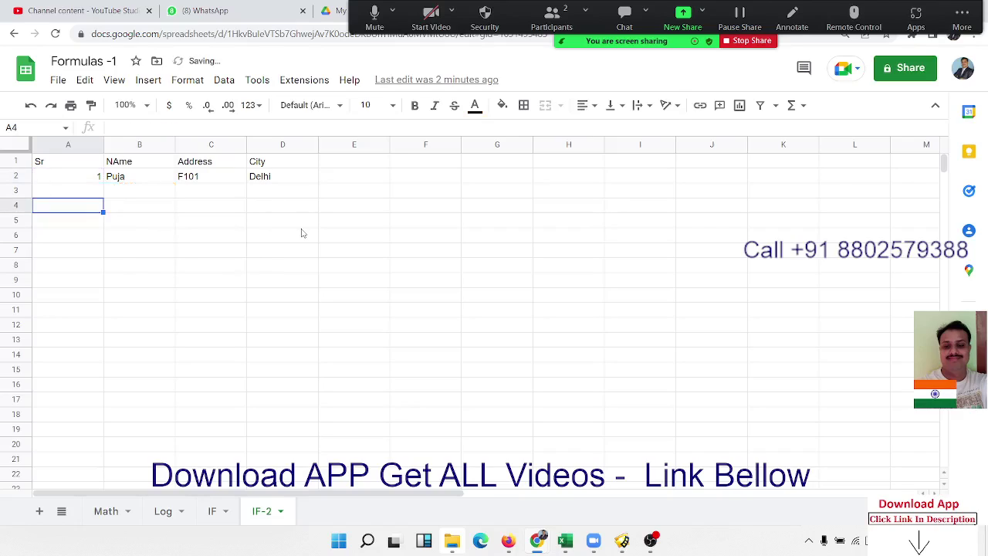
key(Up)
key(shift+Down)
key(shift+Down)
key(Up)
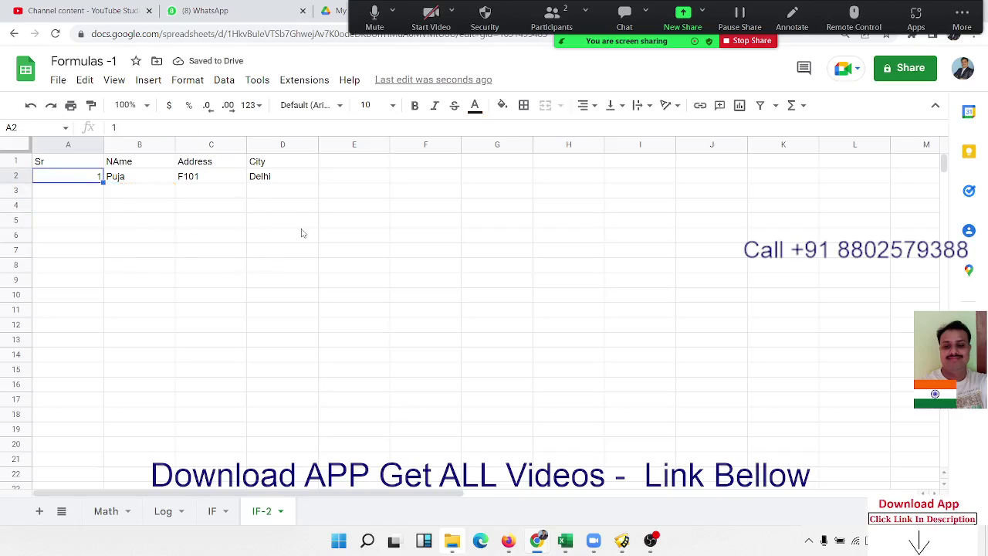
key(Down)
key(ctrl+c)
key(Down)
key(shift+Down)
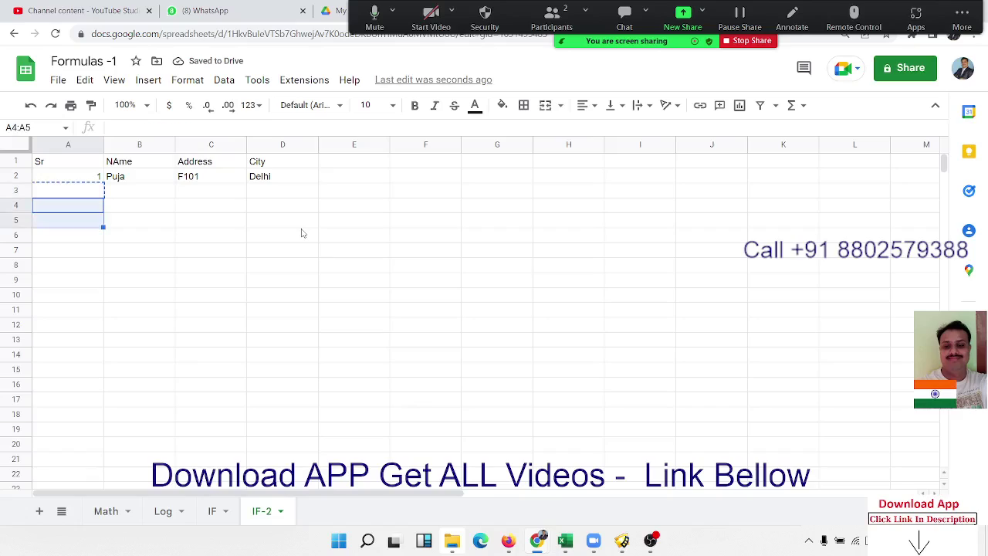
key(shift+Down)
key(shift+Down)
key(shift+Down)
key(ctrl+v)
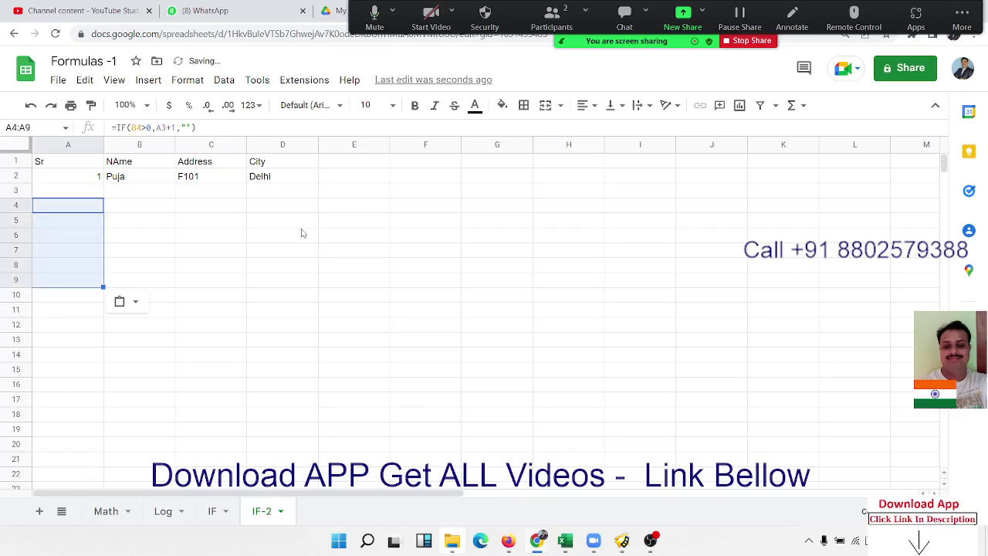
key(Up)
key(Right)
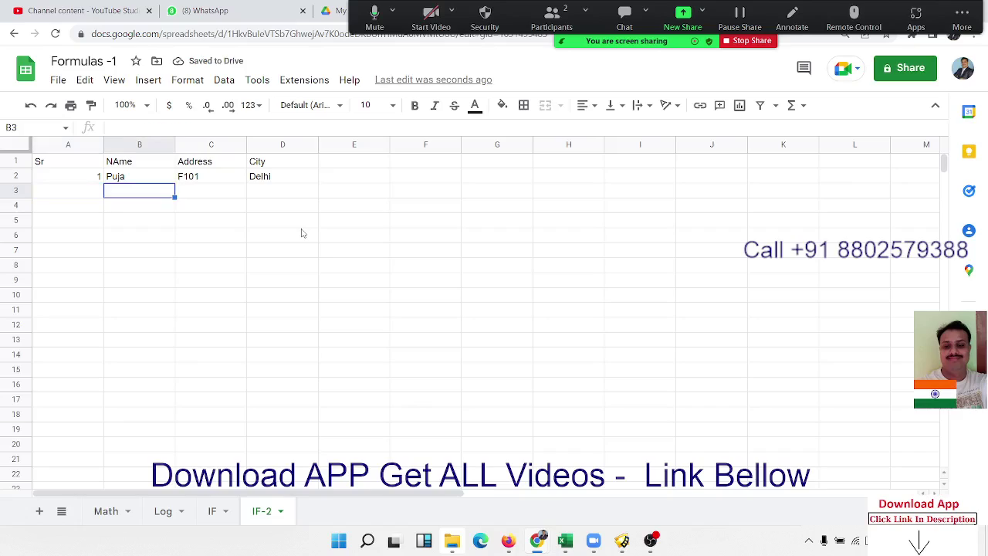
Step: Enter three names in B3:B5 and inspect the serial formula in A4
text(Mohan)
key(Return)
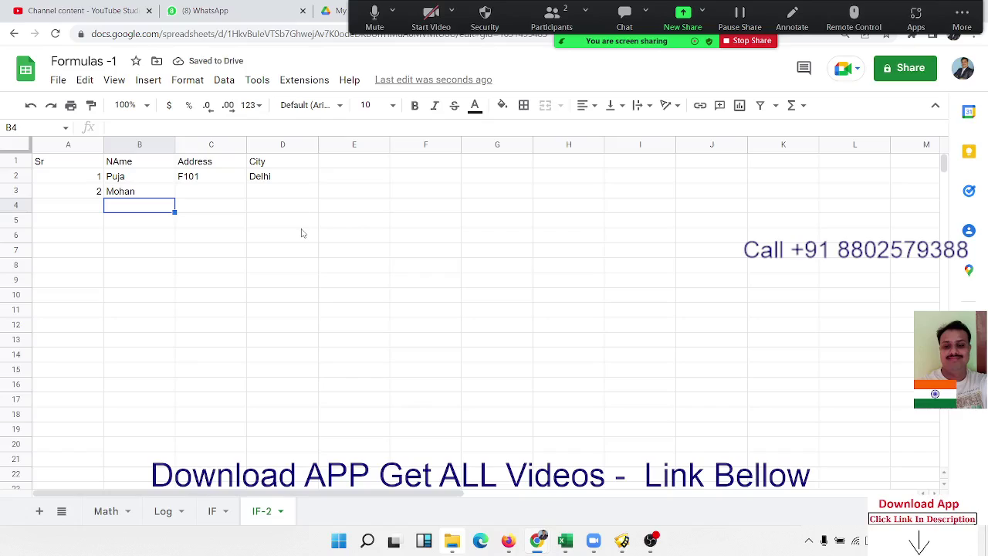
text(Uday)
key(Return)
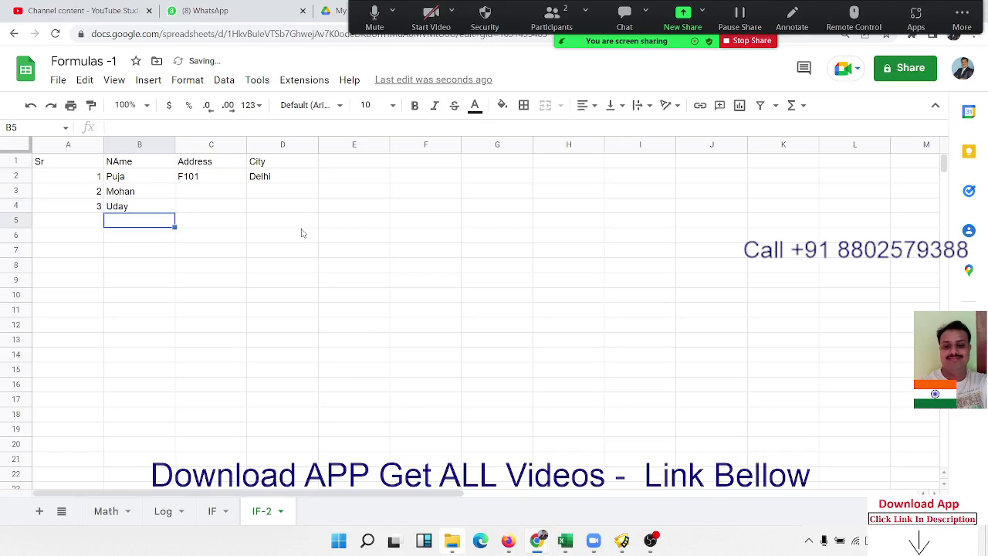
text(Kavi)
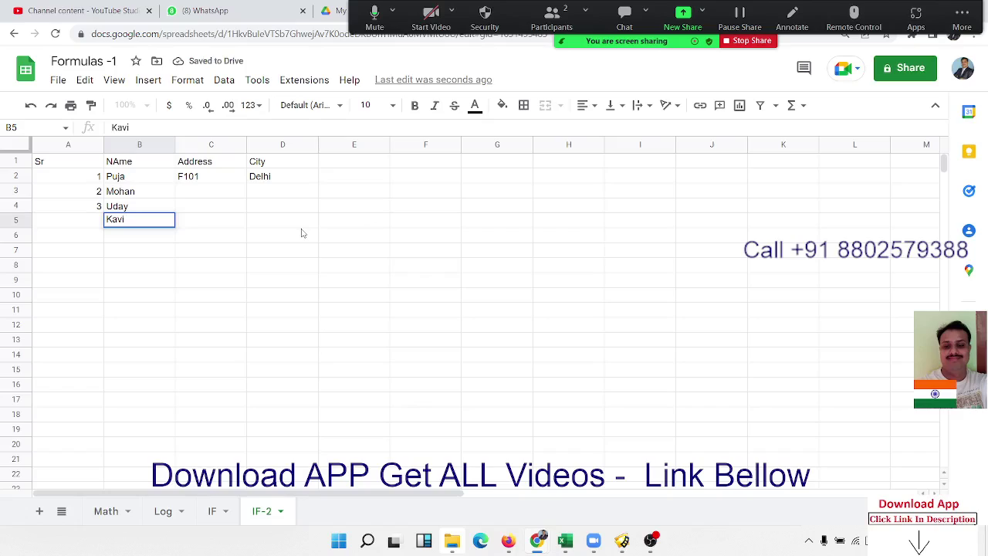
text(ta)
key(Return)
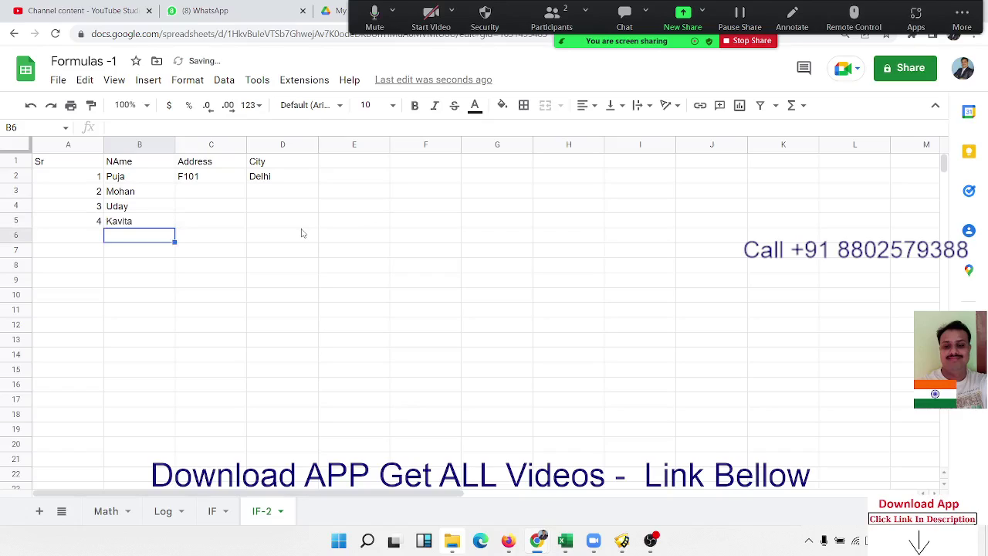
key(Up)
key(Up)
key(Left)
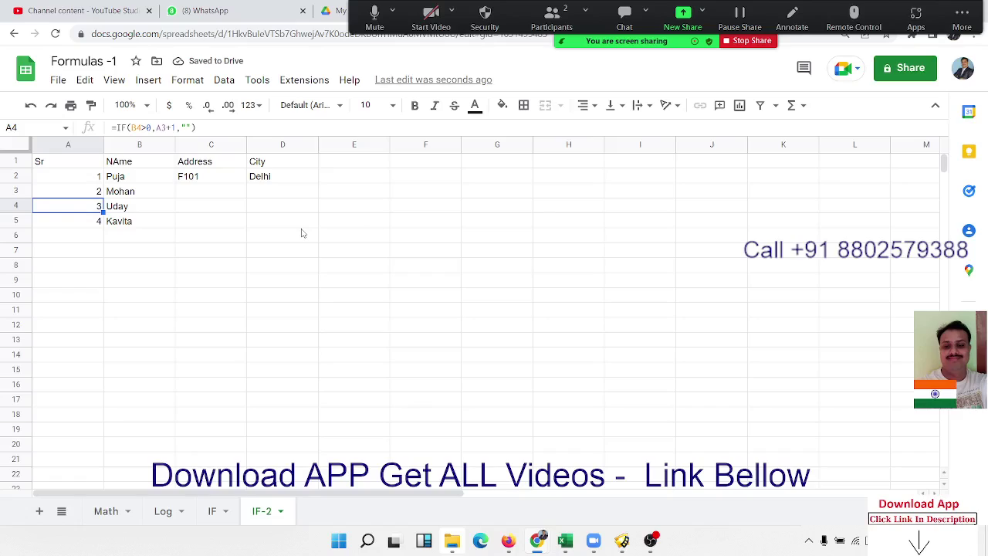
key(F2)
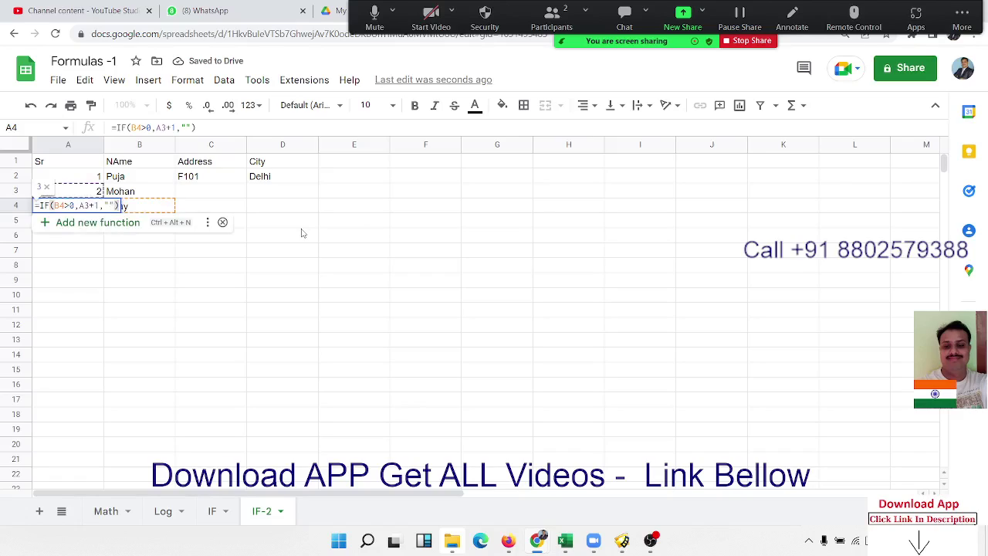
key(Escape)
Step: Leave row 6 blank, enter a name in B7, and check its serial restarts at 1
key(Down)
key(Down)
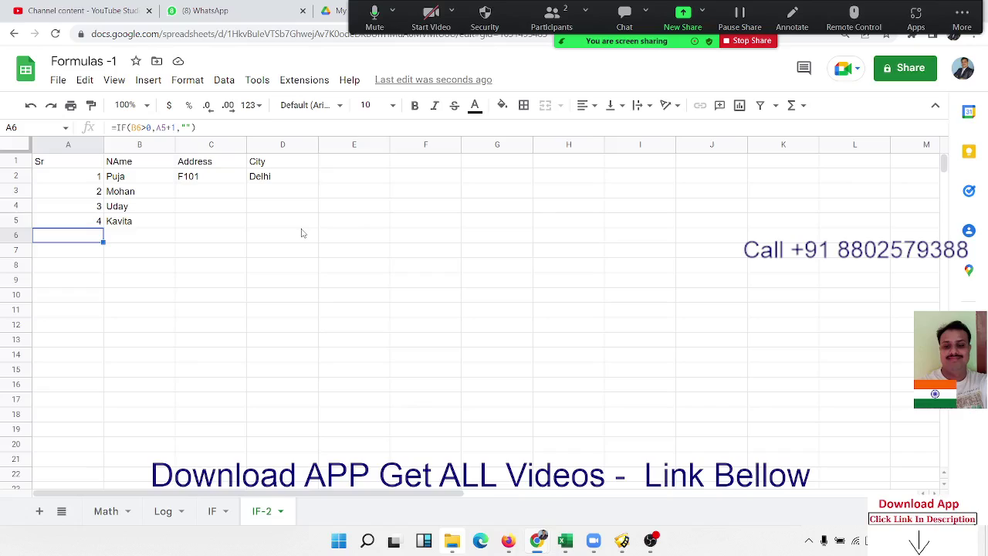
key(Right)
key(Down)
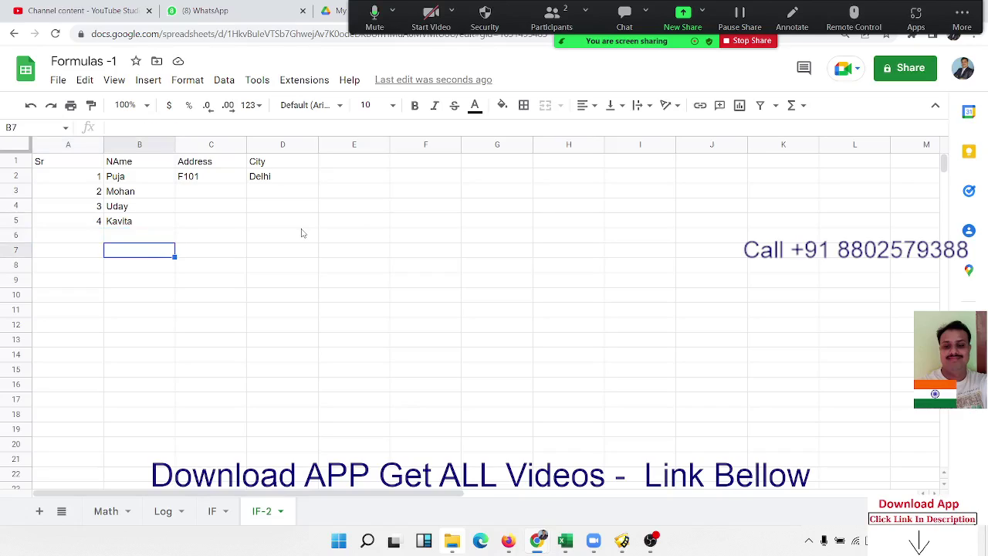
text(OM)
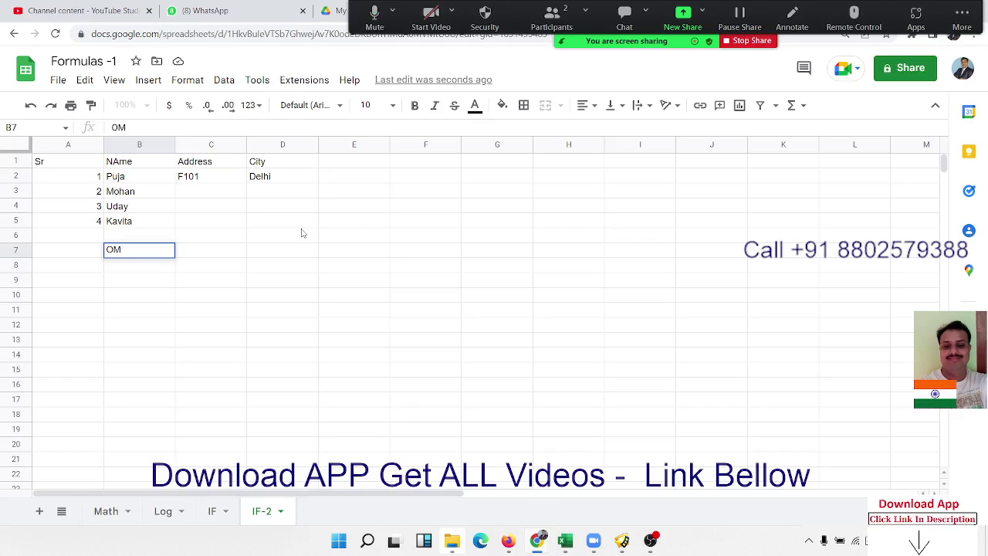
key(Return)
key(Up)
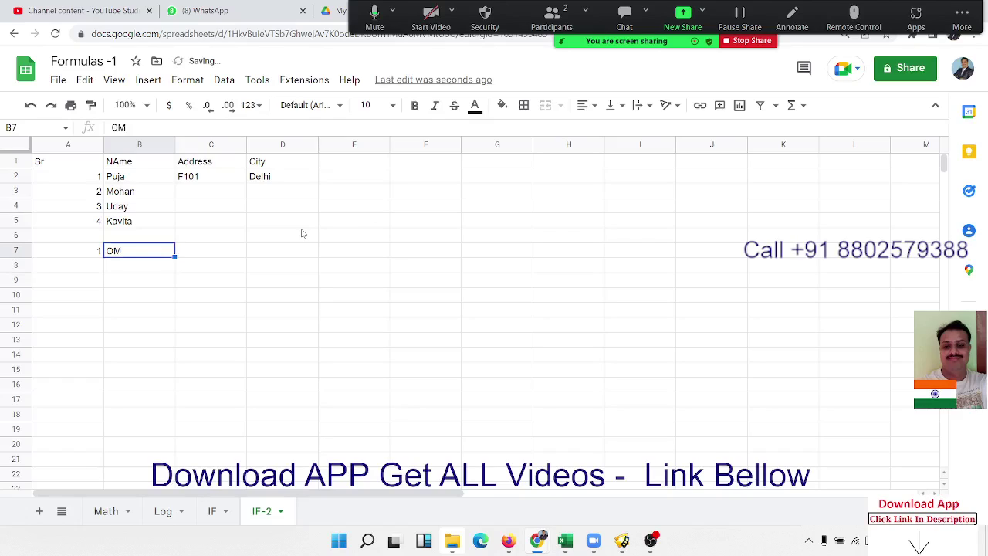
key(Left)
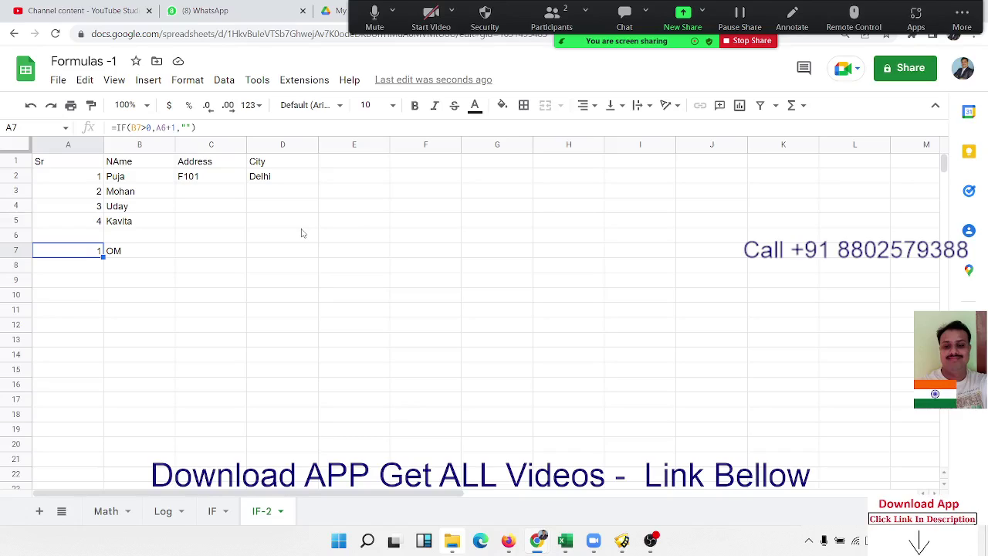
double_click(75, 251)
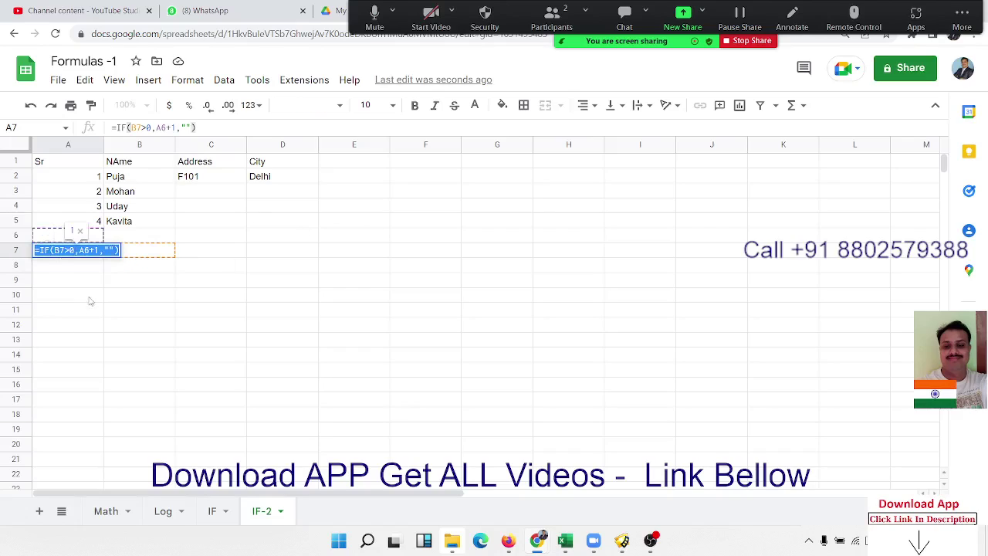
click(118, 251)
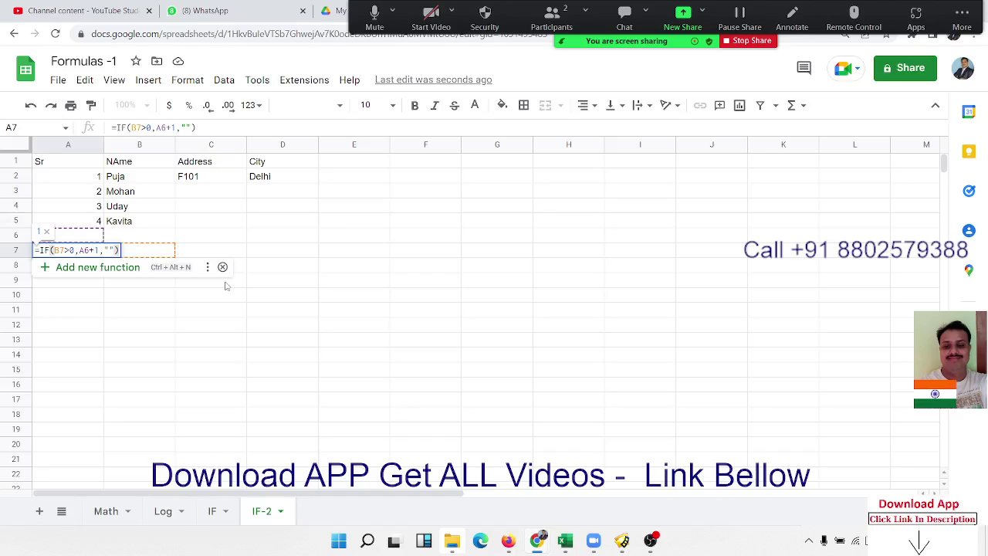
key(Escape)
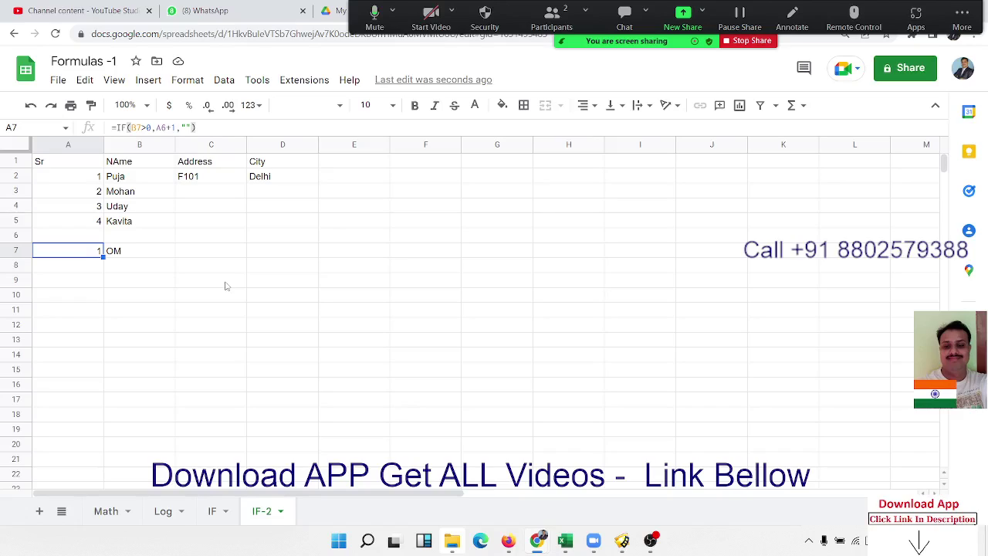
Step: Undo the row-7 name, fill B6 with the autocompleted repeat name, and add a name in B8
key(Right)
key(ctrl+z)
key(ctrl+z)
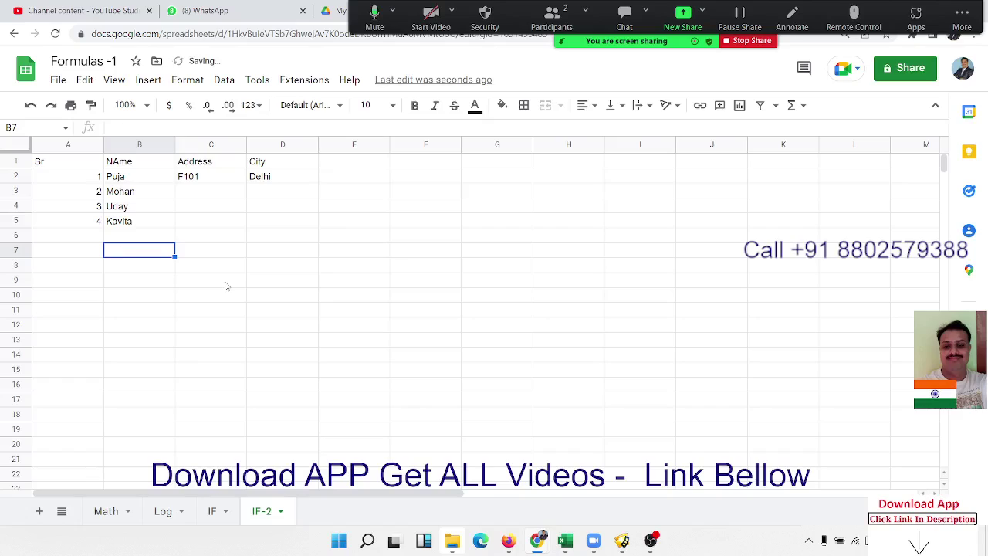
key(Up)
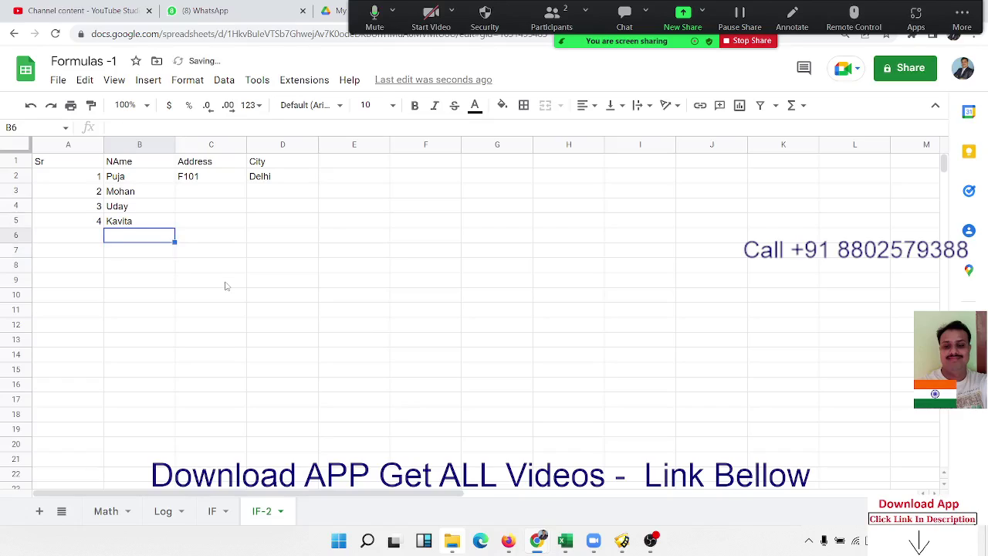
text(U)
key(Return)
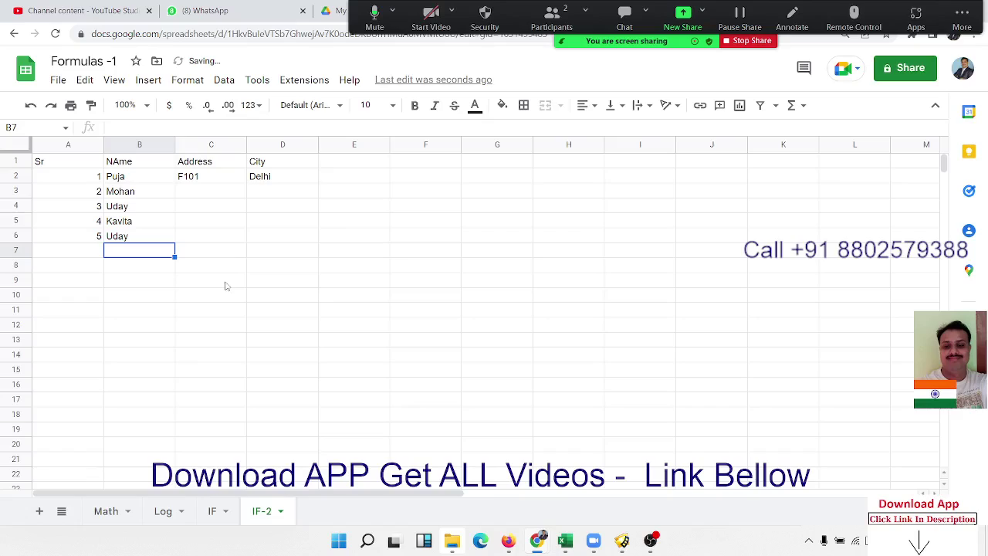
key(Down)
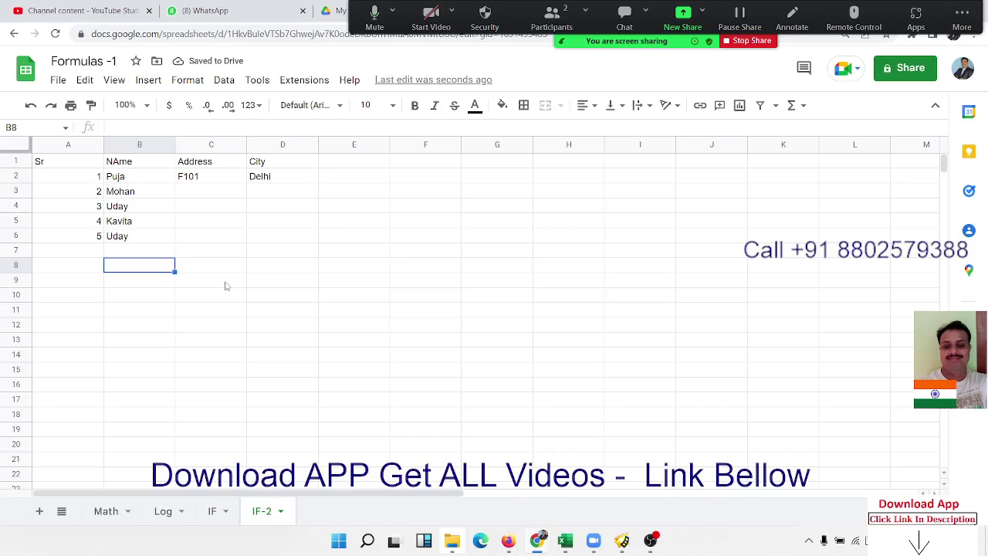
text(Om)
key(Return)
Step: Undo the B8 entry, enter M in B10 after blank rows, and confirm A10 shows serial 1
key(ctrl+z)
key(Up)
key(Down)
key(Down)
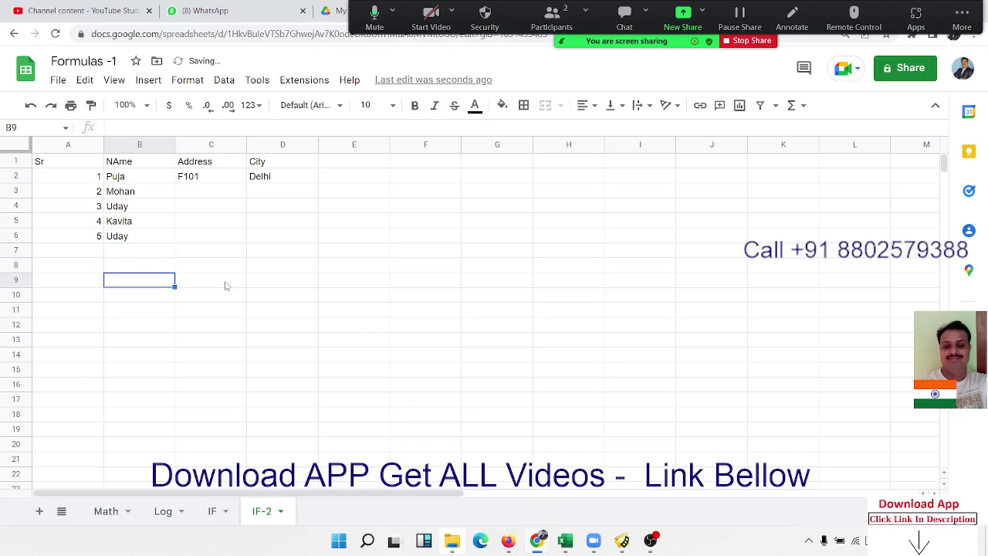
key(Down)
text(M)
key(Return)
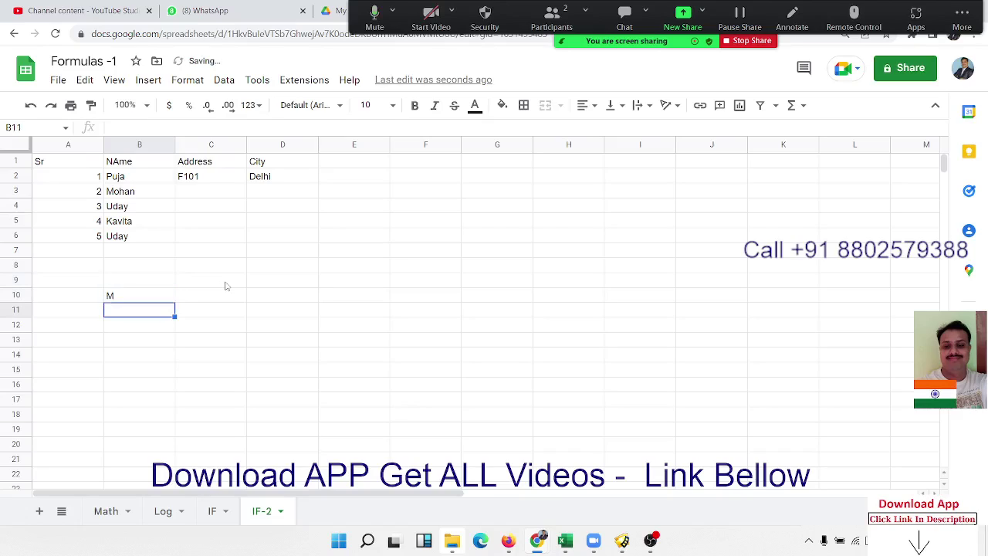
key(Up)
key(Left)
text(=IF(B10>0,A9+1,""))
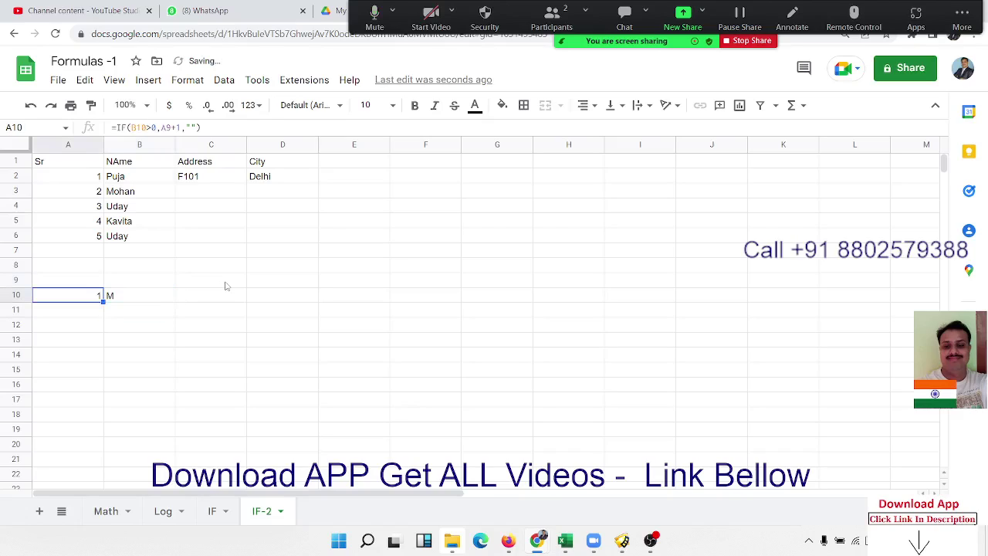
key(Down)
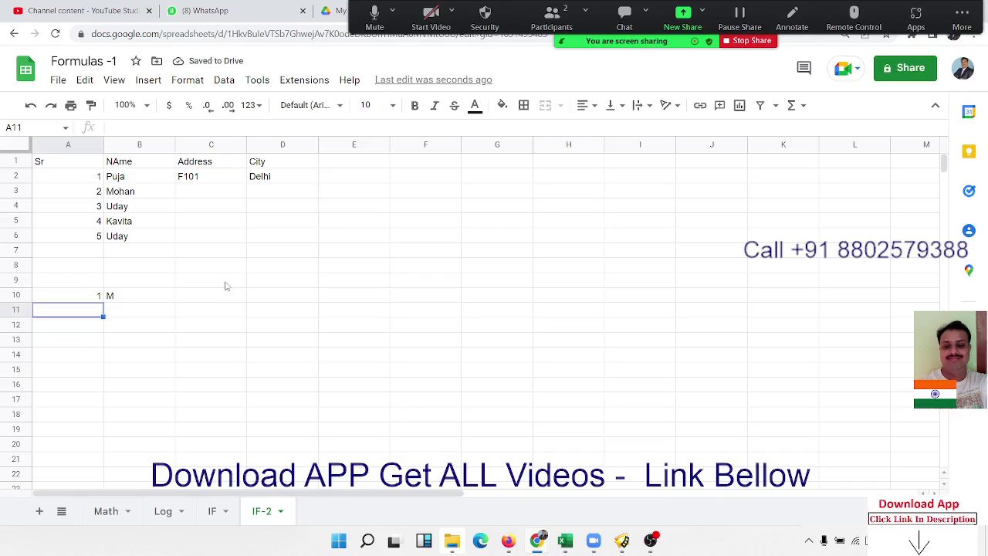
key(Up)
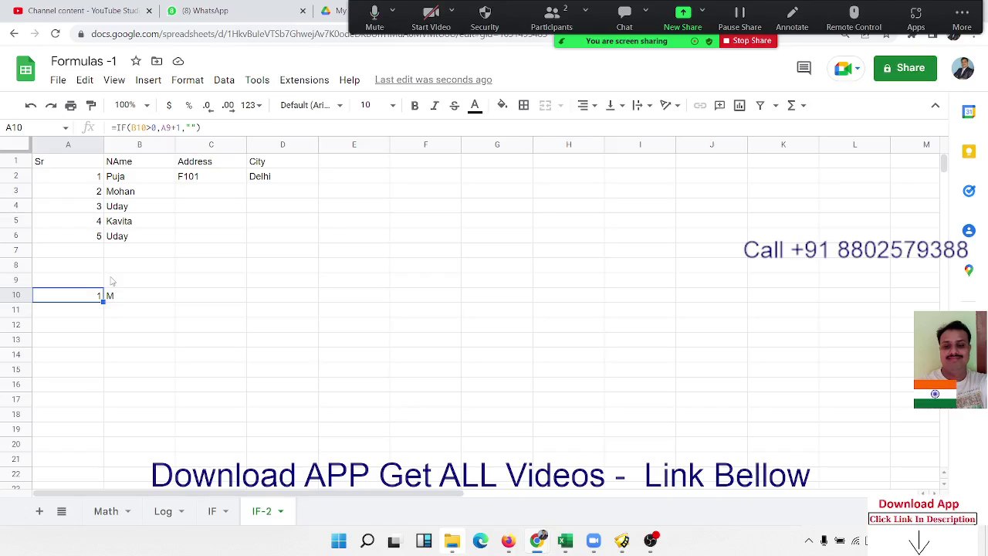
click(92, 195)
Step: Change A3's formula to =IF(B3>0,MAX($A$2:A2)+1,""), anchoring only the range start
double_click(91, 194)
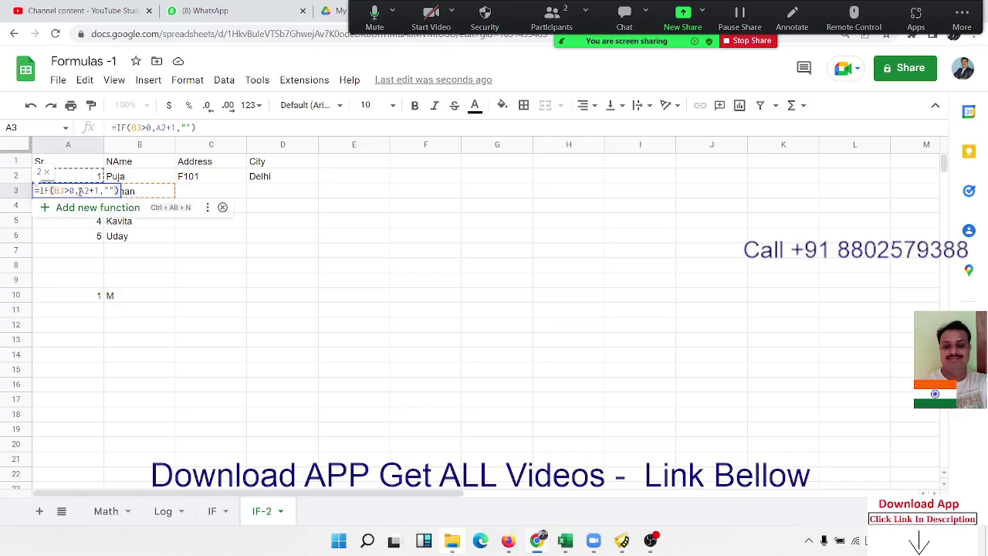
drag(80, 191, 97, 193)
text(M)
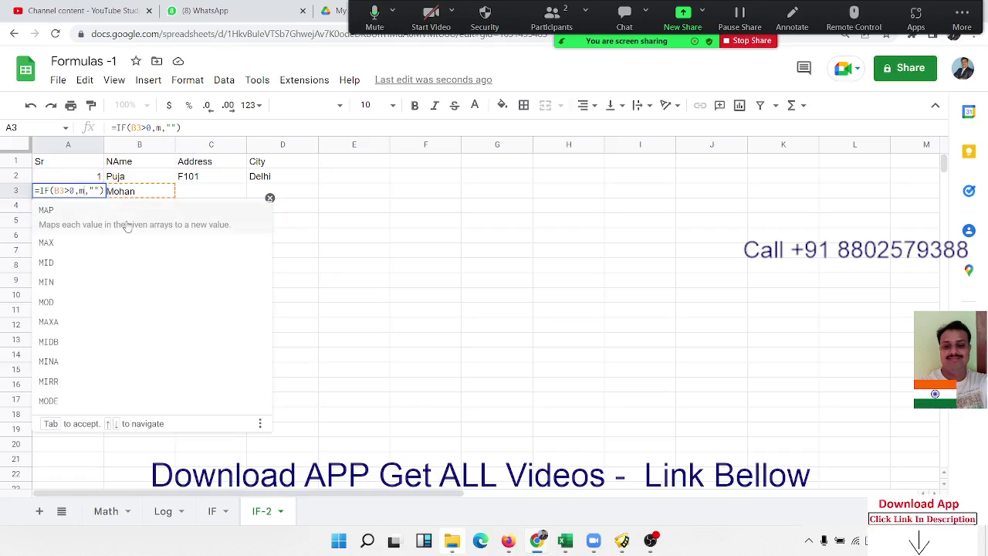
text(AX()
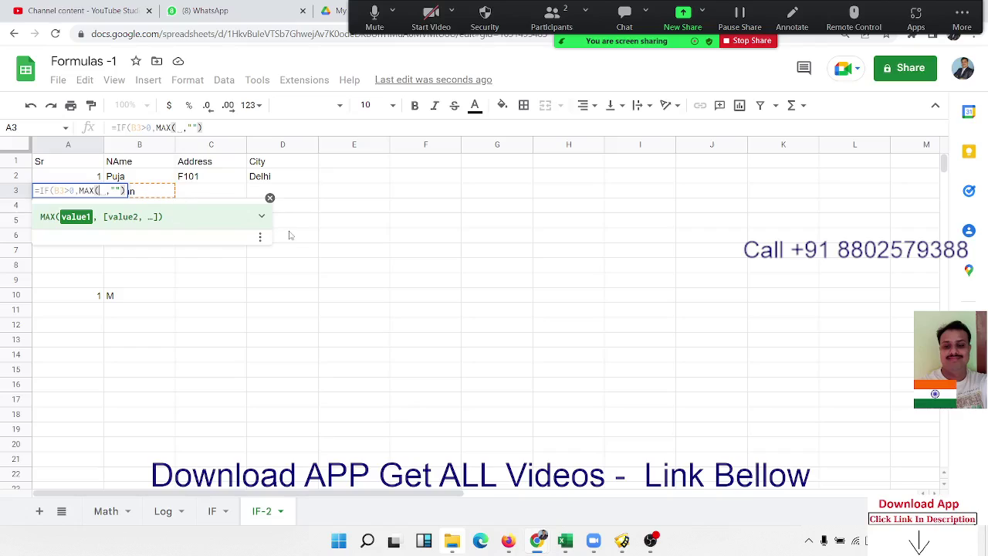
text(a2)
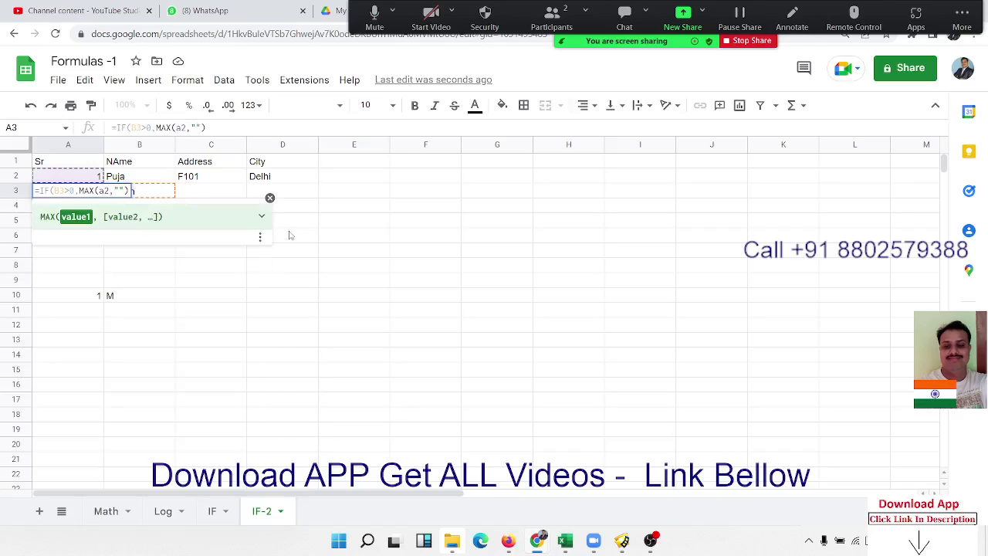
text(:A2)
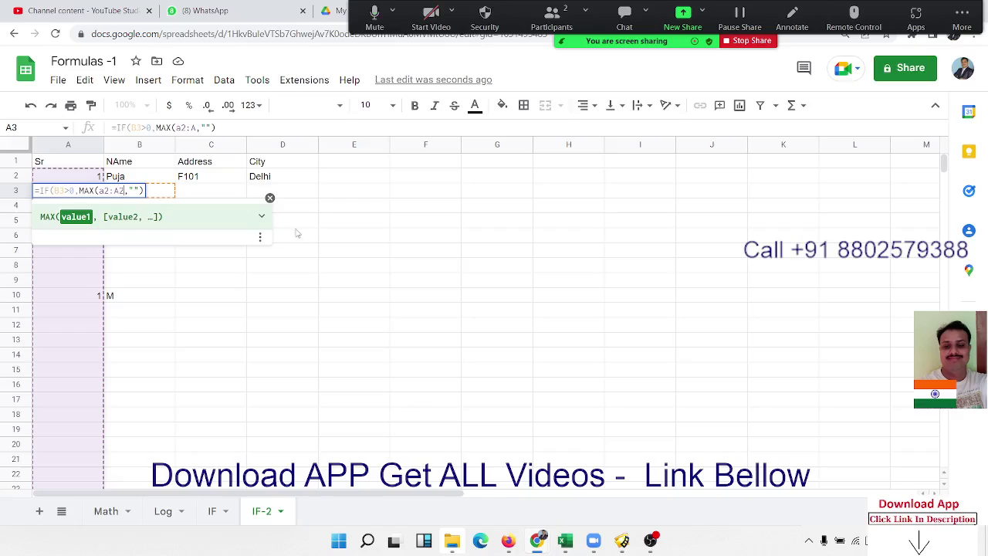
text())
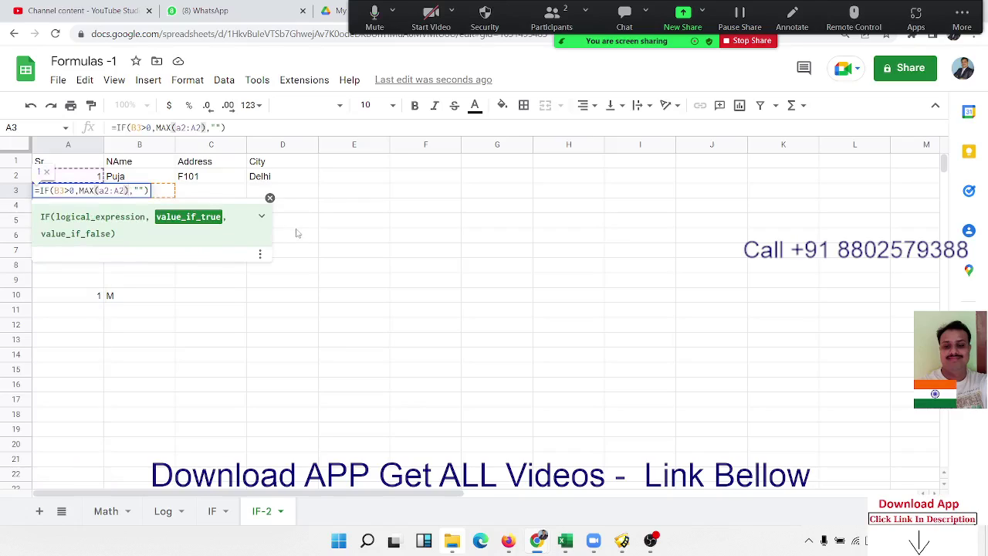
text(+1)
click(105, 189)
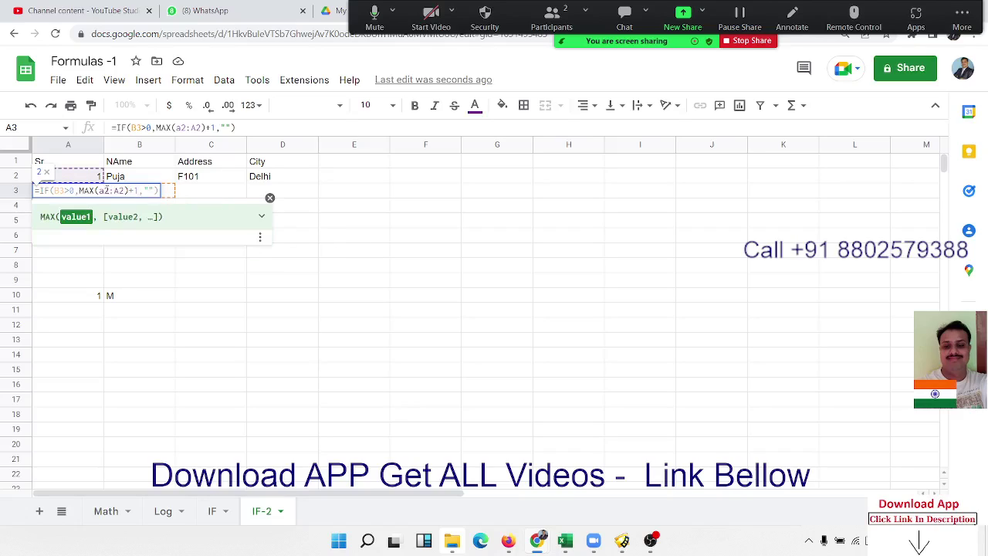
key(F4)
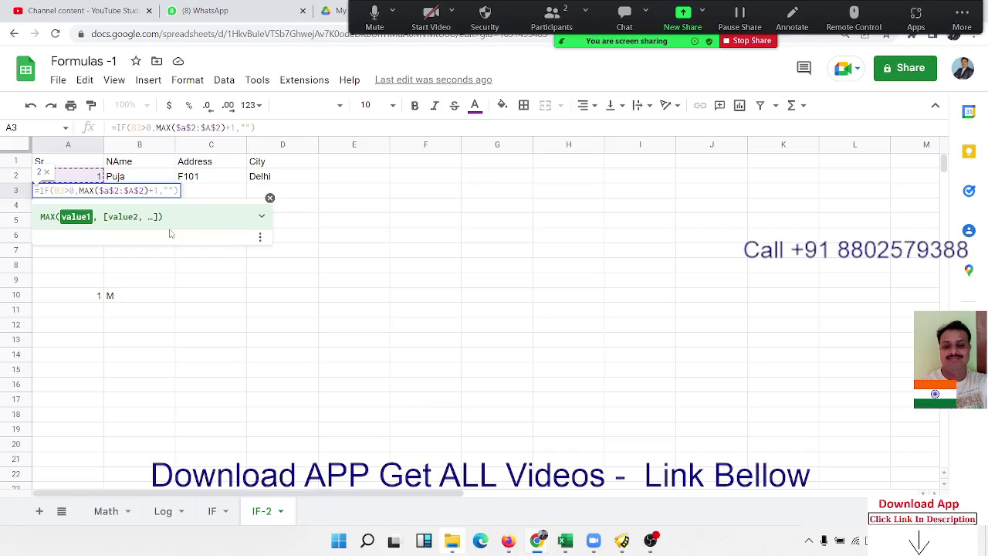
click(140, 190)
key(BackSpace)
click(128, 190)
key(BackSpace)
key(Return)
Step: Fill the A3 formula down through A10 so M in row 10 gets serial 6
key(Up)
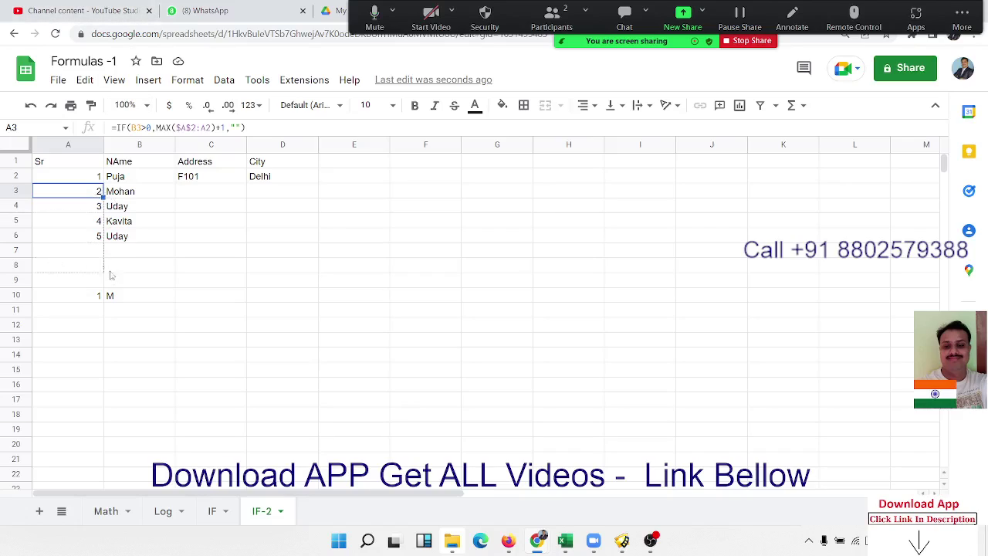
drag(100, 193, 110, 296)
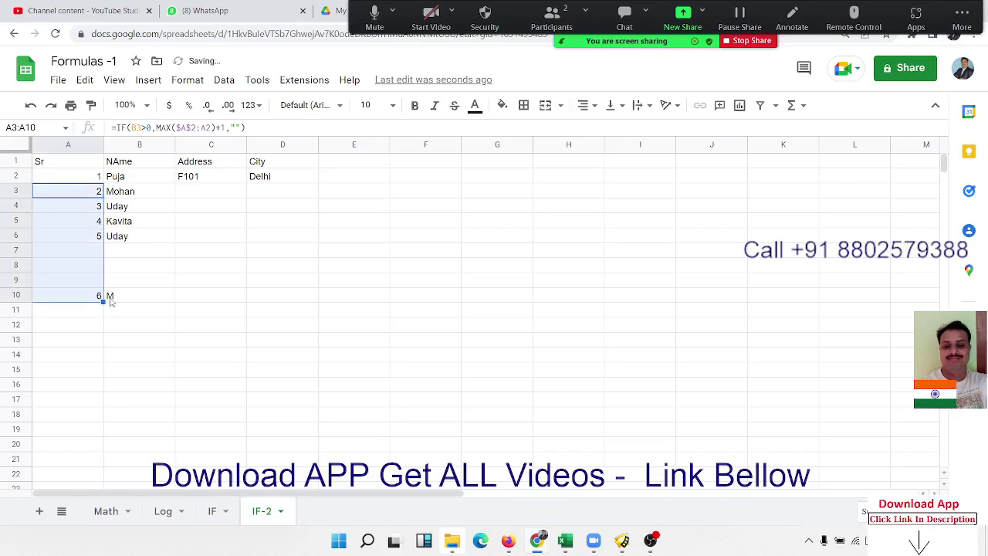
click(157, 262)
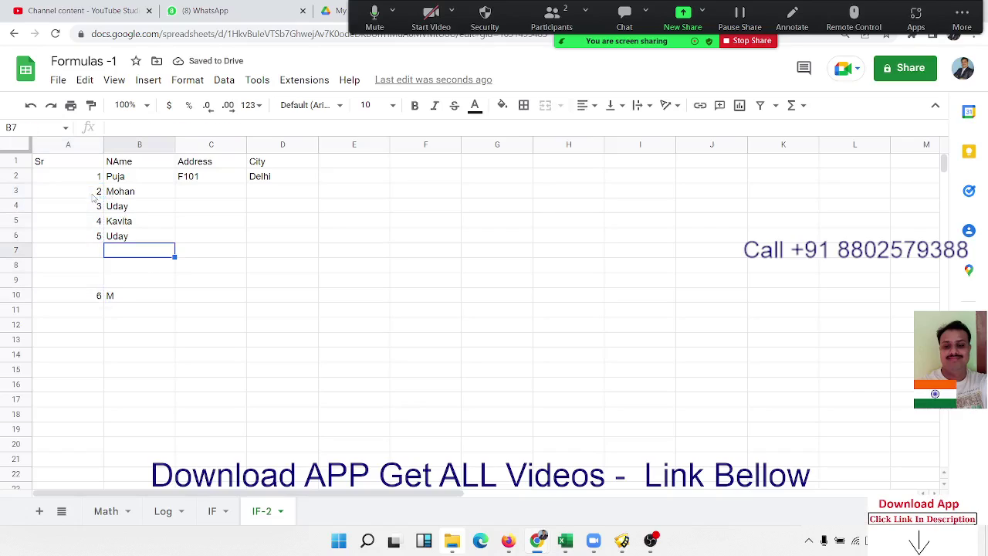
double_click(91, 193)
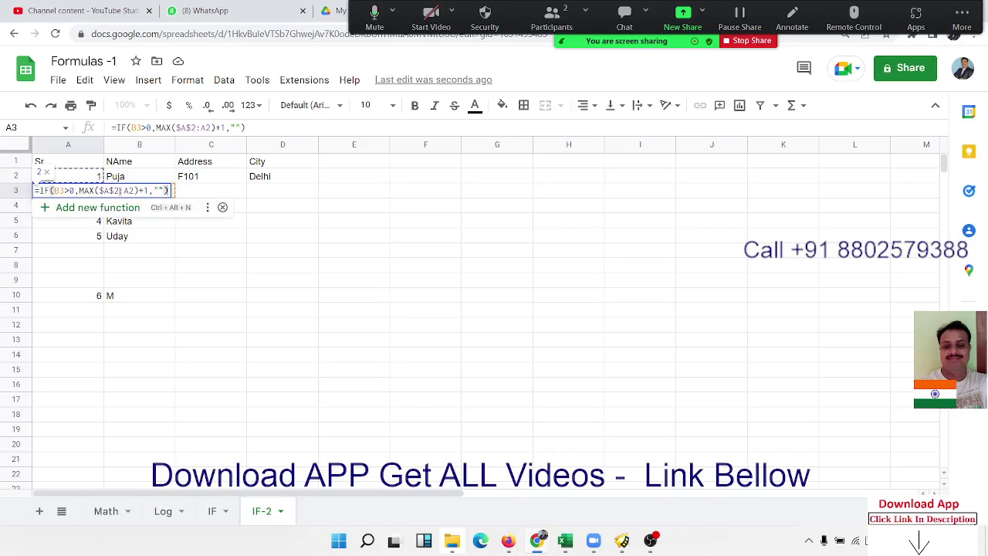
key(shift+Left)
key(shift+Left)
key(shift+Left)
key(shift+Left)
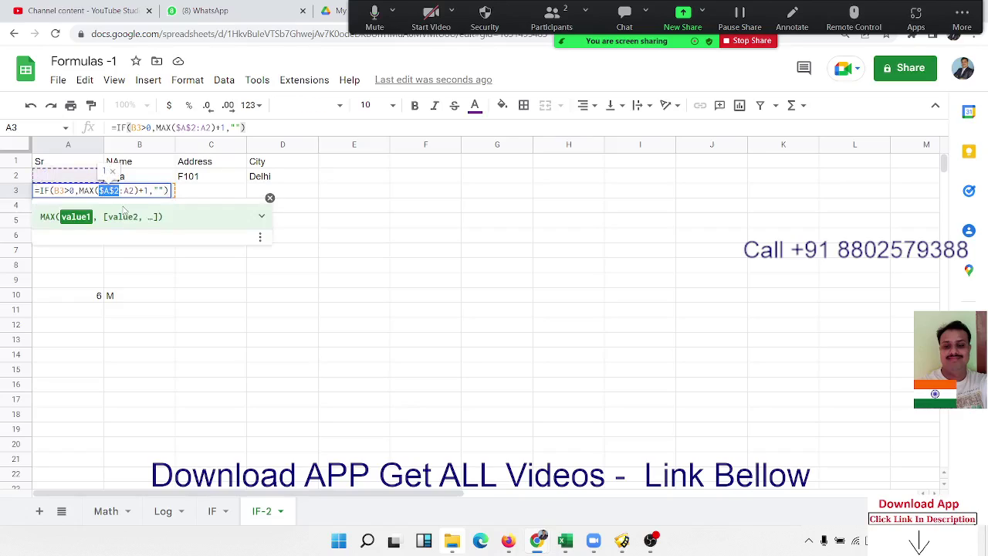
key(shift+Right)
key(shift+Right)
key(shift+Right)
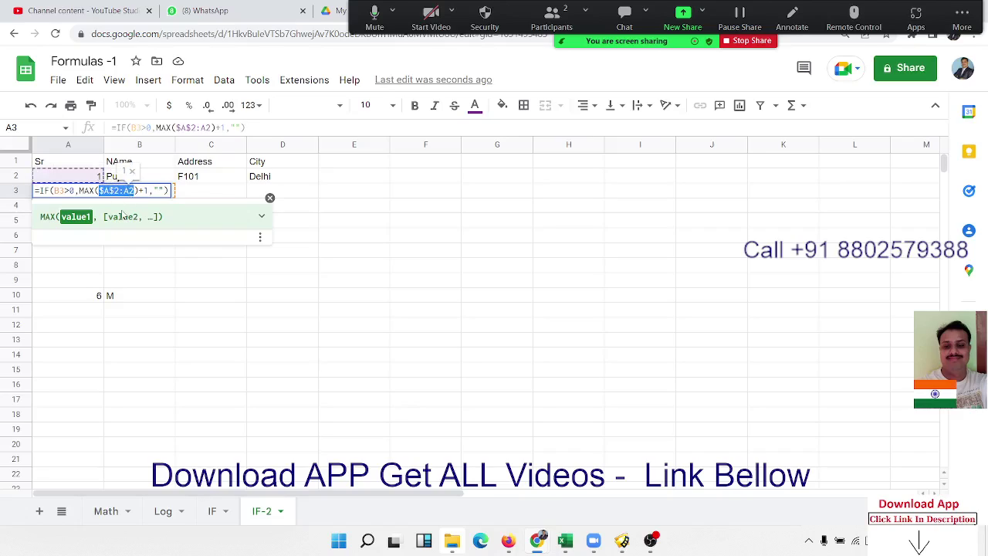
key(Escape)
click(99, 208)
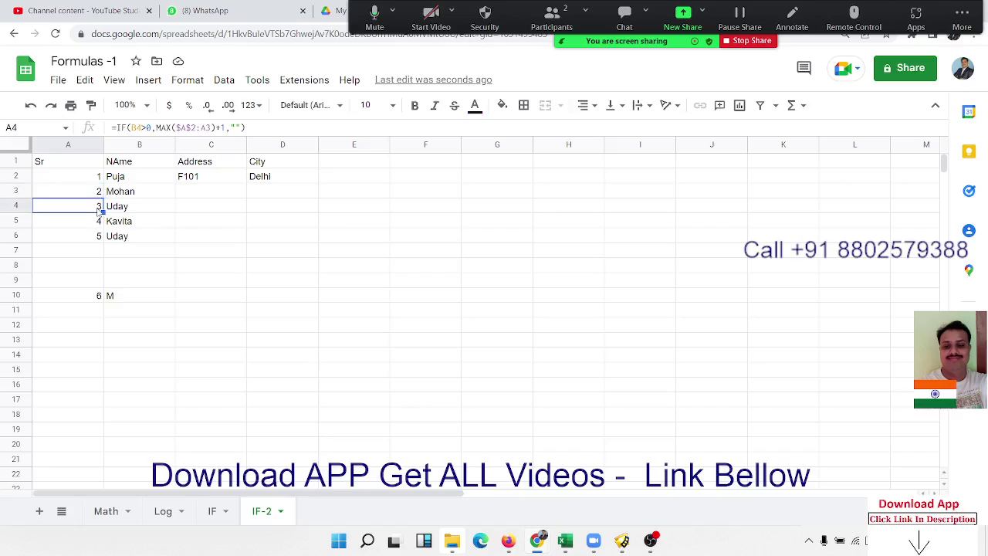
double_click(99, 207)
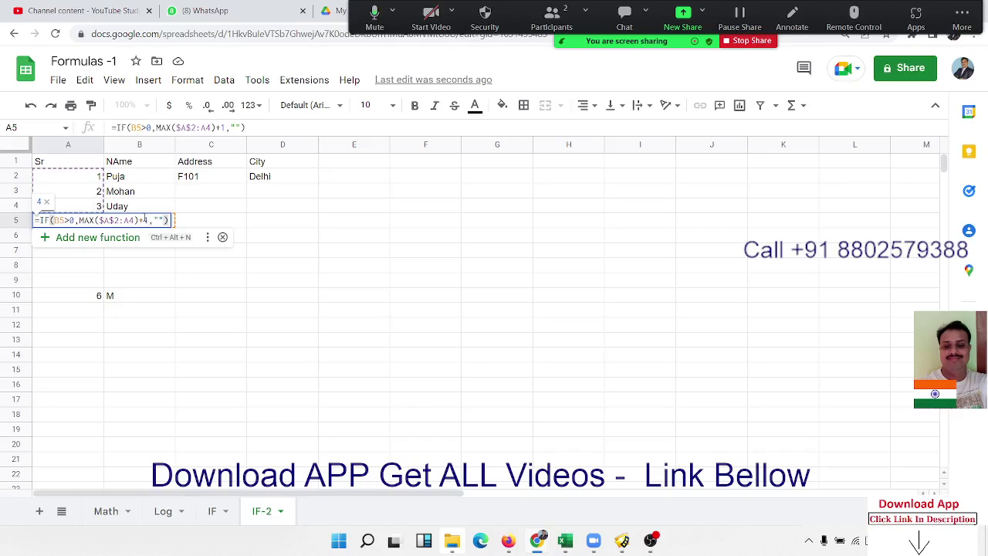
click(124, 221)
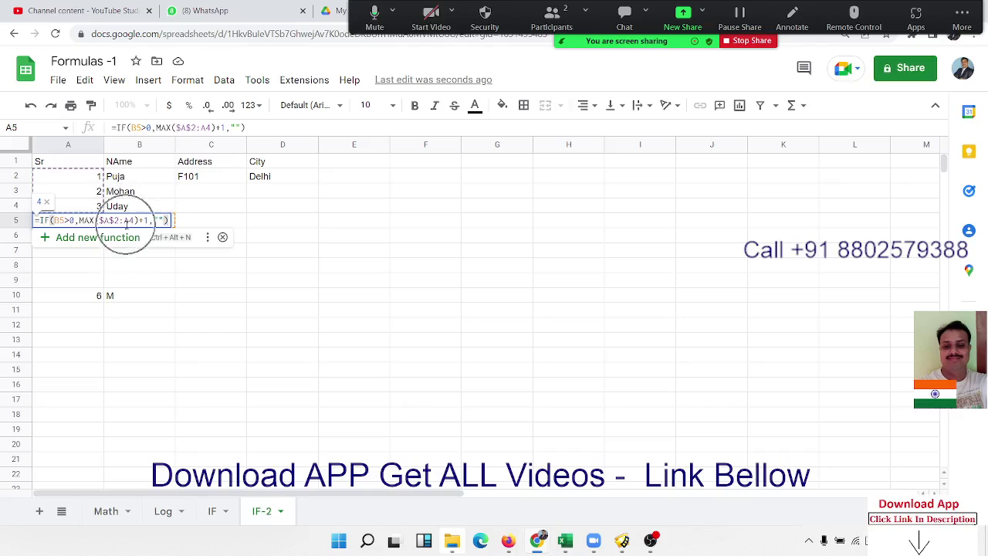
key(Escape)
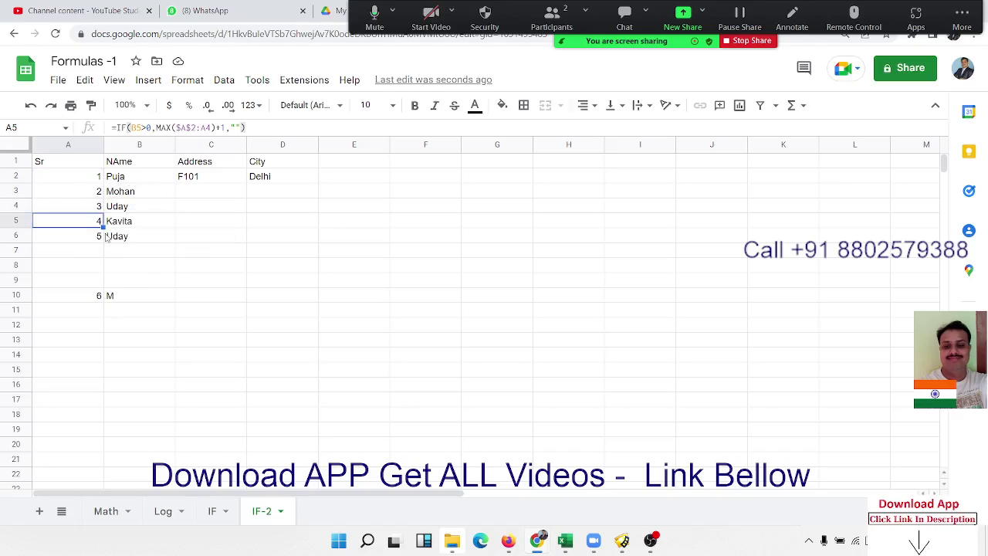
double_click(98, 236)
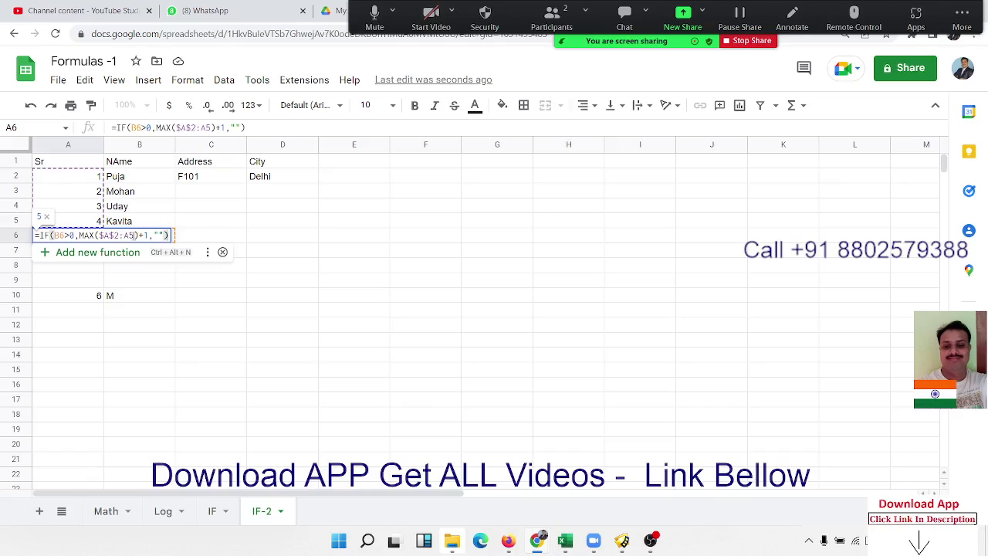
click(132, 236)
key(Escape)
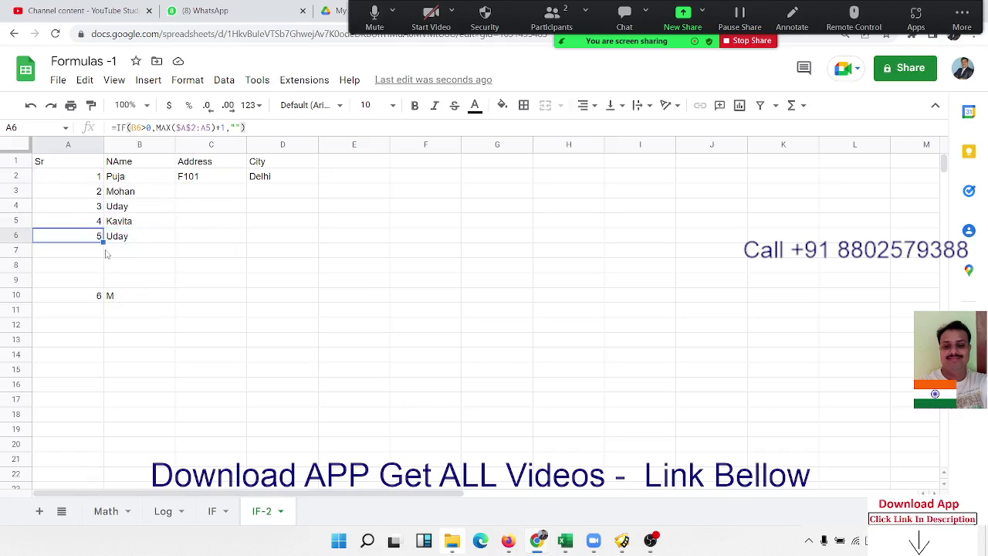
click(100, 297)
double_click(100, 297)
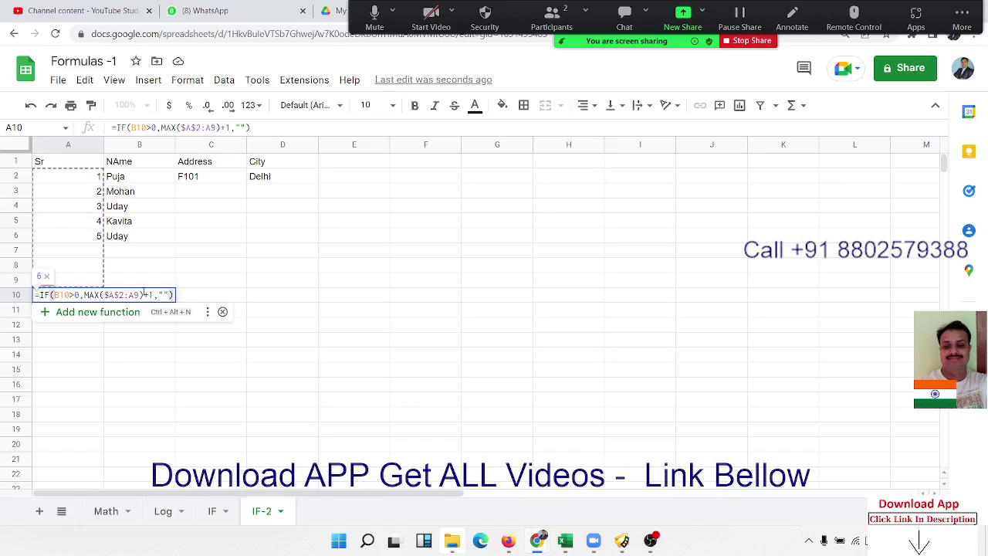
Step: Commit the serial-number formula in A10 and review the Sr values in A2:A9
key(Return)
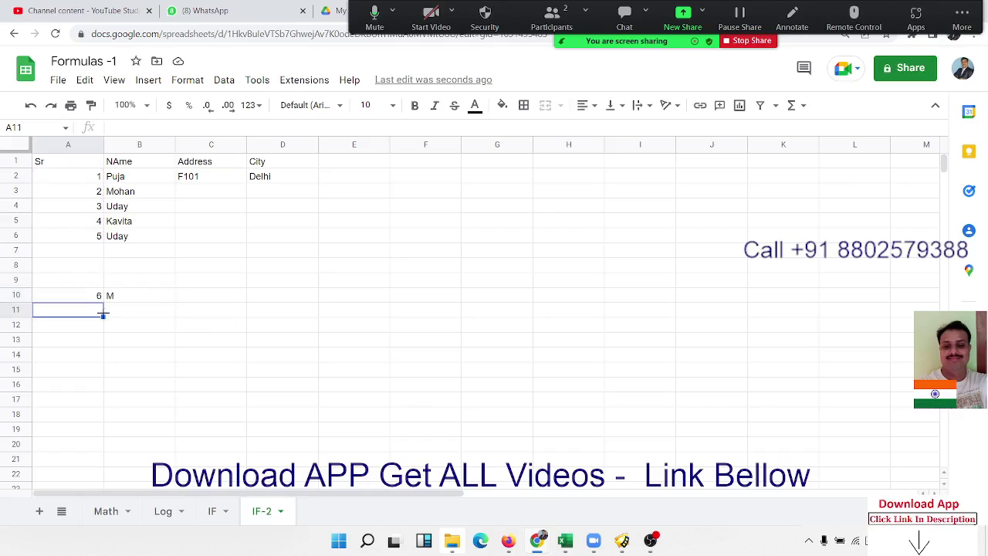
click(90, 274)
drag(90, 274, 92, 250)
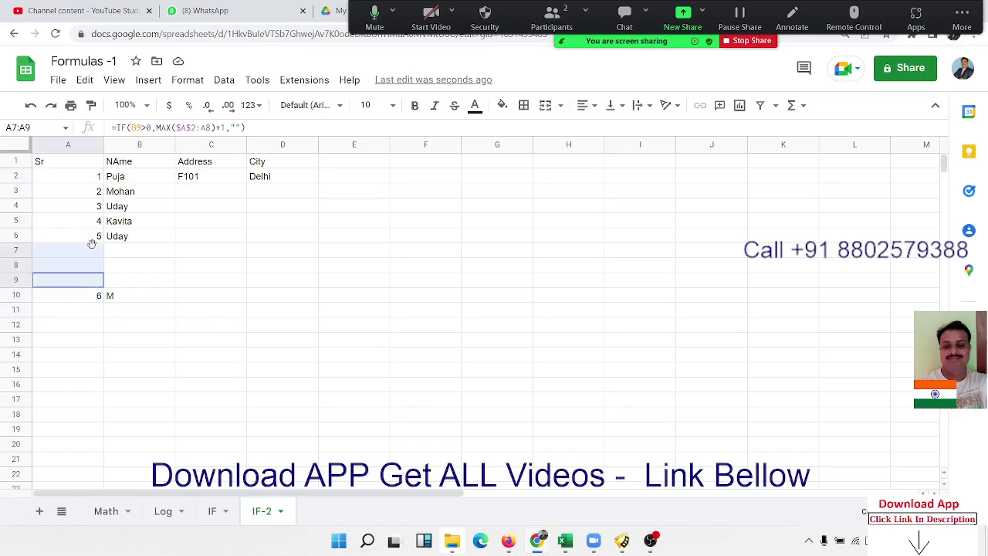
drag(96, 179, 95, 278)
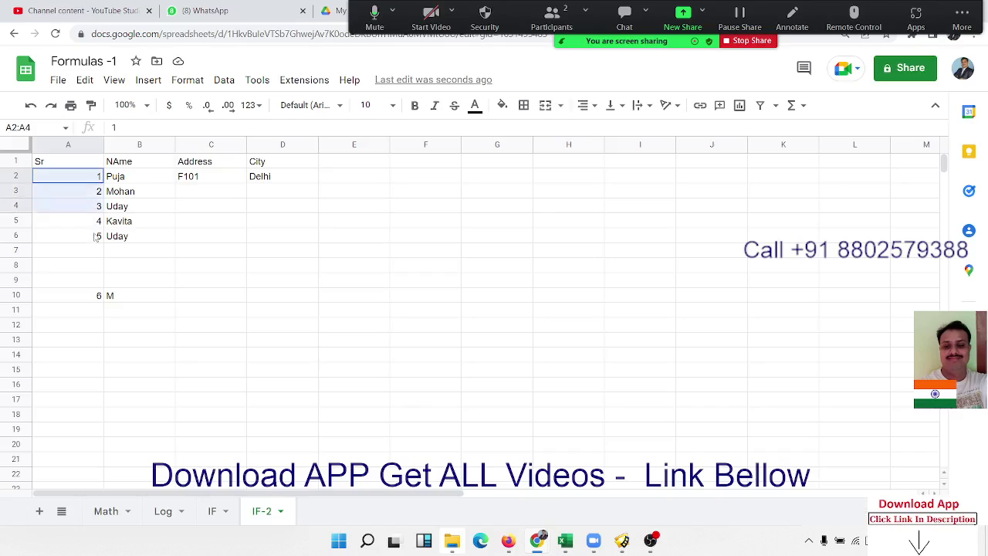
Step: Enter the name 'uday' in B8 so it gets serial 6
click(123, 265)
text(u)
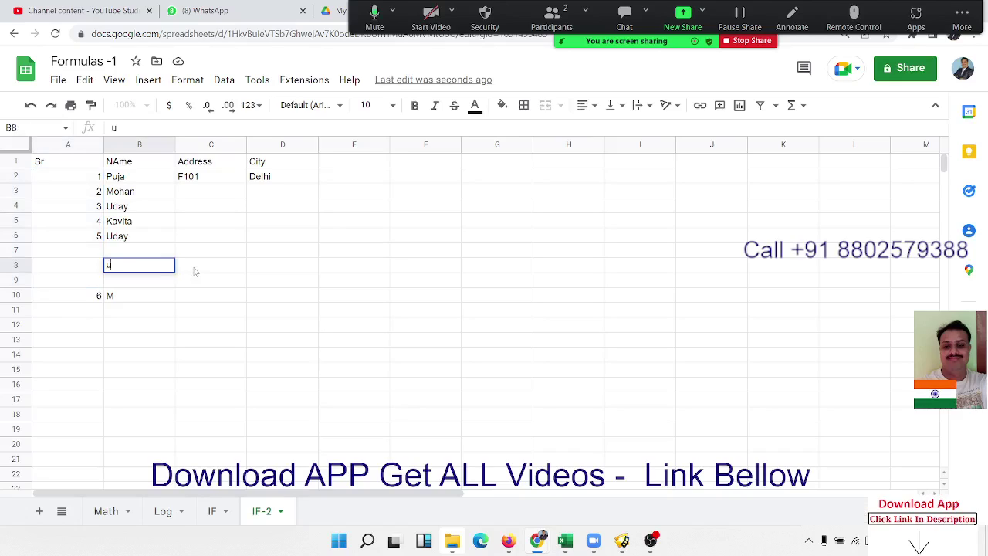
text(day)
key(Return)
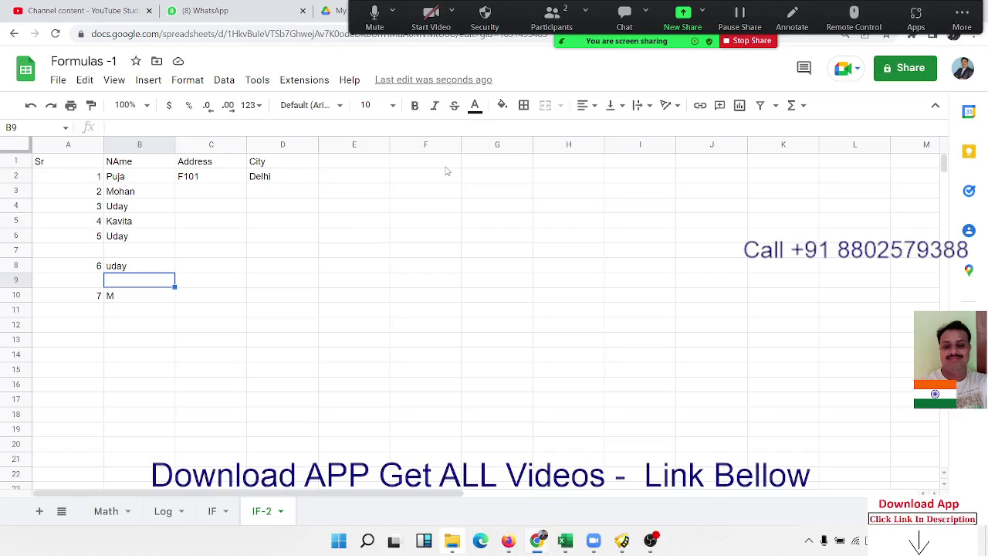
Step: Add the labels 'From' in F3 and 'To' in H3
click(445, 195)
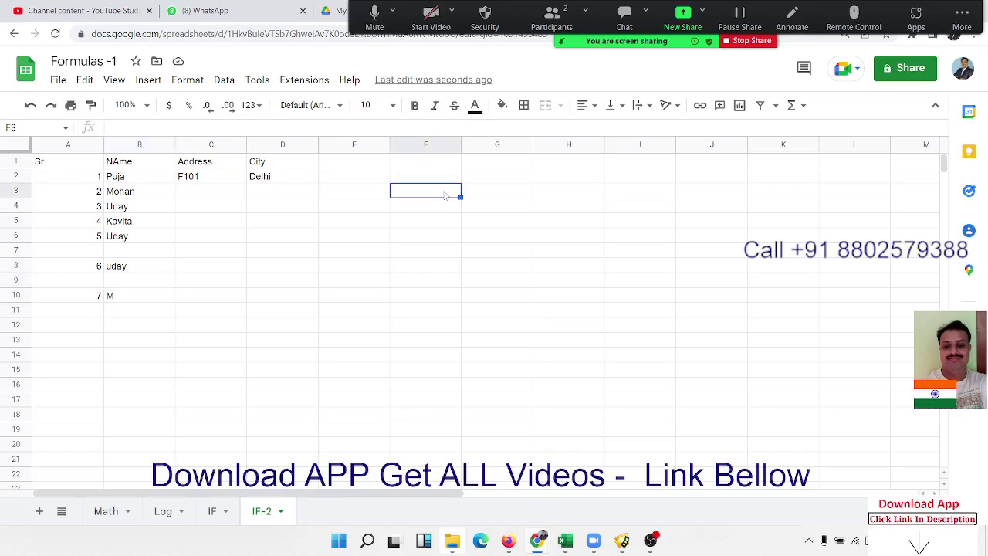
text(F)
text(rom)
key(Right)
key(Right)
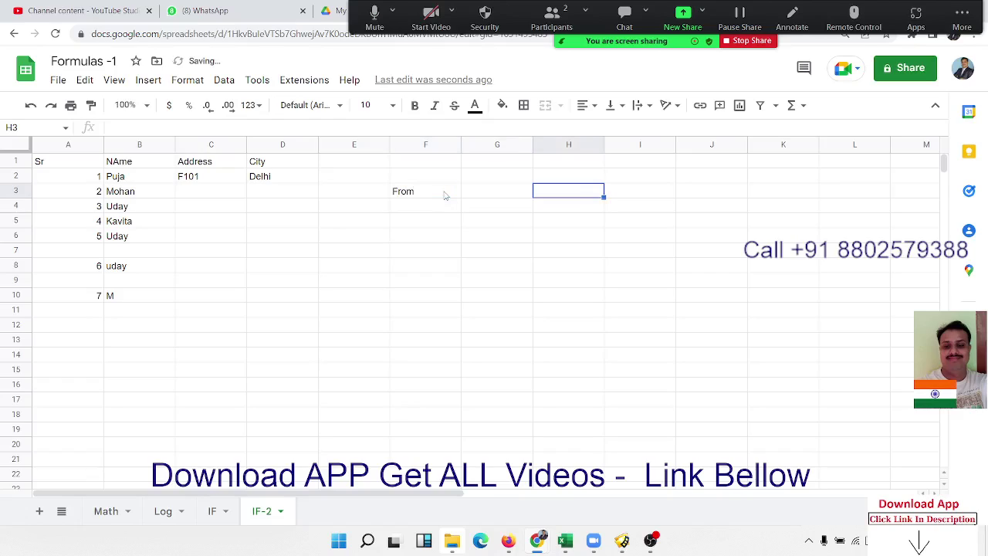
key(Right)
key(Left)
text(T)
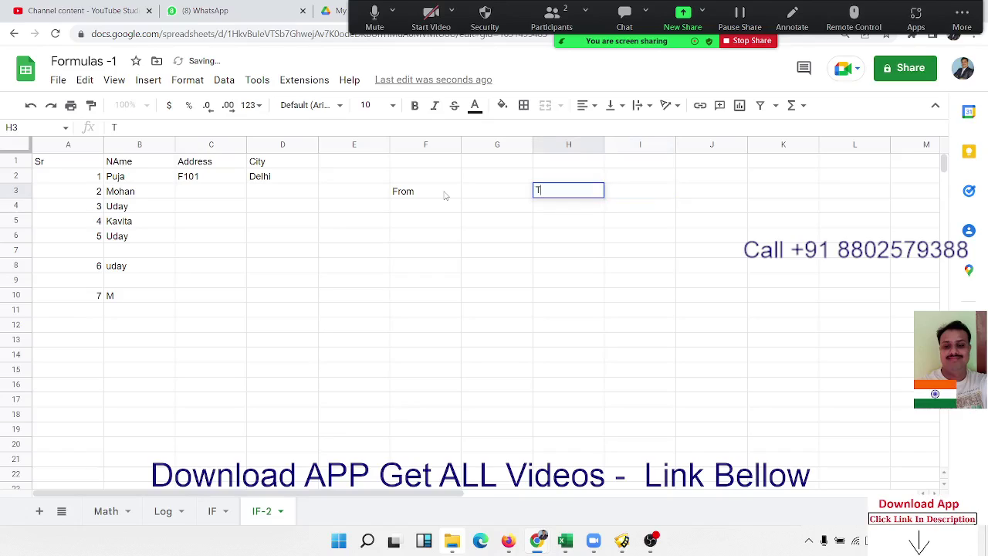
text(o)
key(Down)
key(Down)
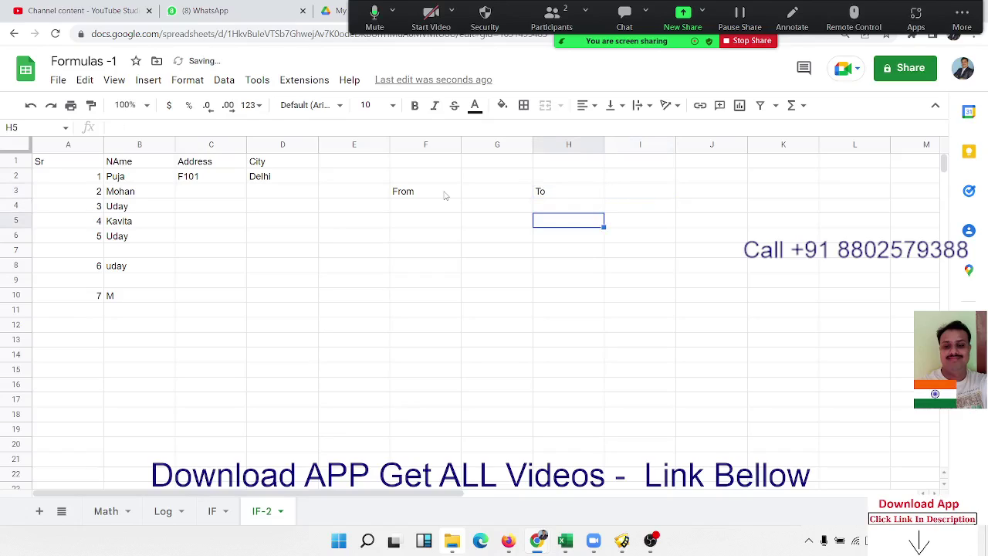
Step: Add the headers 'Sr' in F5 and 'Date' in G5, with starting serial 1 in F6
key(Down)
key(Left)
key(Left)
key(Up)
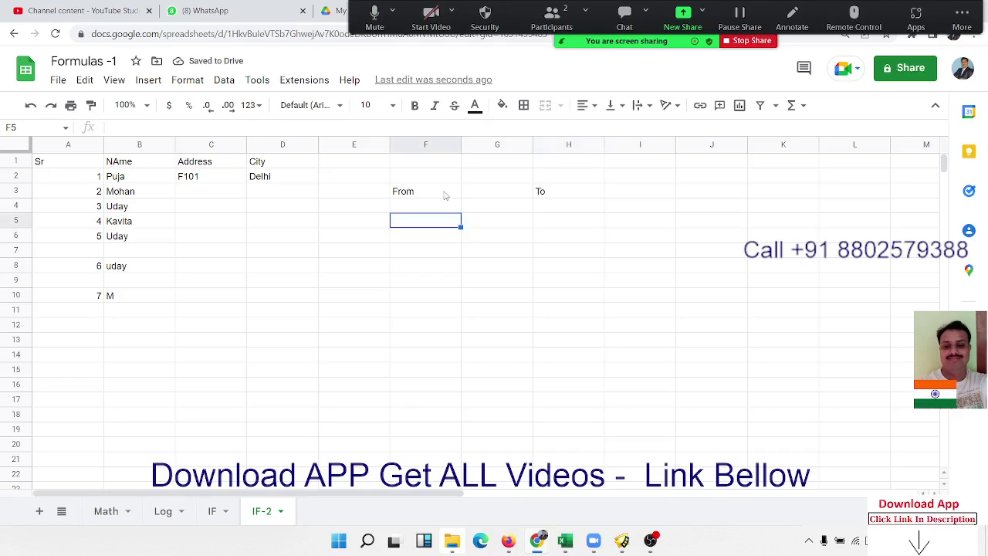
text(Sr)
key(Tab)
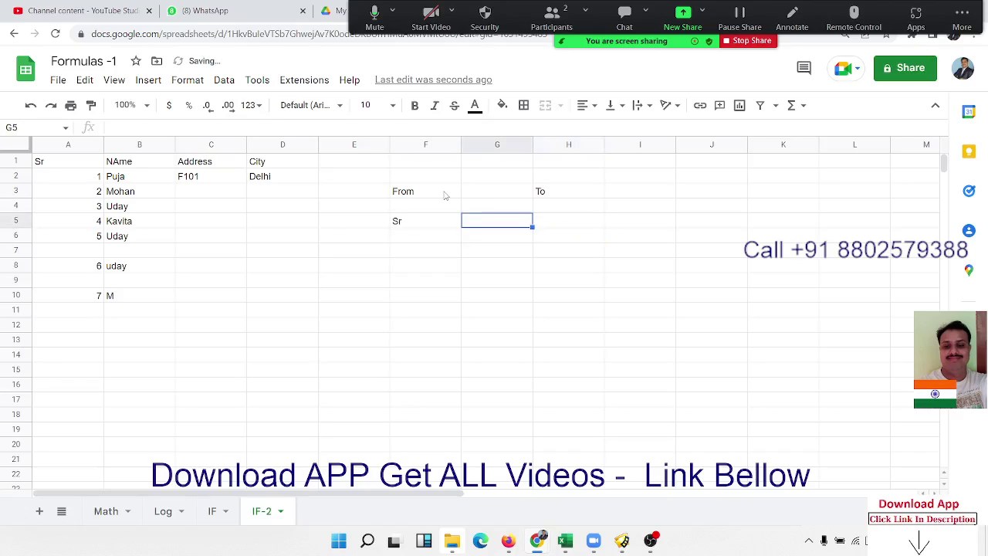
text(Date)
key(Return)
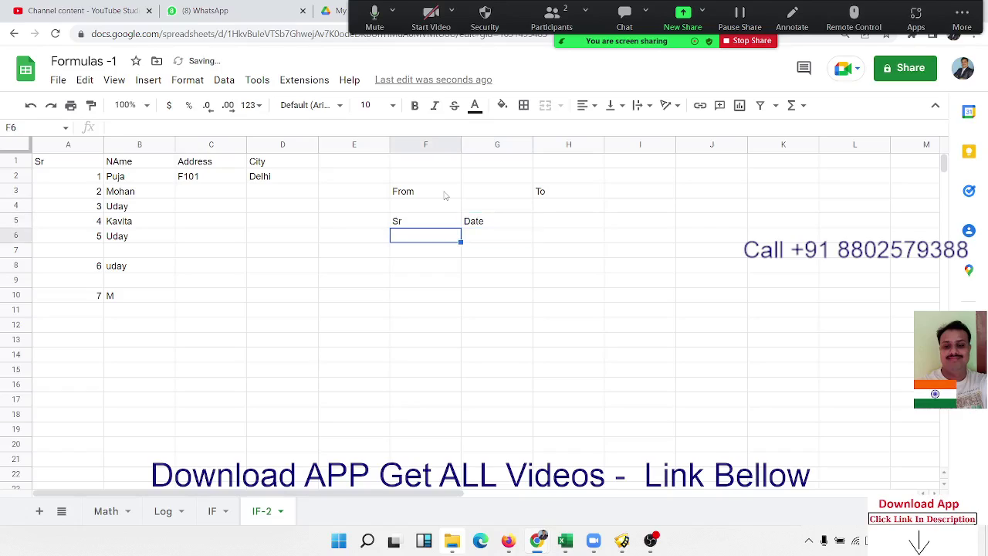
text(1)
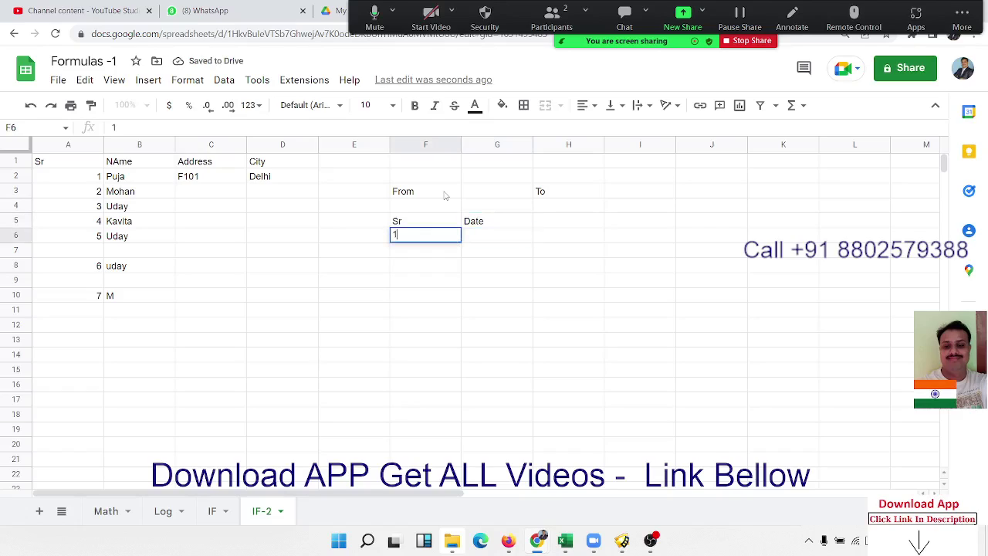
key(Return)
Step: Set the To value in I3 to 10
key(Right)
key(Right)
key(Right)
key(Right)
key(Up)
key(Up)
key(Up)
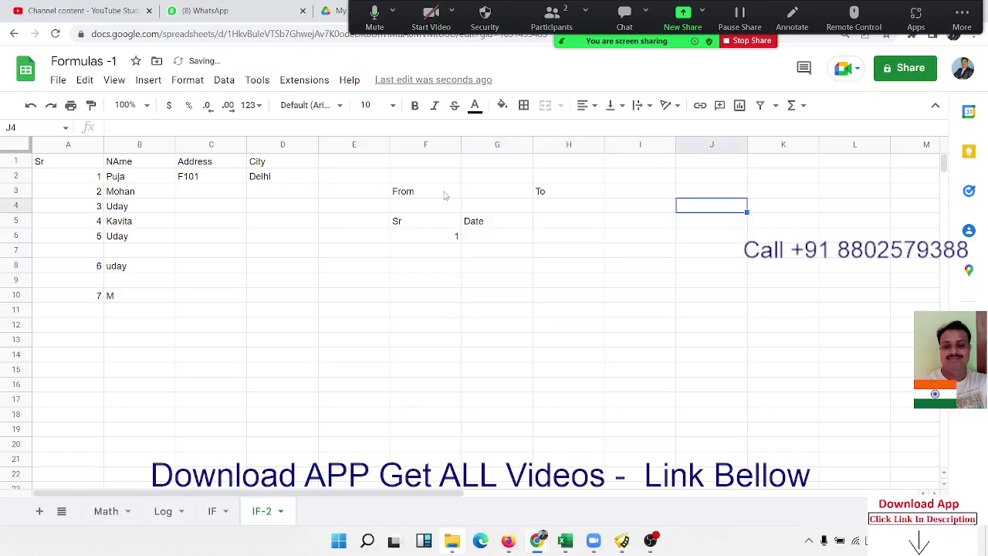
key(Left)
key(Up)
text(10)
key(Return)
key(Down)
key(Down)
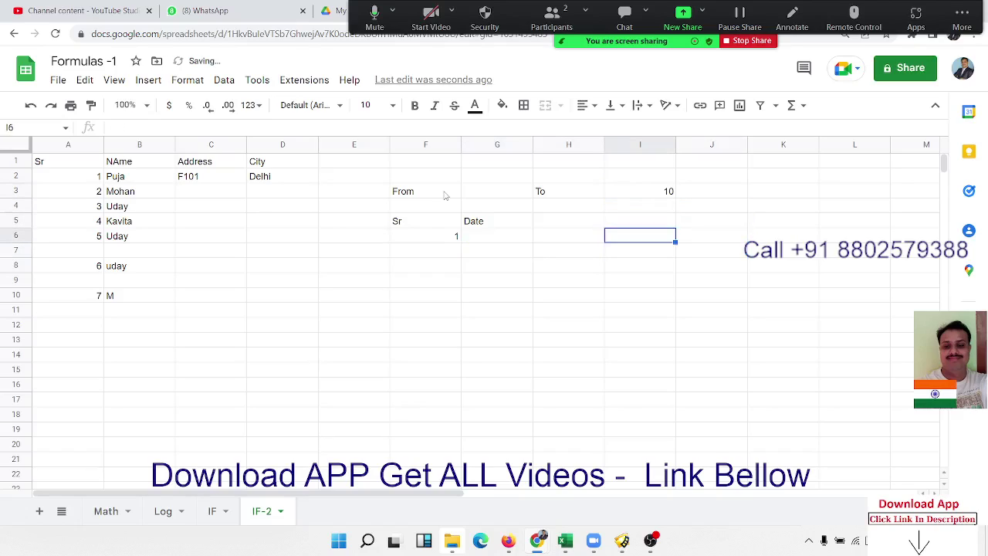
key(Left)
key(Left)
key(Left)
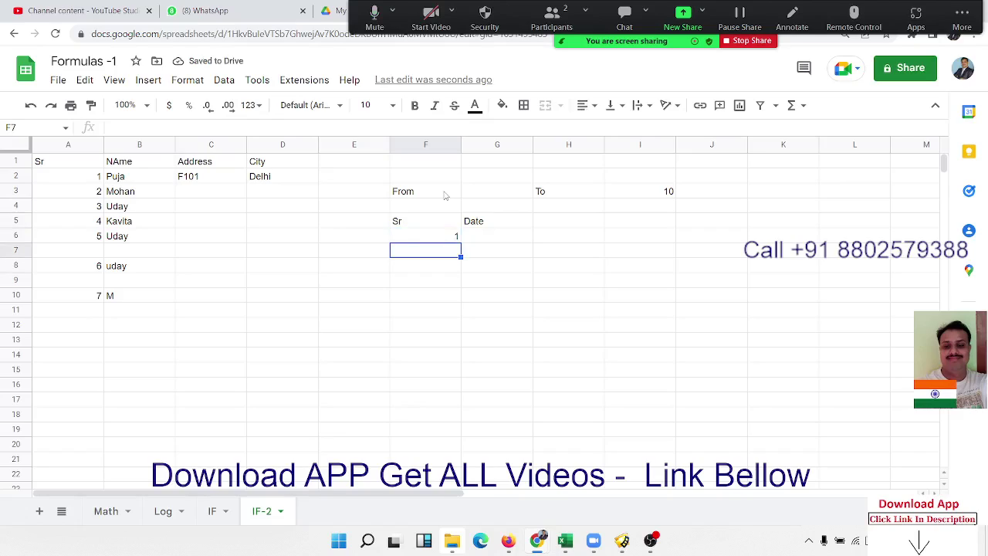
Step: Enter =IF(F6+1>I3,"",F6+1) in F7 to produce the next serial
text(=IF)
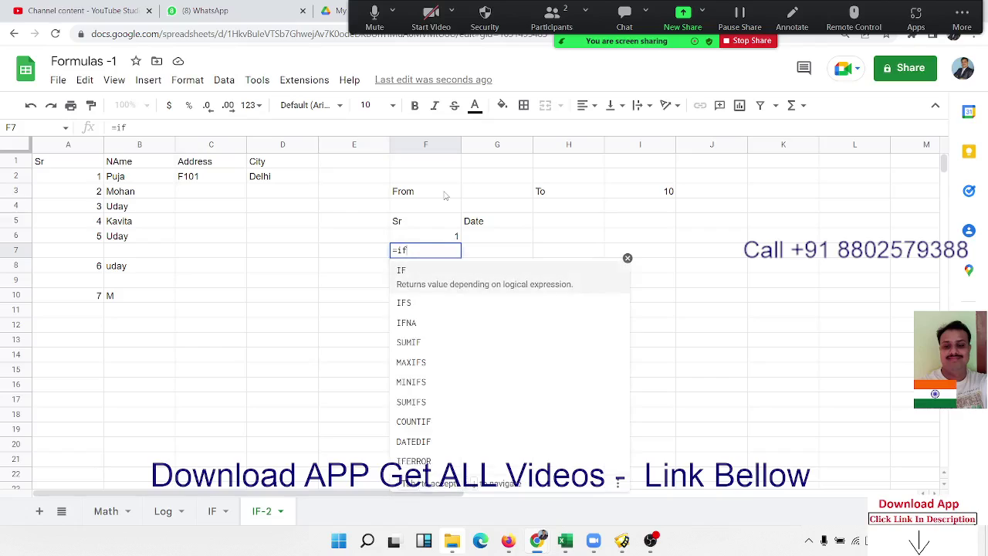
text(()
key(Up)
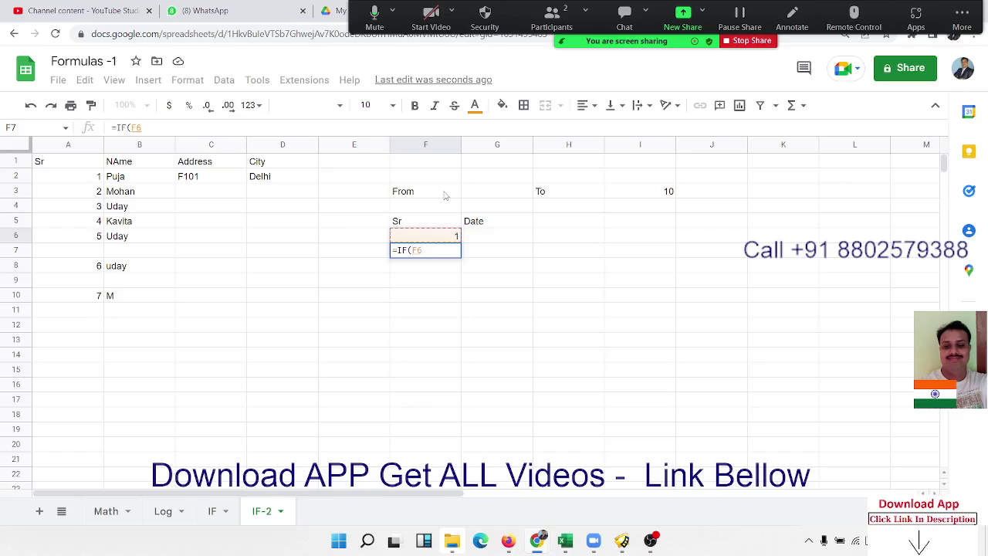
text(+1)
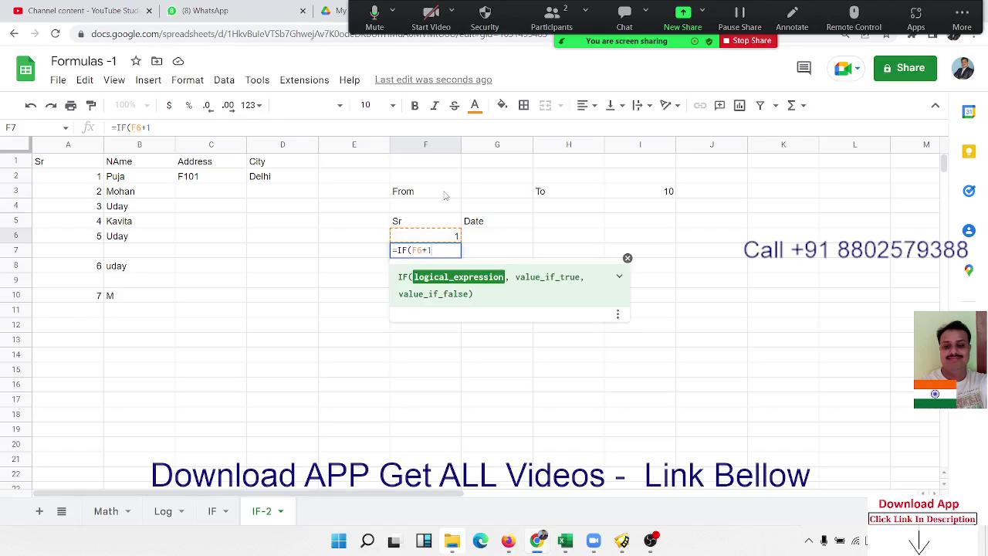
text(>)
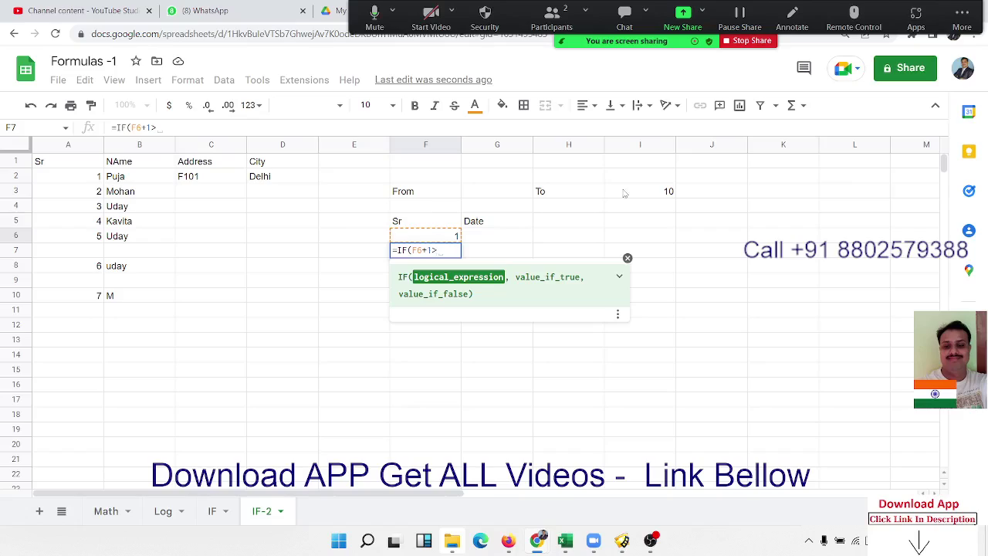
click(639, 191)
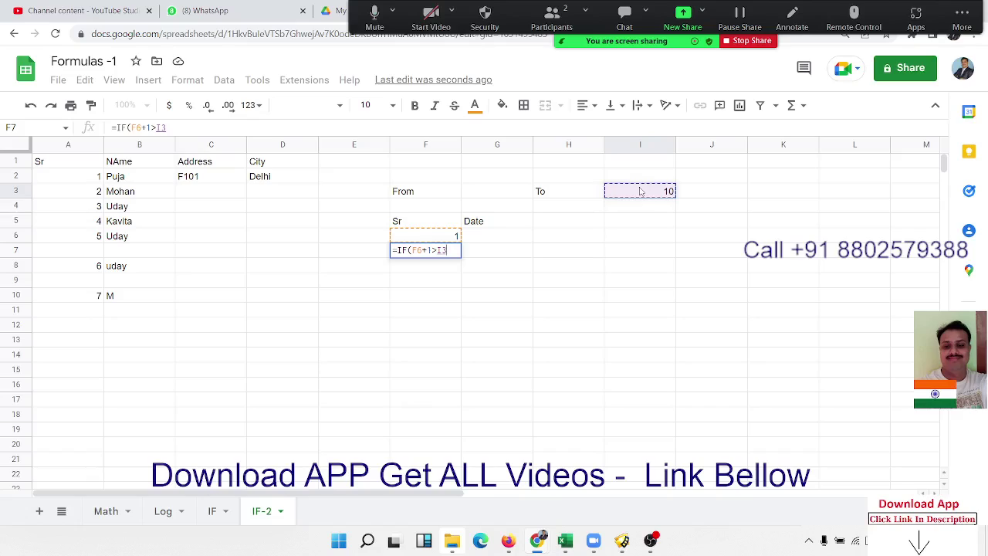
text(,"")
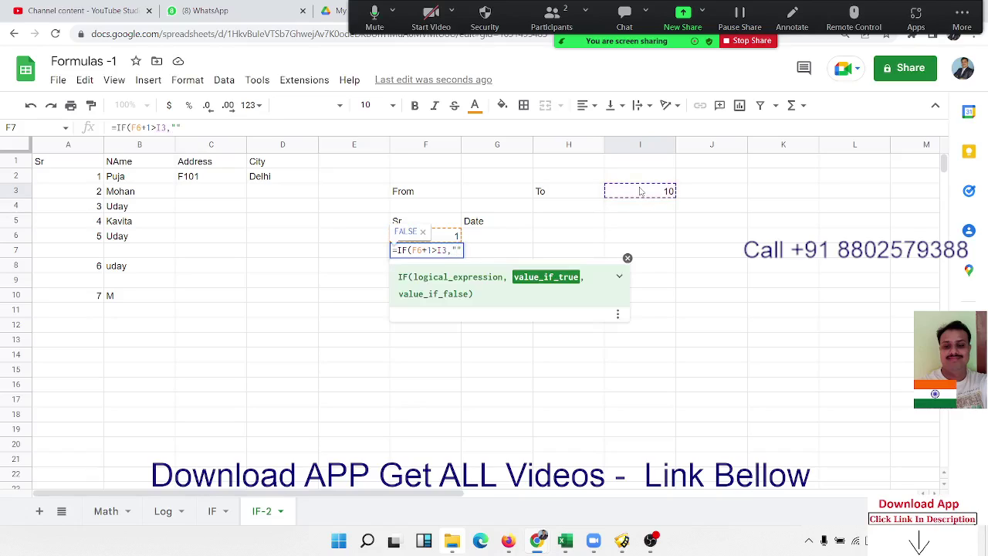
text(,)
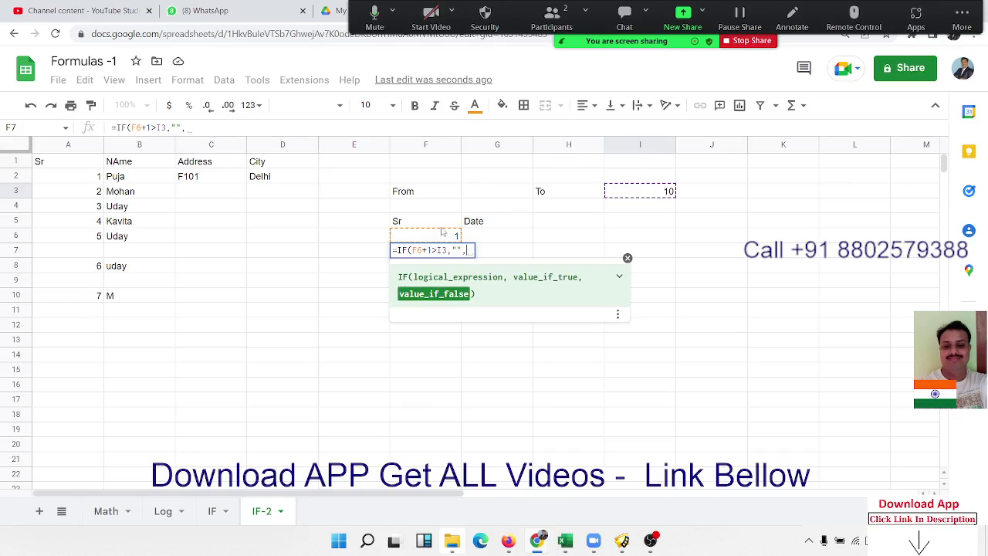
click(443, 236)
text(+)
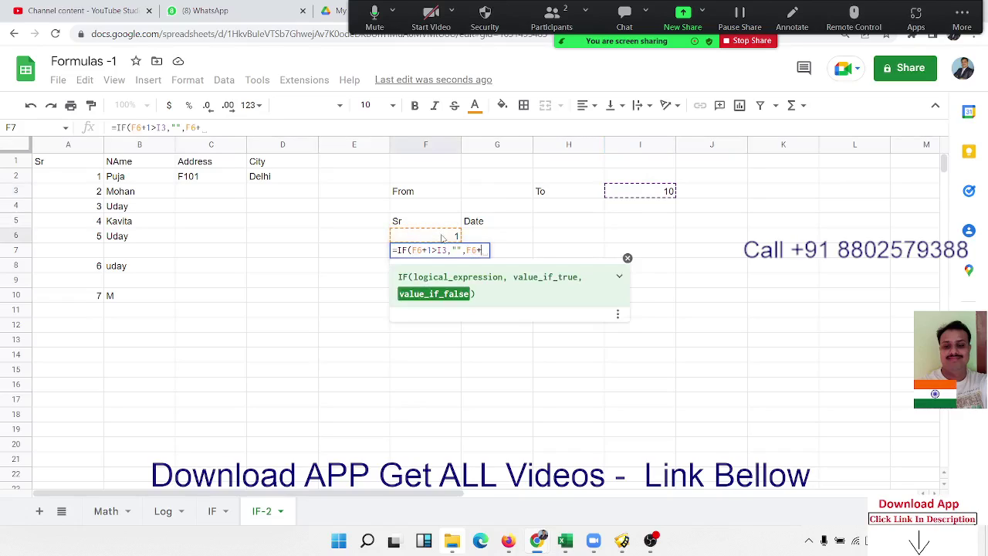
text(1)
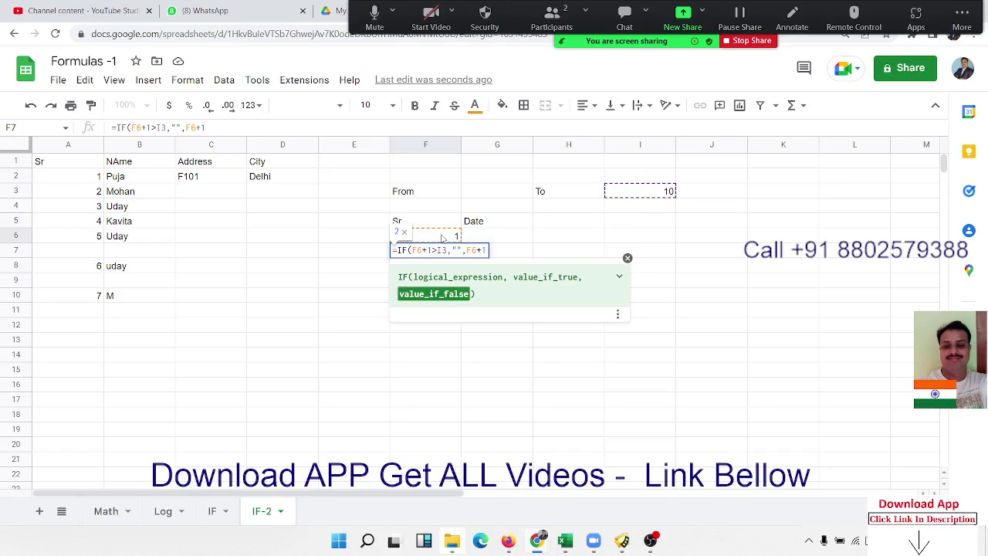
key(Return)
Step: Make the I3 reference in F7's formula absolute as $I$3
key(Up)
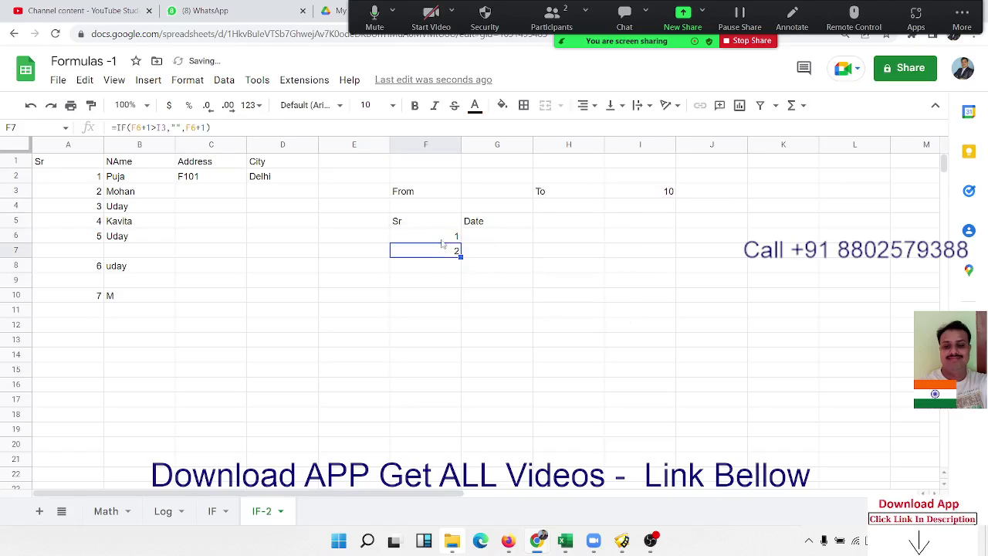
double_click(443, 251)
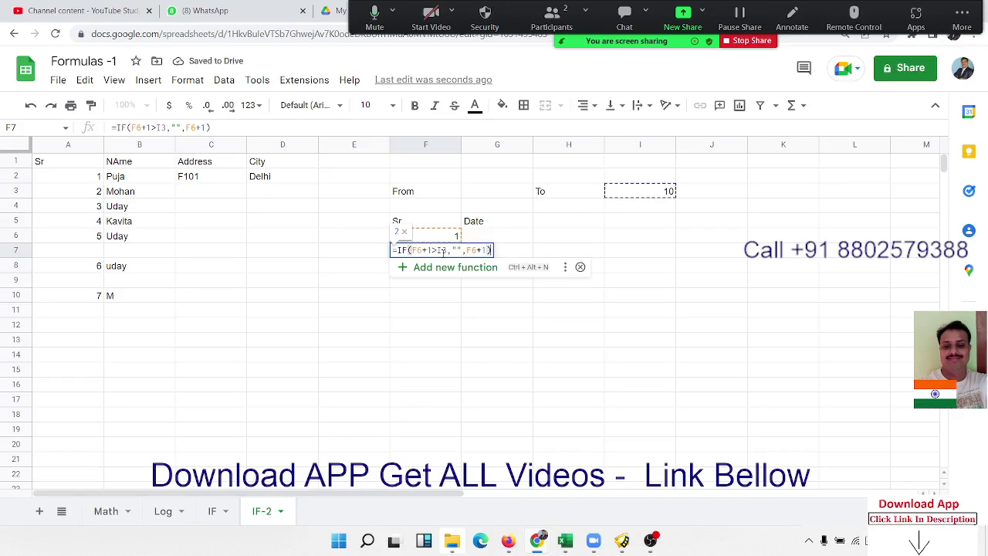
click(442, 250)
key(F4)
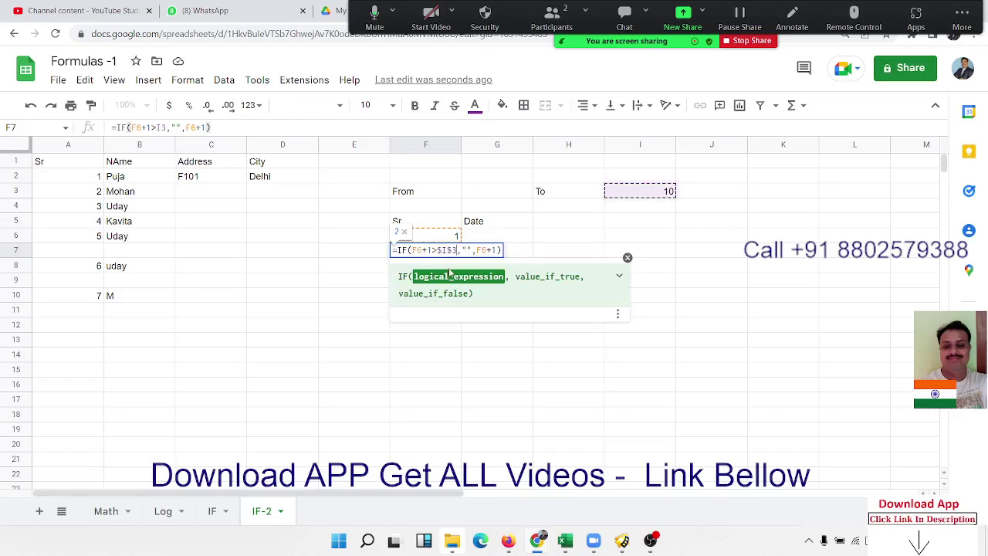
key(Return)
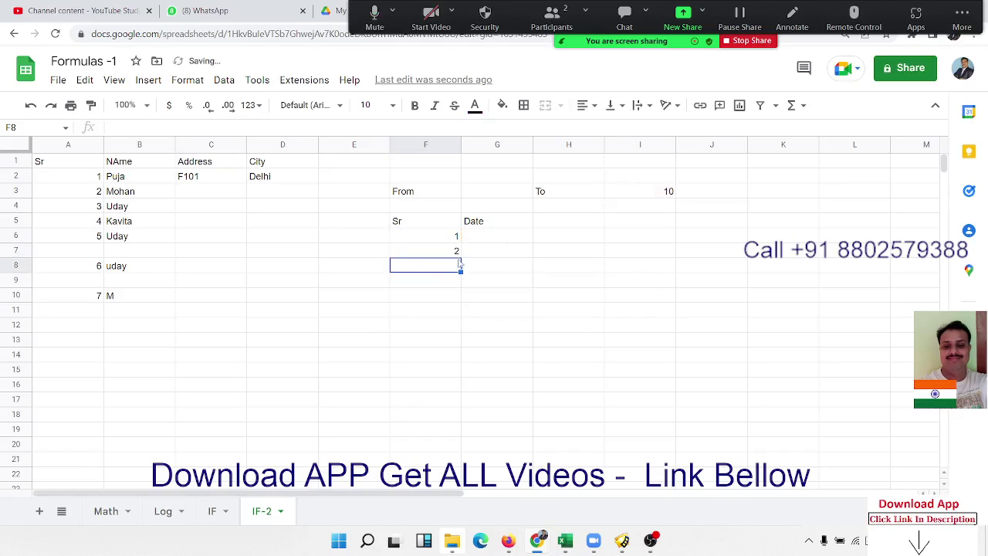
key(Up)
Step: Fill F7's formula down to F21 and inspect the blank F16 and the restarted count in F17
drag(459, 256, 458, 461)
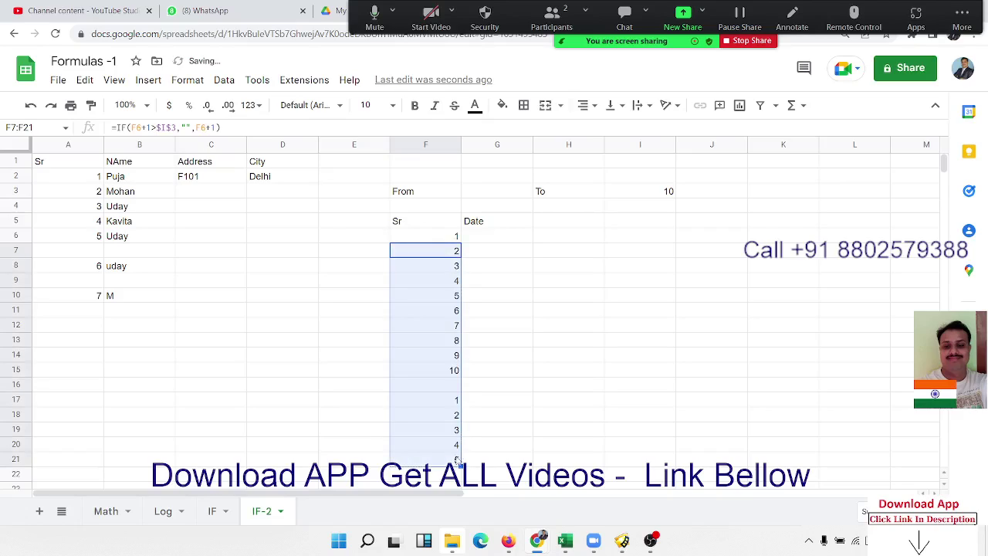
click(452, 387)
click(459, 401)
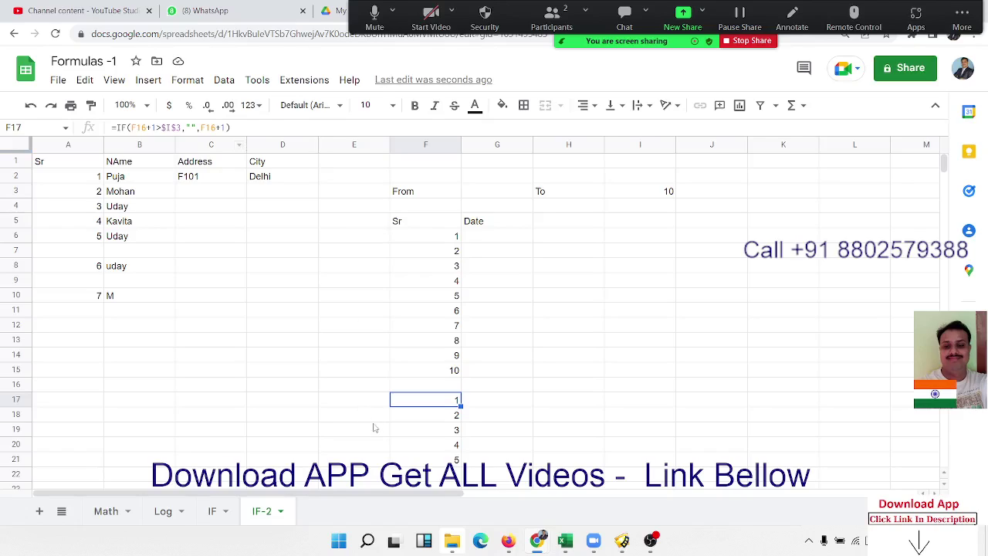
click(444, 389)
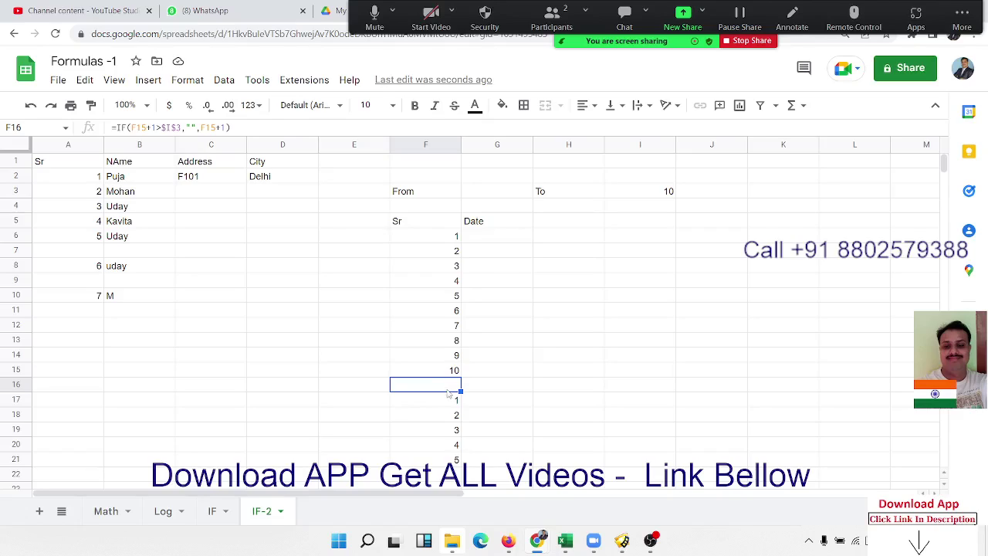
click(456, 254)
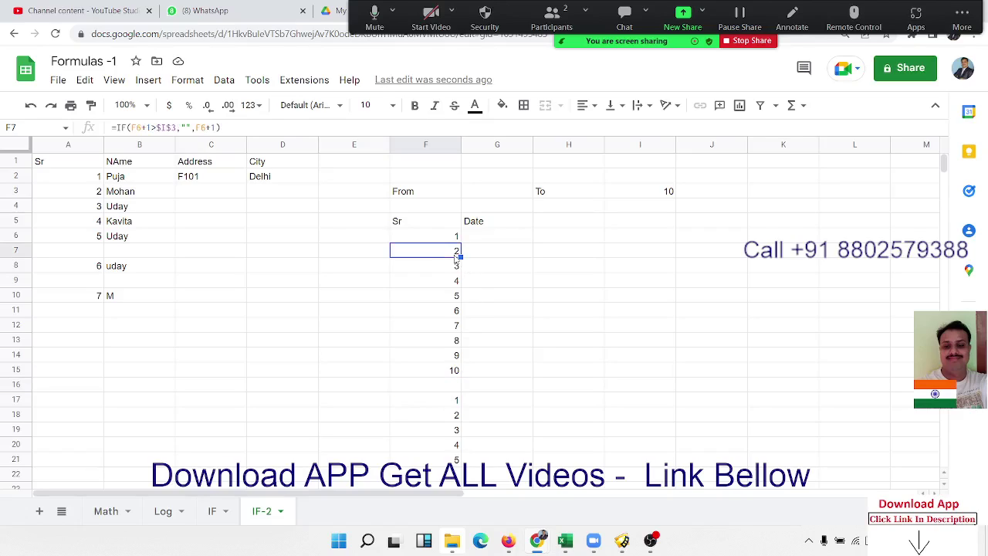
Step: Change F7's condition to MAX($F$6:F6)+1>$I$3, keeping F7 showing 2
double_click(456, 252)
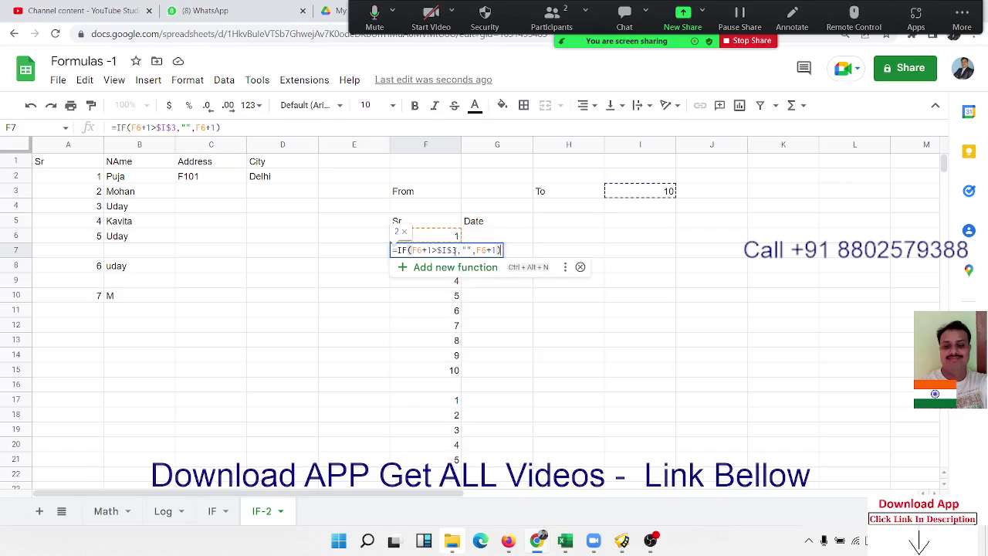
drag(434, 250, 411, 251)
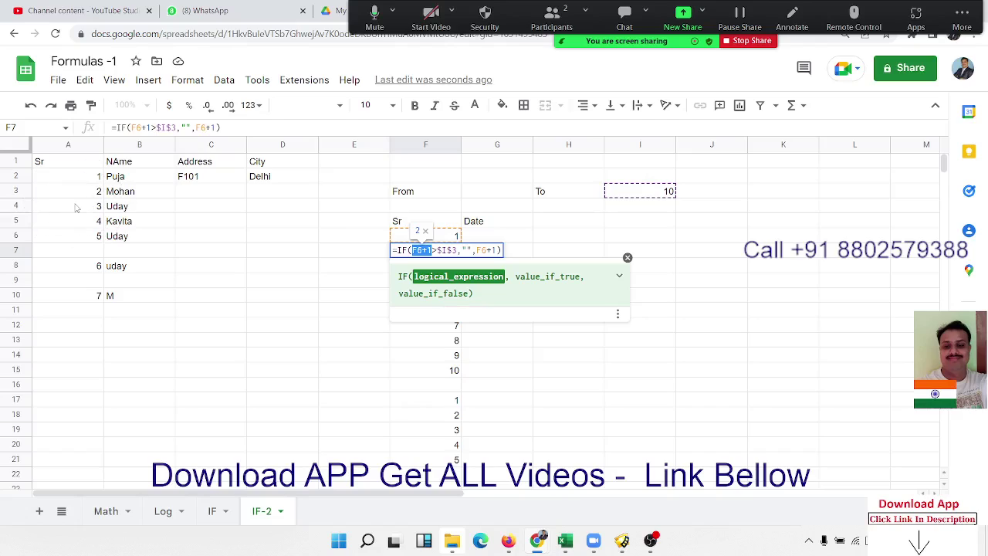
text(ma)
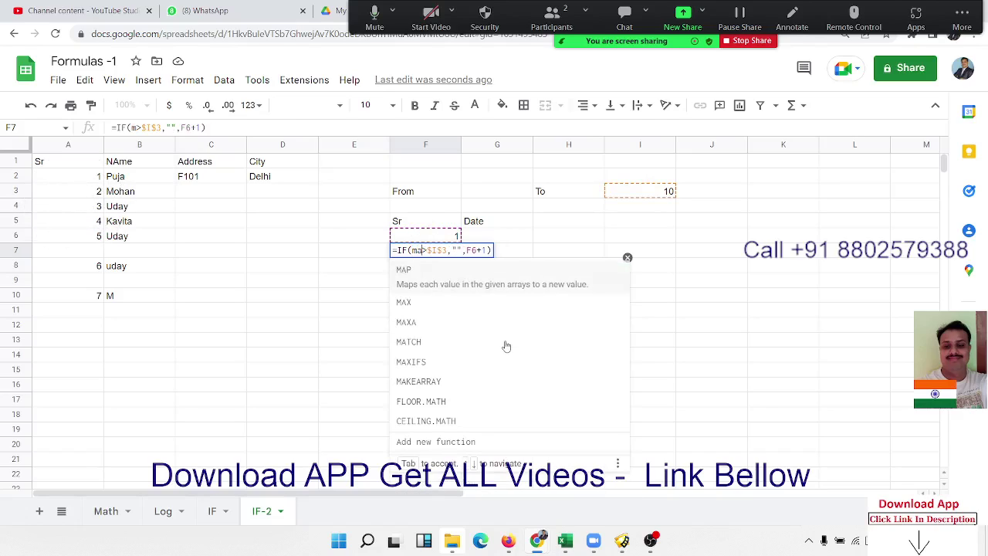
text(x)
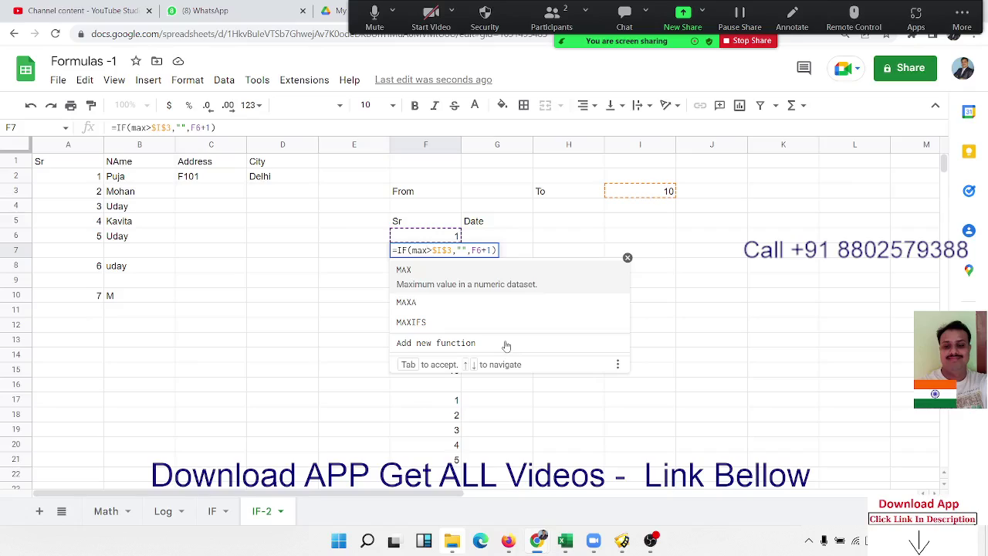
text(()
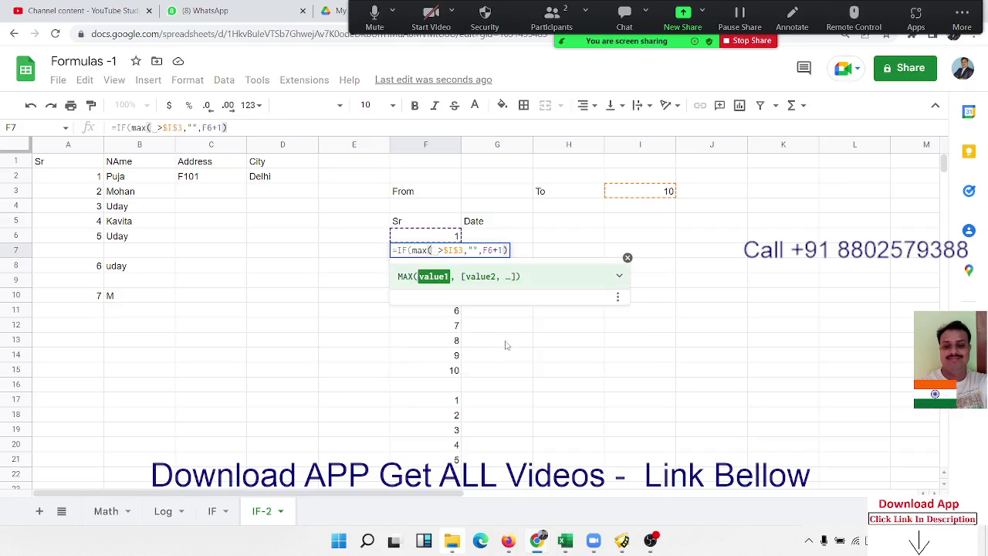
text(f)
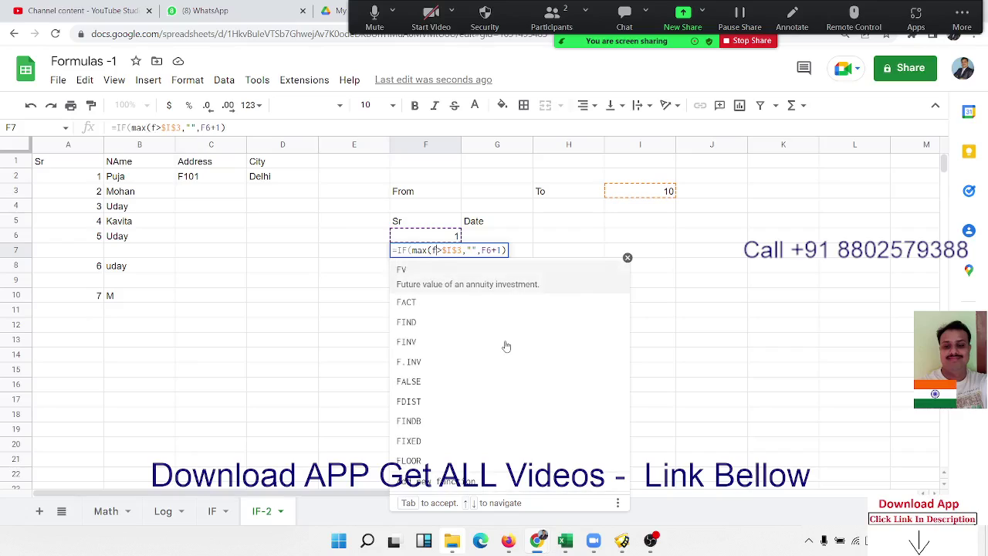
text(6:)
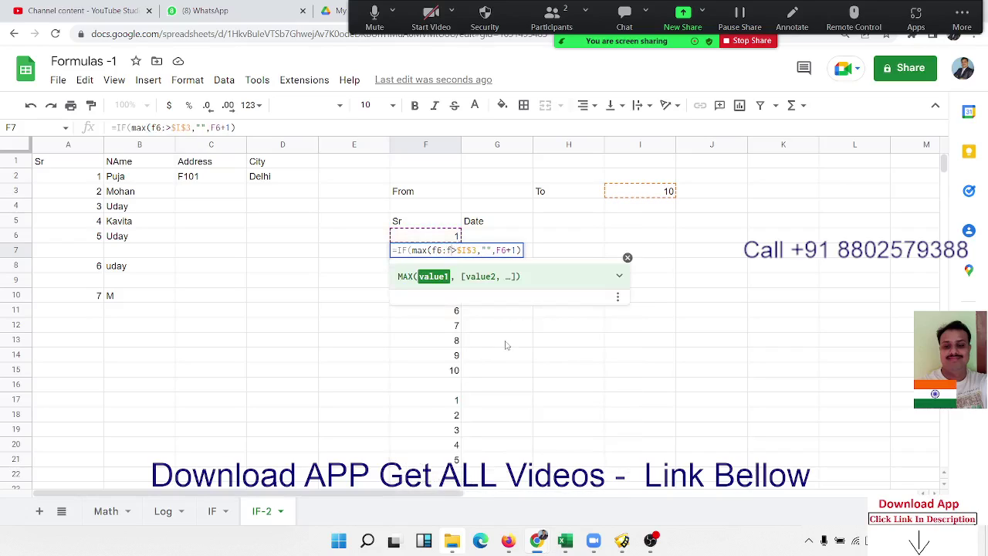
text(f6)
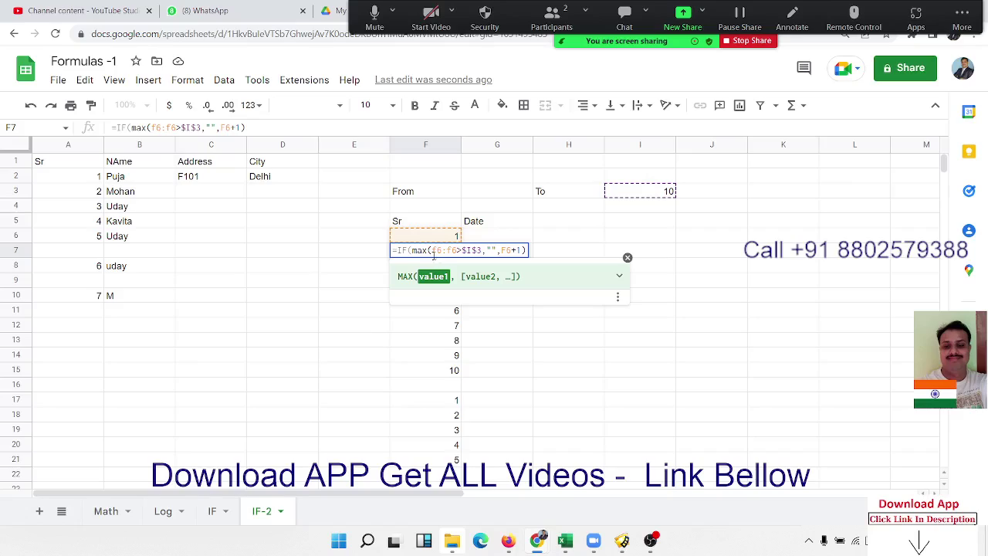
click(430, 251)
text($)
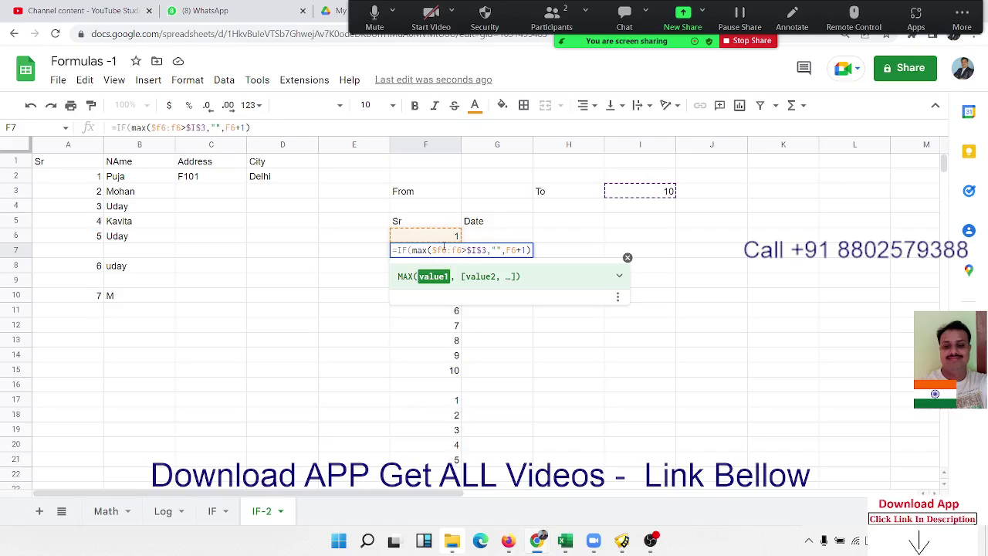
key(Right)
text($6:f6)
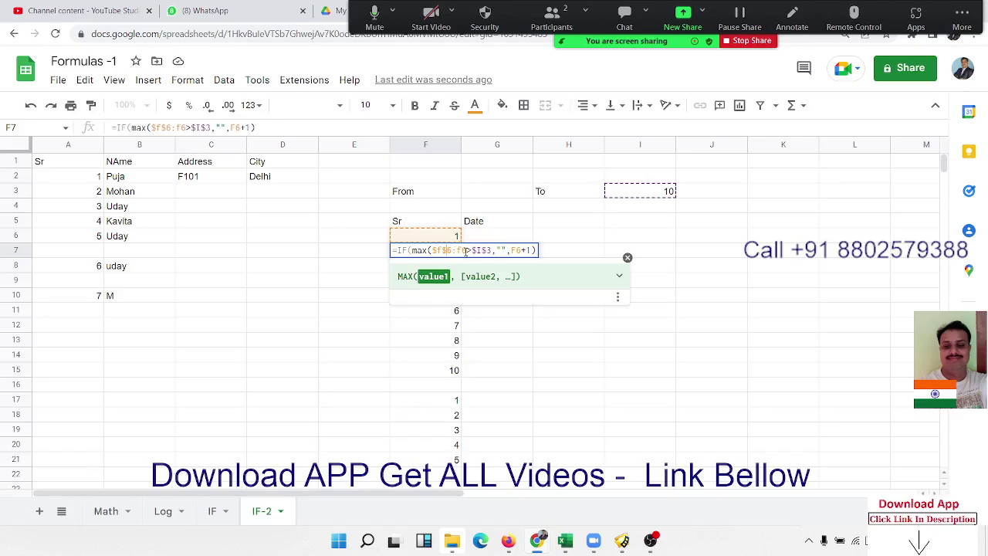
text())
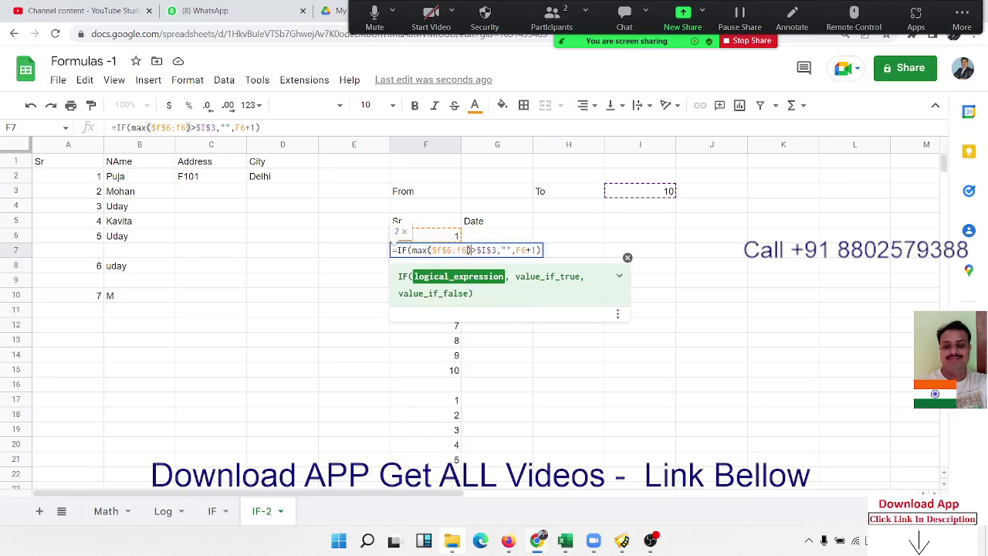
text(+1)
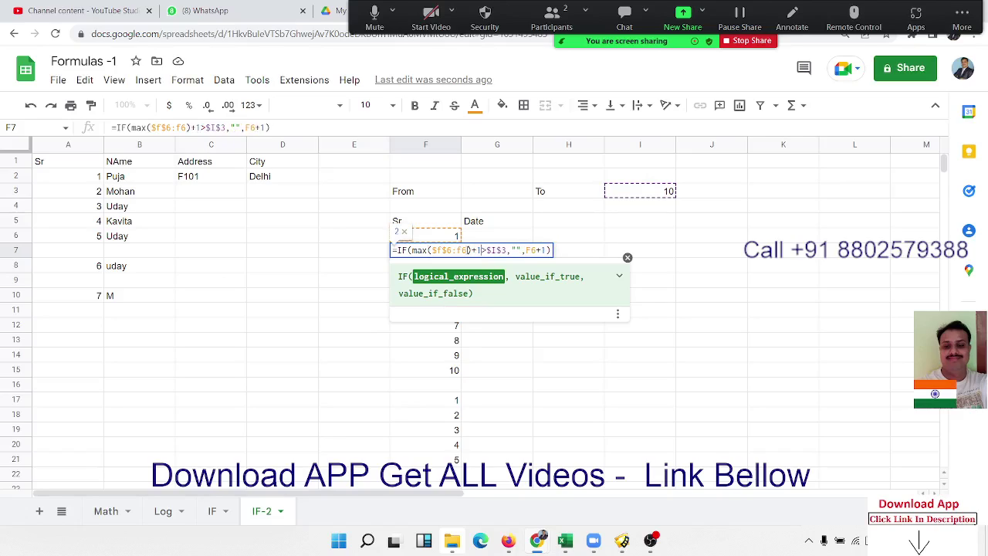
key(Return)
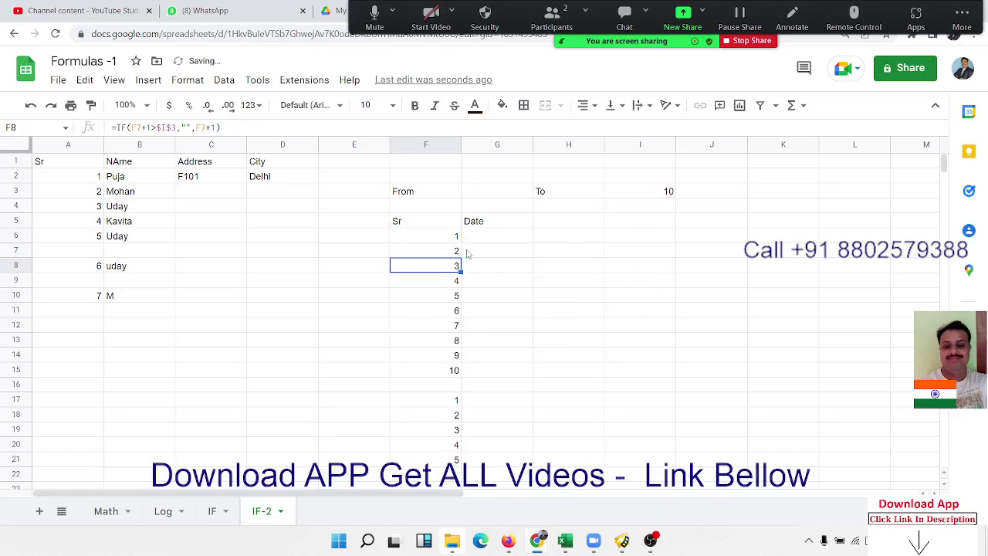
key(Up)
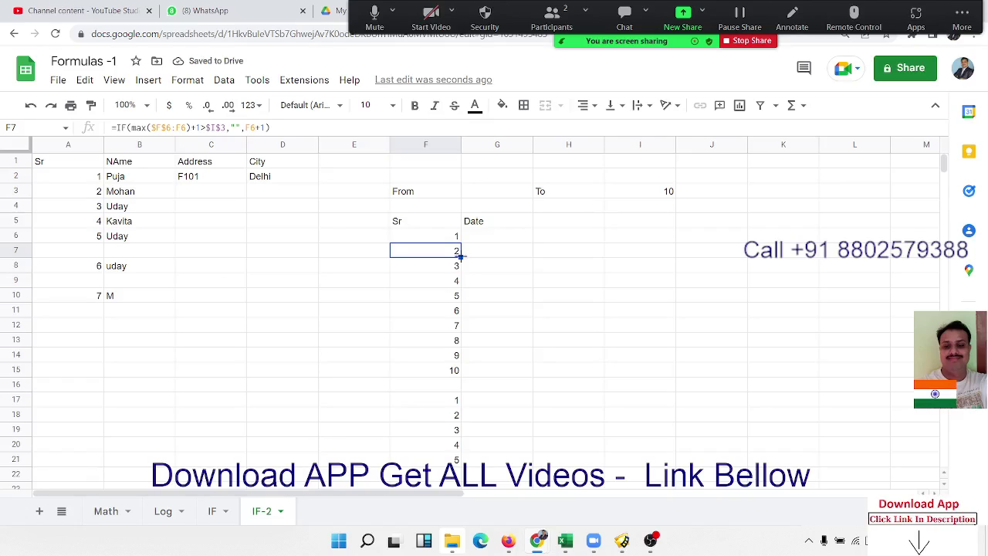
Step: Copy the MAX-based serial formula down column F through F30
drag(461, 258, 463, 459)
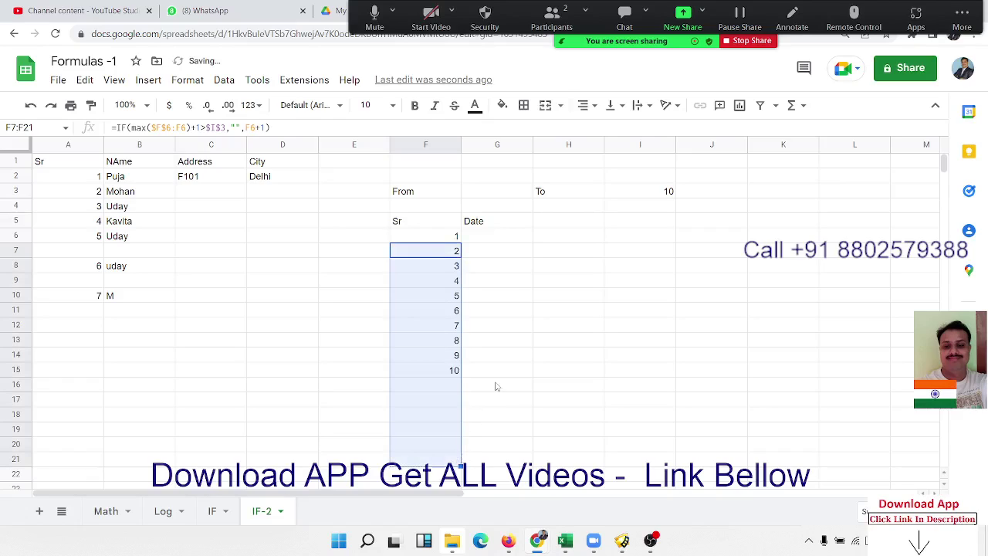
scroll(486, 382, down, 5)
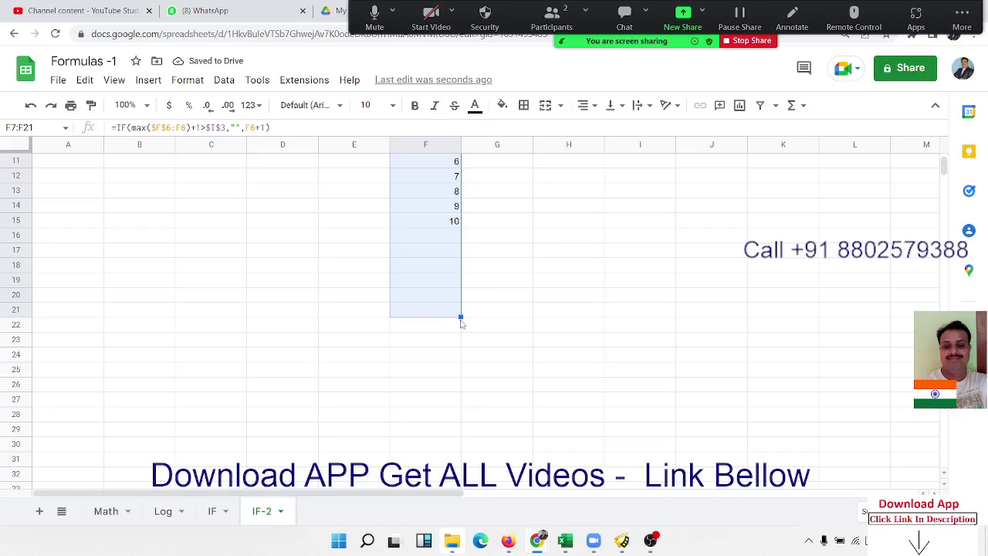
click(491, 325)
click(429, 312)
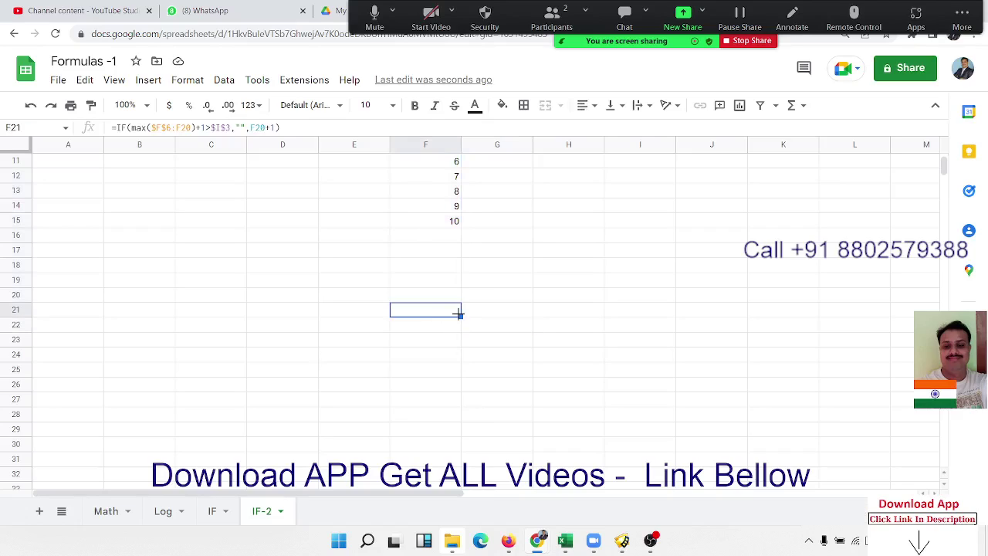
drag(452, 324, 466, 450)
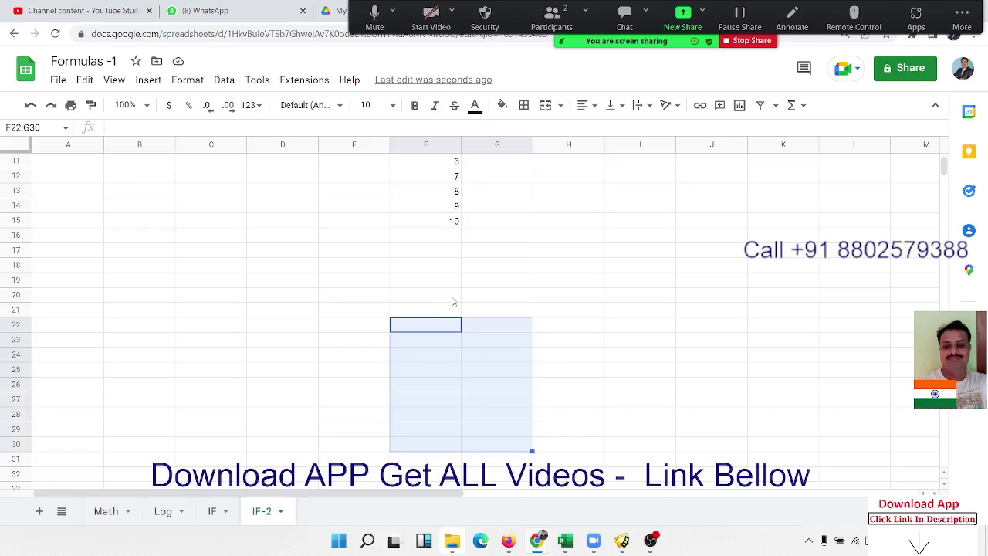
click(610, 313)
click(454, 280)
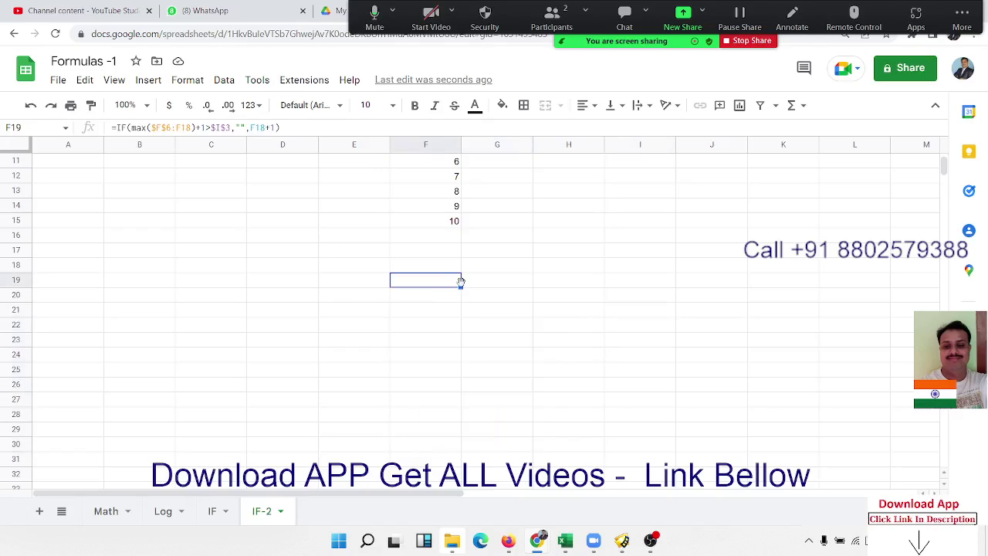
drag(461, 282, 457, 452)
scroll(502, 394, up, 3)
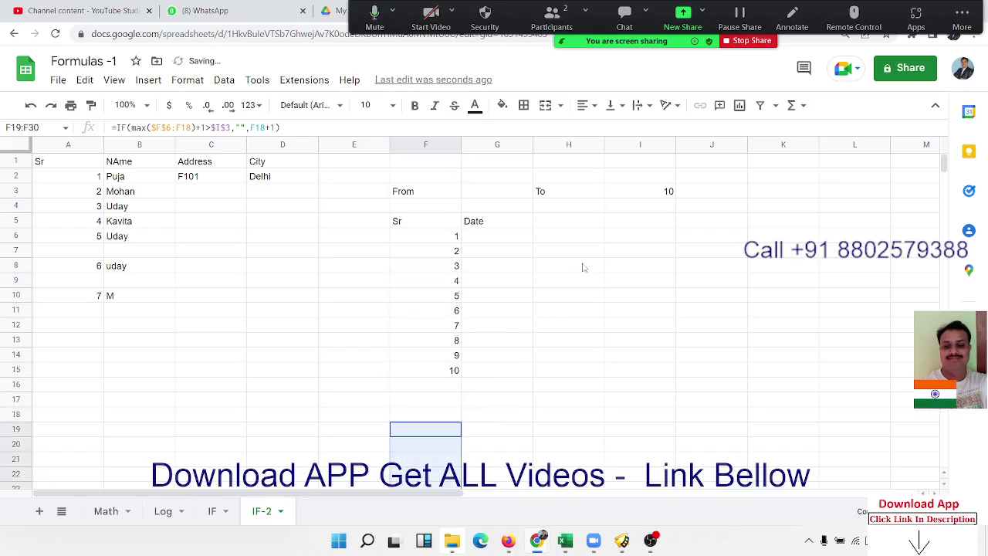
click(664, 190)
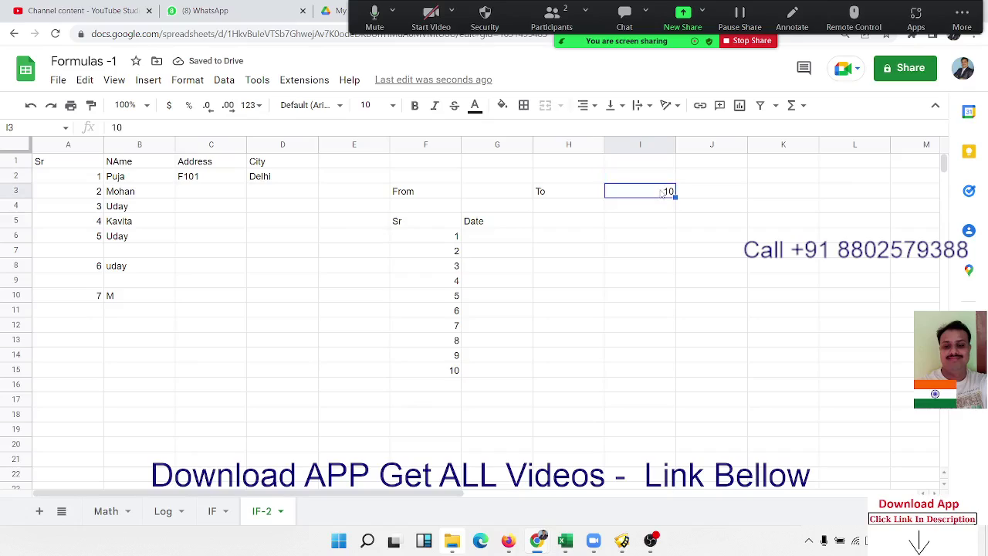
Step: Try To values 15, 20, 5 and 7 in I3 to watch column F adjust
text(15)
key(Return)
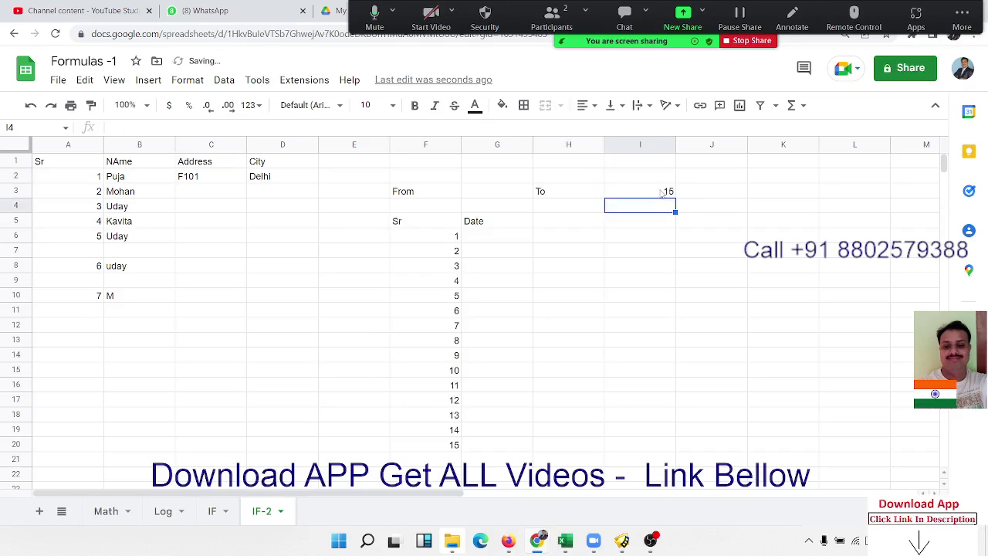
click(661, 191)
text(20)
key(Return)
click(662, 192)
text(5)
key(Return)
click(661, 192)
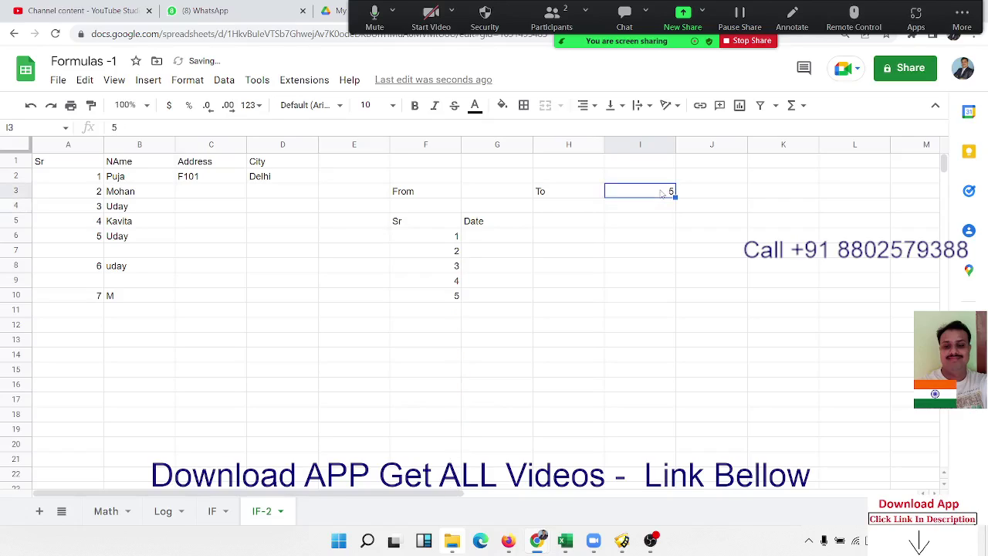
text(7)
key(Return)
Step: Set the To value to 10, then 15, and review F7's formula unchanged
click(661, 192)
text(10)
key(Return)
click(662, 192)
text(15)
key(Return)
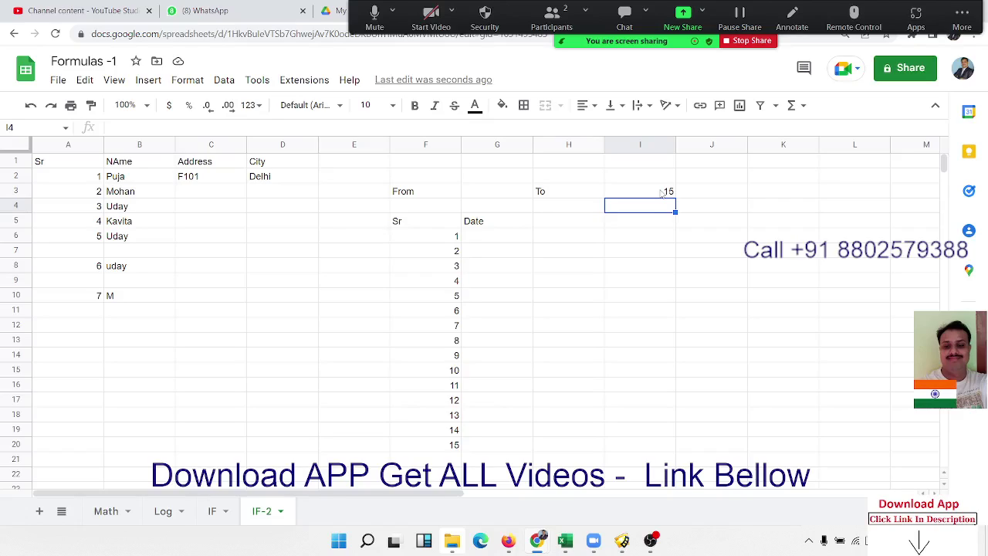
double_click(402, 252)
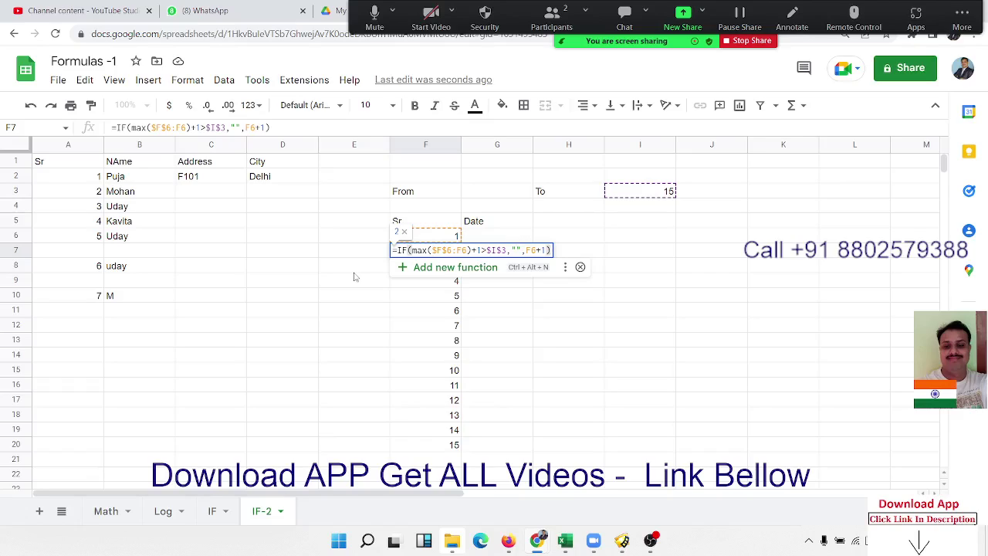
key(ctrl+Return)
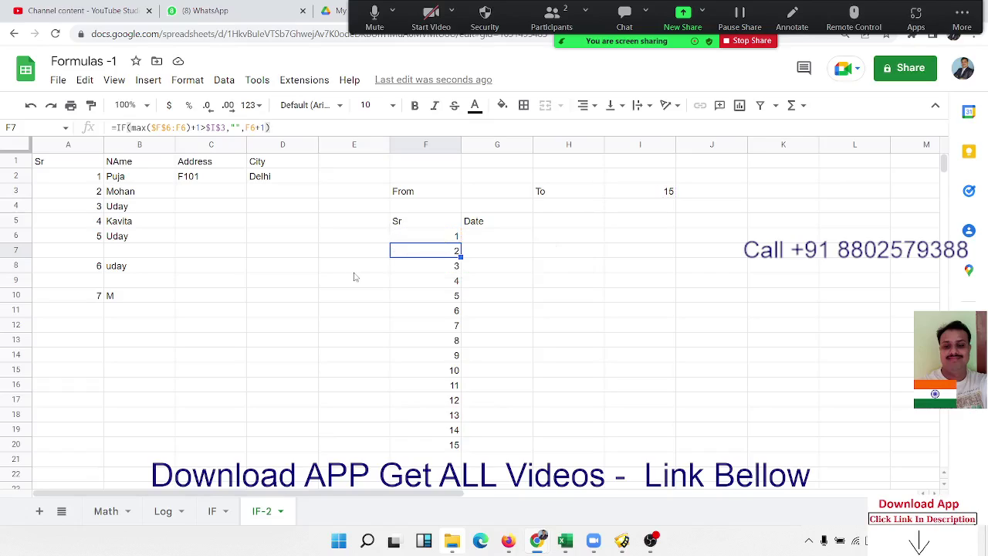
Step: Copy the names B2:B6 into B11:B15 and fill the Sr formula down to A15
click(98, 253)
click(123, 240)
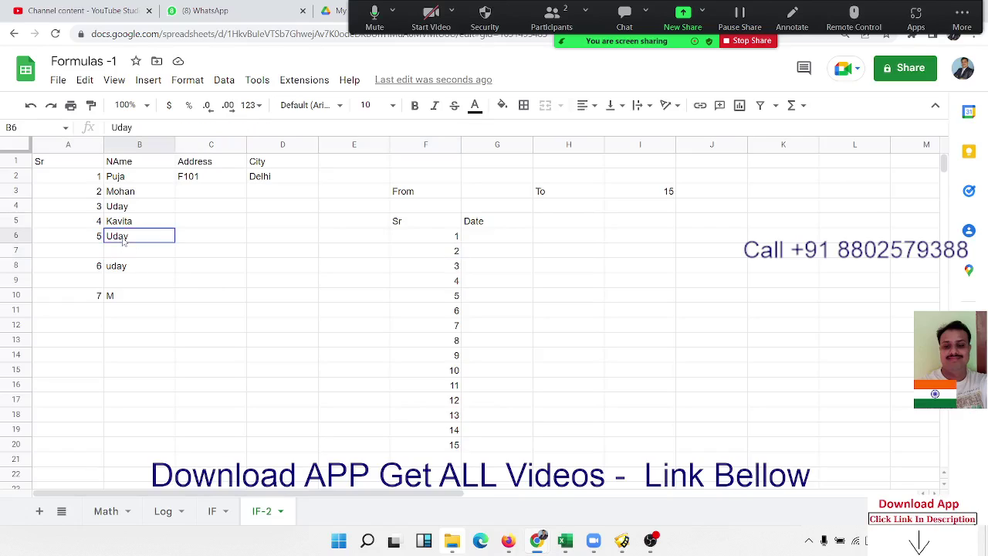
drag(124, 241, 129, 177)
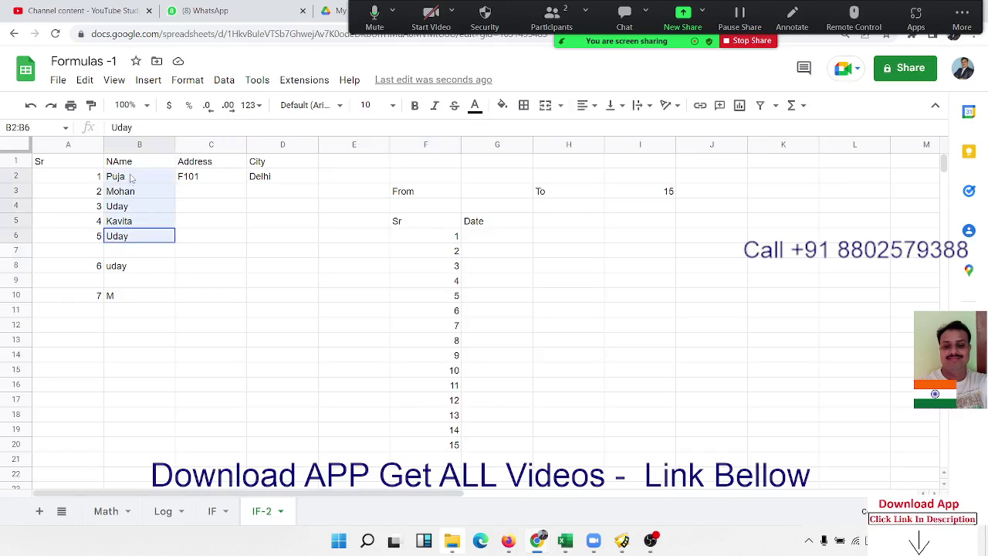
key(ctrl+c)
click(116, 312)
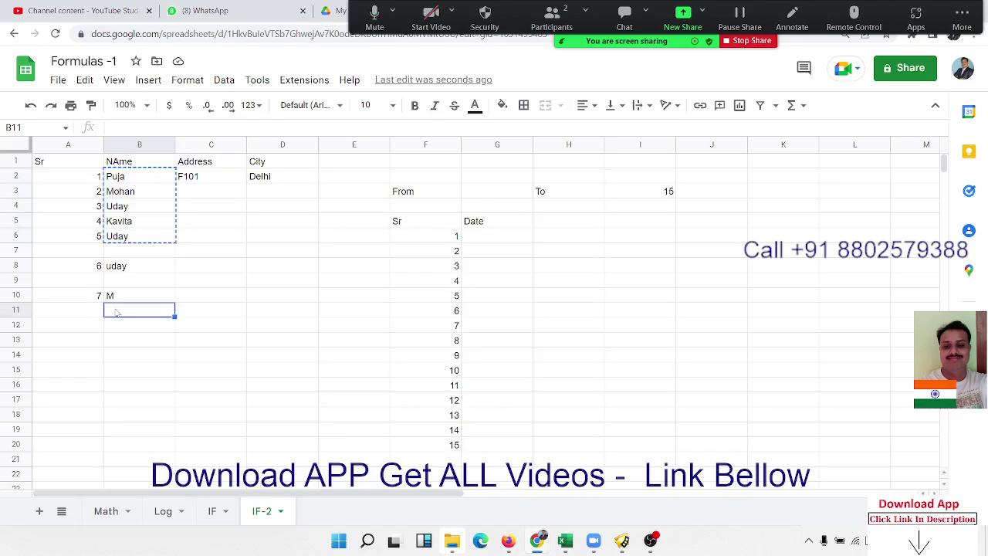
key(ctrl+v)
drag(93, 375, 91, 360)
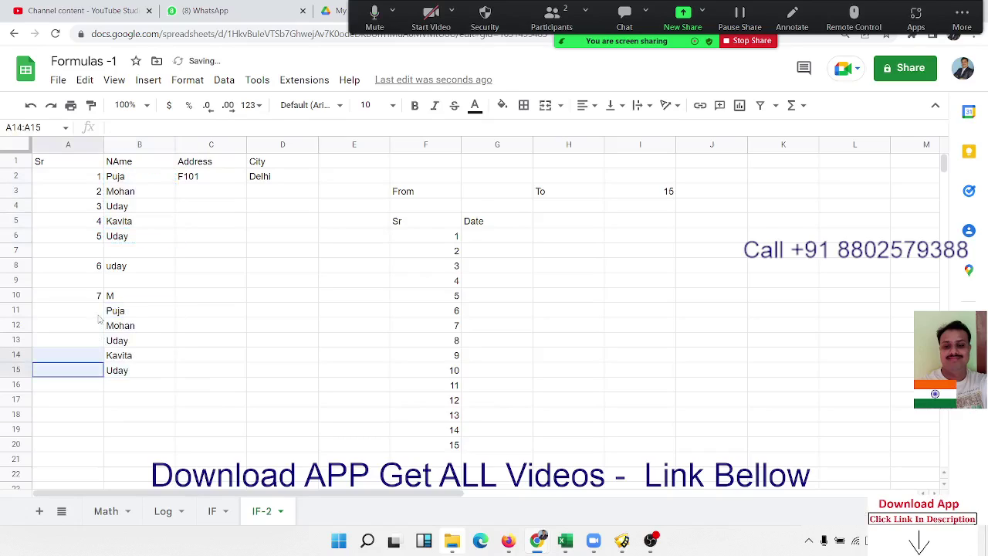
drag(99, 319, 97, 292)
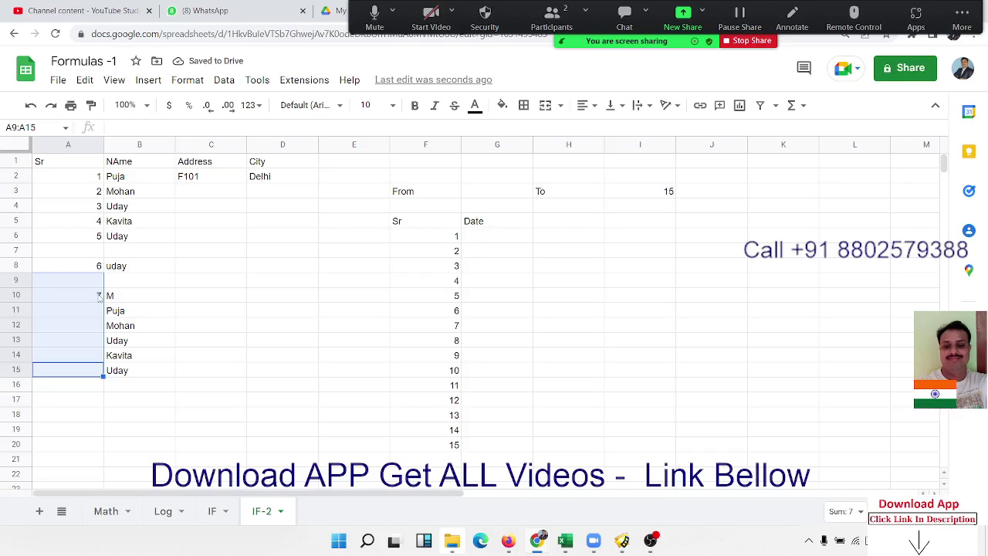
key(ctrl+d)
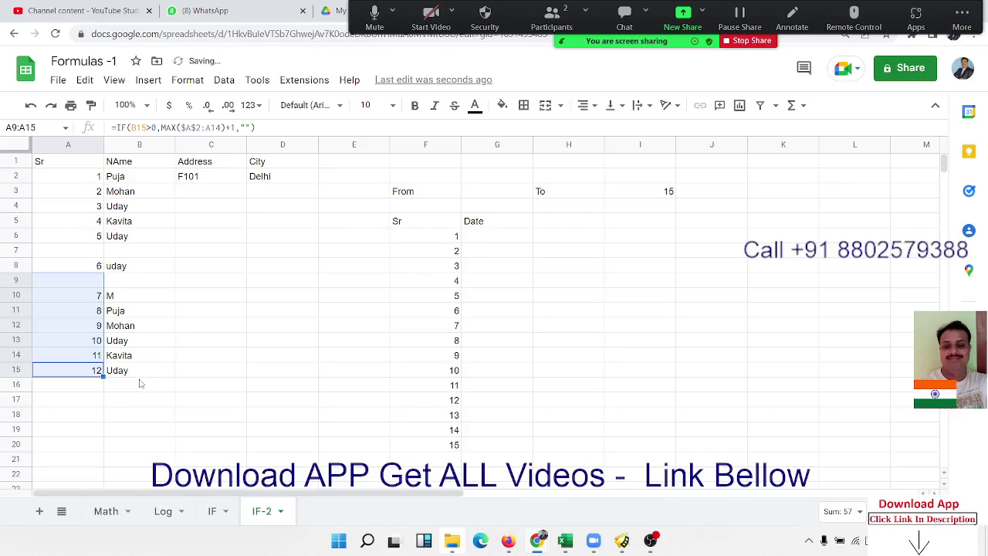
Step: Copy the names B11:B15 into B16:B20 and fill the Sr formula down to A20
drag(142, 378, 148, 314)
key(ctrl+c)
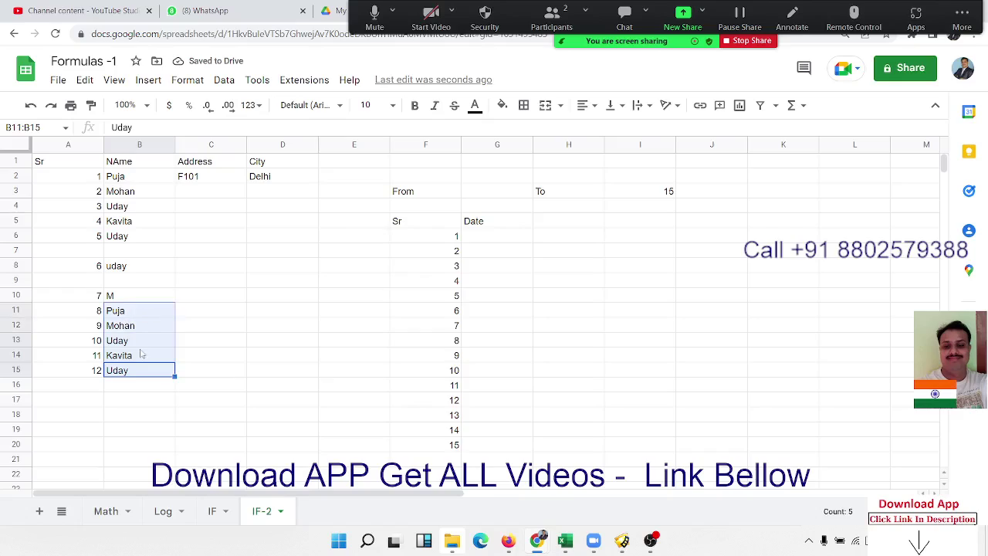
click(130, 407)
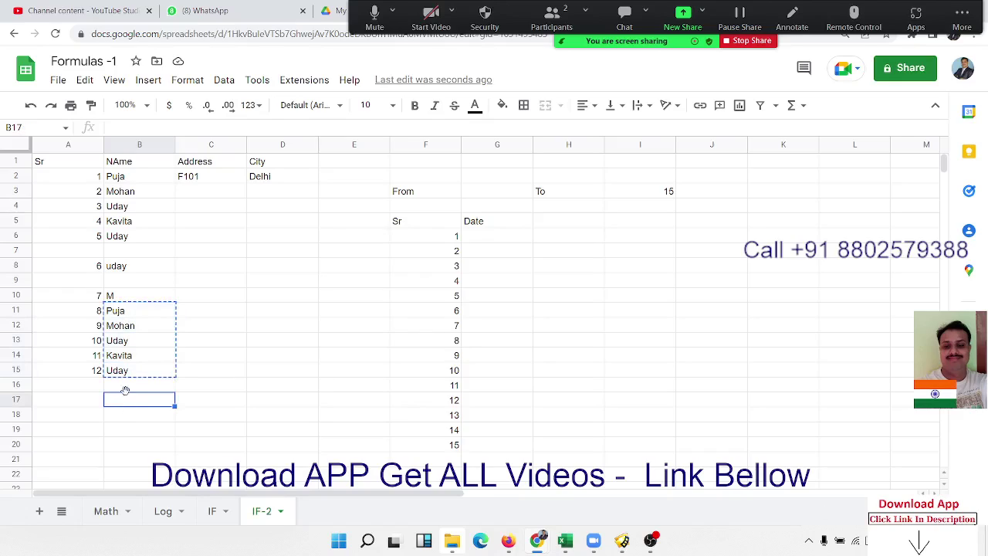
click(127, 391)
key(ctrl+v)
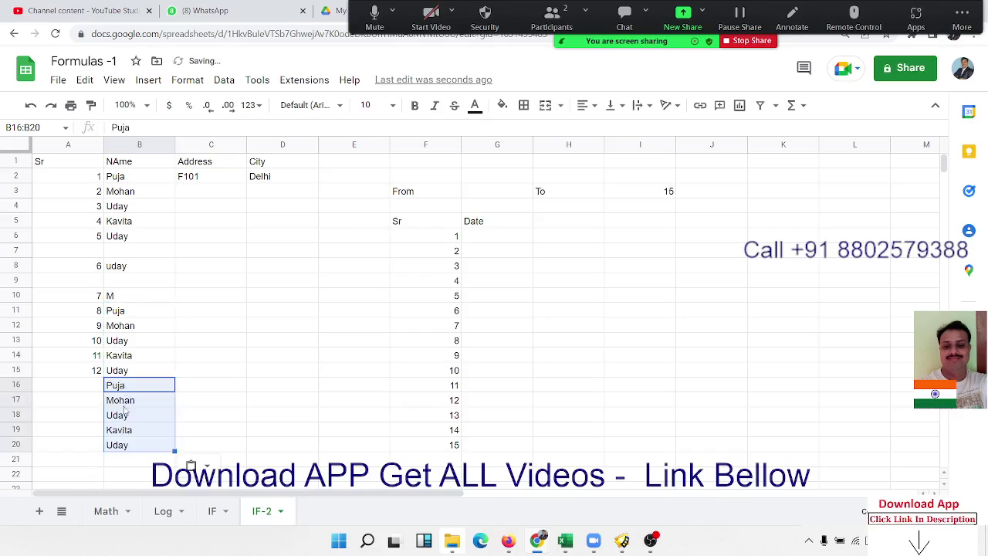
click(91, 445)
drag(91, 446, 99, 373)
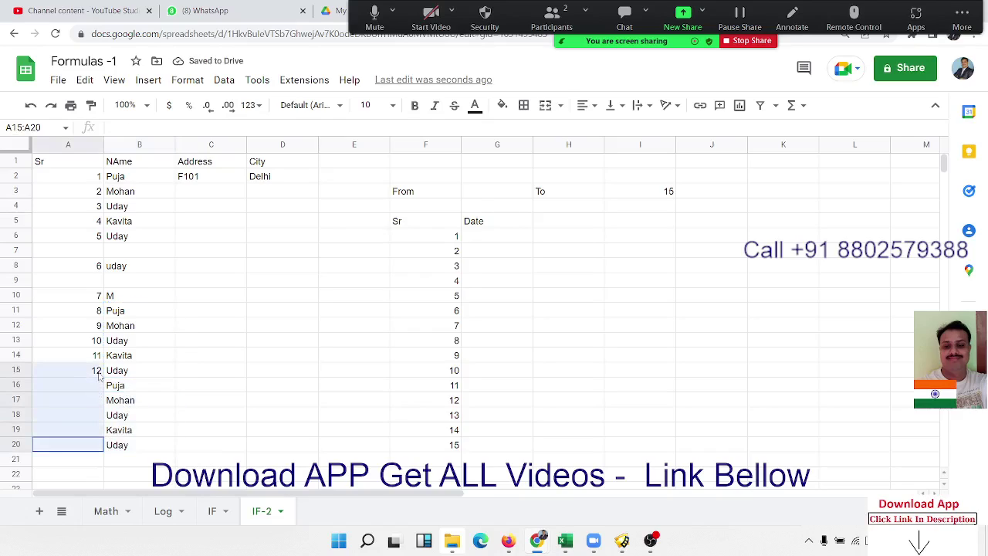
key(ctrl+d)
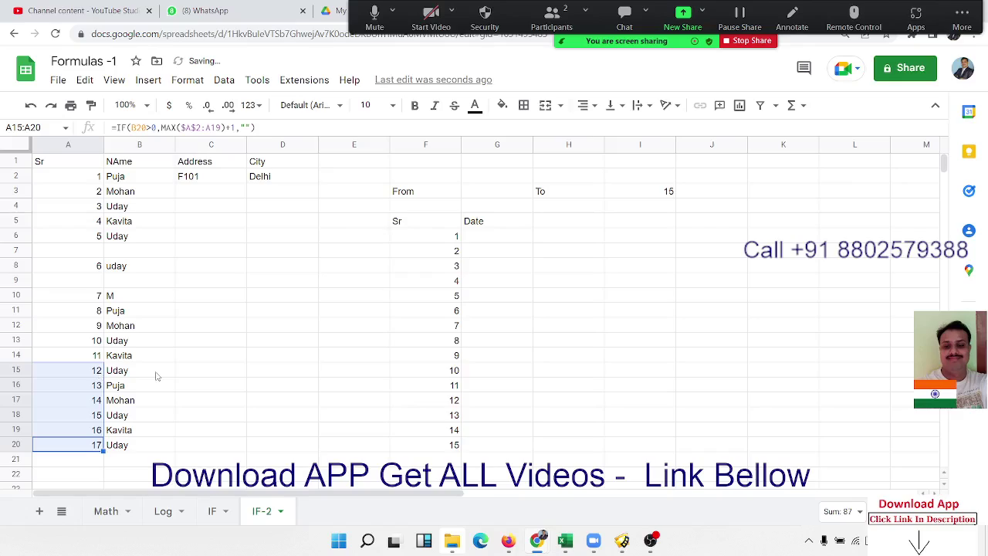
Step: Check the serial formulas in A2, A11 and A16
click(141, 390)
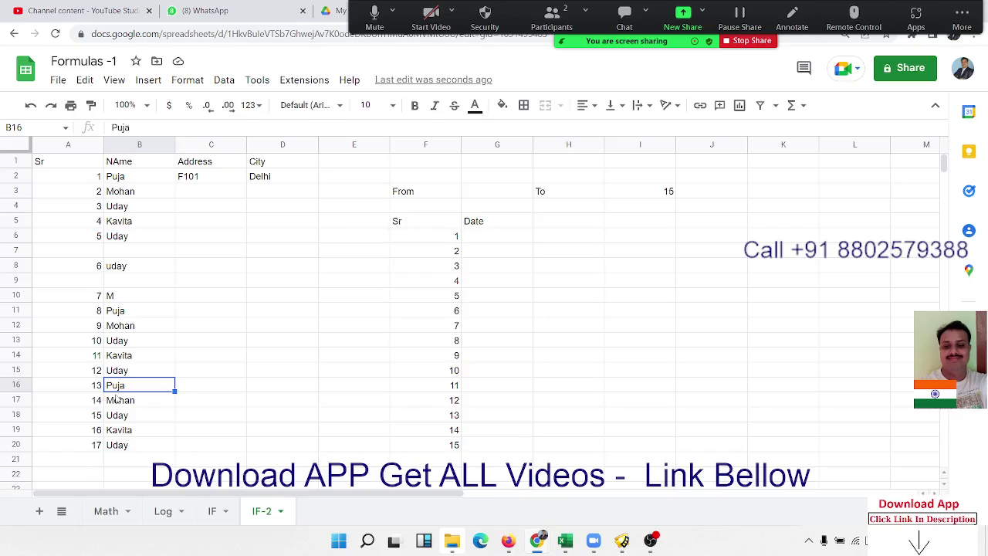
click(91, 181)
click(94, 318)
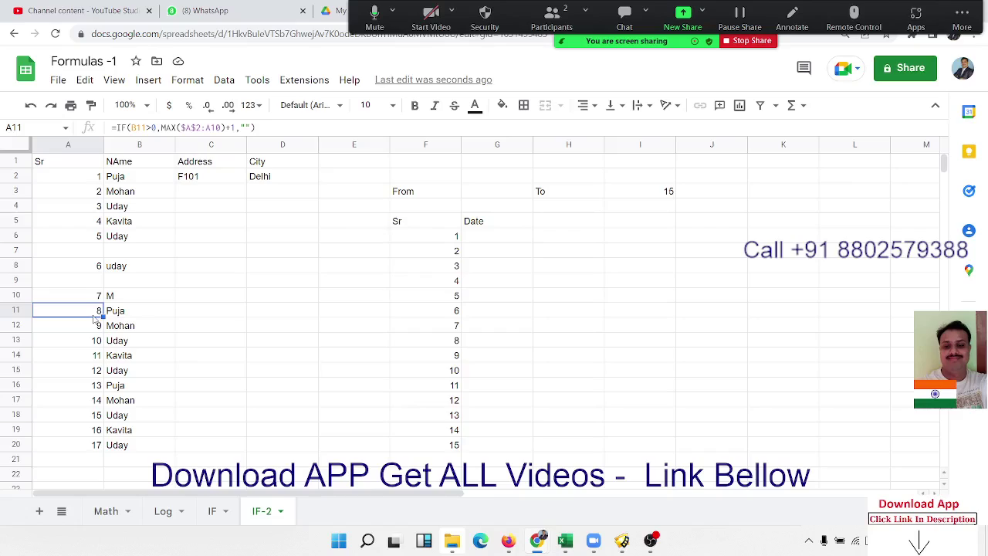
click(95, 388)
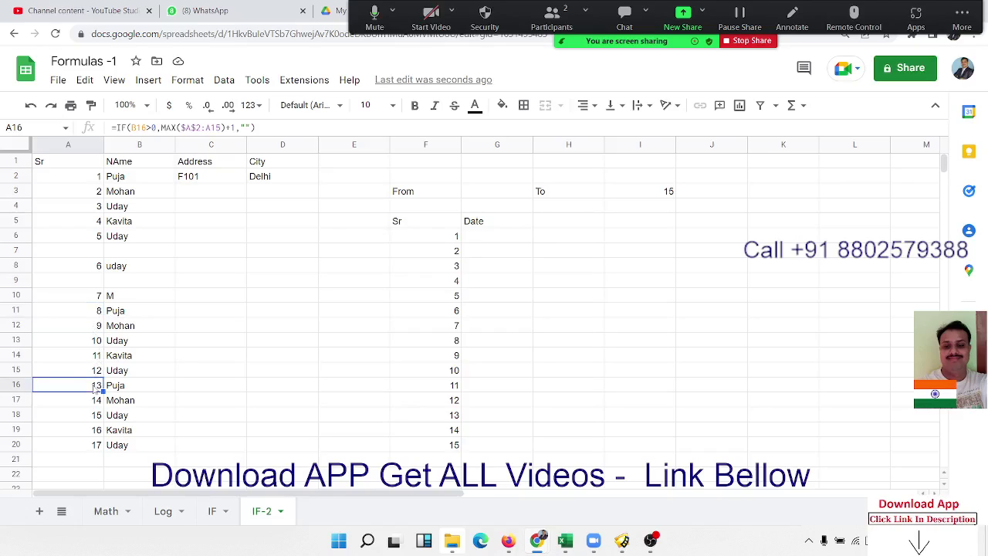
click(211, 511)
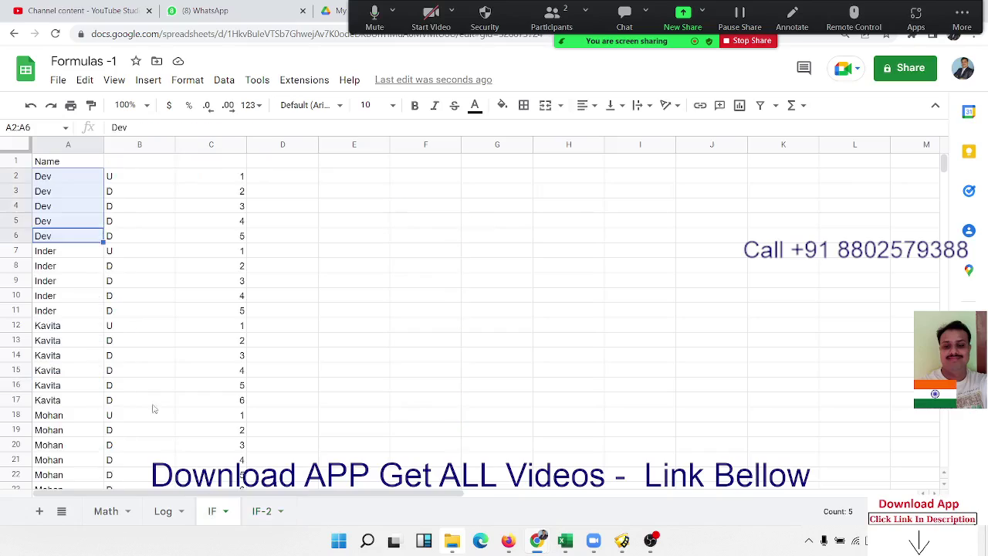
click(74, 210)
drag(243, 178, 229, 234)
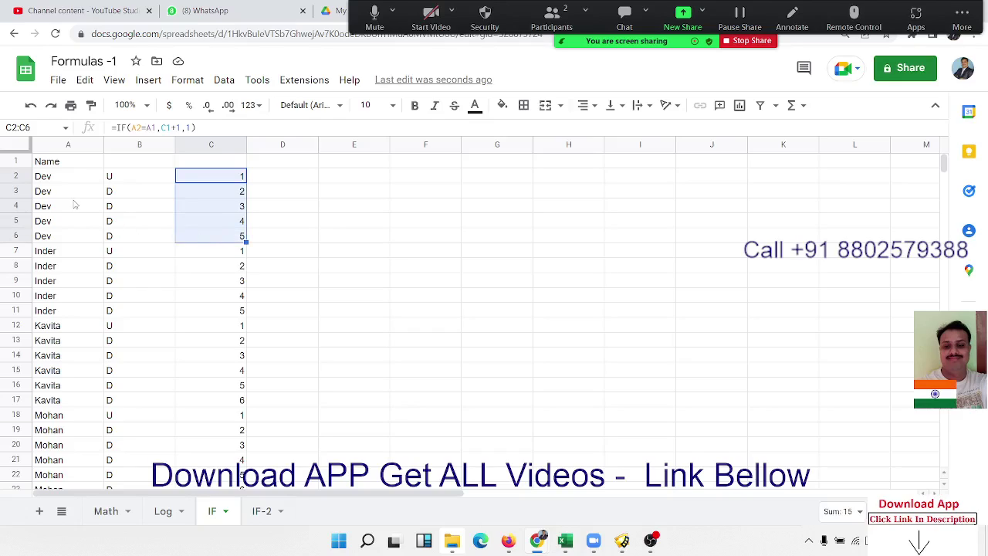
drag(68, 183, 64, 225)
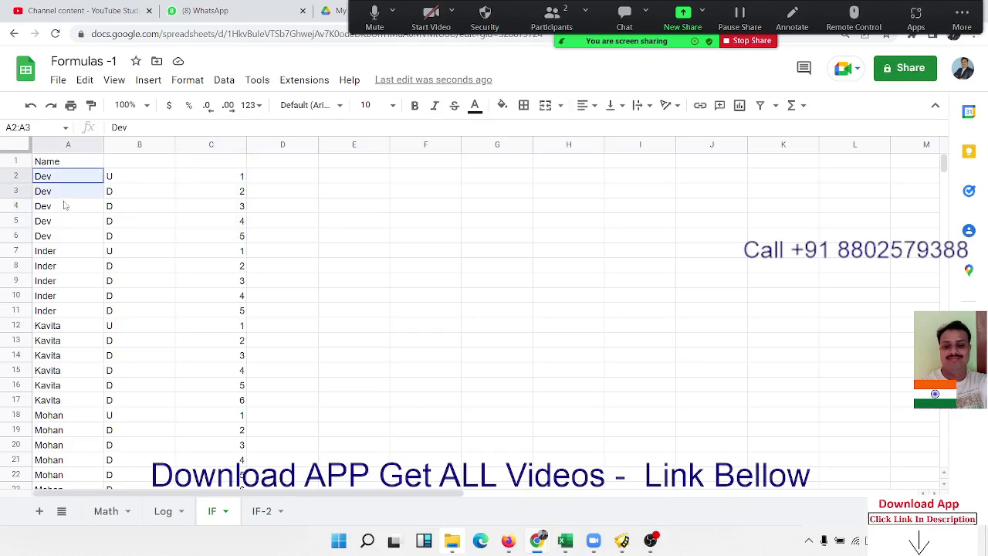
drag(219, 236, 221, 176)
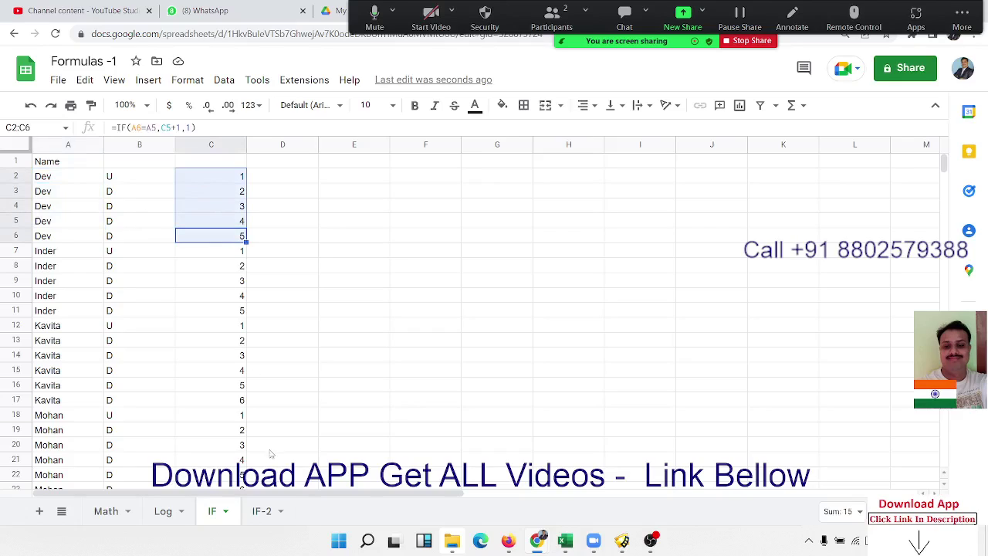
click(260, 512)
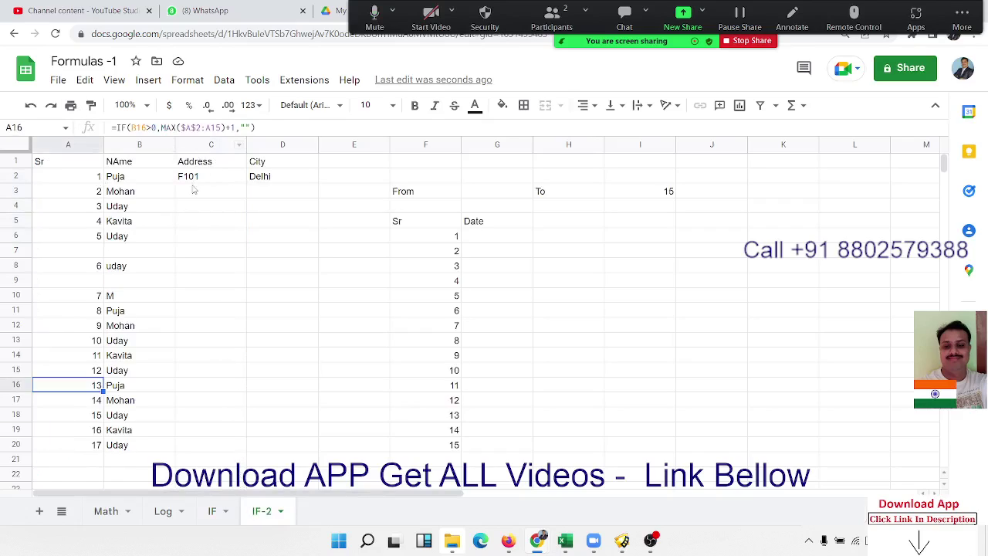
click(195, 145)
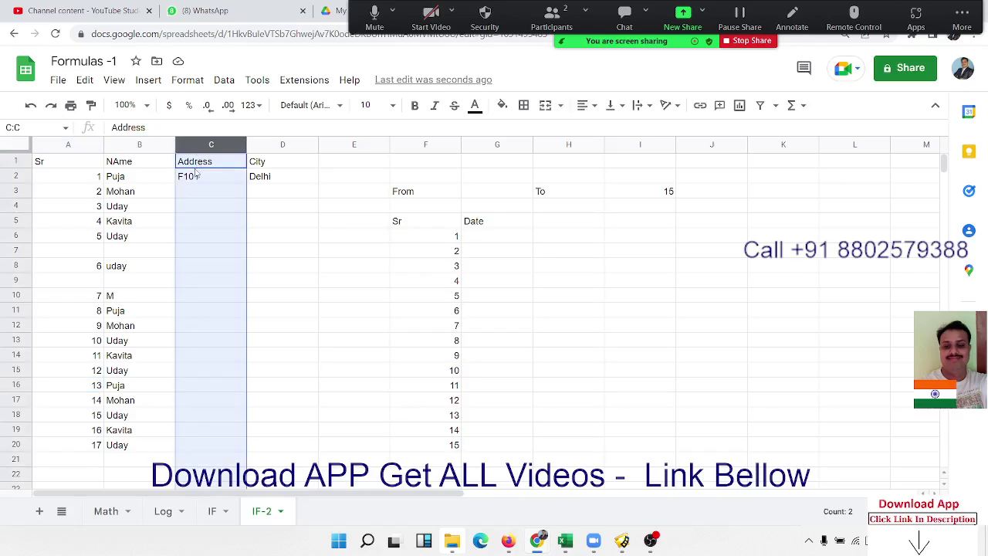
Step: Insert an empty column to the left of Address
right_click(202, 145)
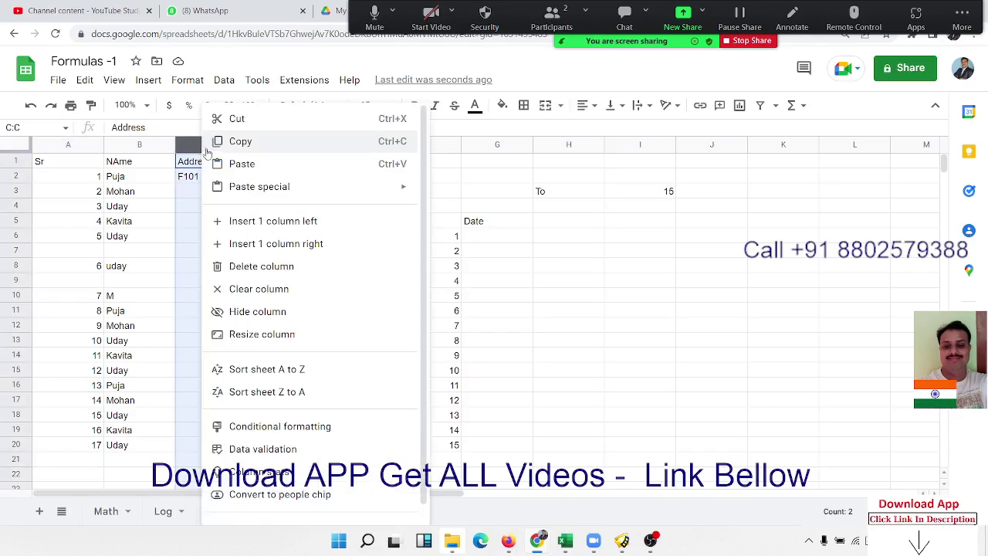
click(232, 222)
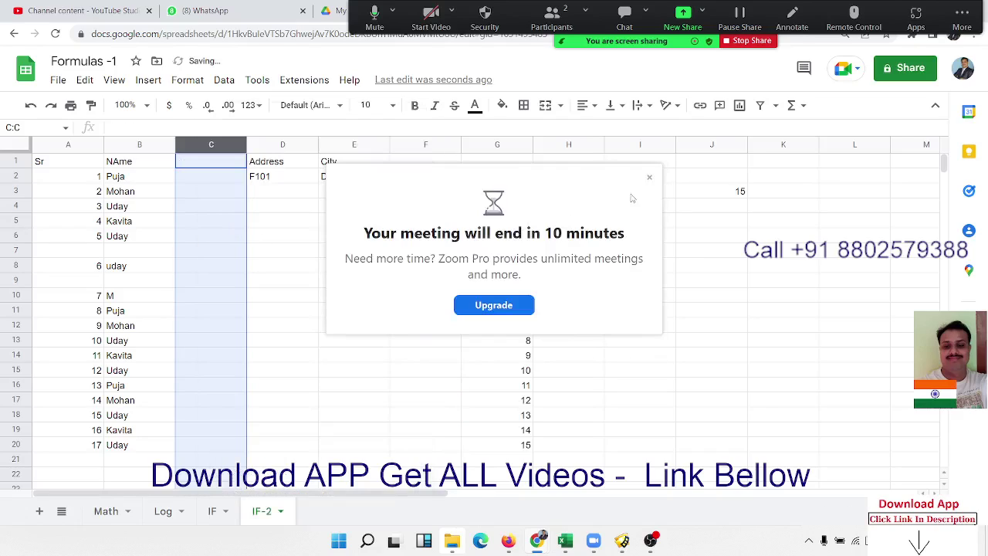
click(649, 177)
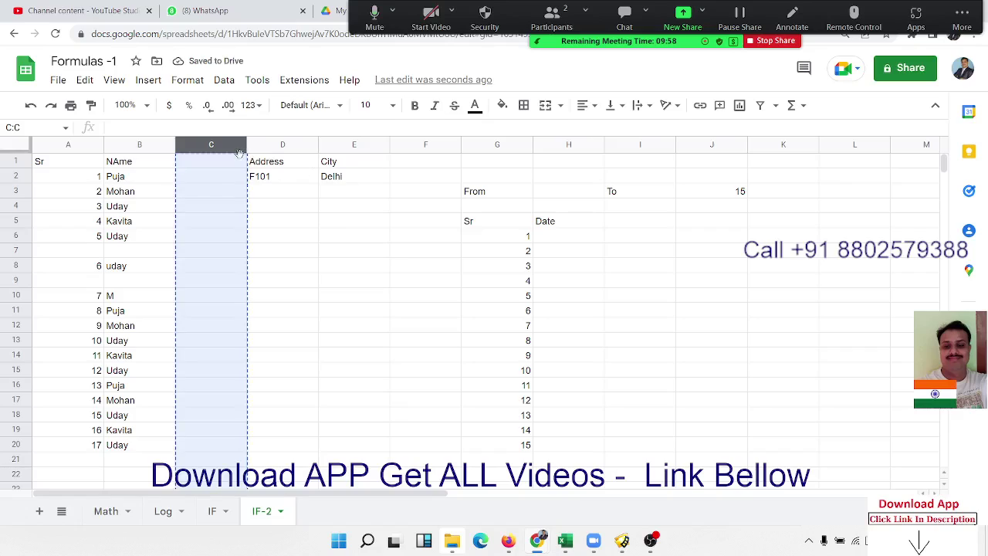
Step: Enter =COUNTIF(B:B,B2) in C2, returning 3 for Puja
click(201, 180)
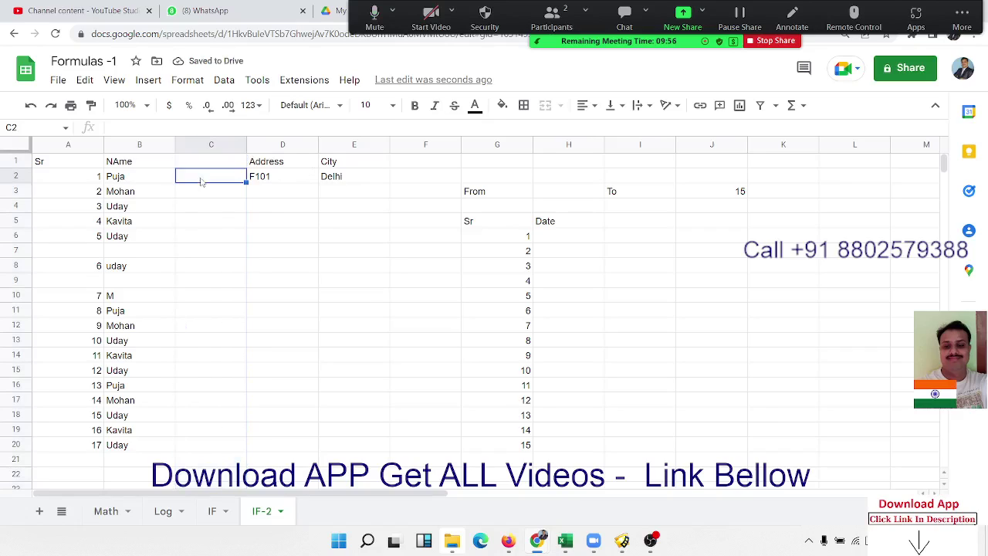
text(=cou)
key(Down)
key(Down)
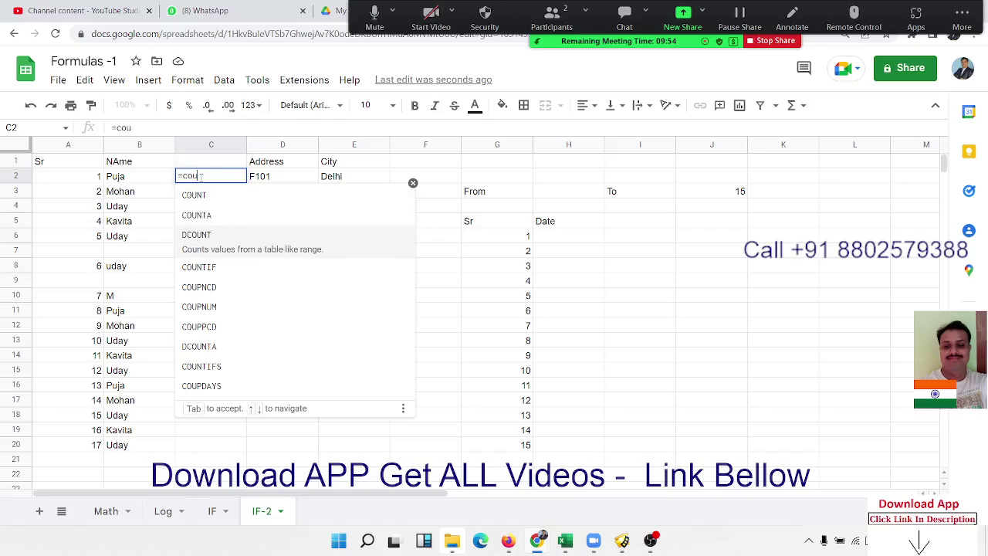
key(Down)
key(Tab)
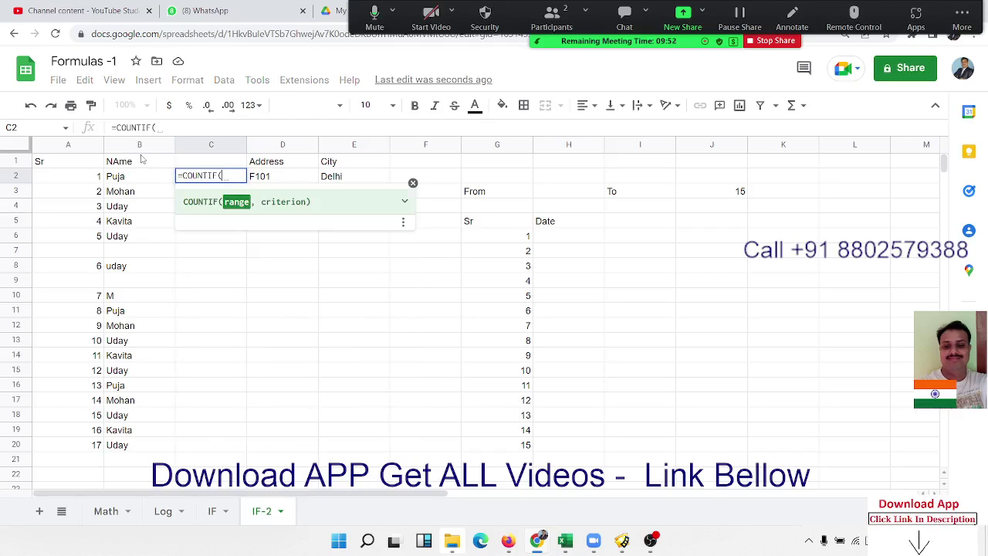
click(138, 146)
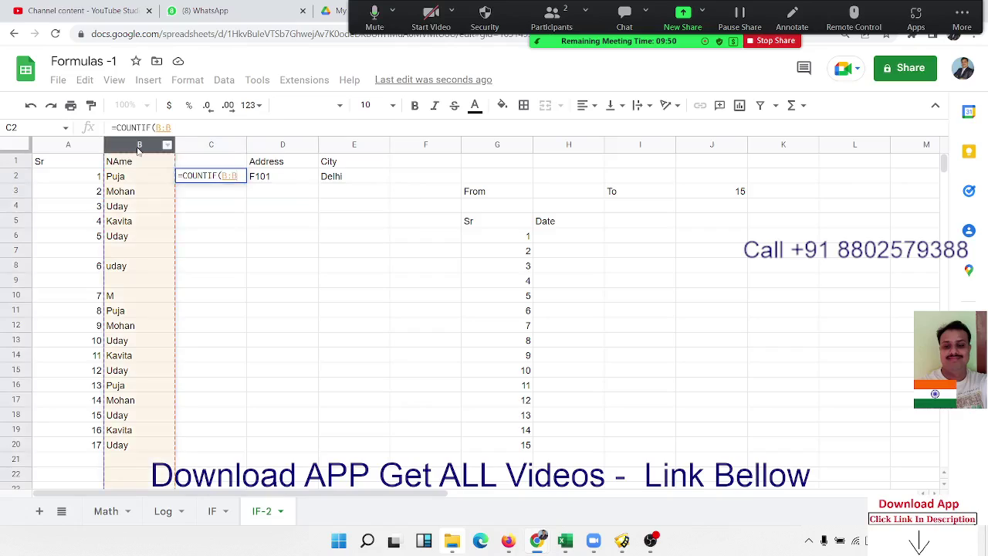
text(,)
click(142, 176)
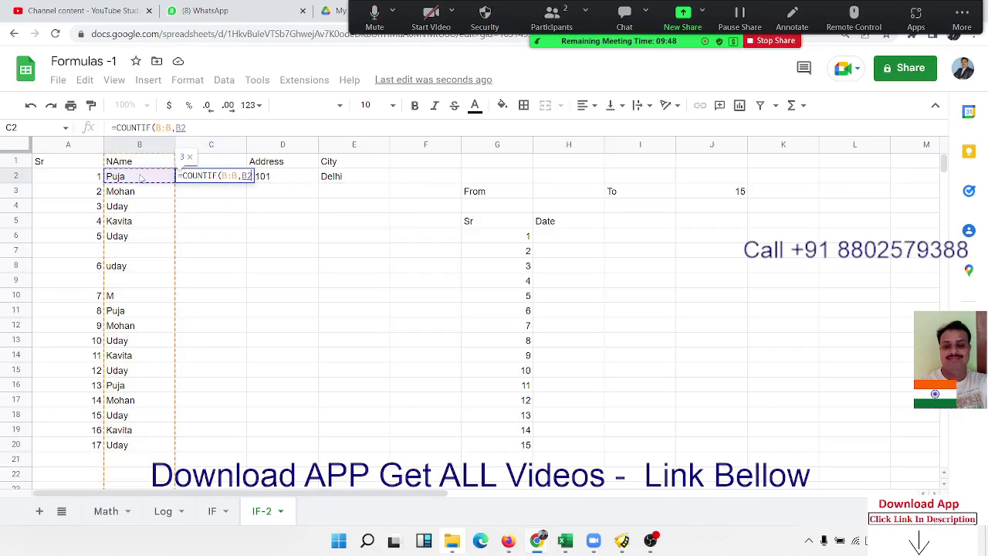
key(Return)
click(231, 178)
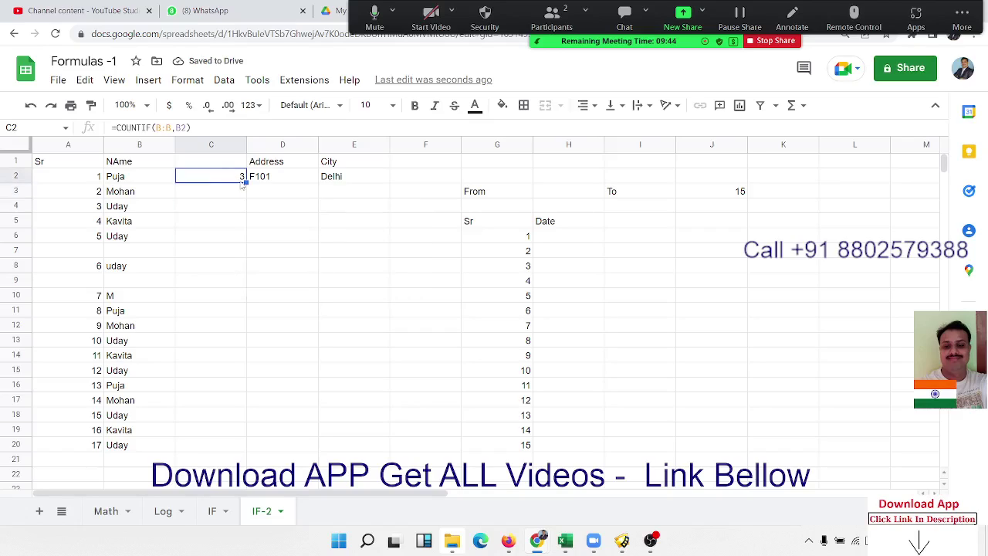
Step: Change C2 to the running count =COUNTIF($B$2:B2,B2), now showing 1
double_click(238, 177)
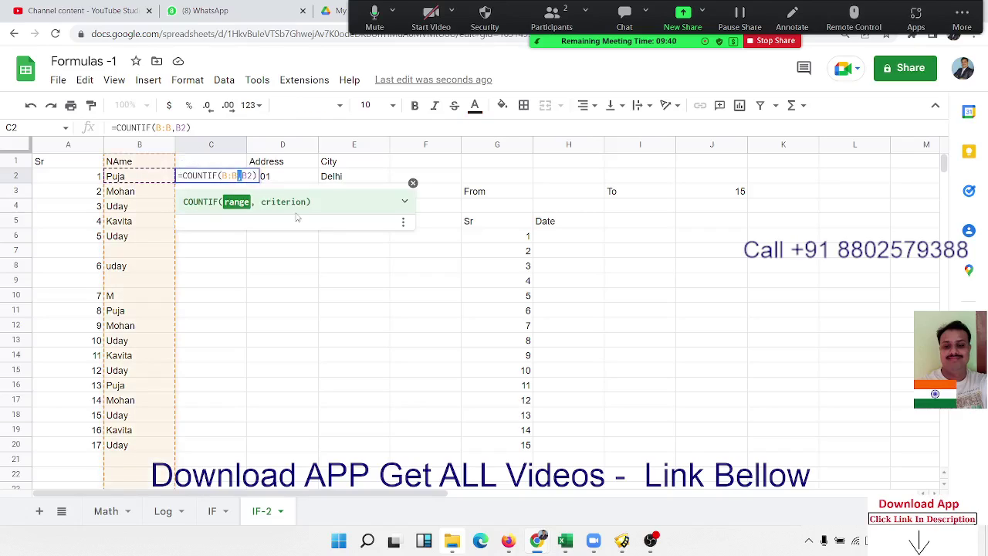
text(2)
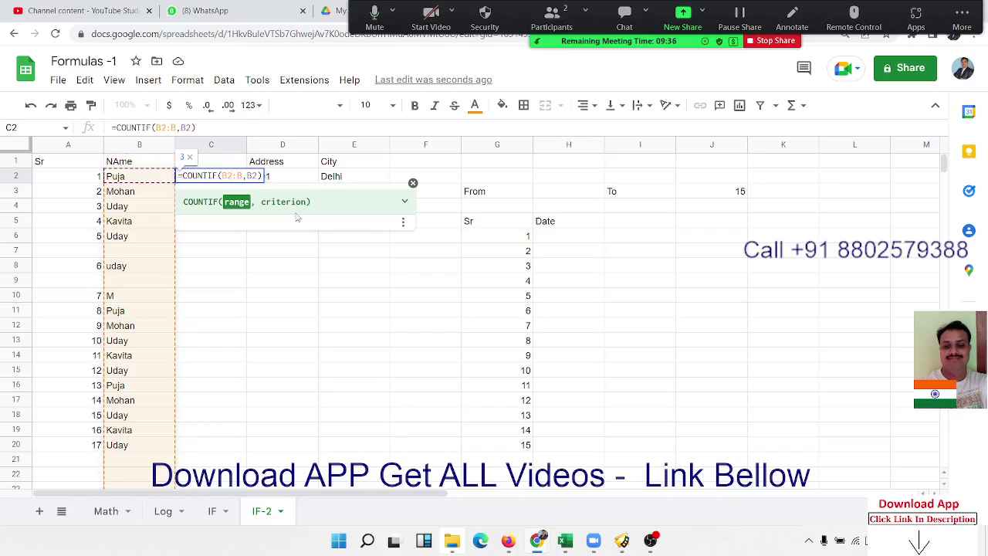
text(2)
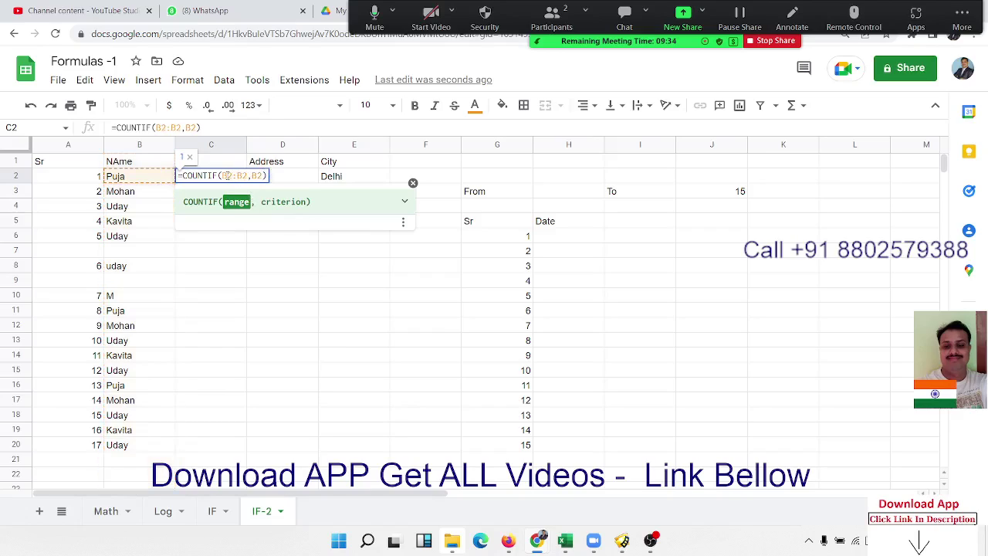
text($)
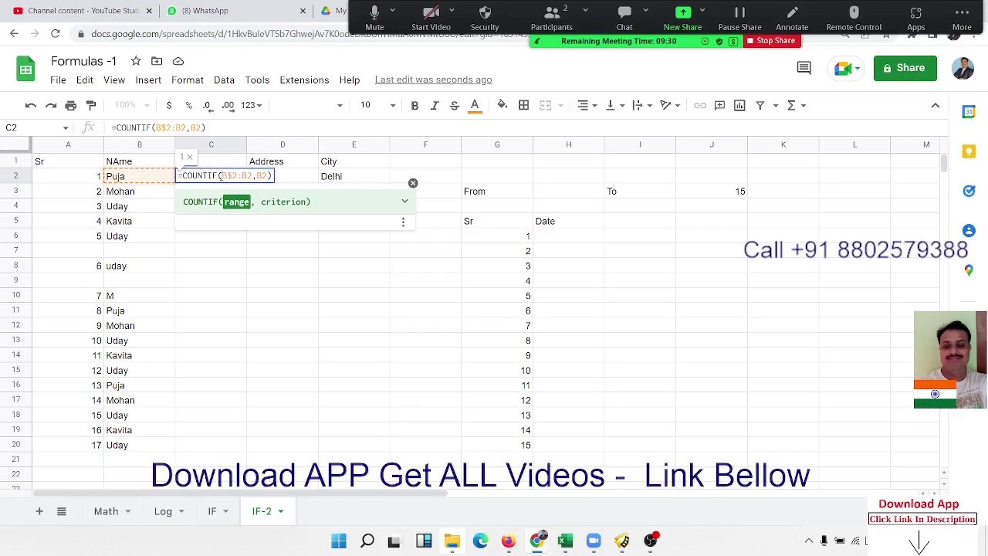
text($)
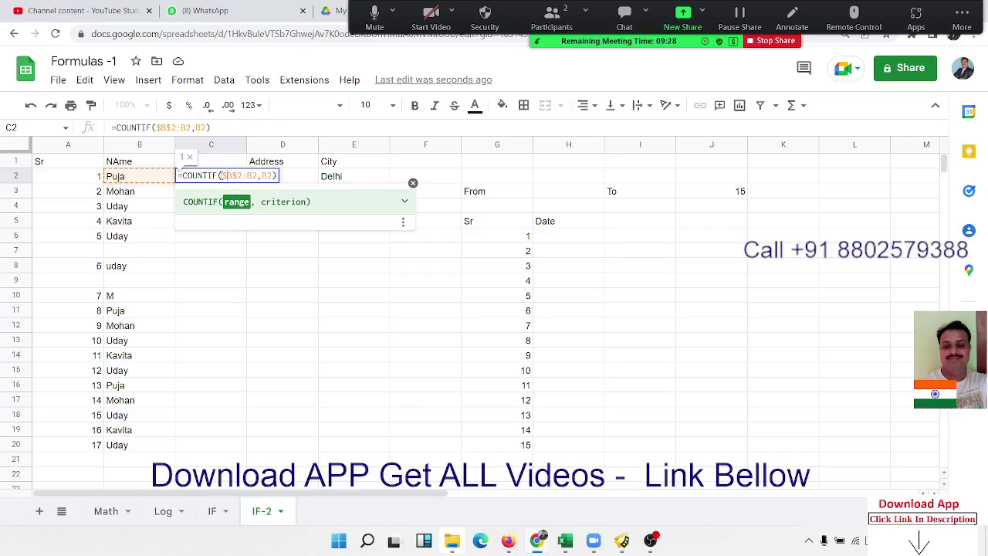
click(553, 19)
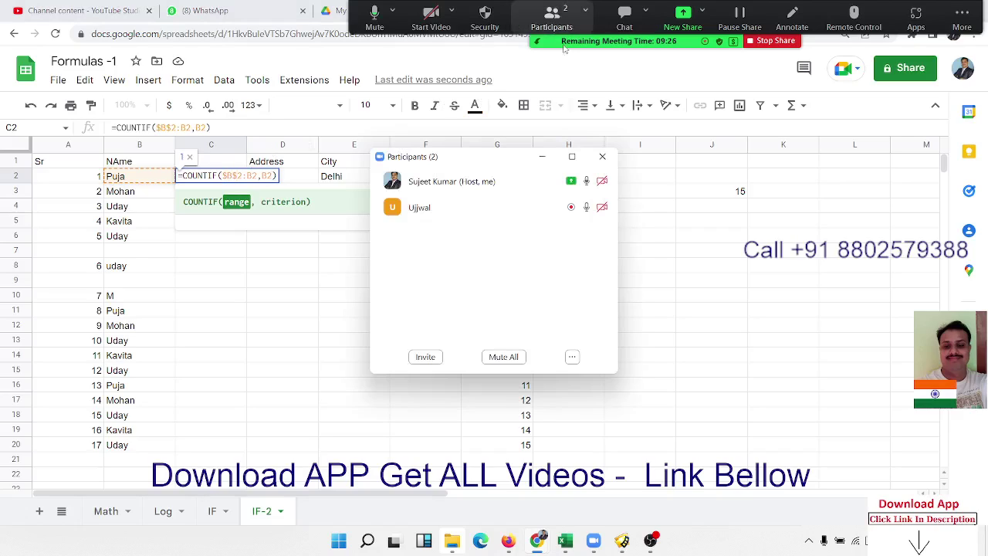
click(602, 157)
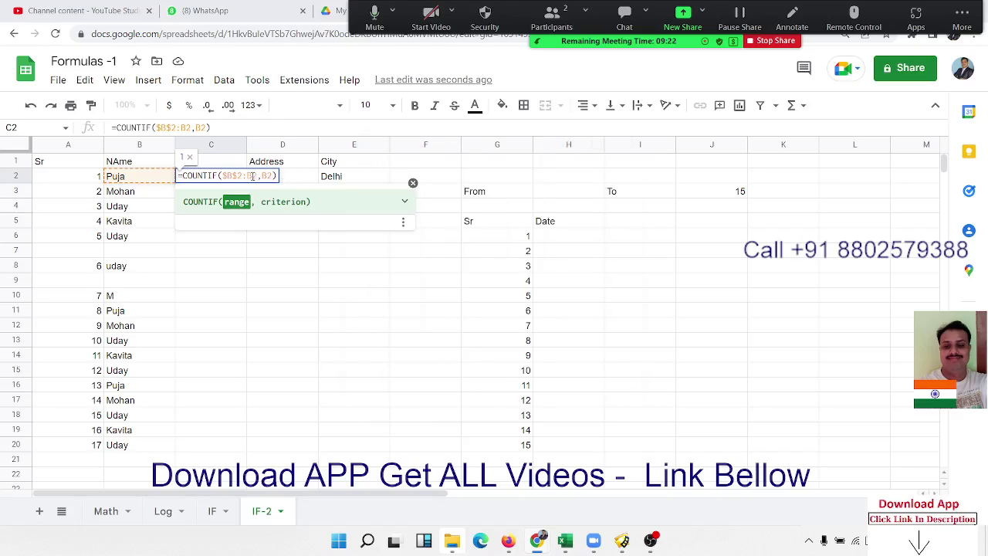
key(Return)
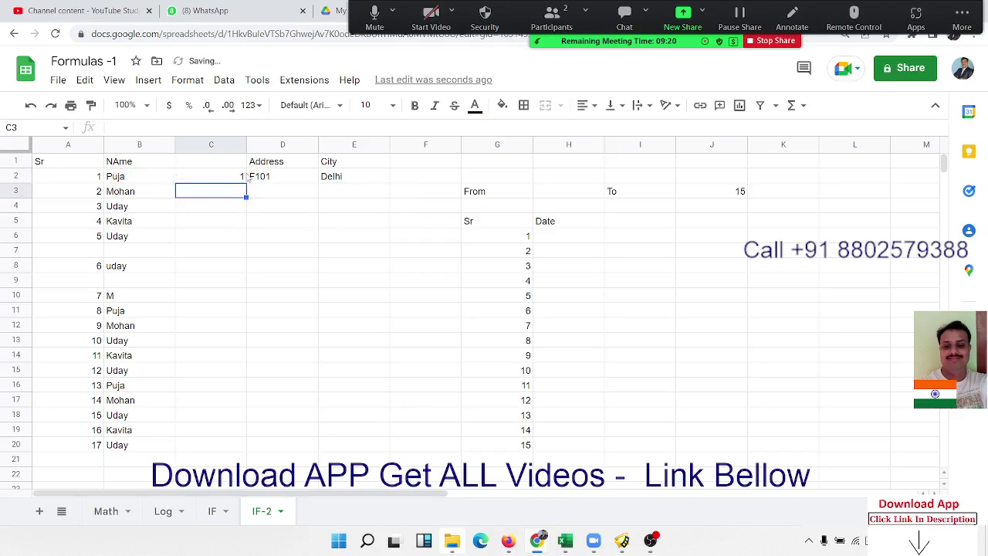
click(242, 176)
Step: Fill the running-count formula from C2 down to C20, then compare Puja's counts in rows 11 and 16
drag(245, 182, 231, 453)
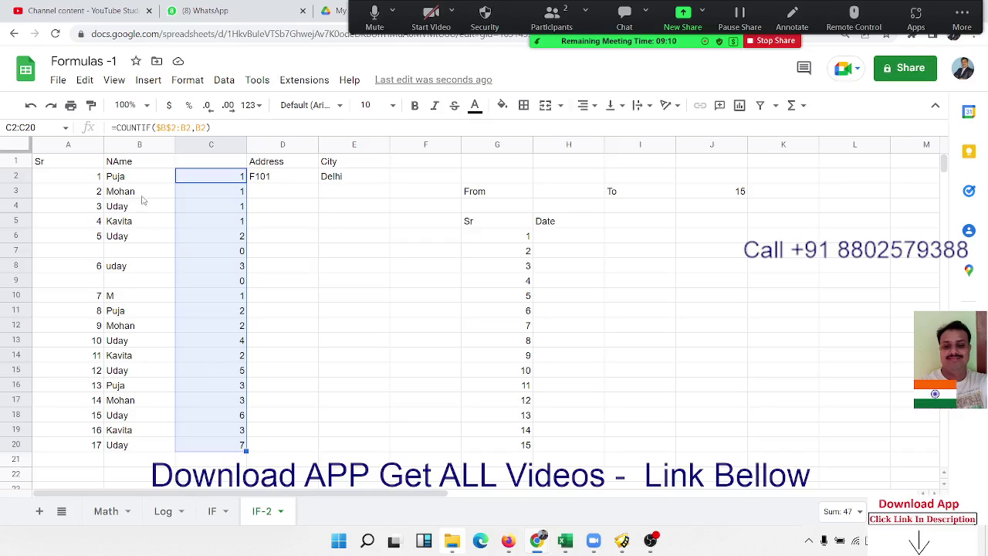
drag(122, 311, 208, 318)
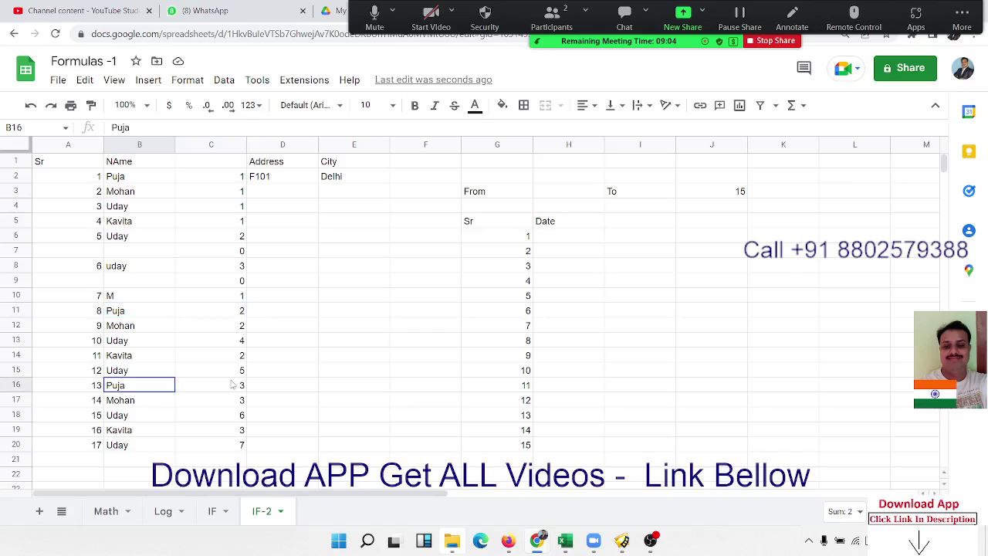
drag(164, 386, 233, 383)
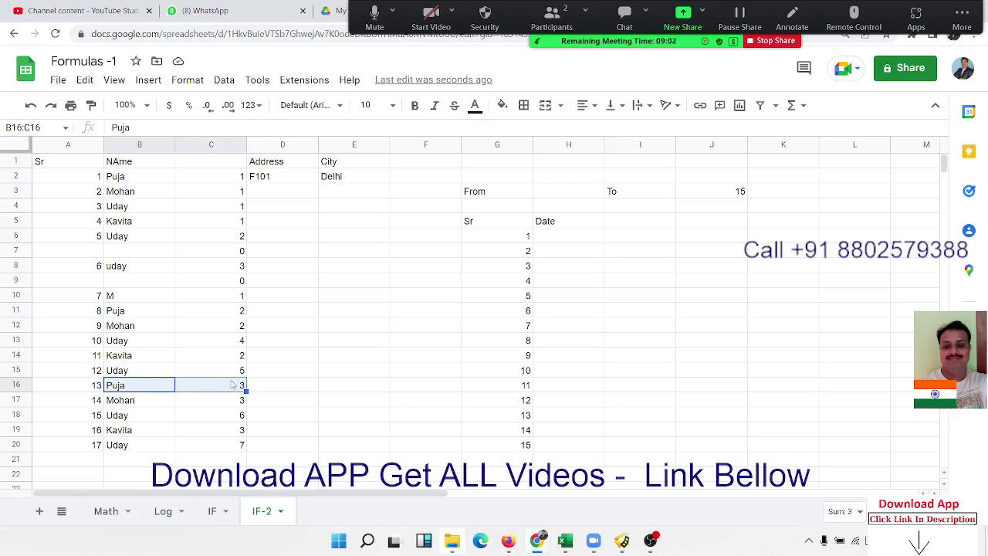
click(232, 194)
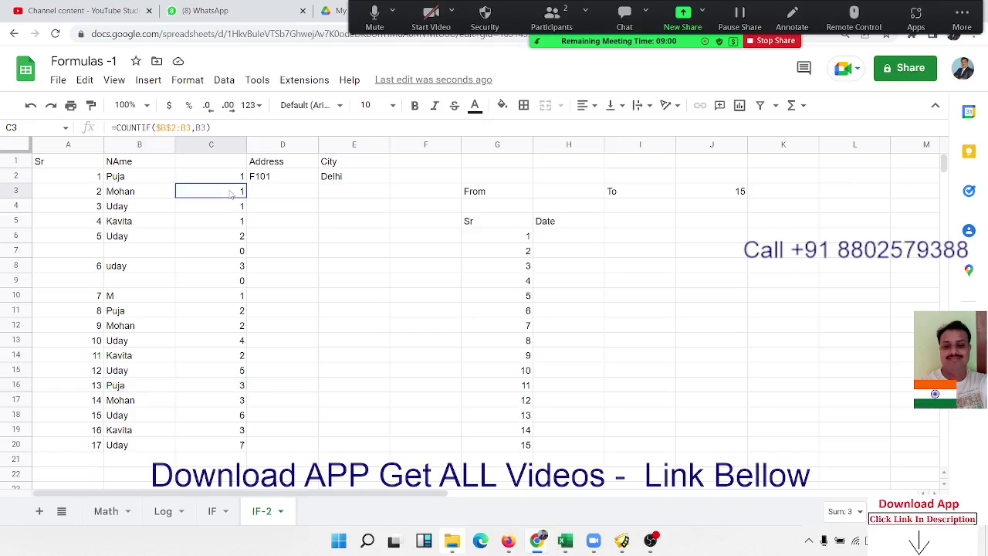
double_click(232, 193)
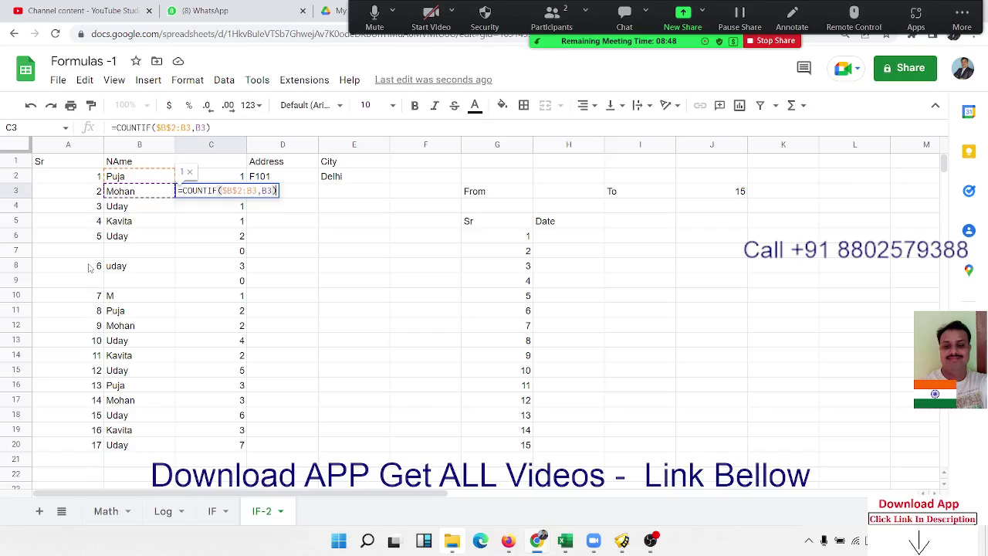
key(Return)
click(218, 179)
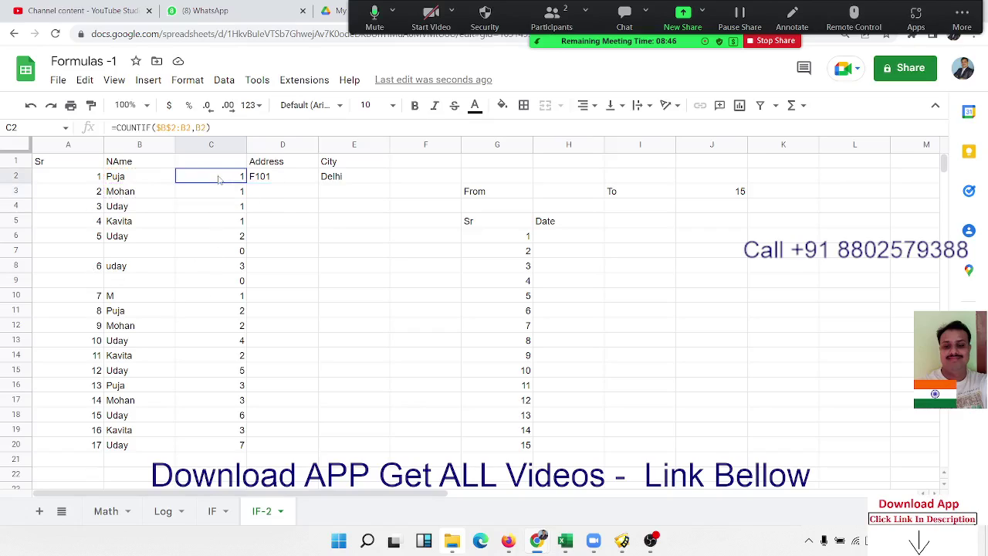
double_click(218, 179)
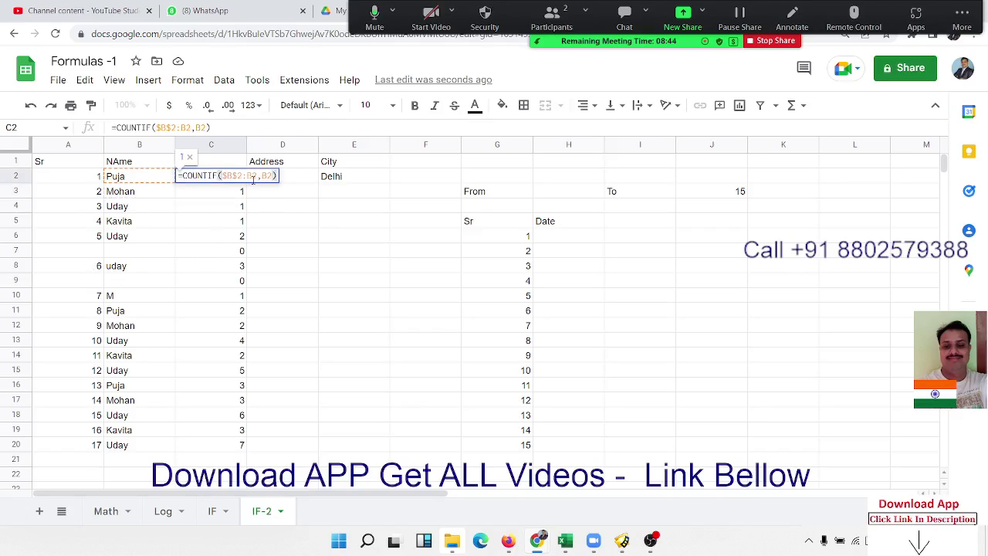
drag(241, 176, 222, 176)
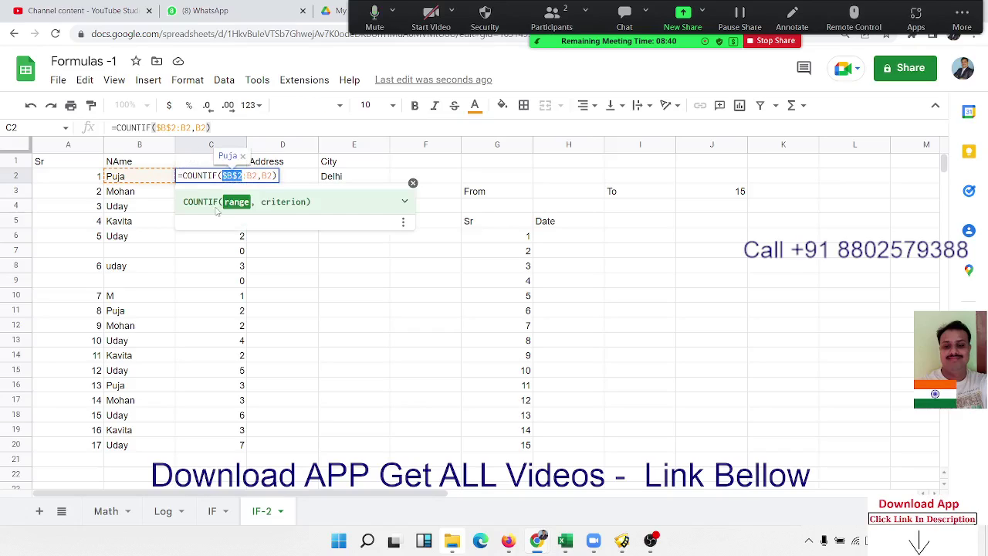
key(Return)
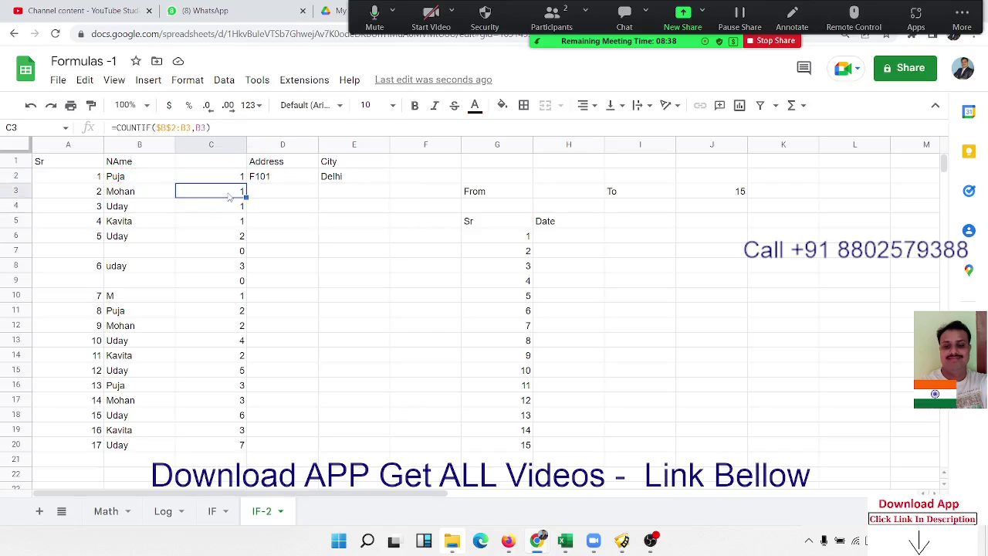
double_click(229, 195)
double_click(251, 190)
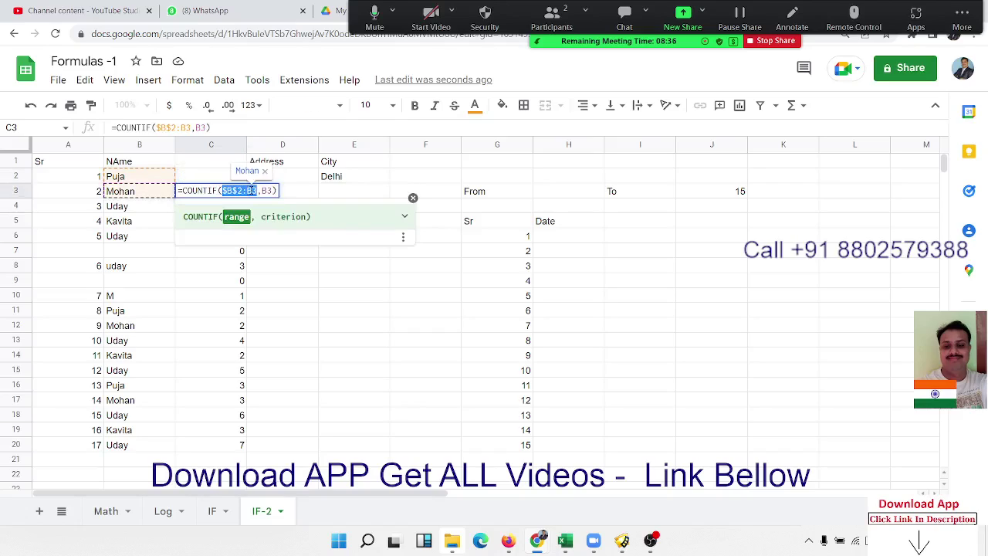
key(Return)
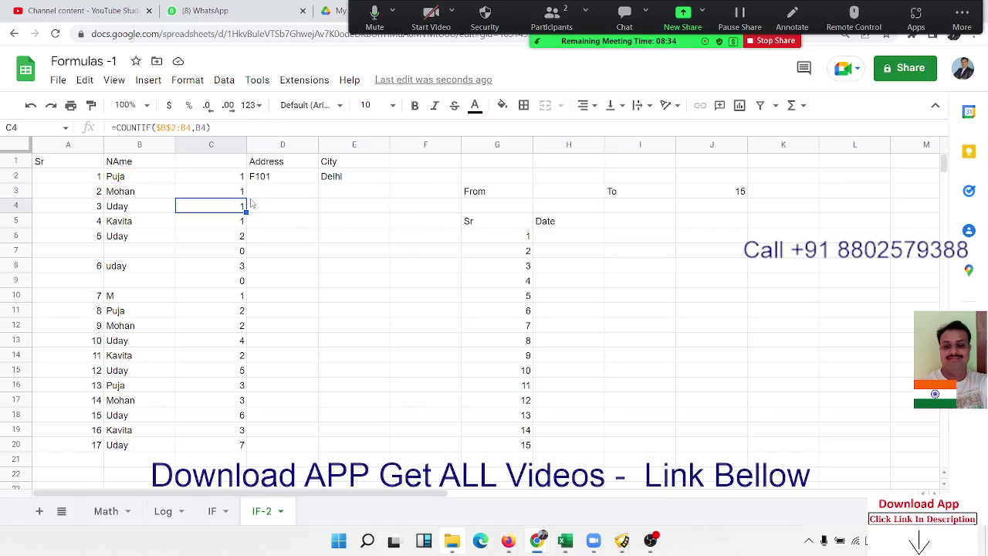
click(92, 266)
double_click(92, 266)
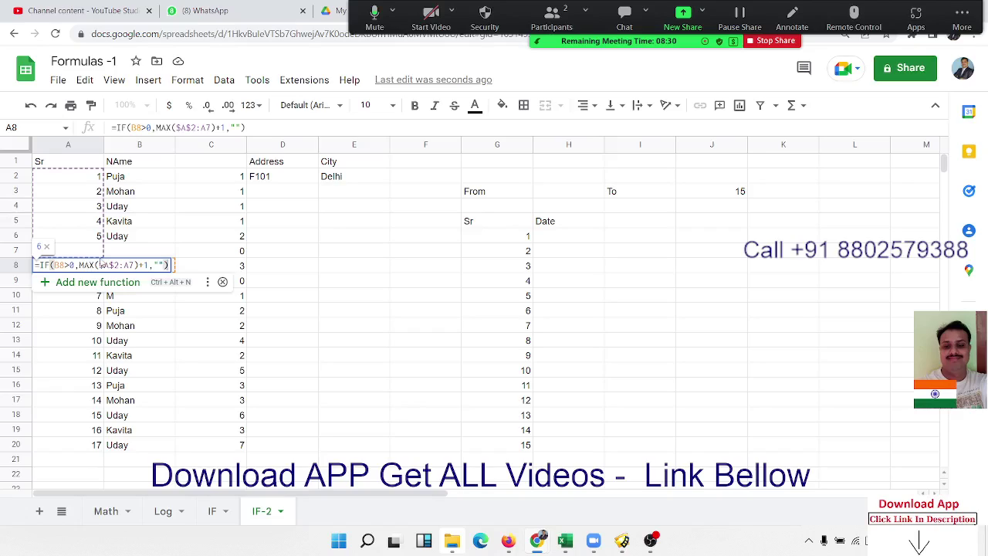
key(Return)
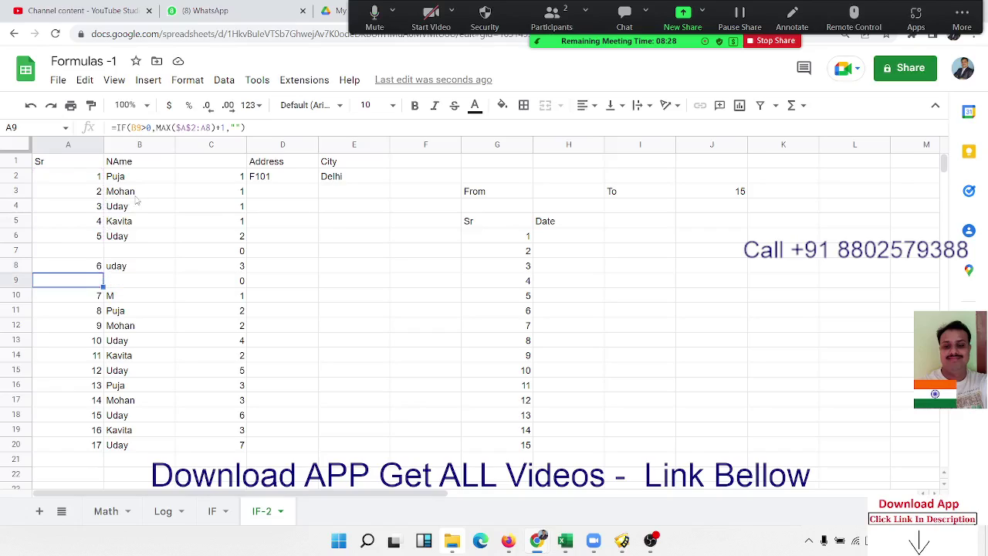
double_click(237, 190)
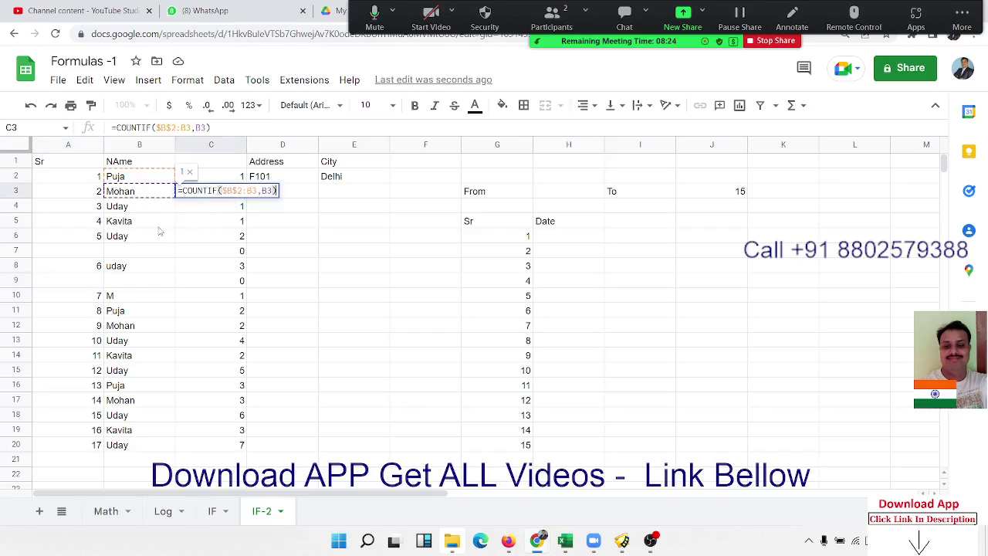
key(Escape)
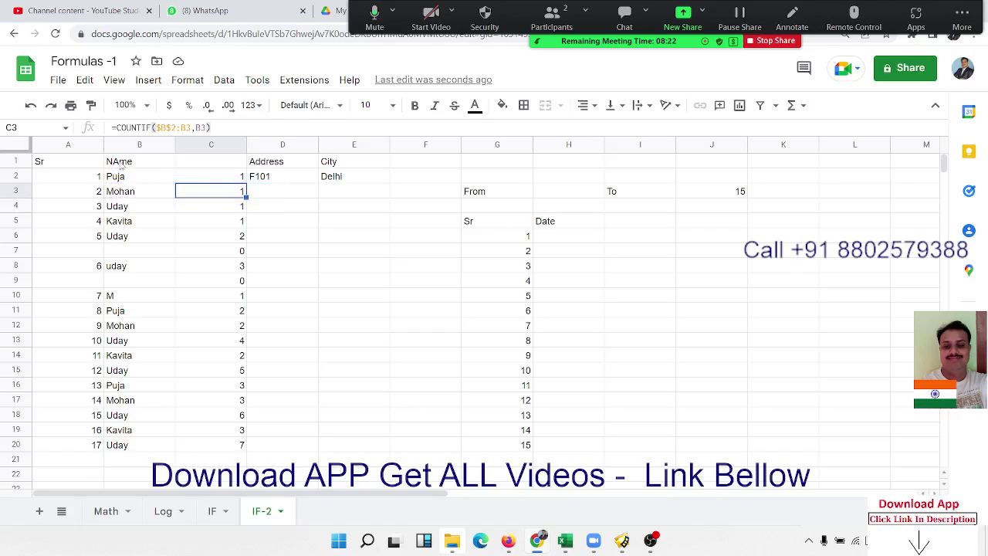
double_click(240, 191)
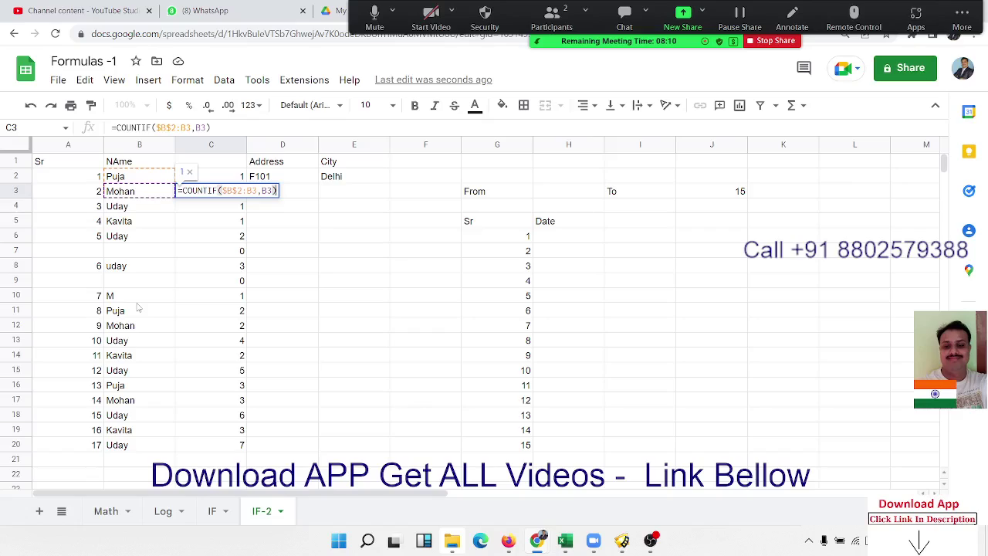
click(243, 207)
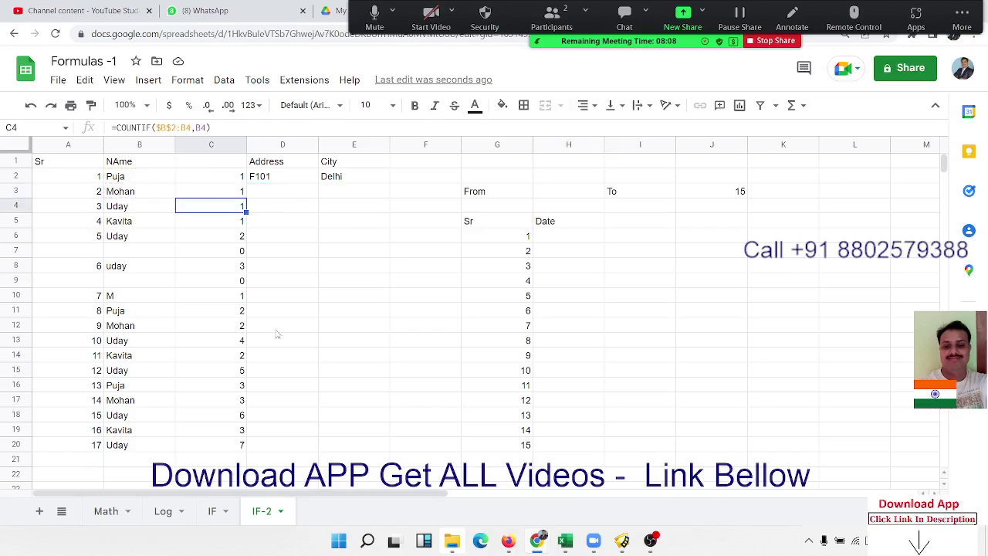
click(241, 310)
double_click(240, 310)
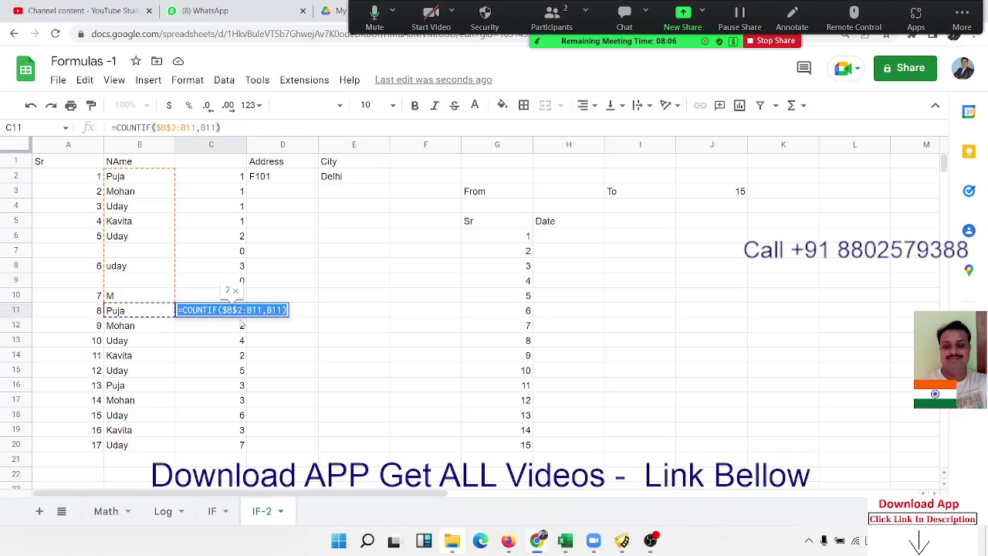
click(239, 309)
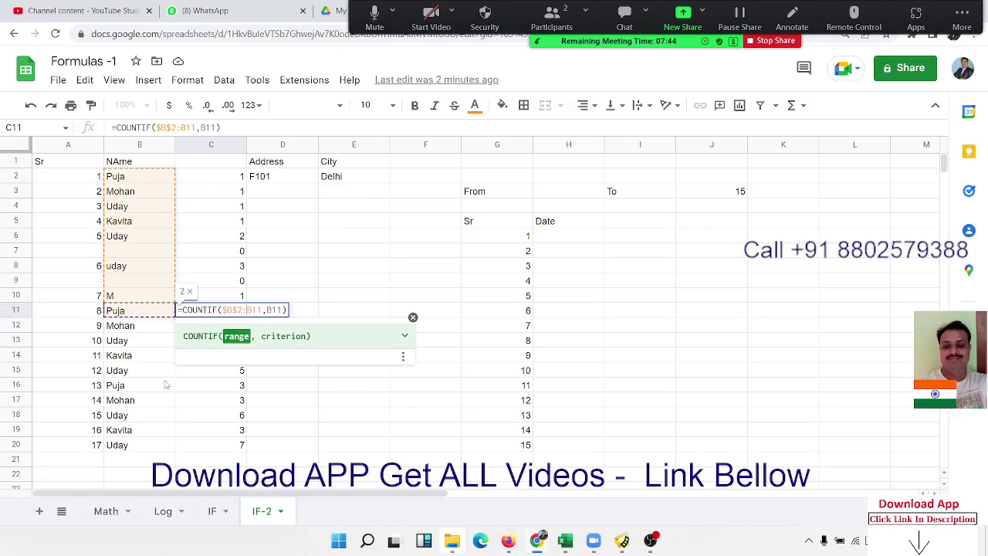
key(Return)
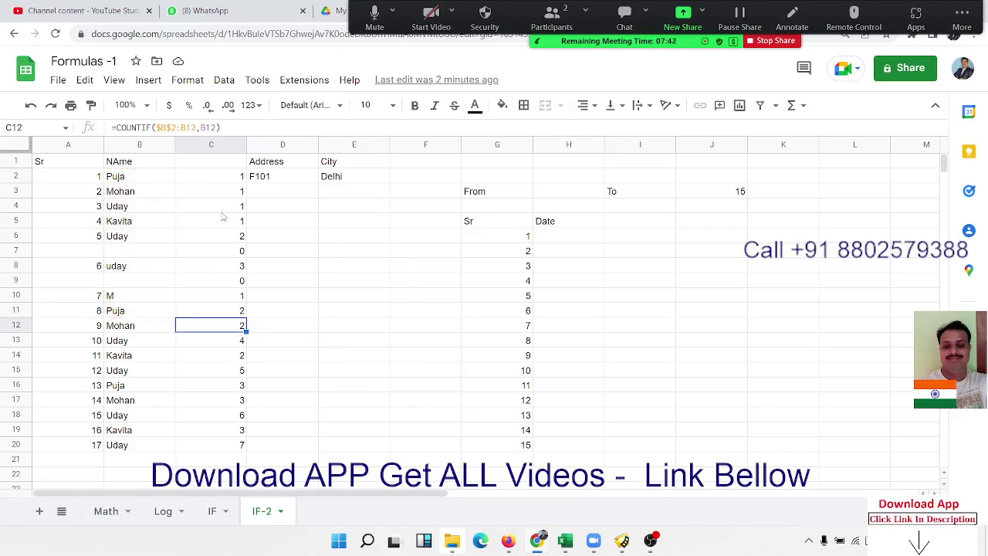
click(228, 178)
double_click(228, 177)
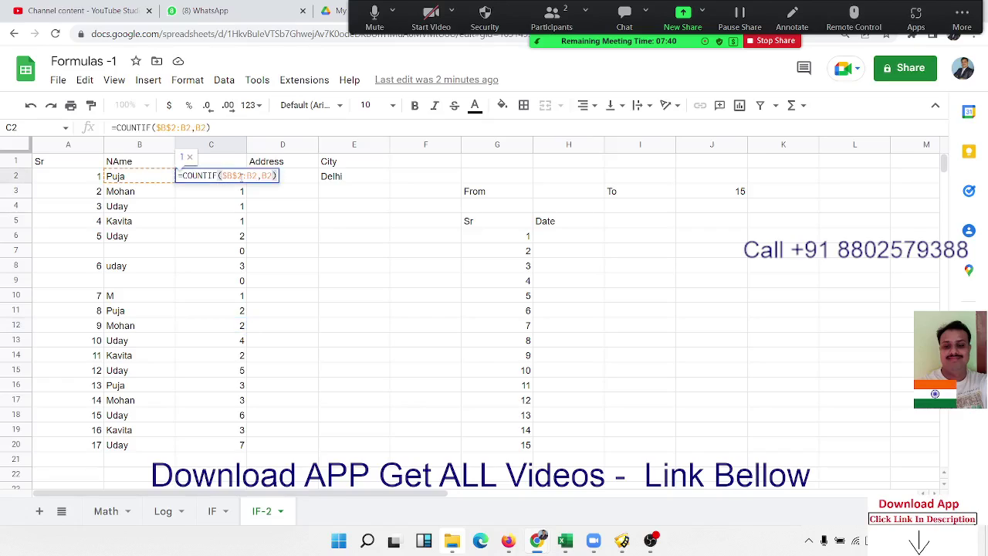
drag(241, 176, 223, 176)
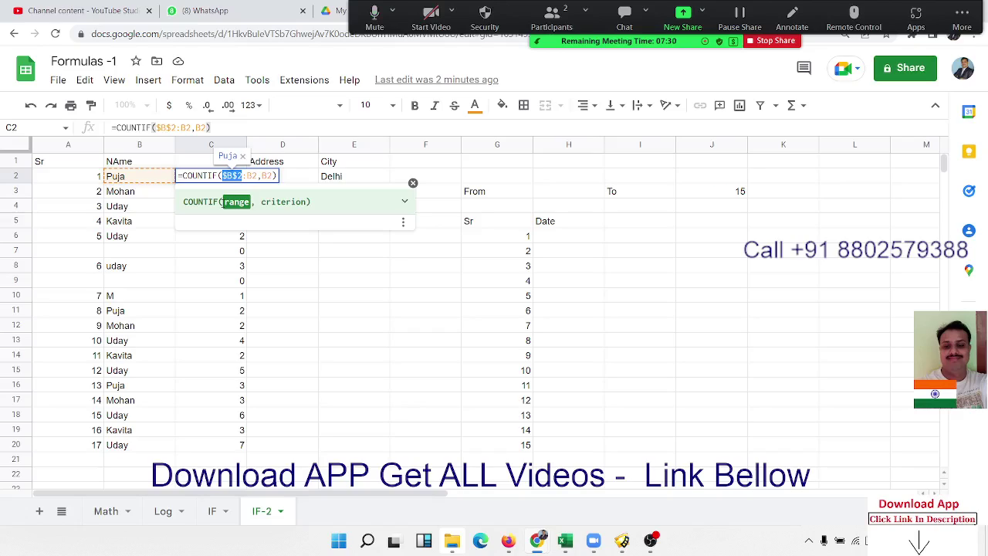
key(Return)
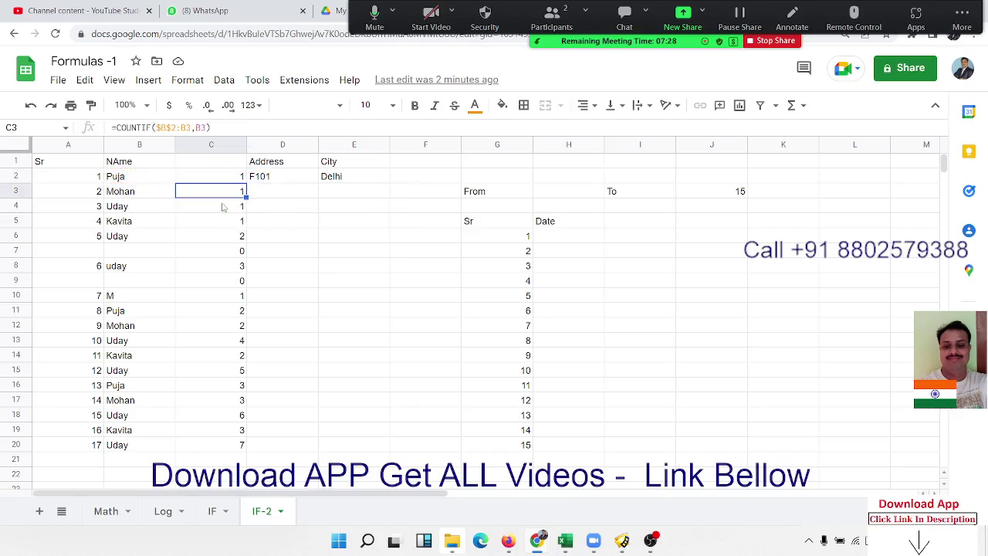
click(407, 318)
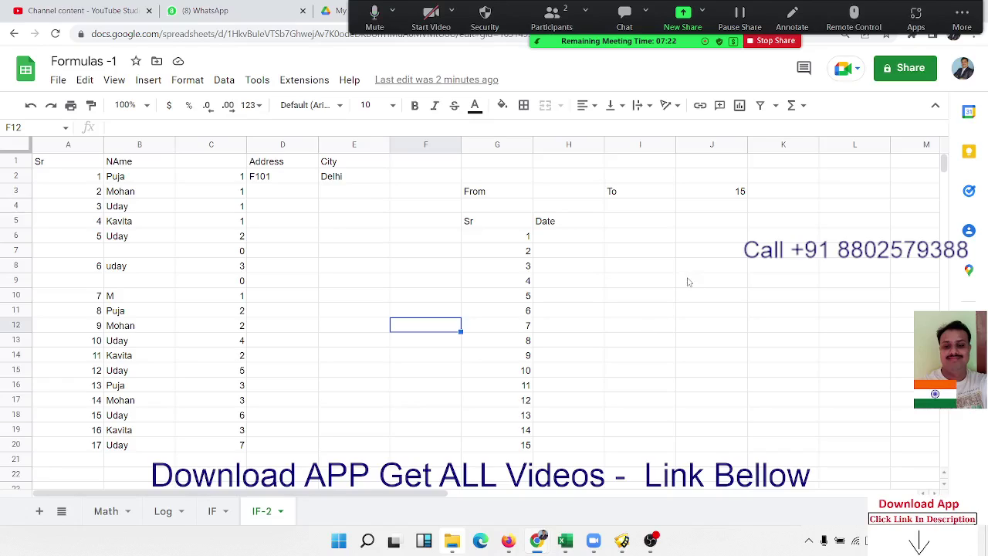
click(528, 255)
double_click(528, 253)
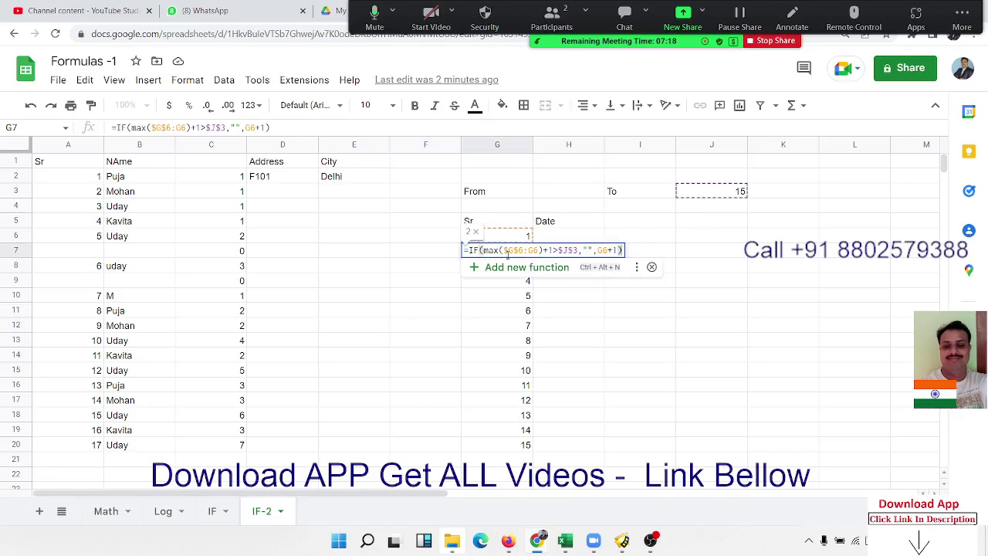
key(Return)
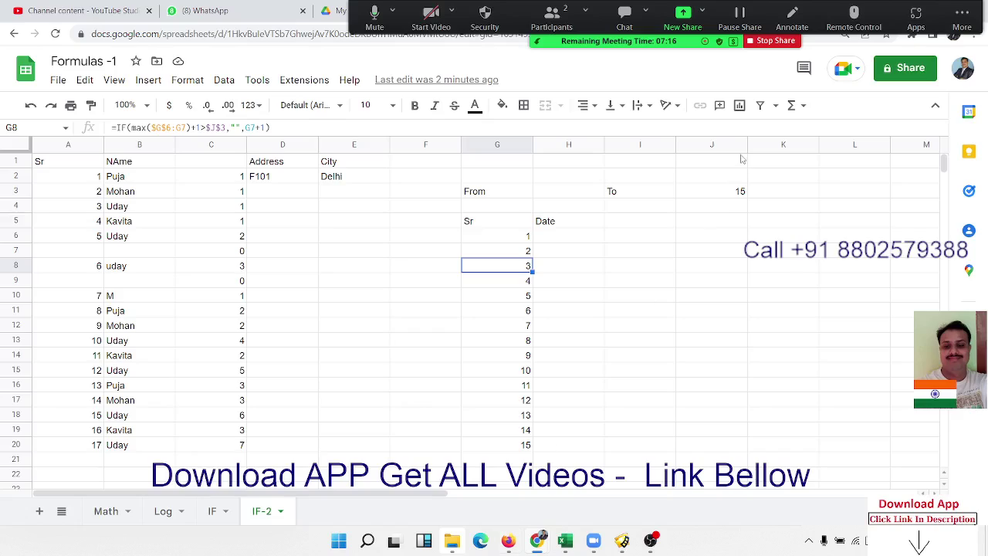
click(726, 196)
text(10)
key(Return)
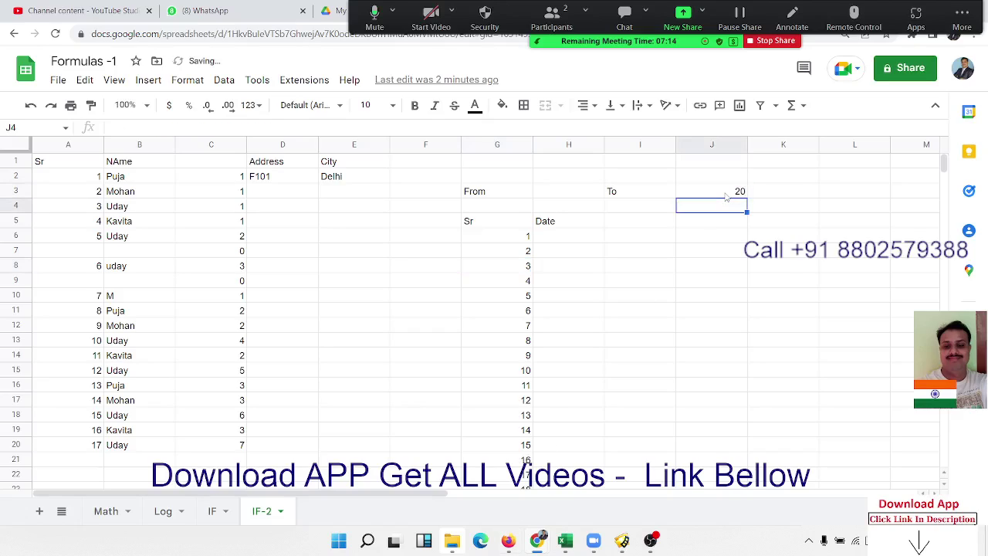
click(726, 192)
text(10)
key(Return)
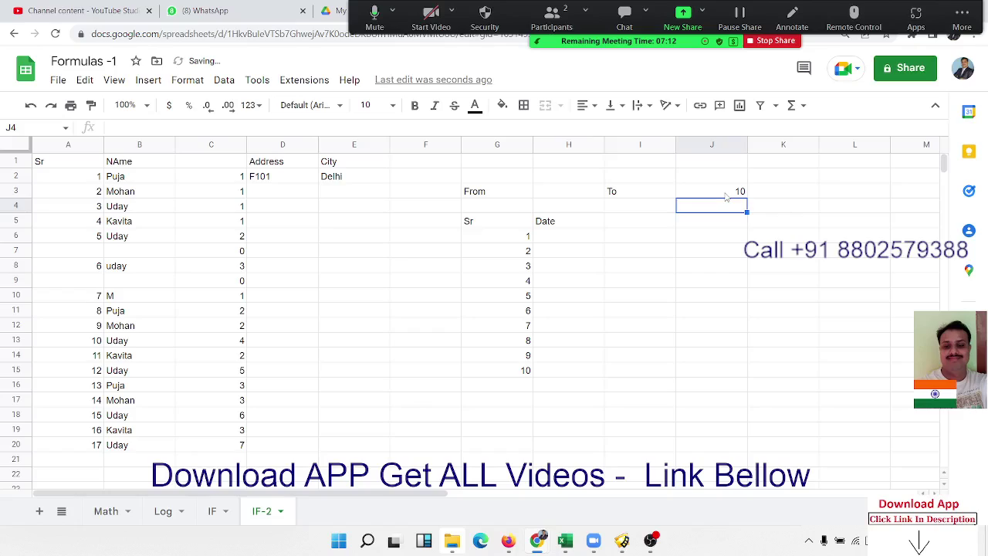
click(725, 193)
text(5)
key(Return)
click(725, 192)
text(15)
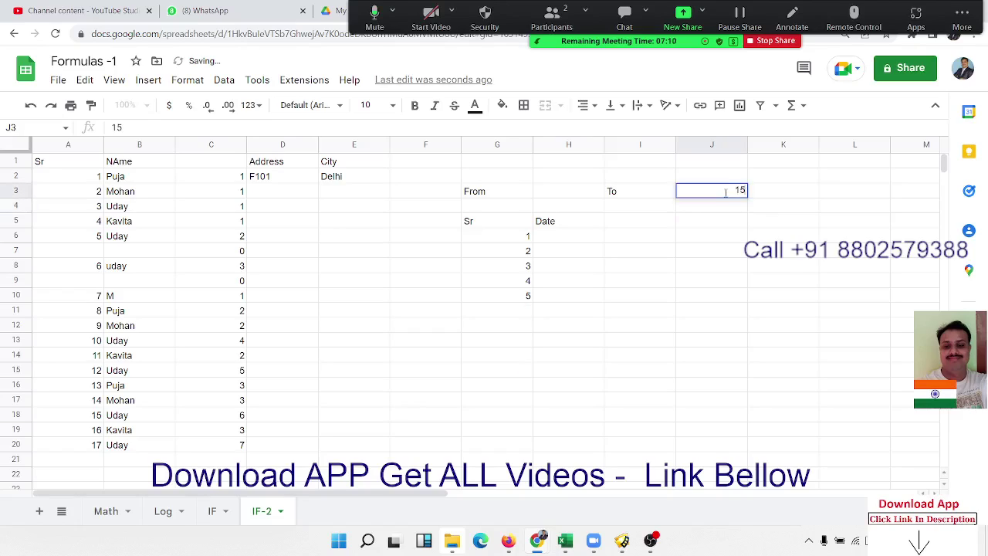
key(Return)
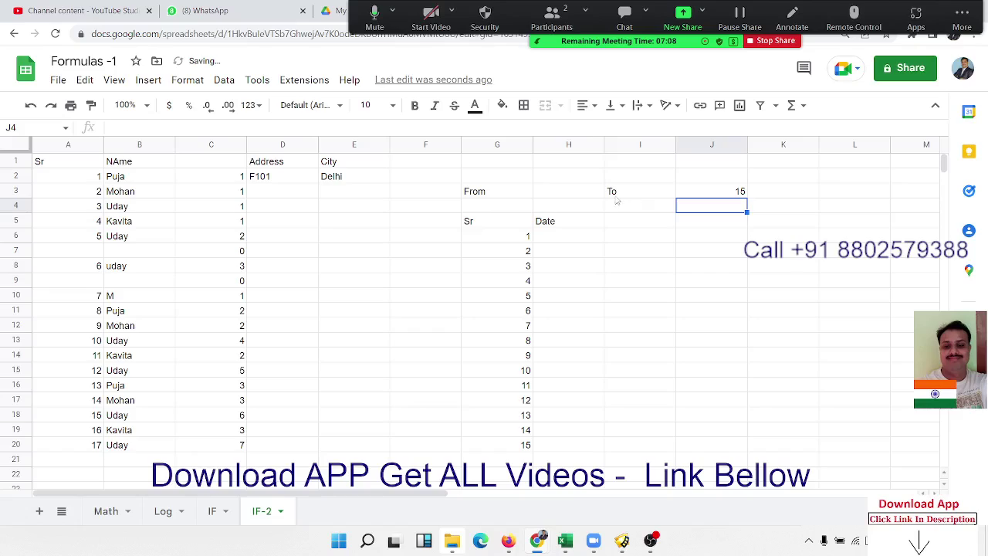
Step: Enter 5 as the From value in H3, then try a 1/1 date in H6 and clear it
click(564, 197)
text(5)
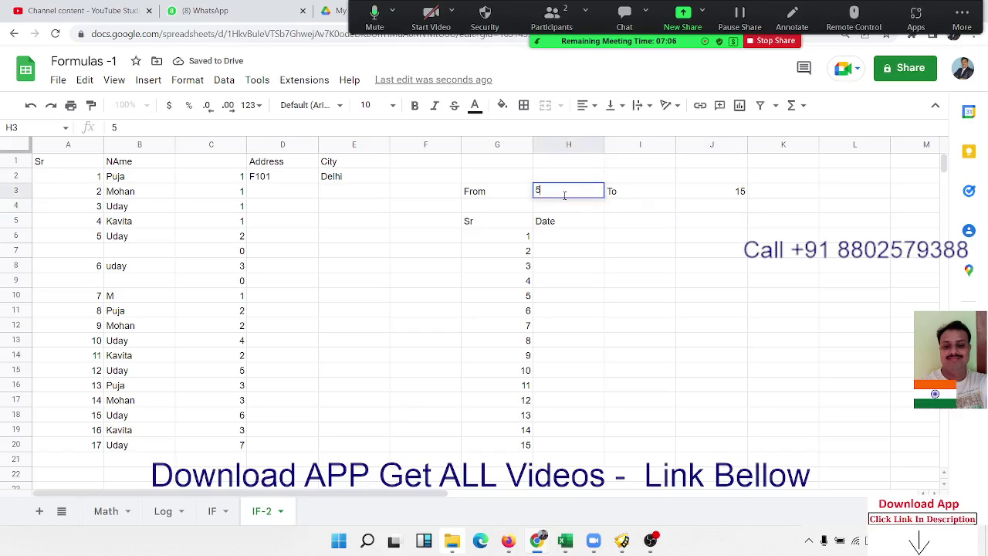
key(Return)
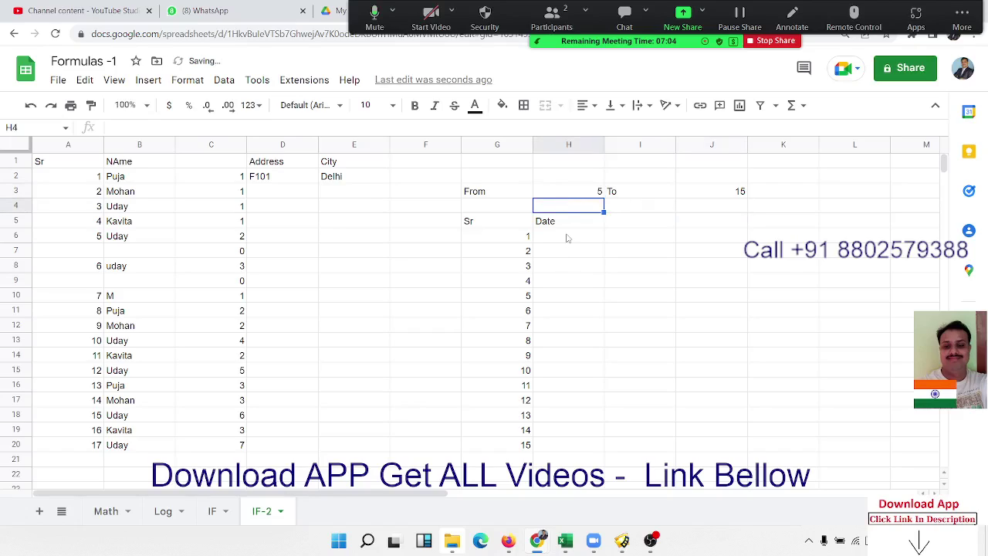
click(567, 236)
text(1/1)
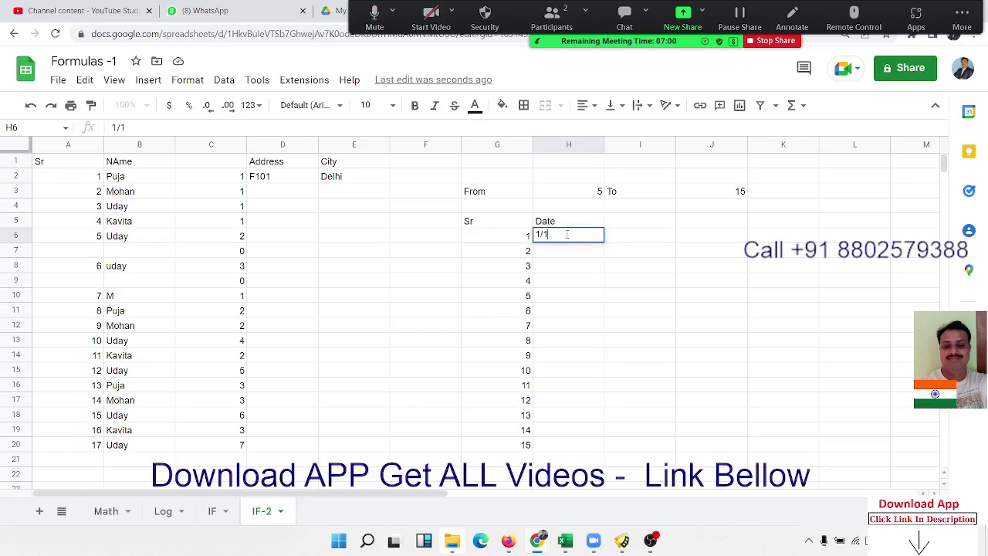
key(Return)
click(568, 237)
key(Delete)
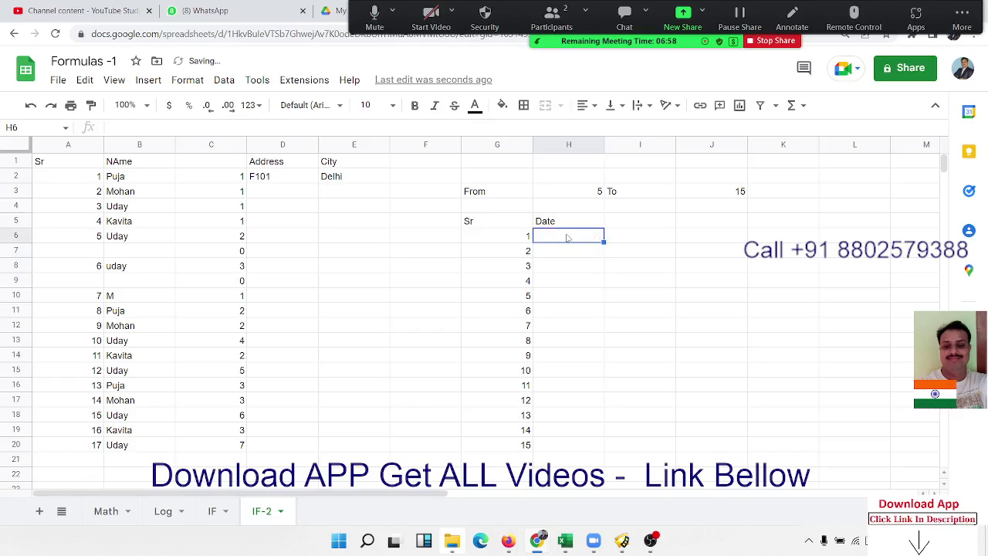
Step: Change From to 10 and To to 20 so the Sr list in column G extends past 15
click(591, 192)
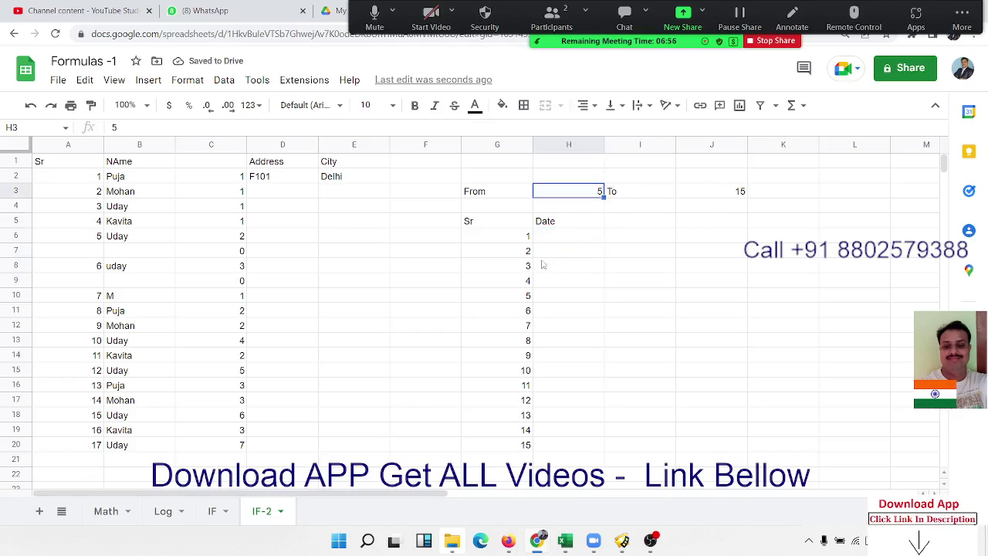
drag(519, 239, 521, 446)
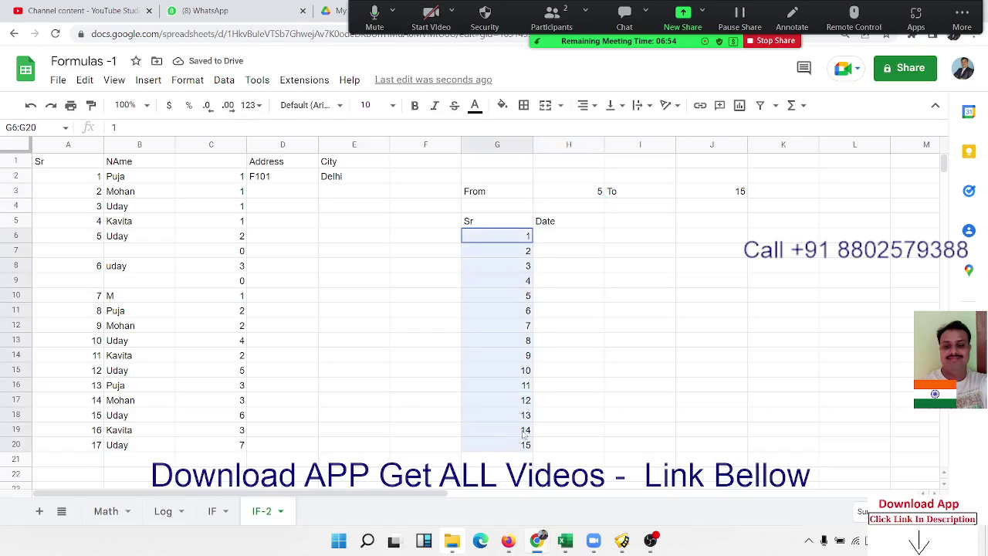
click(598, 192)
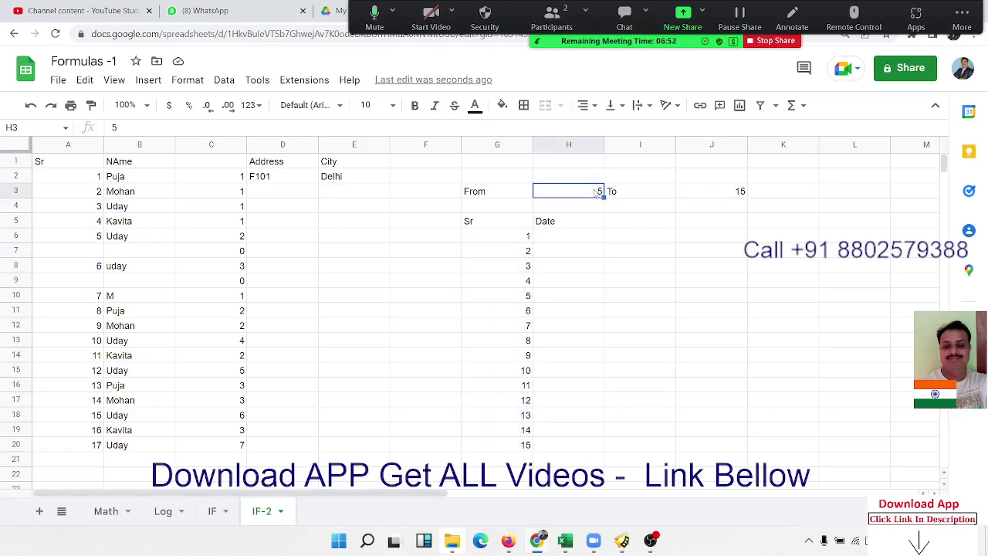
text(10)
click(694, 198)
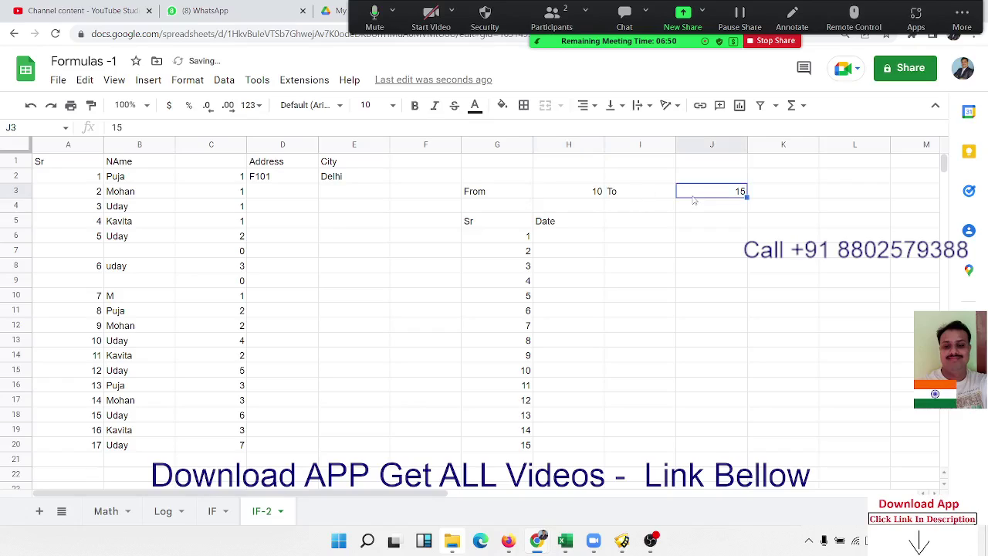
text(20)
key(Return)
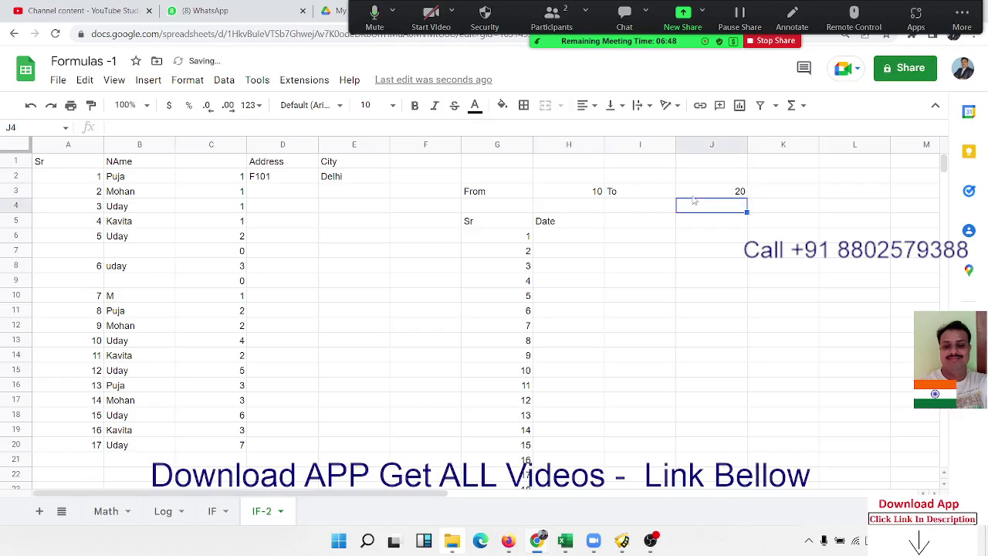
scroll(683, 255, down, 3)
scroll(677, 265, up, 3)
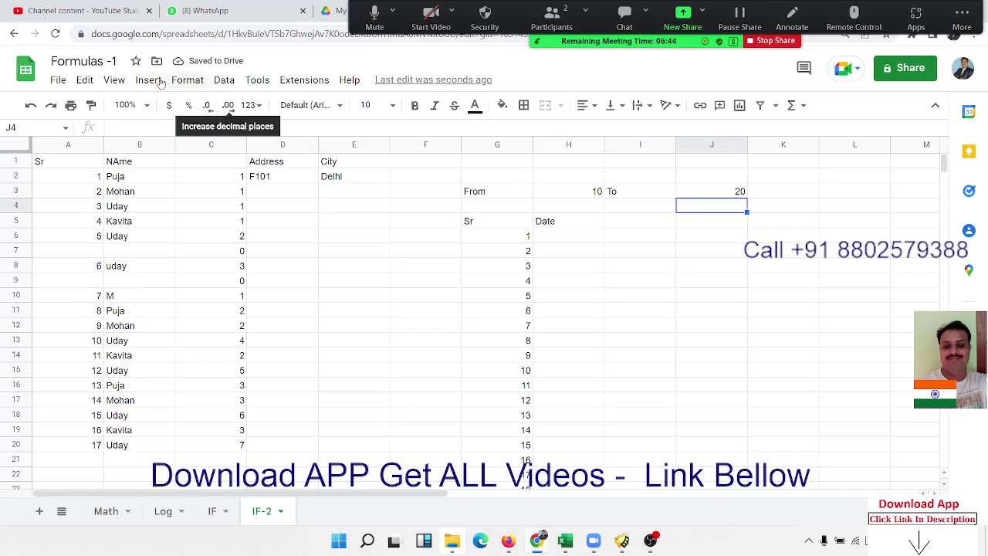
Step: Reload, make Formulas -1 viewable by anyone with the link, and copy the link
click(54, 39)
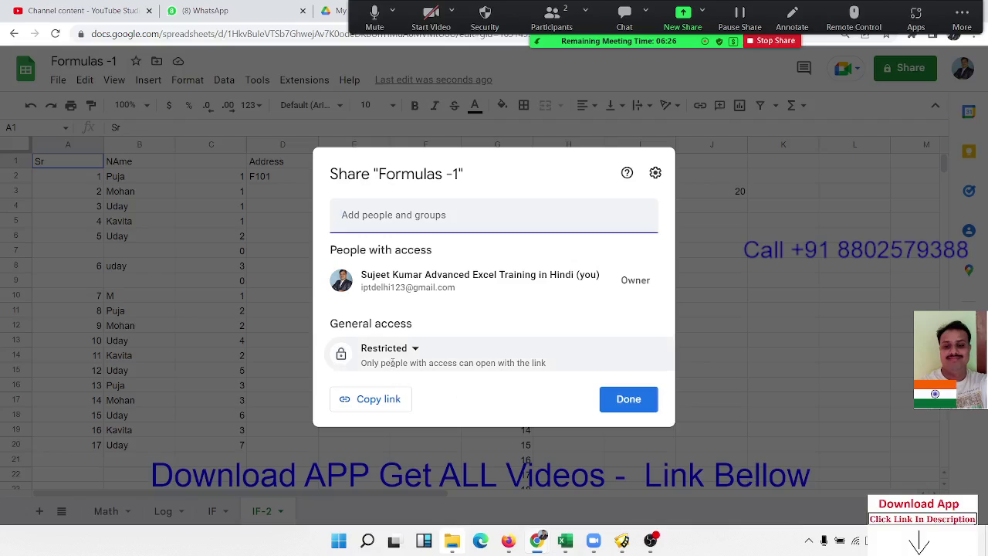
click(415, 349)
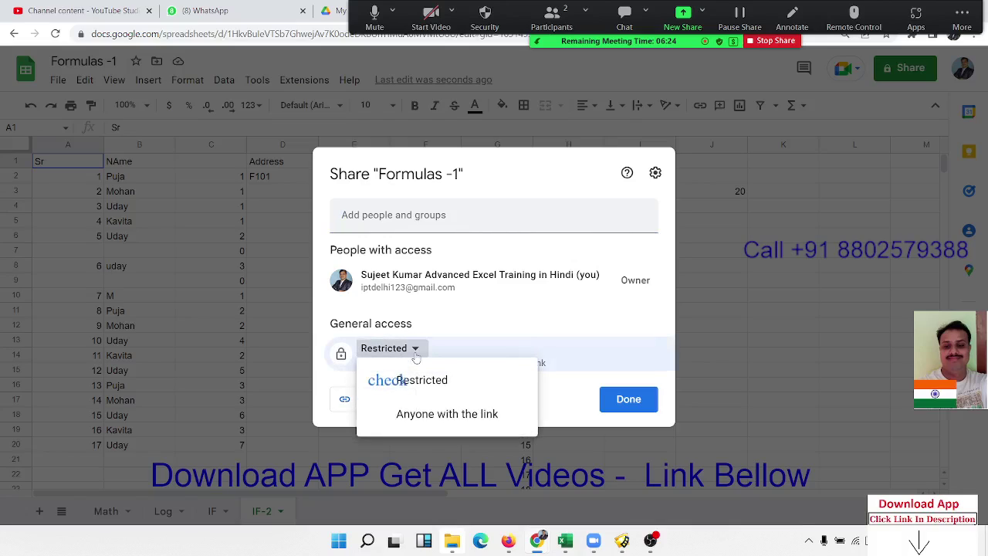
click(423, 417)
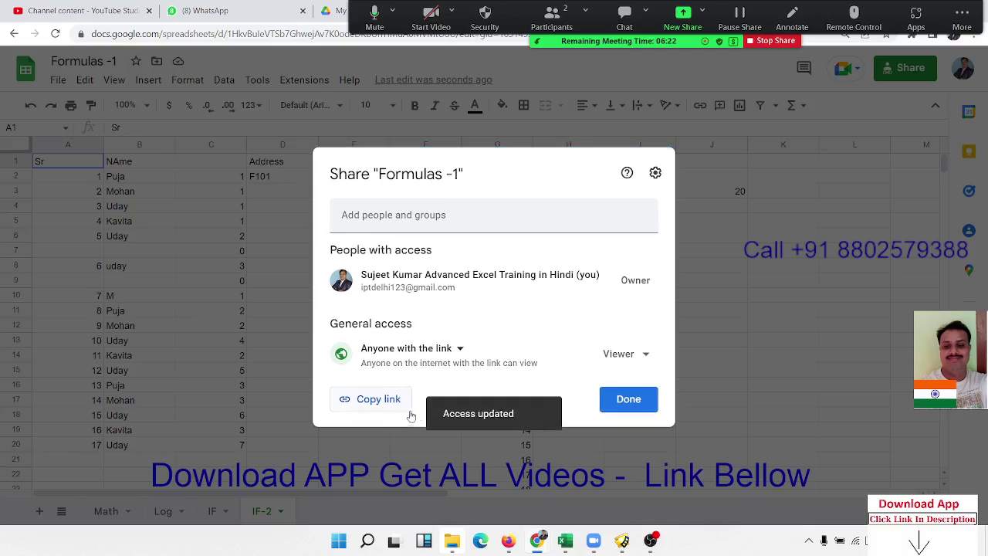
click(394, 407)
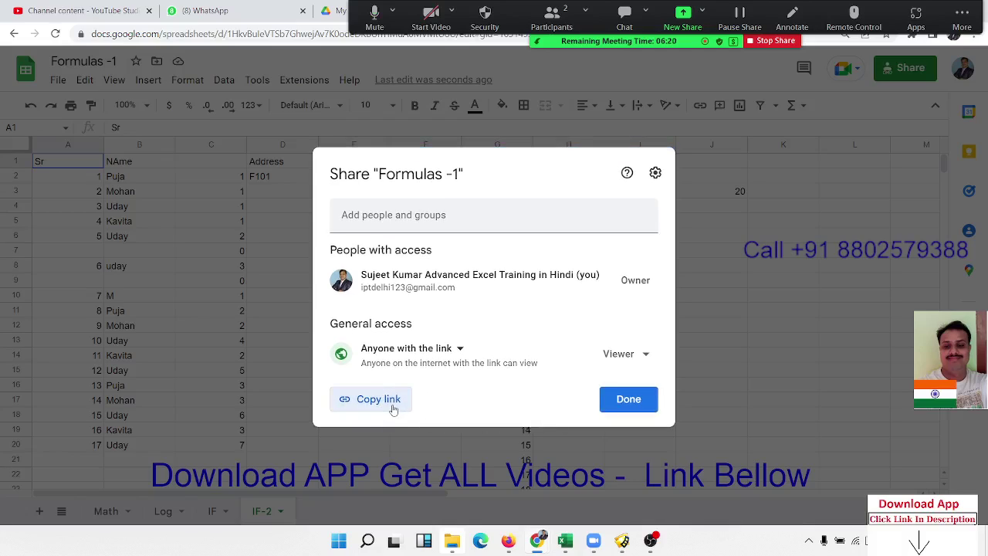
click(627, 401)
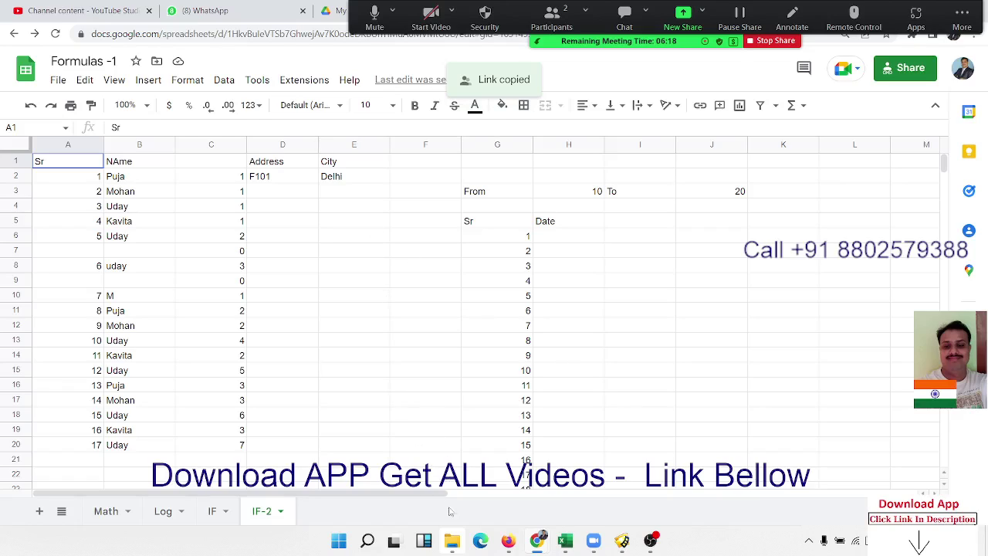
Step: Paste and send the sheet's share link in the WhatsApp Web chat, then show the desktop
click(505, 542)
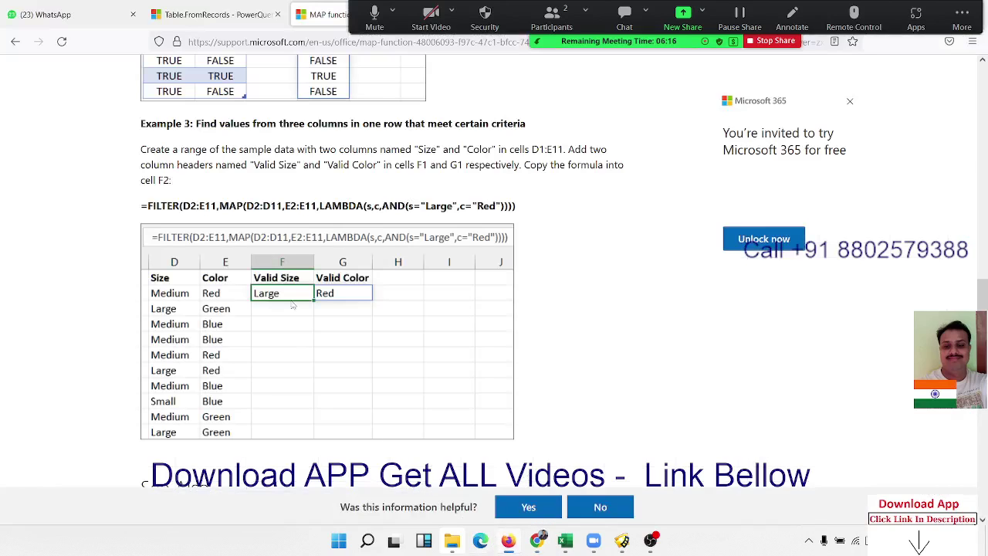
click(93, 18)
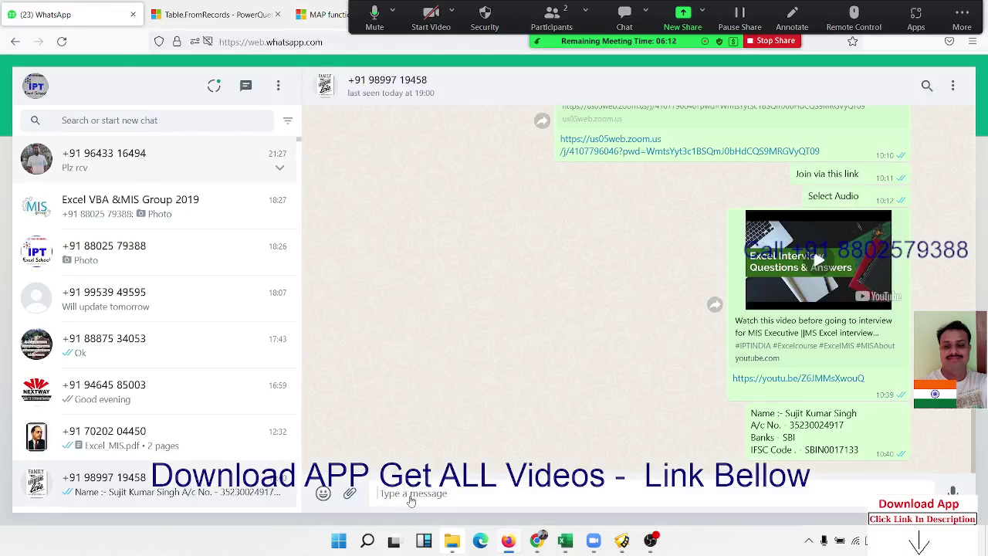
key(ctrl+v)
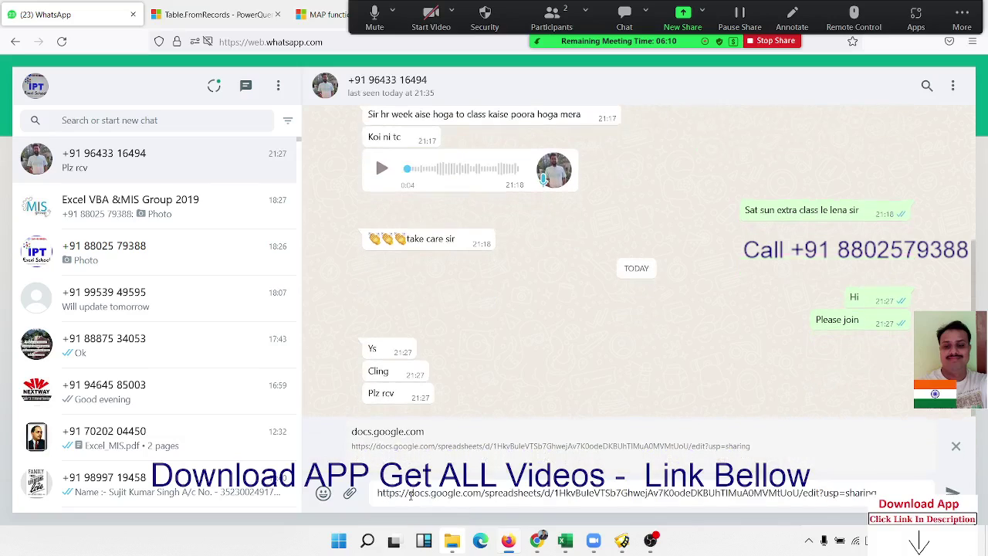
key(Return)
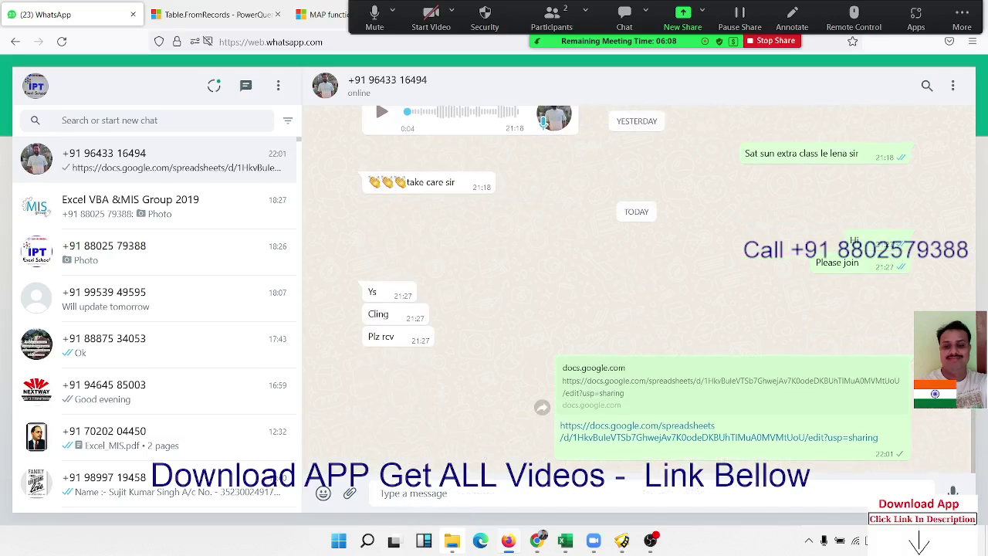
key(super+d)
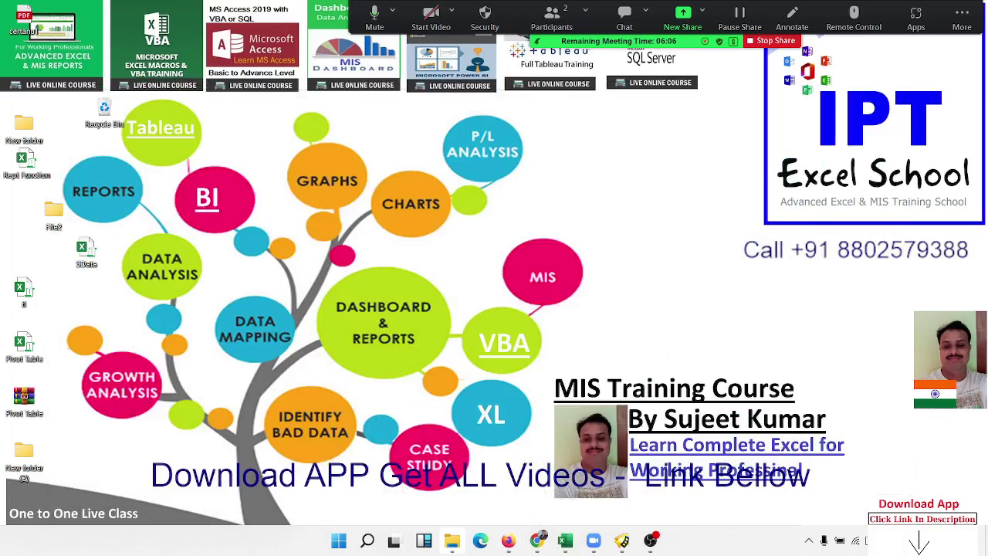
Step: End the Zoom meeting for all participants and bring the Formulas -1 spreadsheet back in Chrome
click(962, 13)
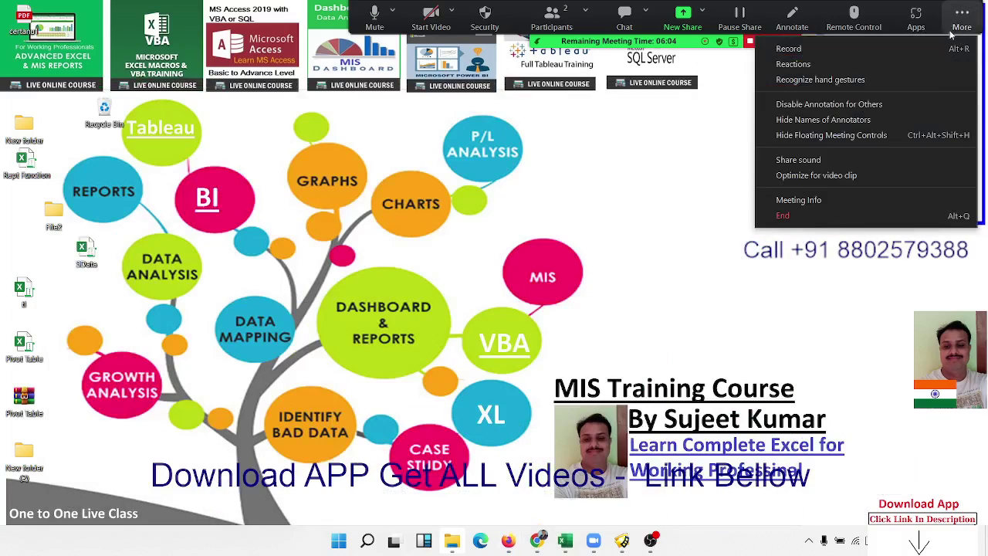
click(849, 216)
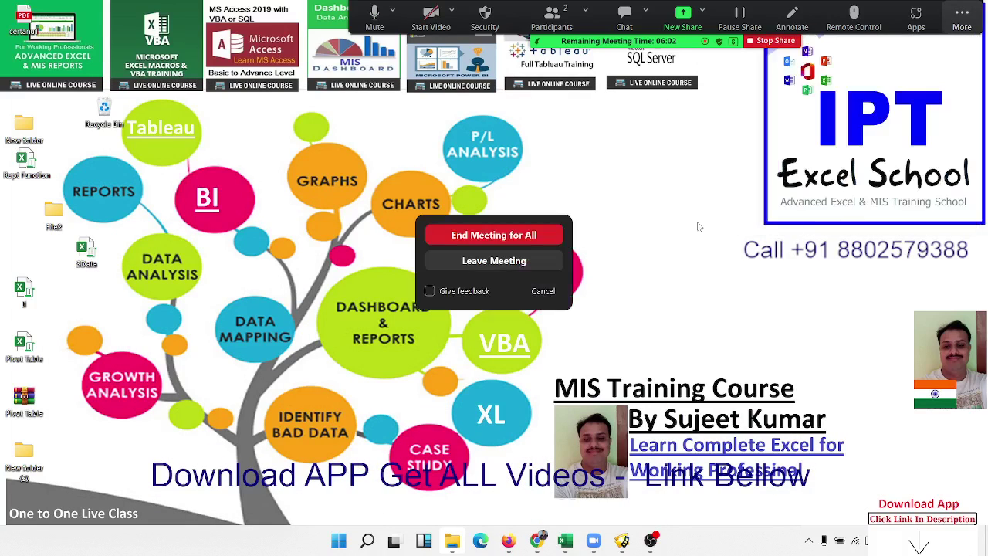
click(512, 234)
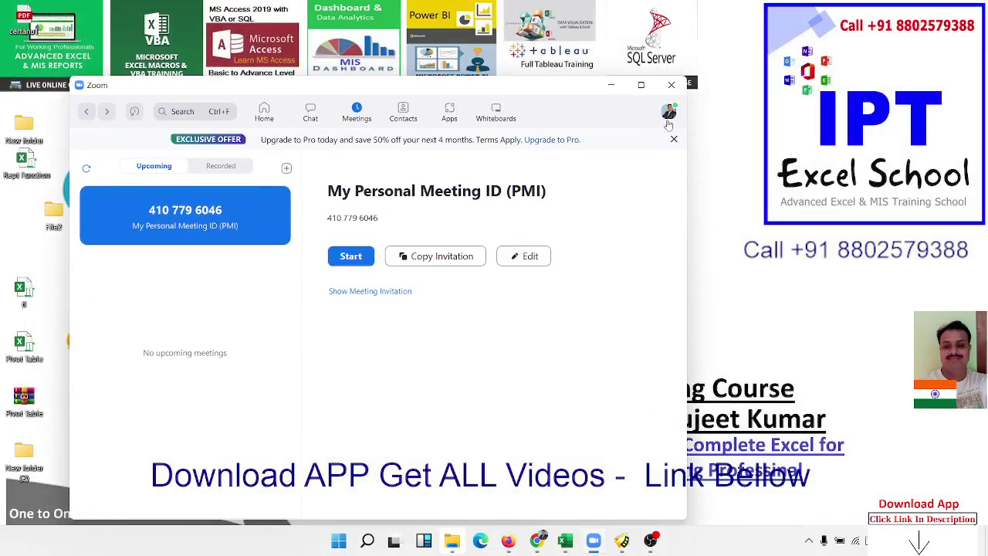
click(629, 108)
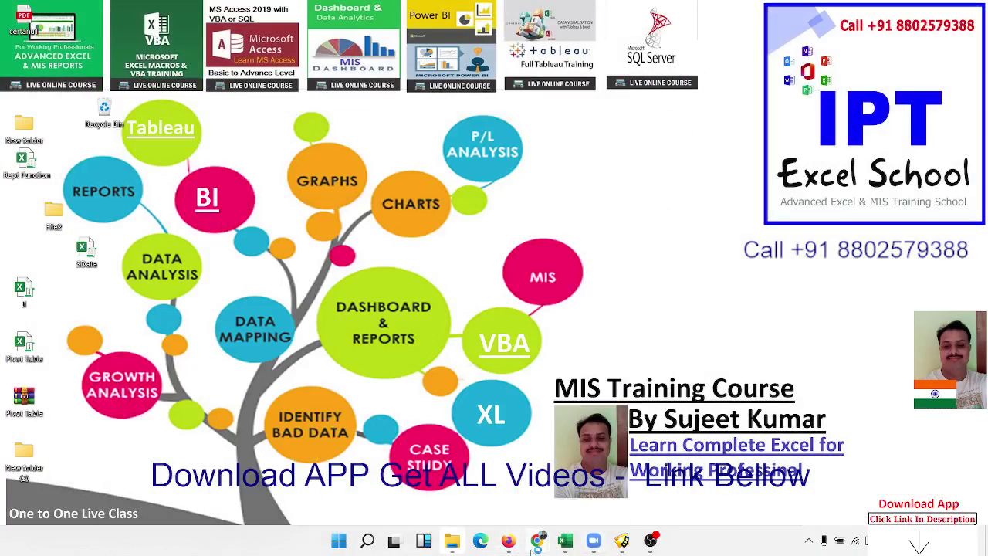
mouse_move(537, 540)
click(468, 495)
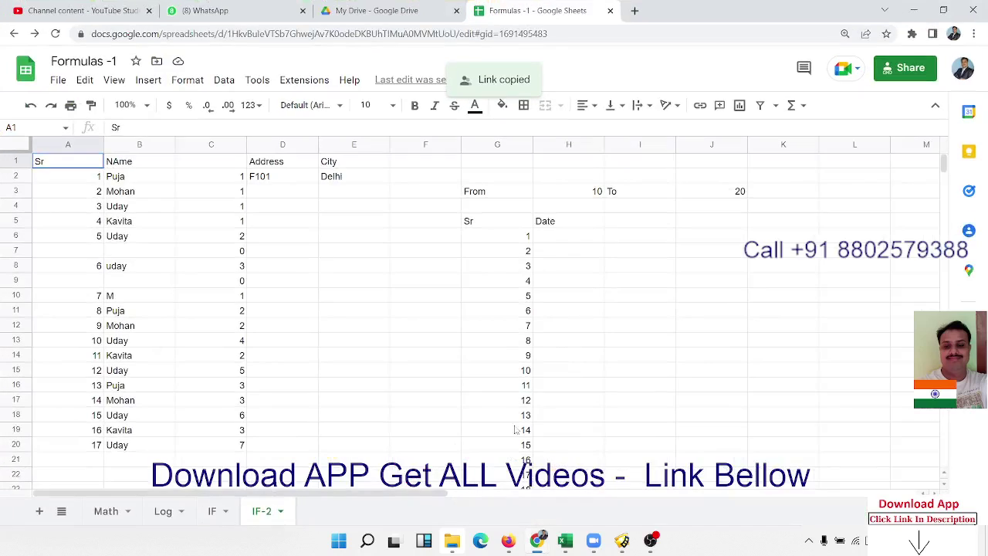
Step: Reload YouTube Studio's Channel content, start a new video upload, and browse for the video file
click(54, 9)
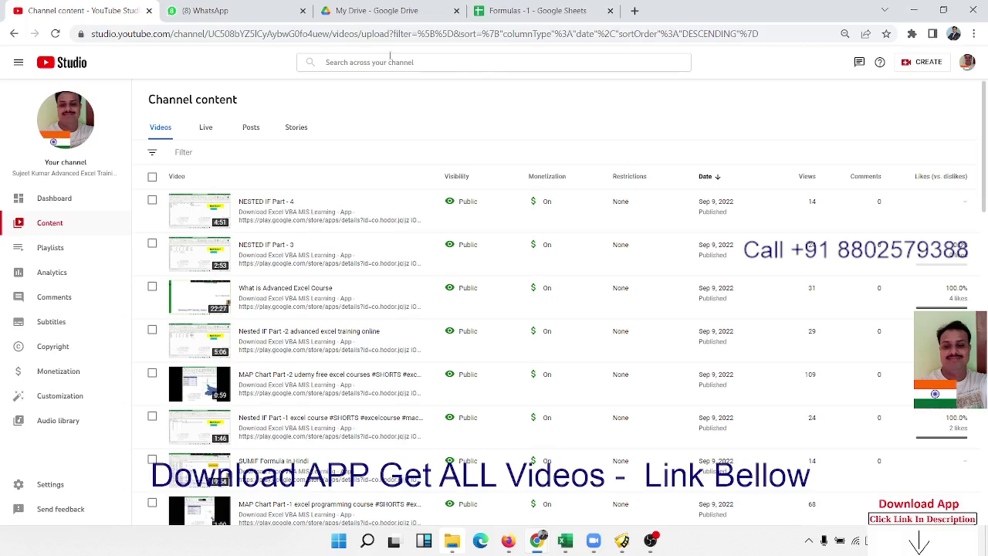
click(59, 35)
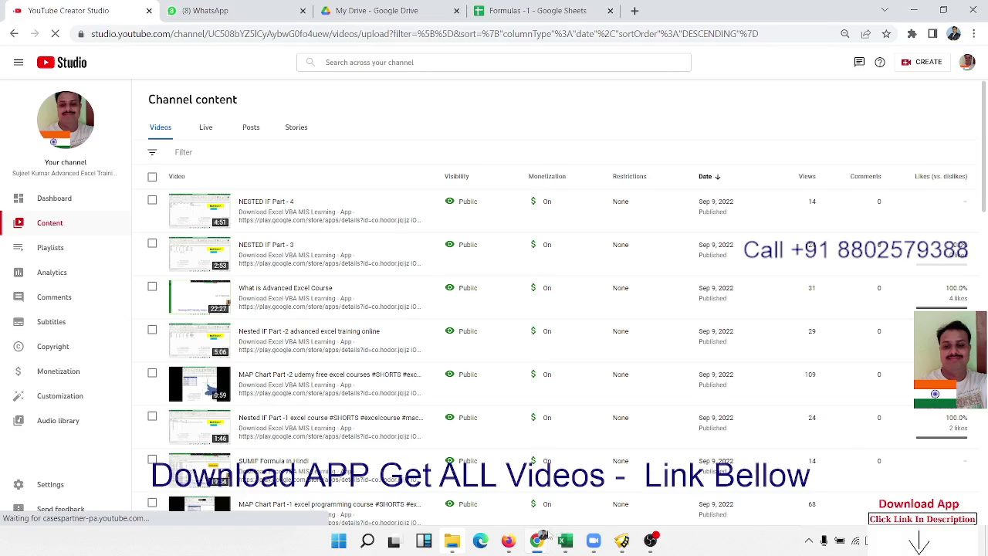
mouse_move(538, 538)
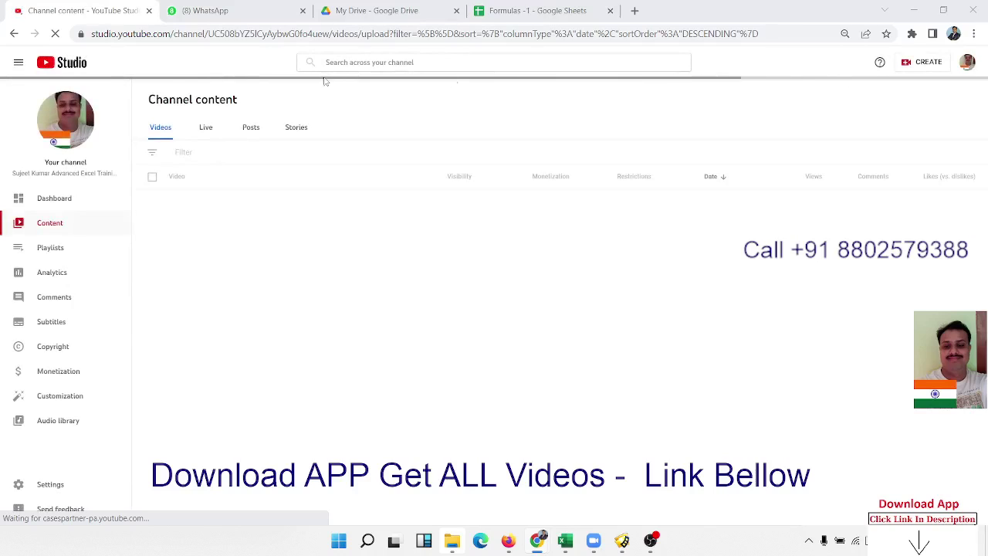
click(910, 65)
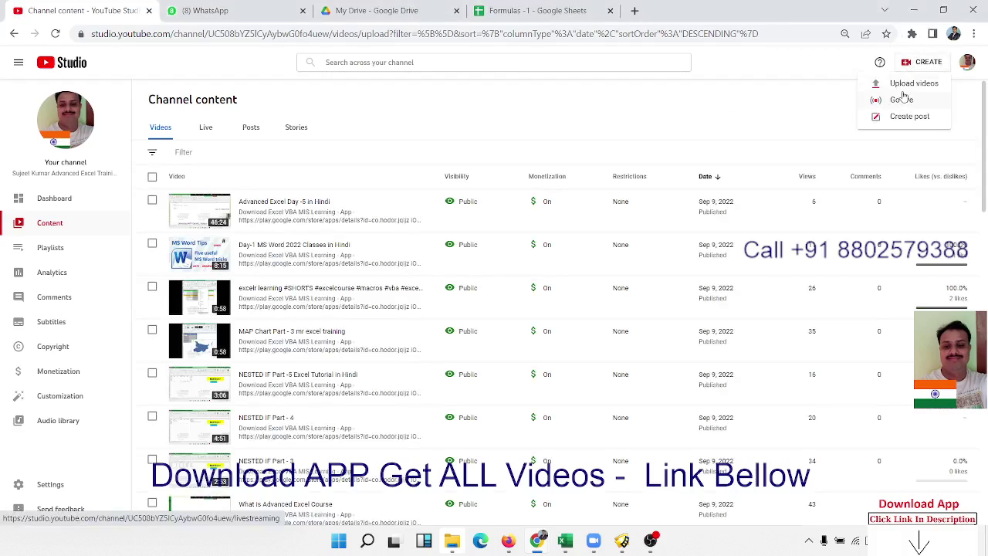
click(903, 83)
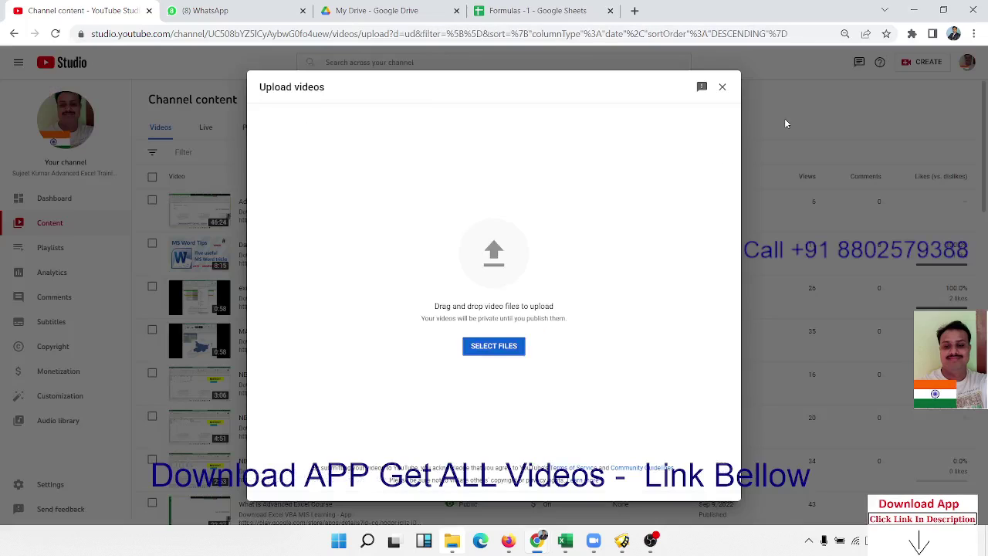
click(498, 272)
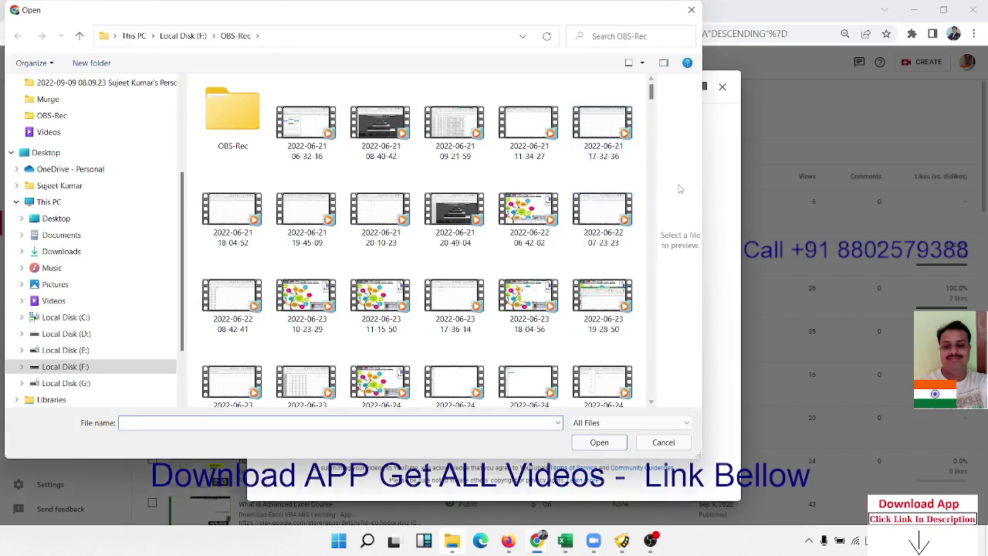